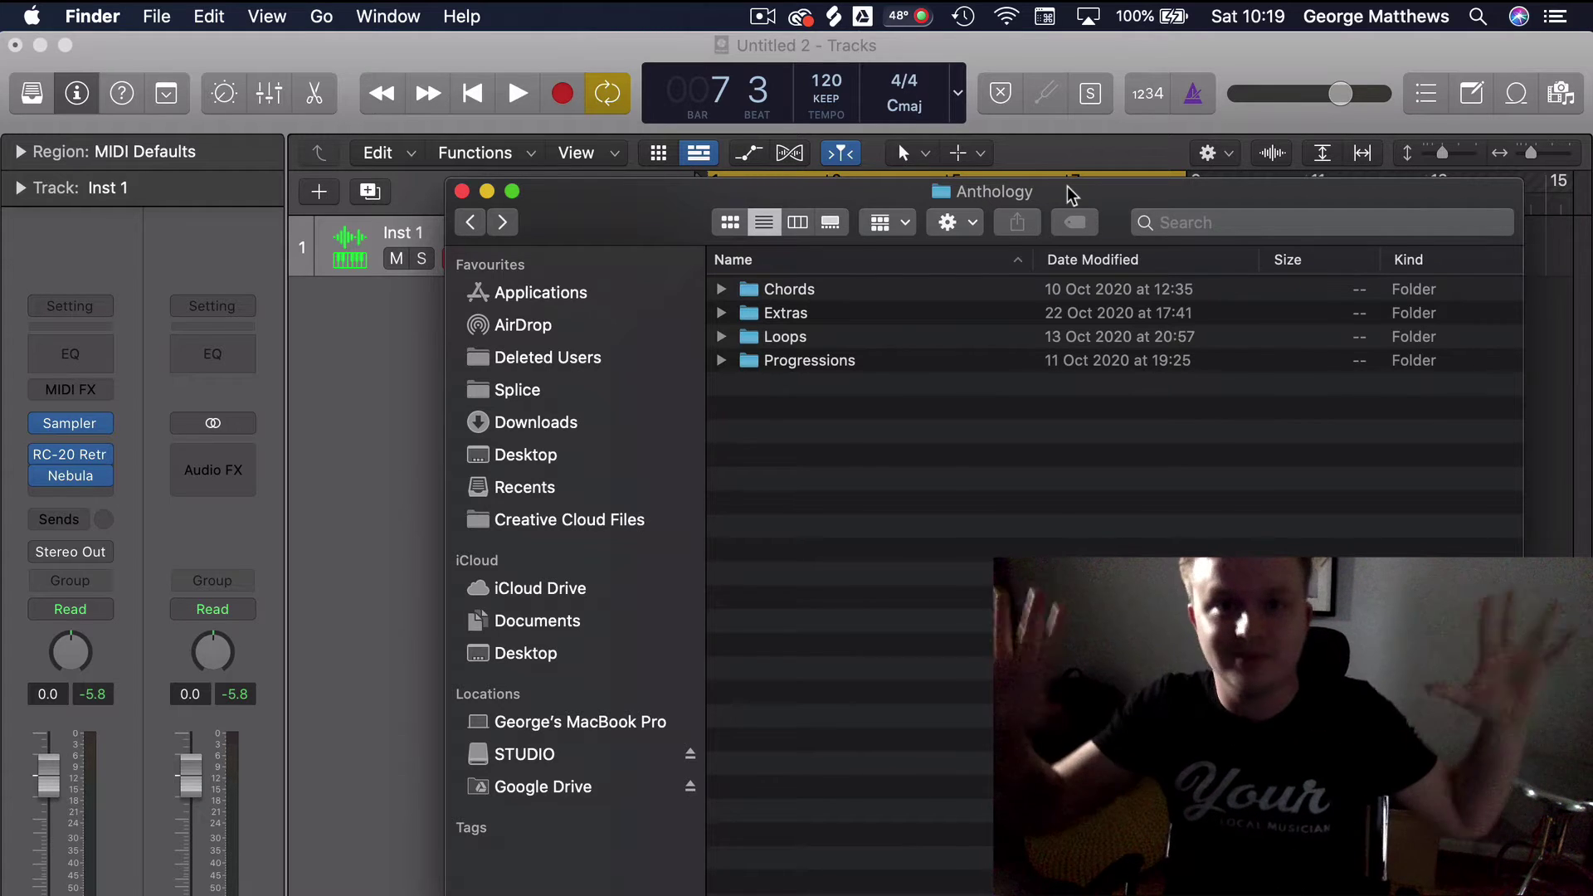
- Open the Chords folder, then the Key of Db folder, and move its Finder window lower
{"action": "double_click", "coordinate": [788, 289]}
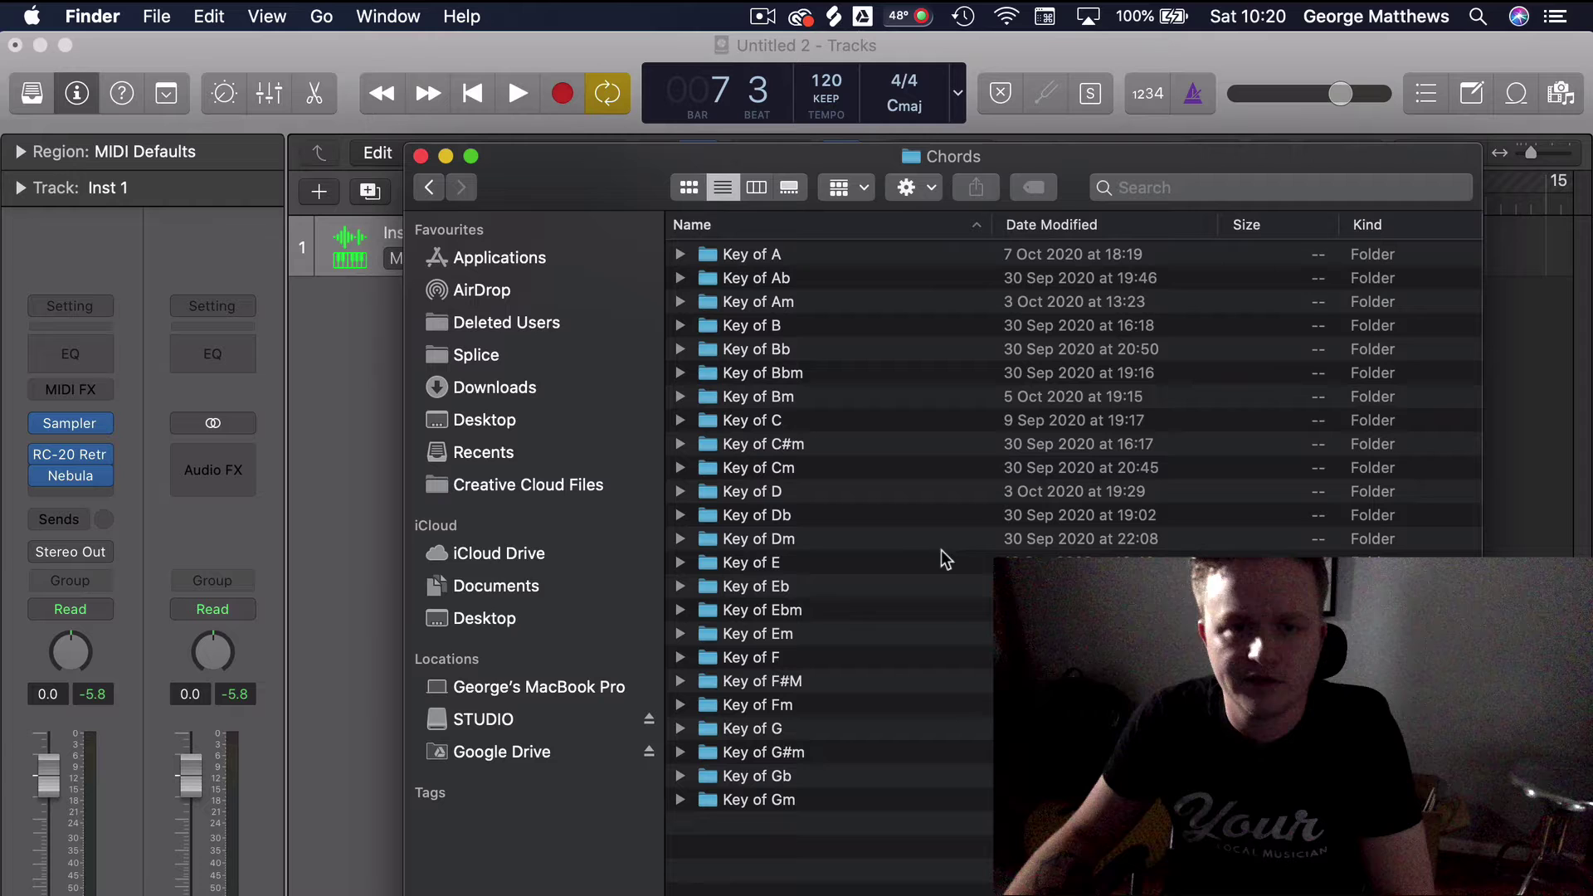
{"action": "left_click_drag", "start_coordinate": [1009, 170], "coordinate": [1066, 140]}
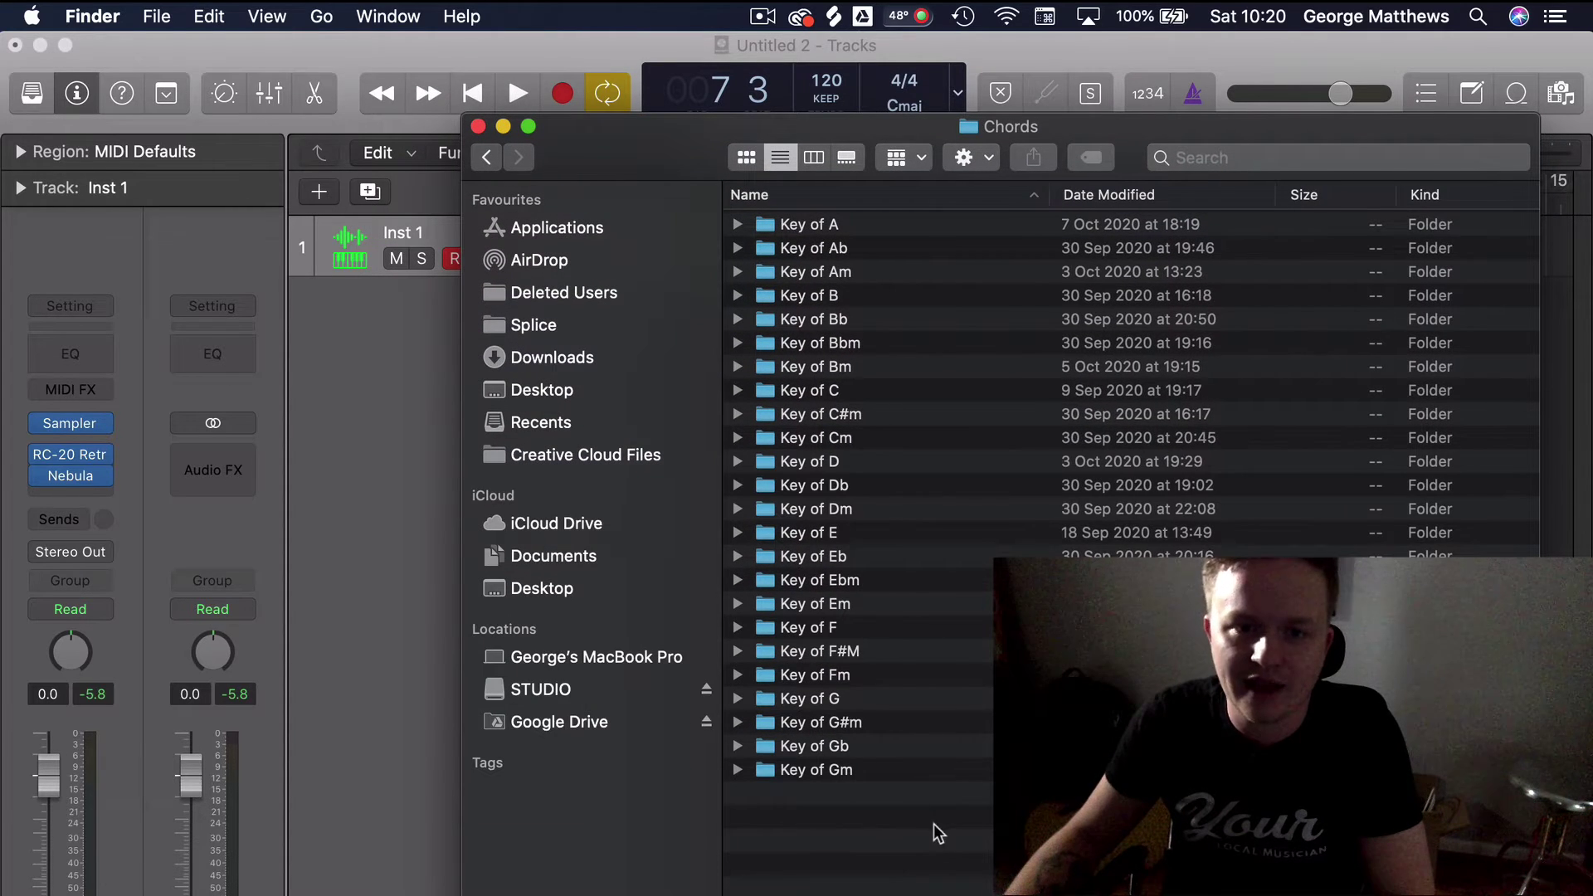
{"action": "left_click_drag", "start_coordinate": [899, 860], "coordinate": [890, 664]}
{"action": "mouse_move", "coordinate": [1125, 158]}
{"action": "left_mouse_down"}
{"action": "mouse_move", "coordinate": [1158, 237]}
{"action": "mouse_move", "coordinate": [1005, 494]}
{"action": "mouse_move", "coordinate": [1101, 461]}
{"action": "mouse_move", "coordinate": [1071, 170]}
{"action": "mouse_move", "coordinate": [1113, 171]}
{"action": "mouse_move", "coordinate": [1099, 165]}
{"action": "left_mouse_up"}
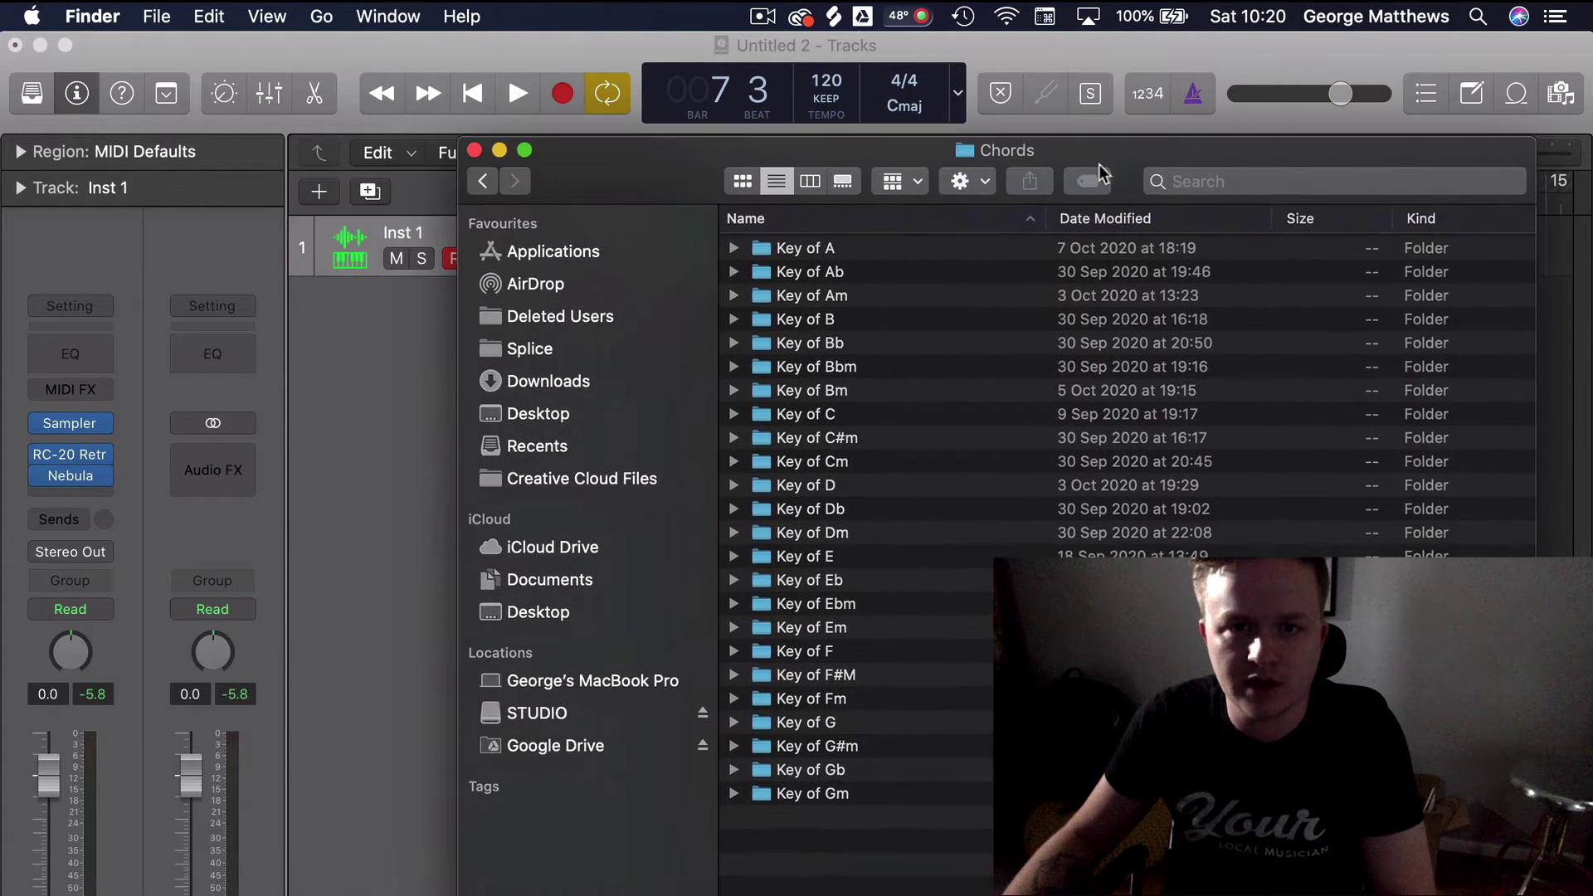
{"action": "double_click", "coordinate": [859, 510]}
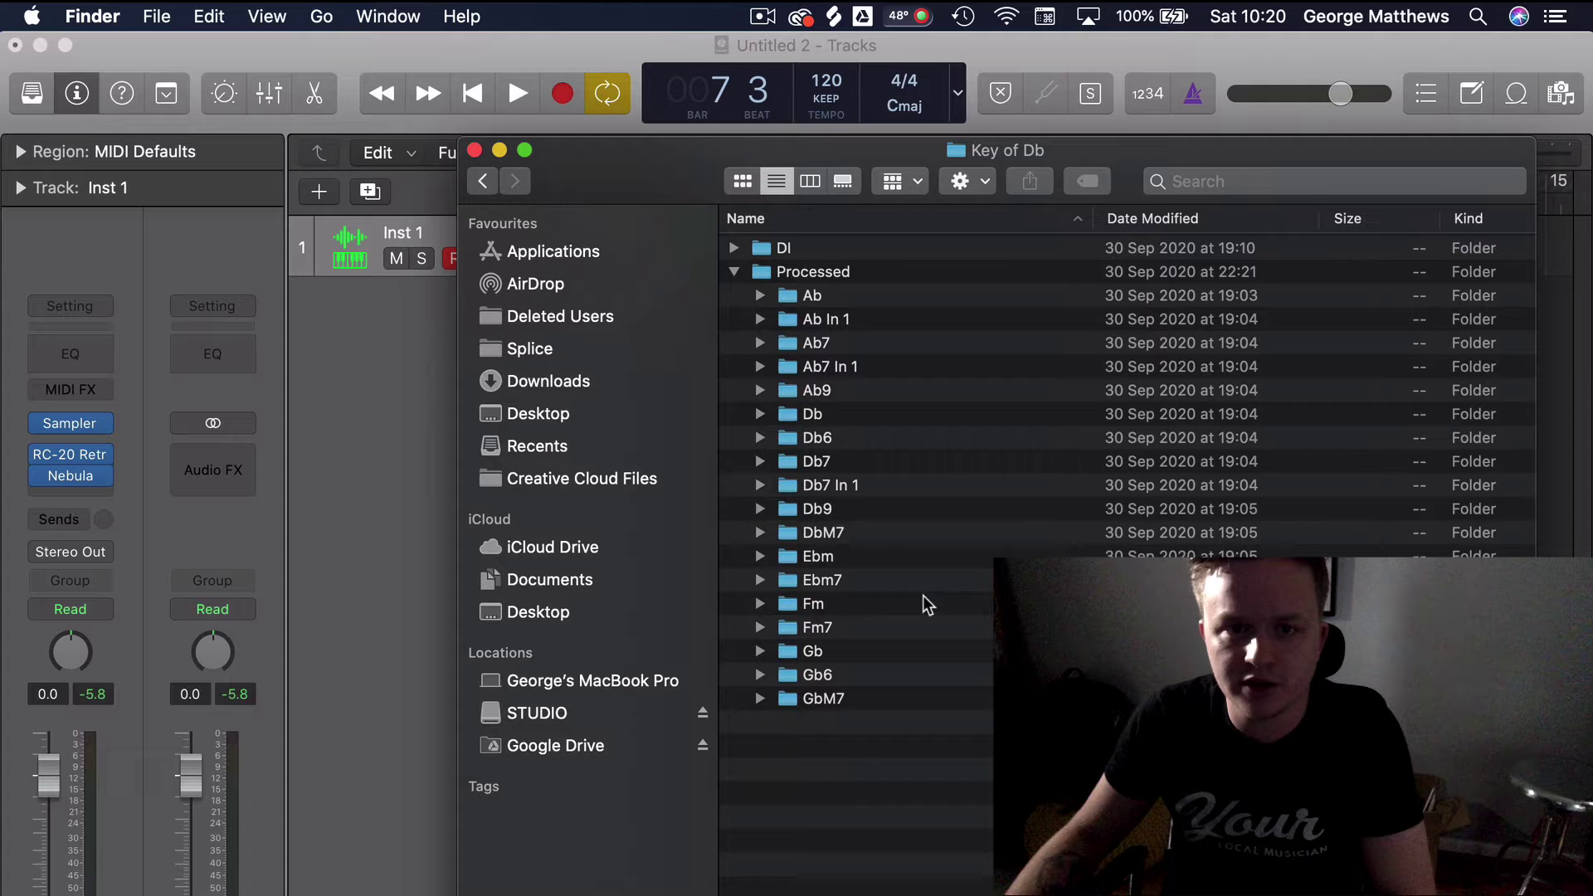
{"action": "left_click_drag", "start_coordinate": [1062, 153], "coordinate": [1101, 402]}
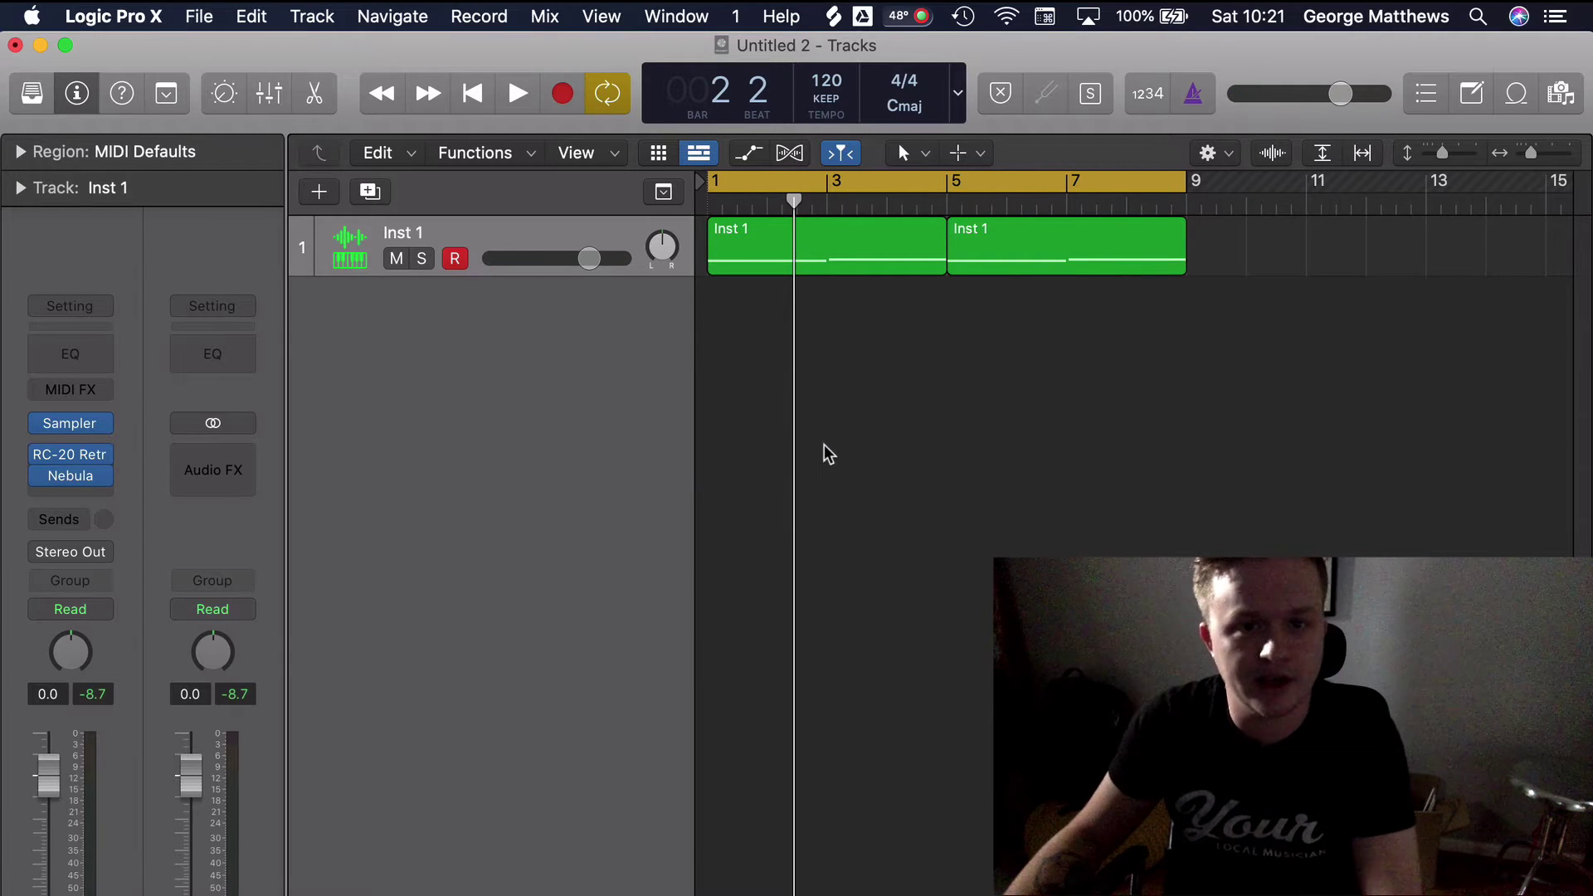
- Play back the two Inst 1 chord regions, stop at bar 1, and select both regions
{"action": "key", "text": "space"}
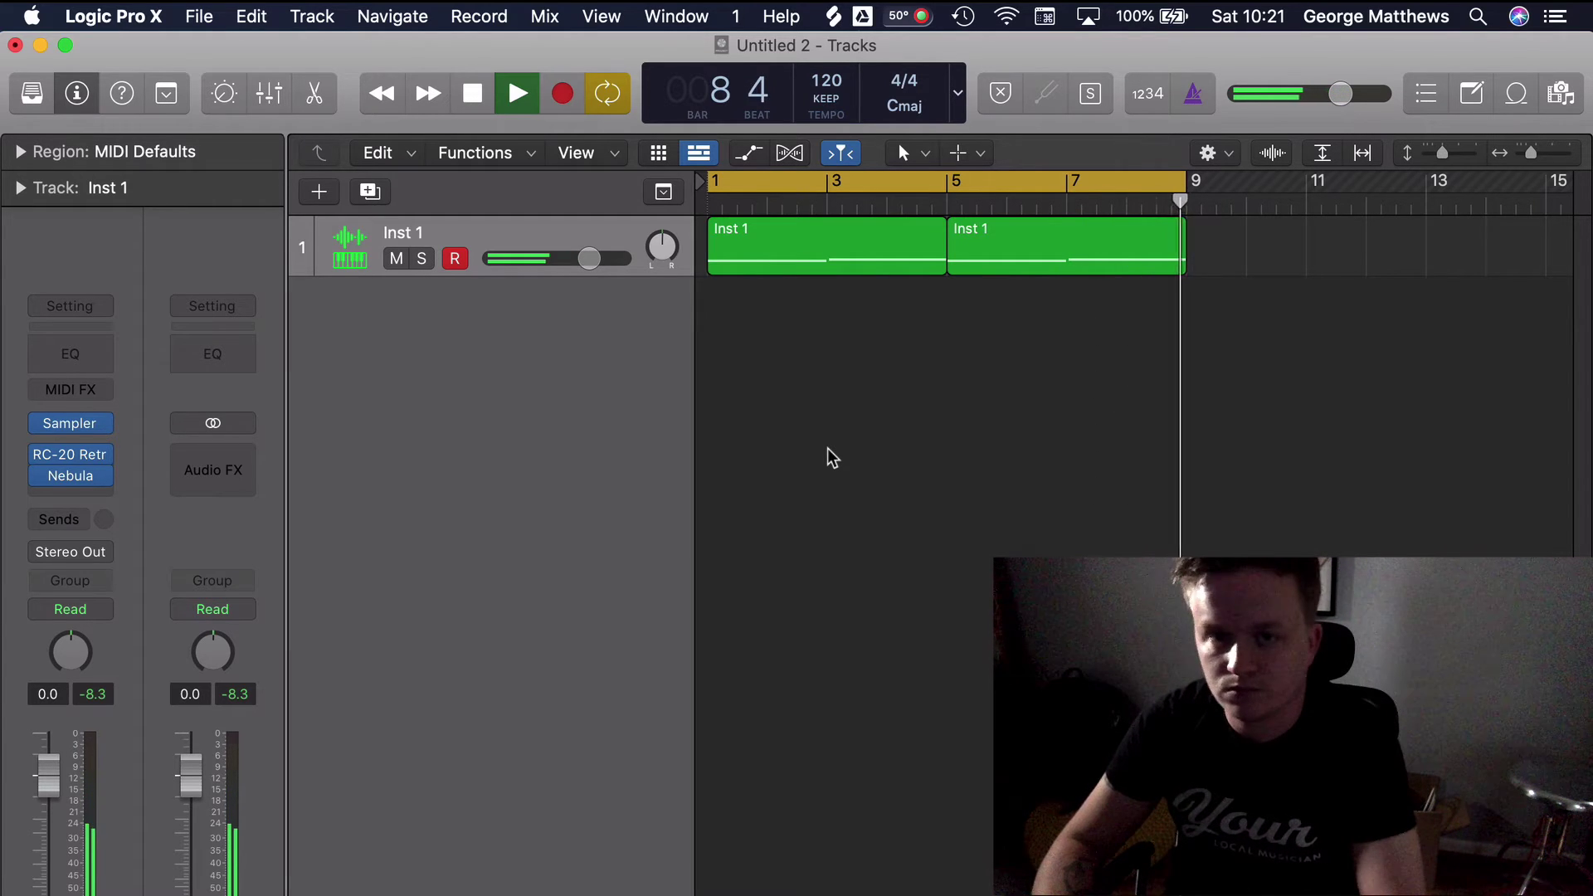
{"action": "key", "text": "space"}
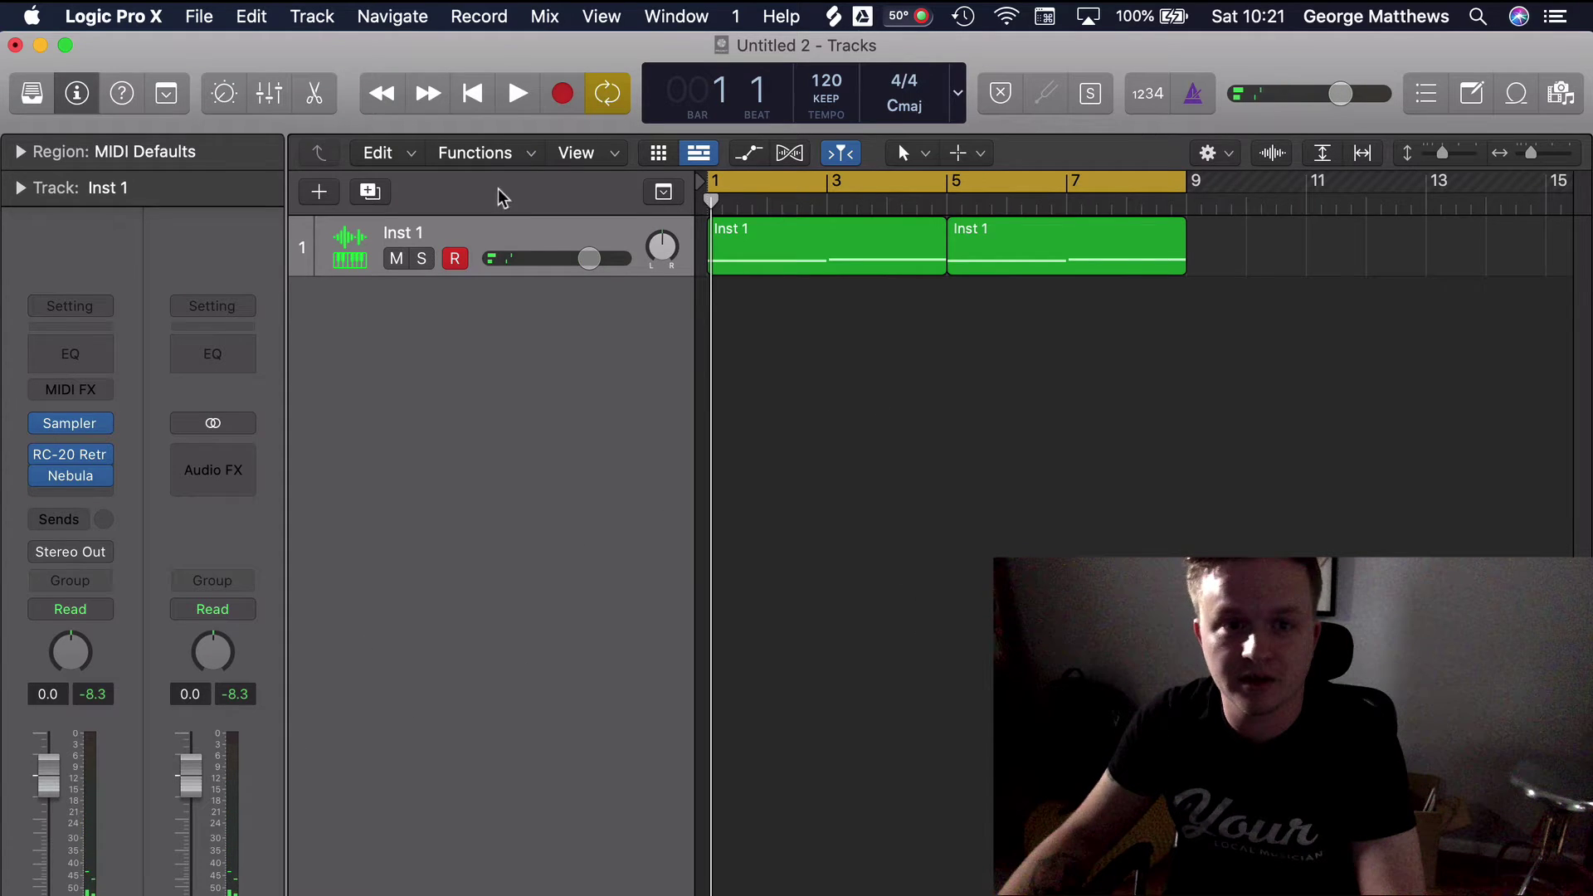
{"action": "key", "text": "super+a"}
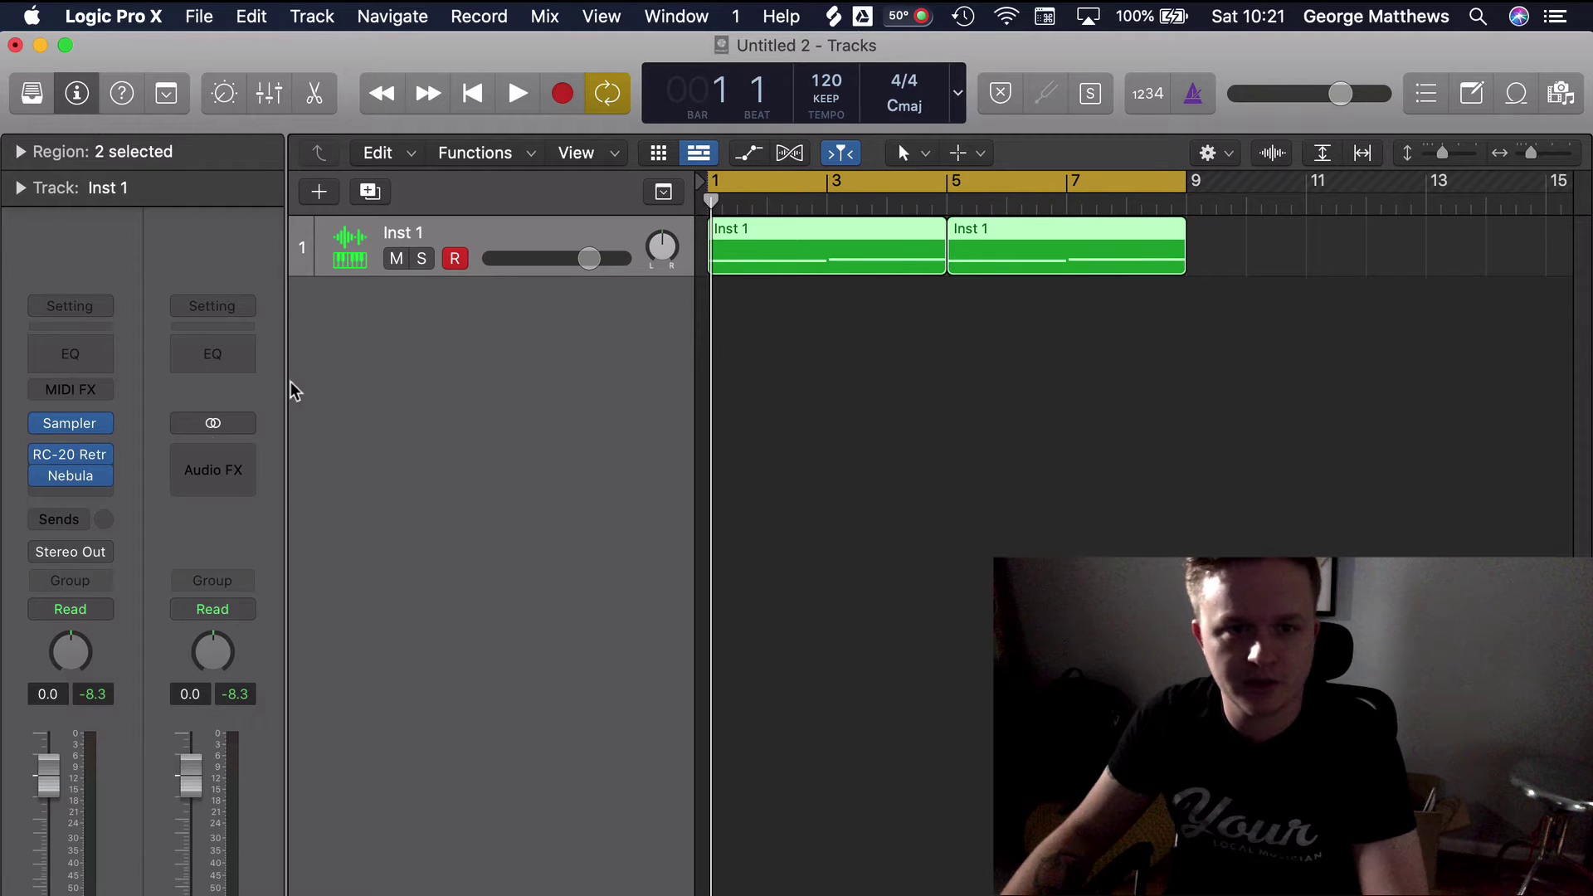
- Add an Inst 2 track and clear its copied RC-20, Nebula and instrument slots
{"action": "double_click", "coordinate": [651, 350]}
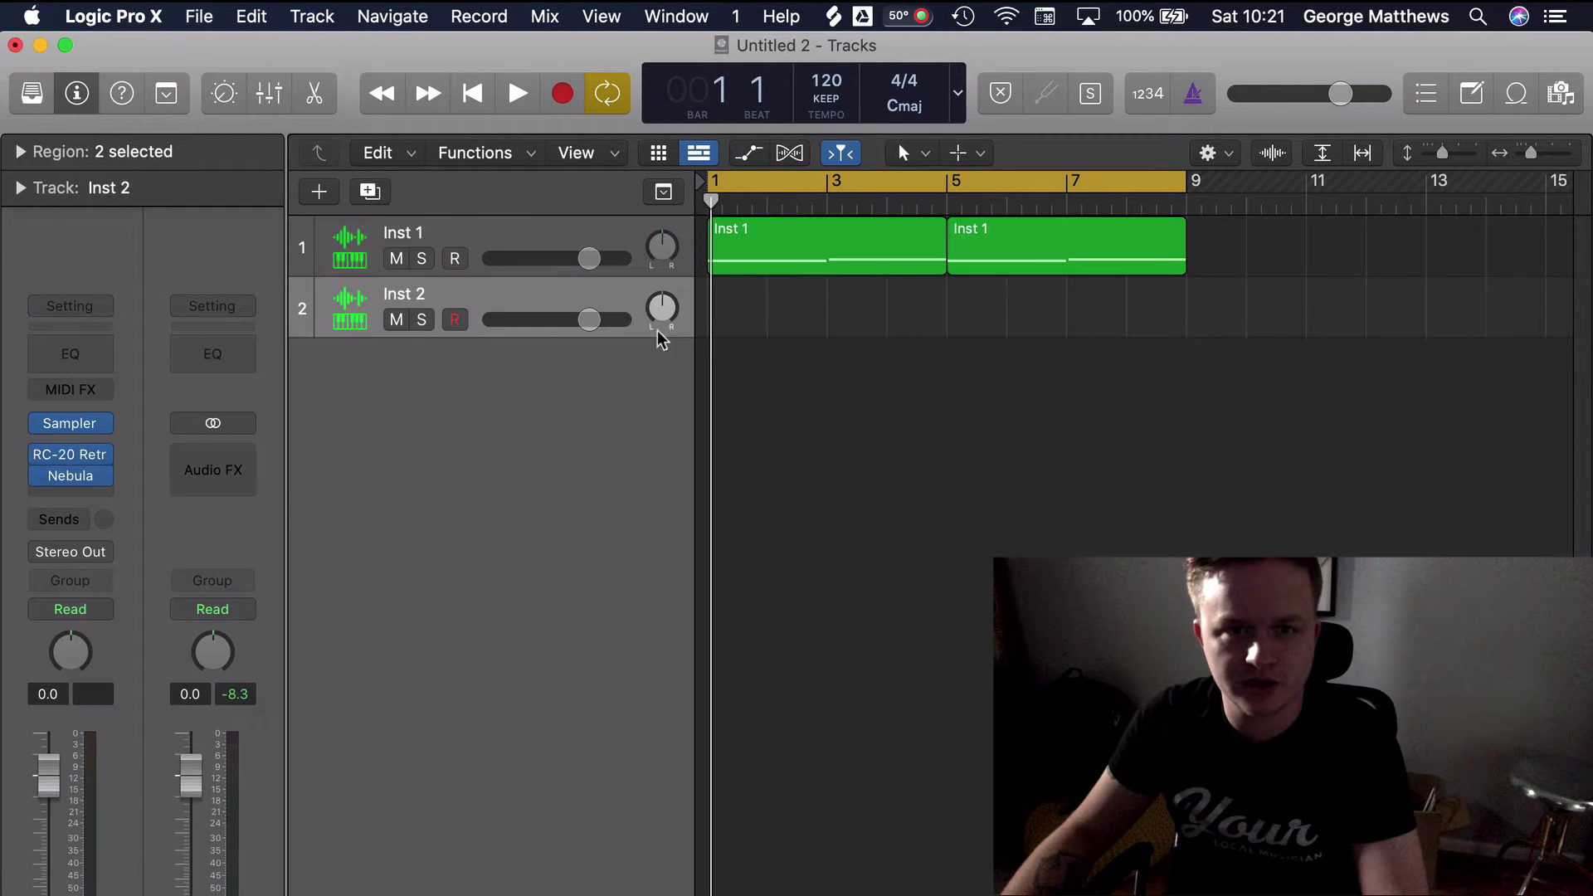
{"action": "left_click", "coordinate": [100, 457]}
{"action": "left_click", "coordinate": [70, 489]}
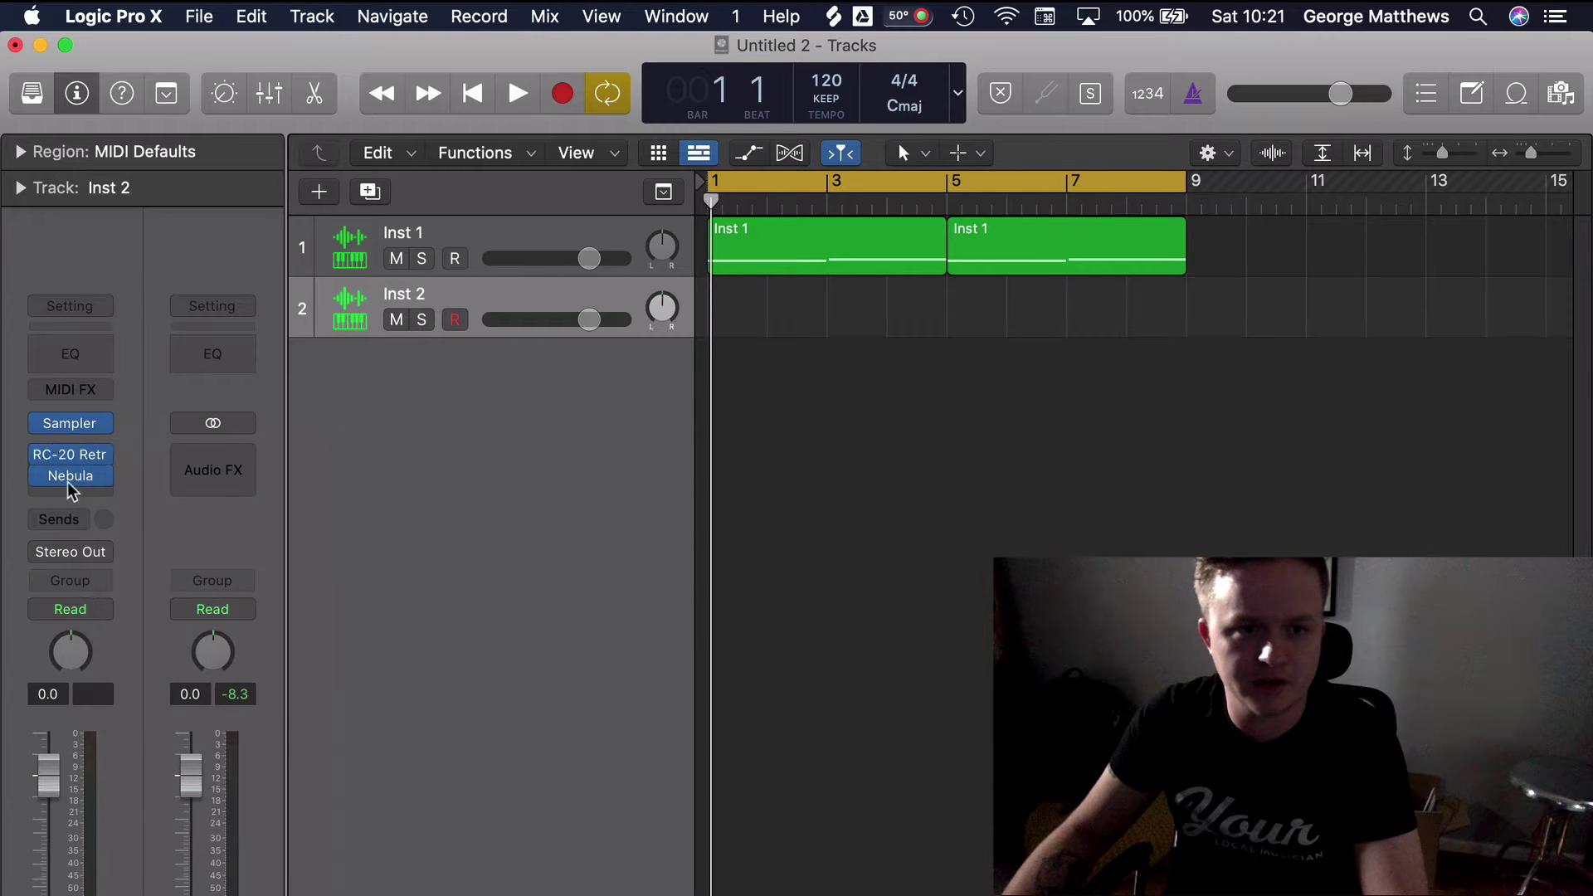
{"action": "left_click", "coordinate": [98, 477]}
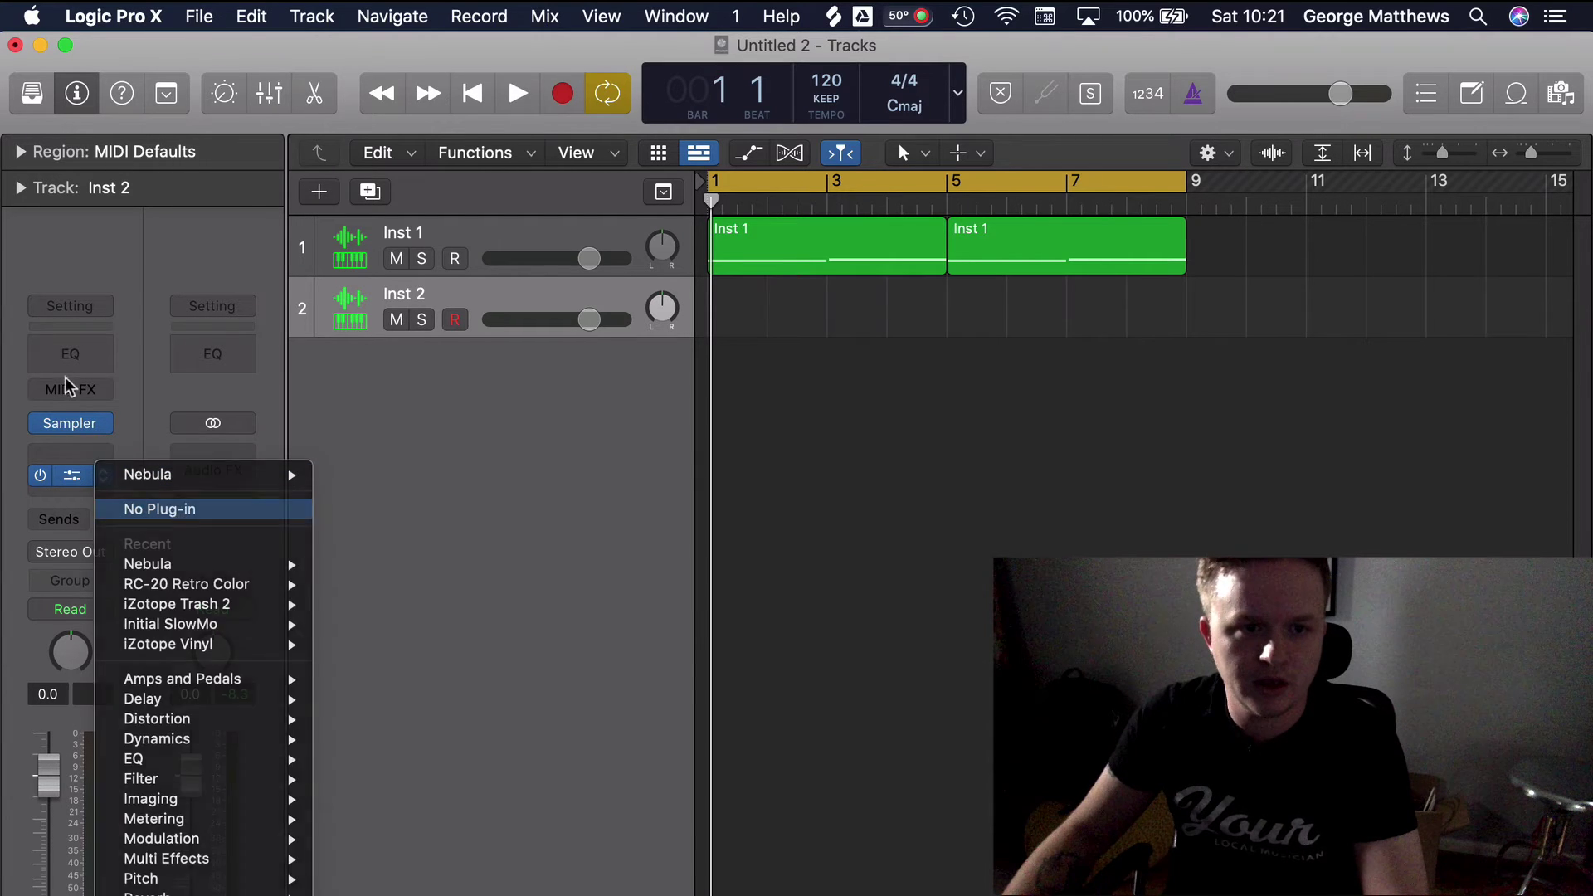
{"action": "left_click", "coordinate": [160, 508]}
{"action": "left_click", "coordinate": [99, 453]}
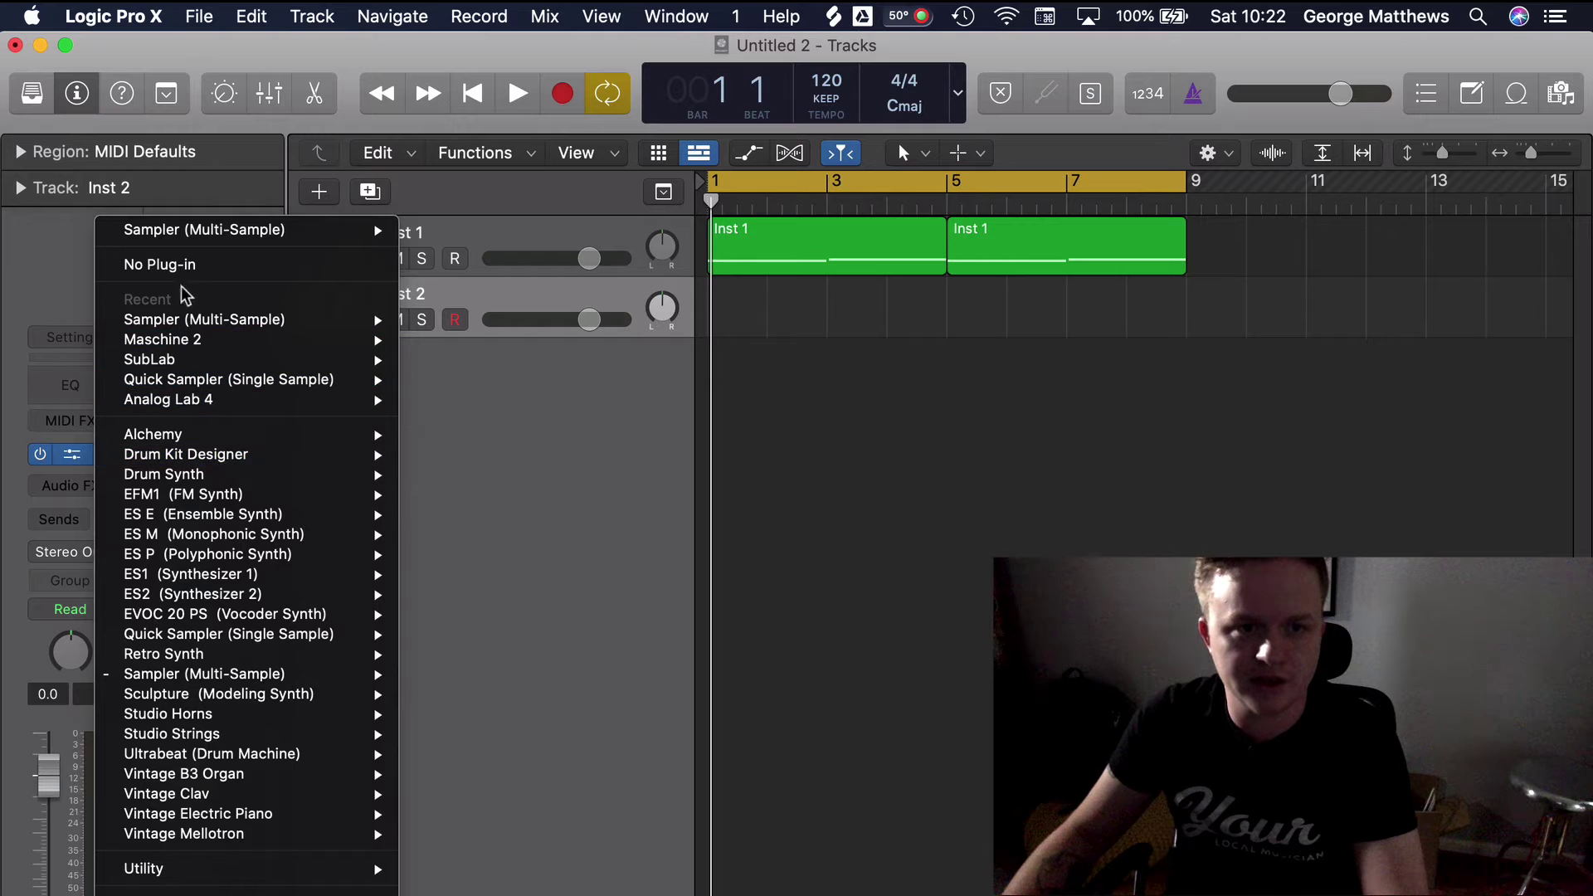
{"action": "left_click", "coordinate": [229, 267]}
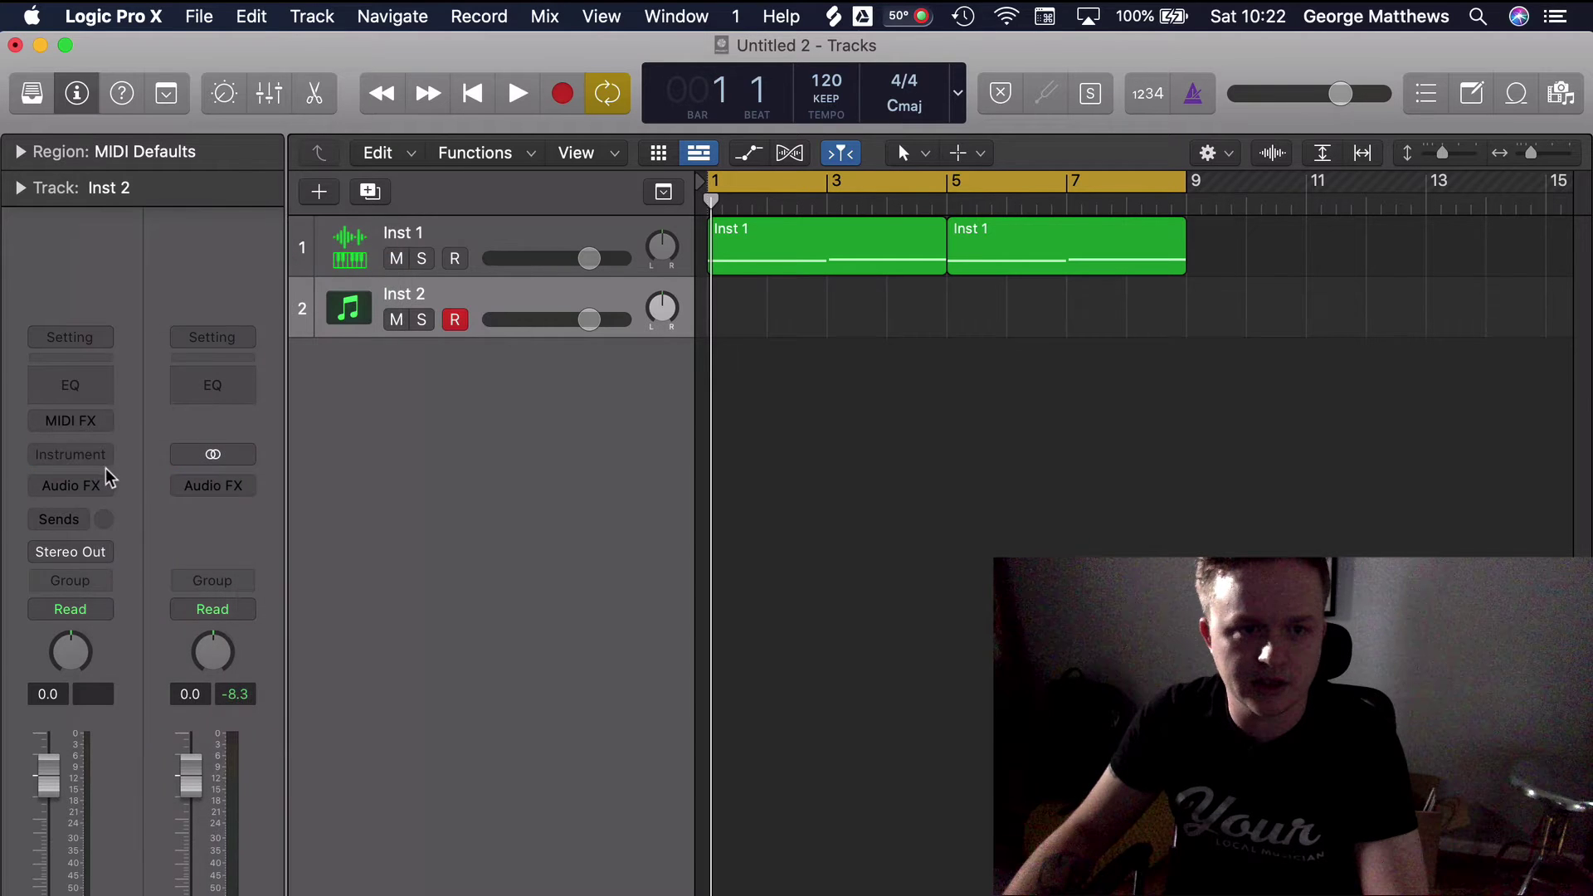
- Load a stereo Sampler (Multi-Sample) on Inst 2
{"action": "left_click", "coordinate": [96, 455]}
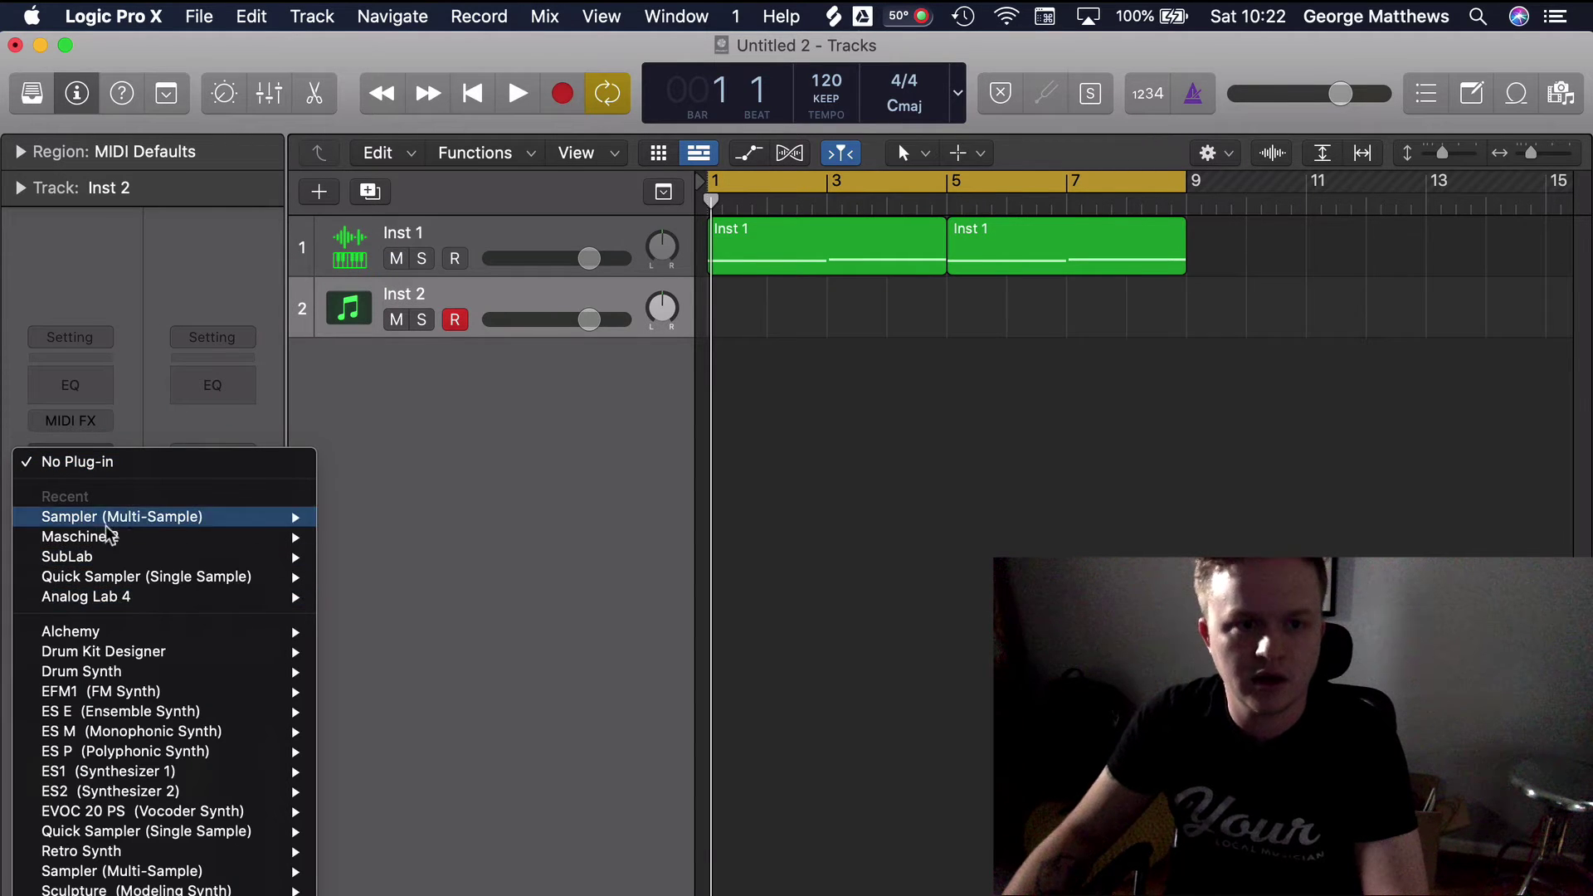
{"action": "mouse_move", "coordinate": [226, 519]}
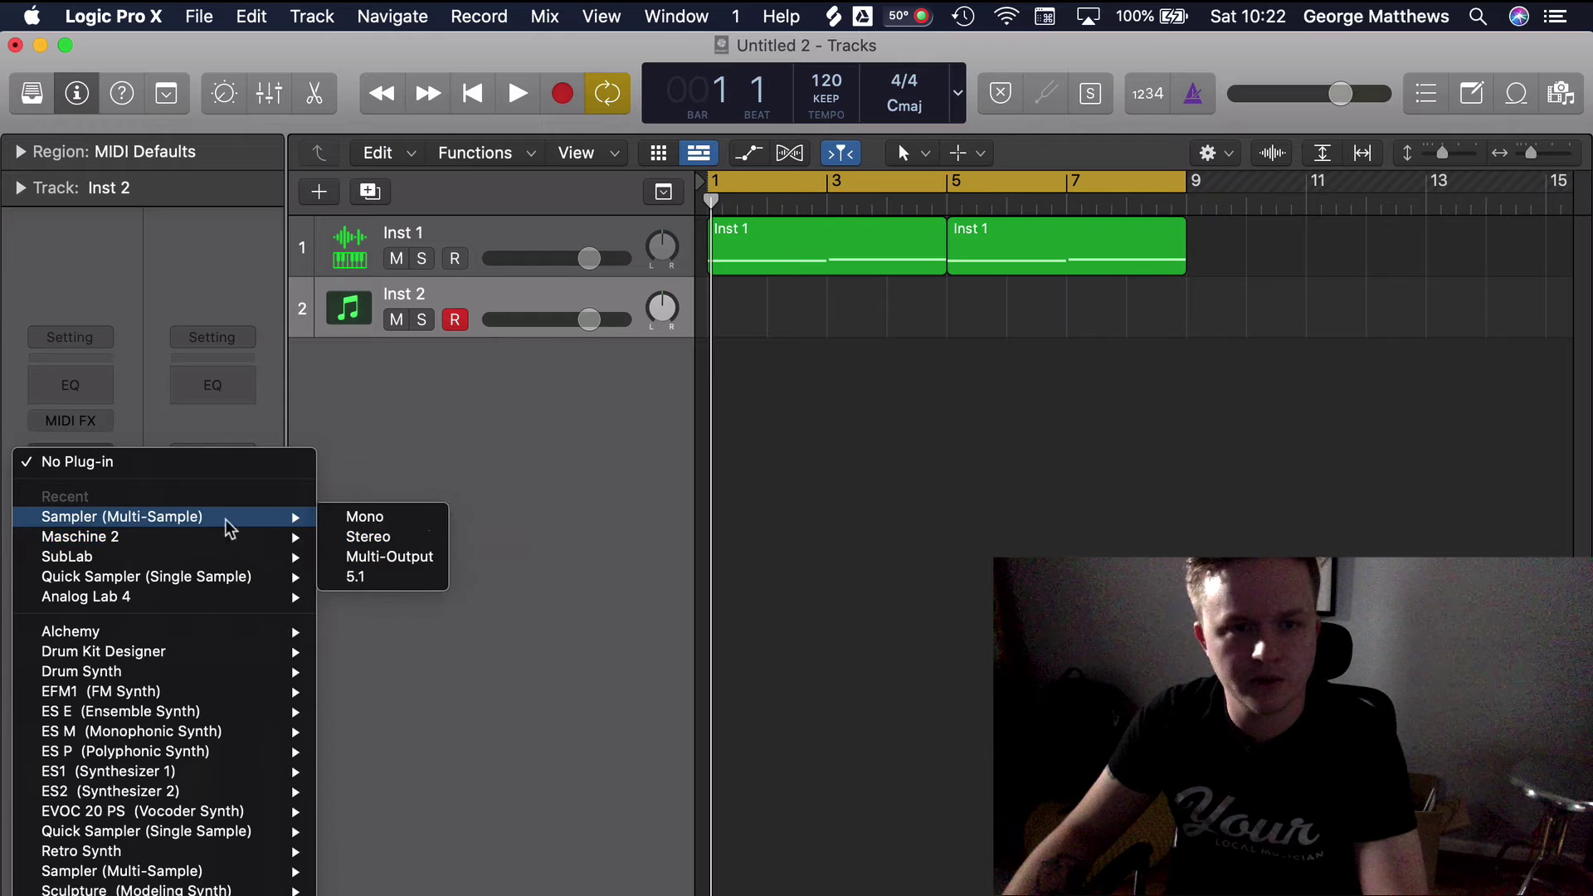
{"action": "left_click", "coordinate": [373, 537]}
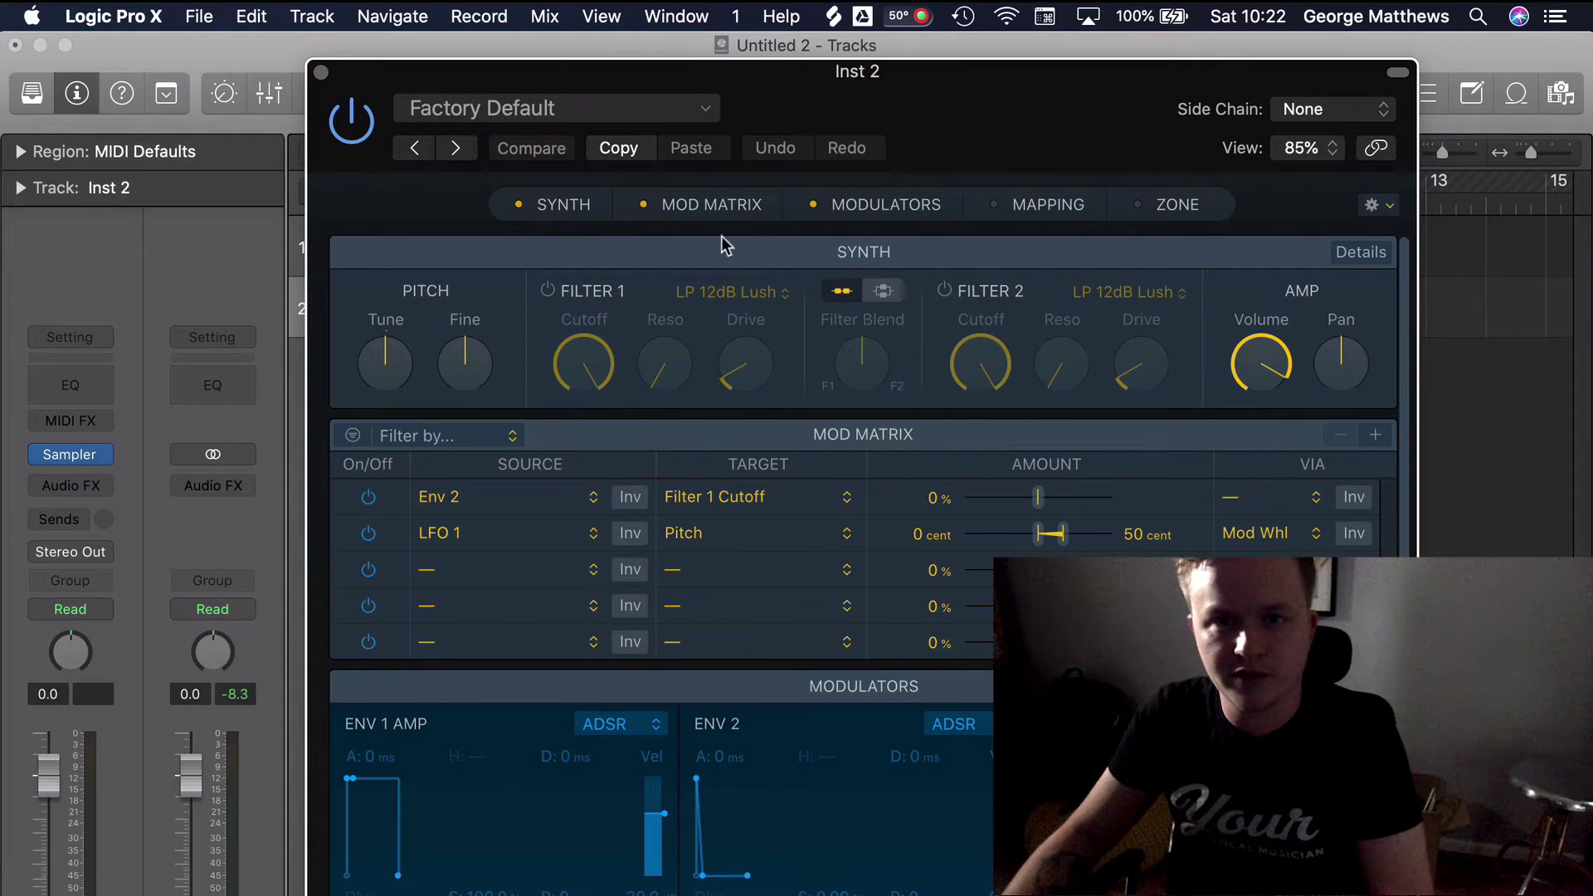
- Show the Sampler's Mapping view and place the Key of Db Finder window beside Logic
{"action": "left_click", "coordinate": [1044, 206]}
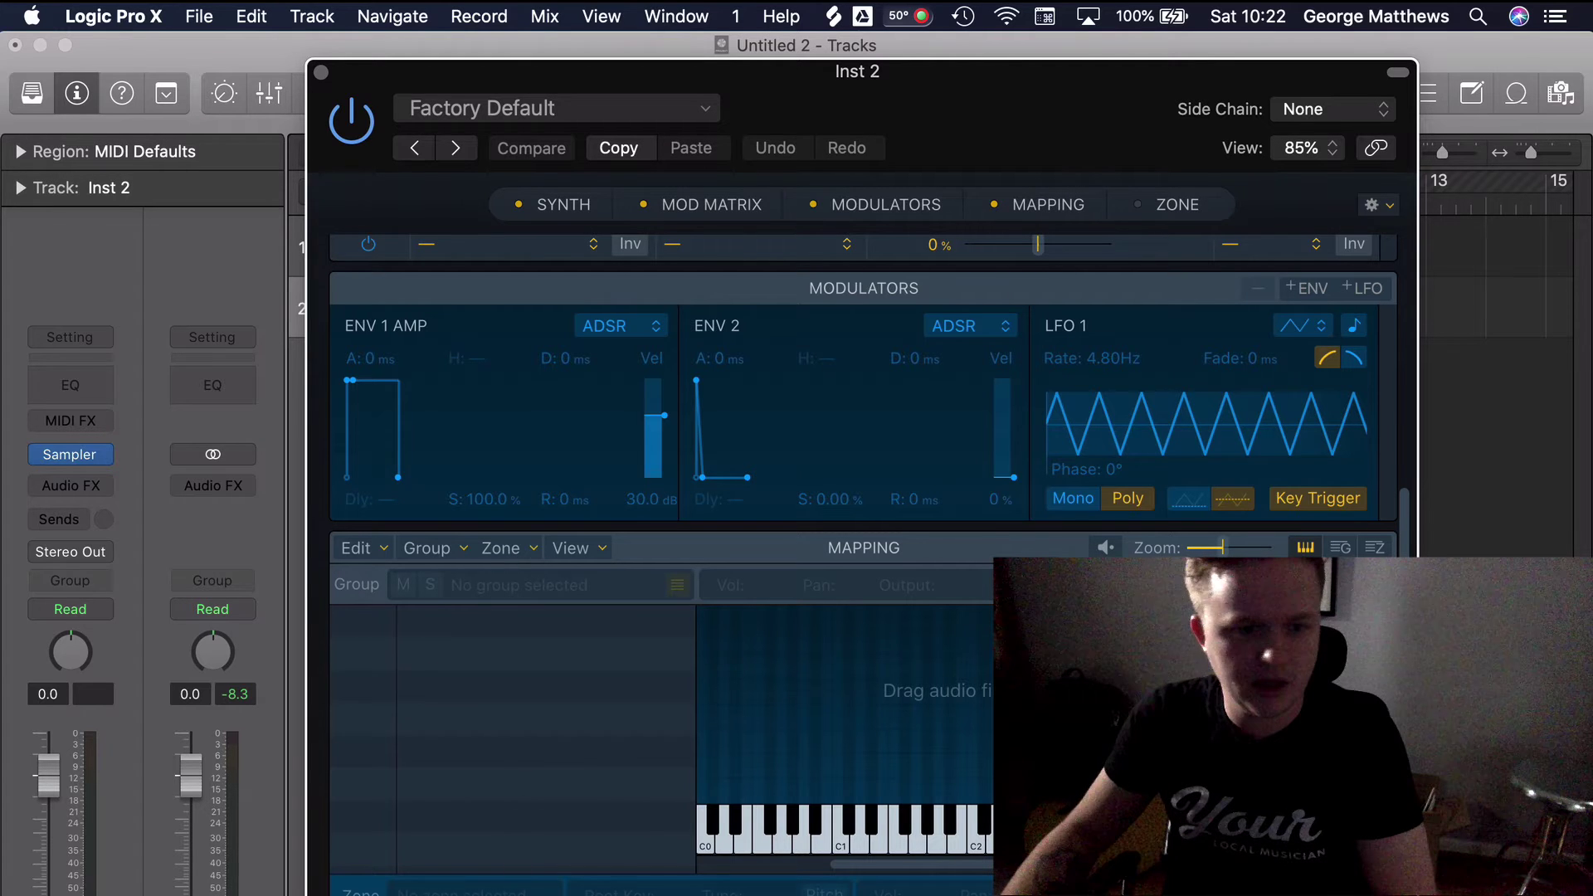
{"action": "key", "text": "super+Tab"}
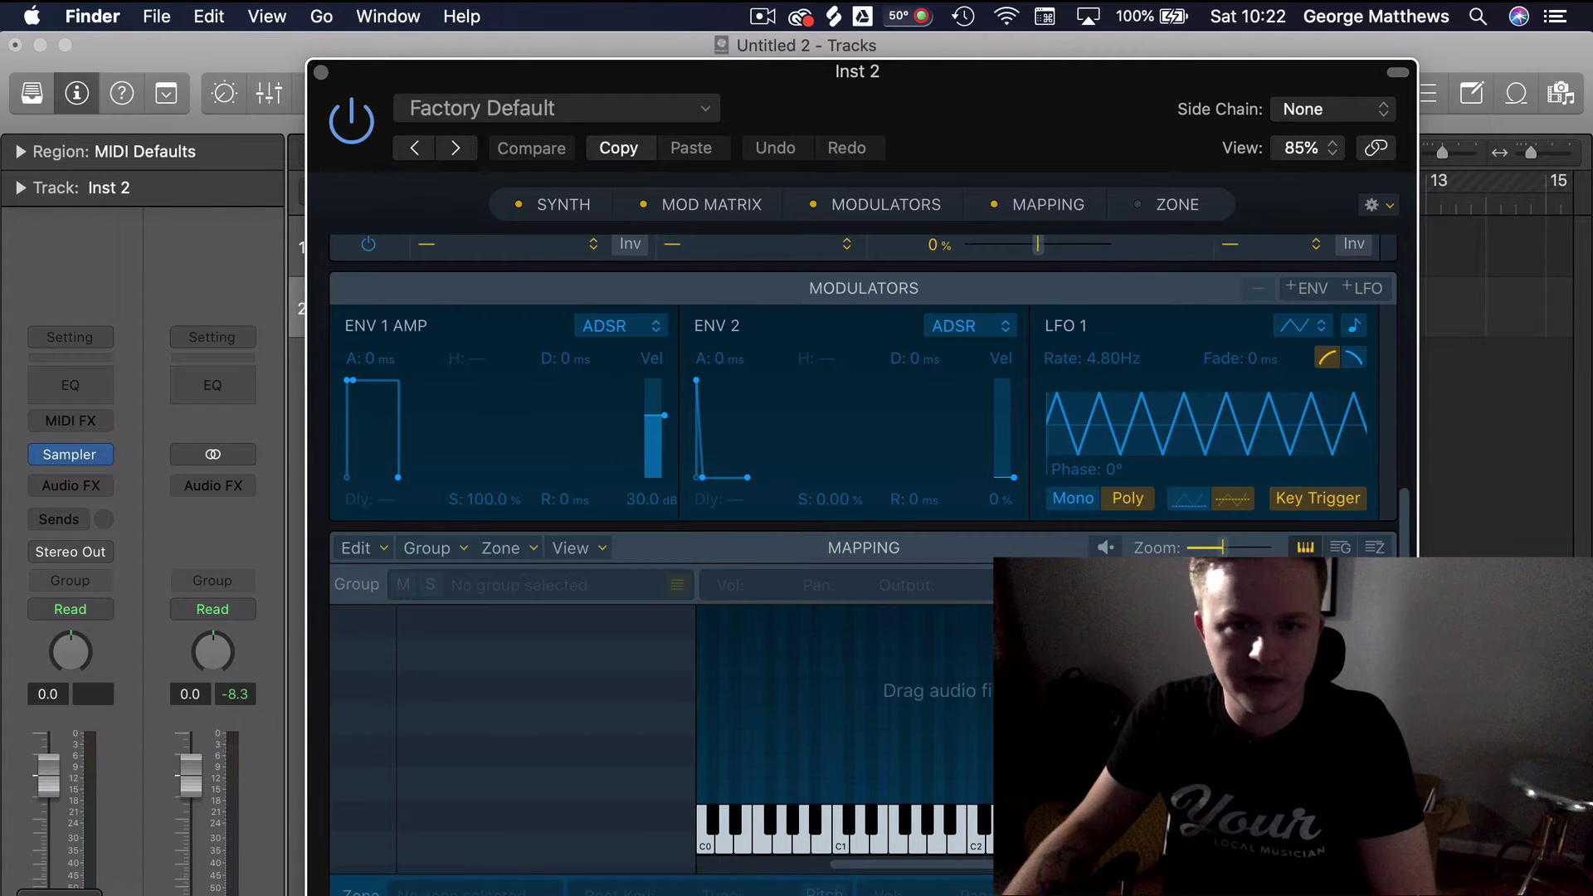
{"action": "left_click_drag", "start_coordinate": [1077, 362], "coordinate": [1123, 273]}
{"action": "left_click_drag", "start_coordinate": [900, 102], "coordinate": [683, 80]}
{"action": "left_click", "coordinate": [1285, 239]}
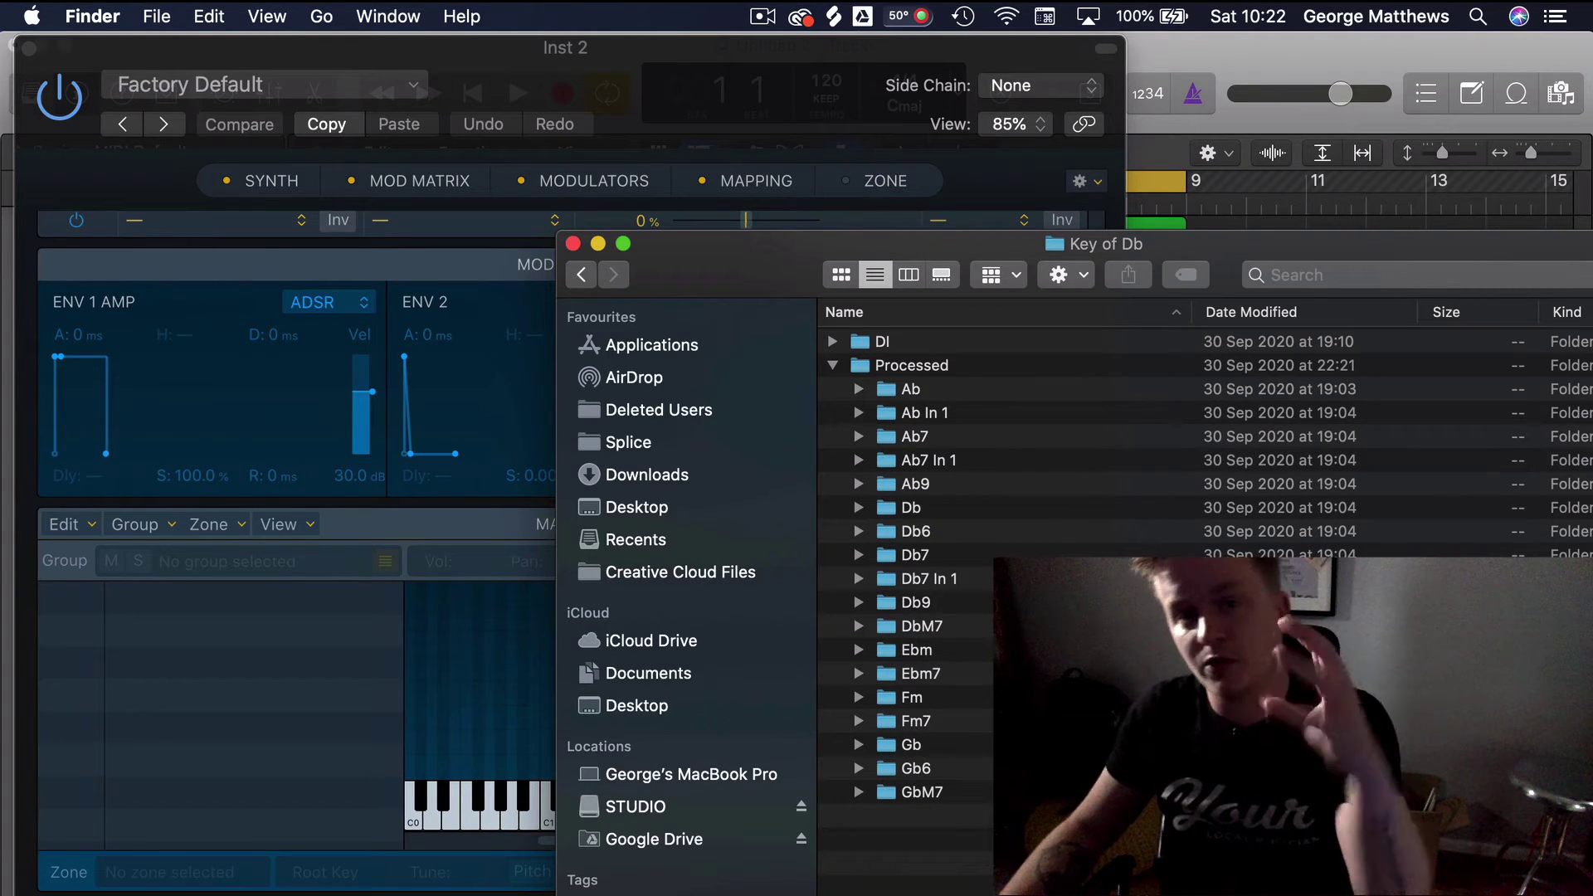
- Open the Ab folder and drag Ab Down Strum_1.wav onto the Sampler mapping keyboard at C1
{"action": "double_click", "coordinate": [1032, 396]}
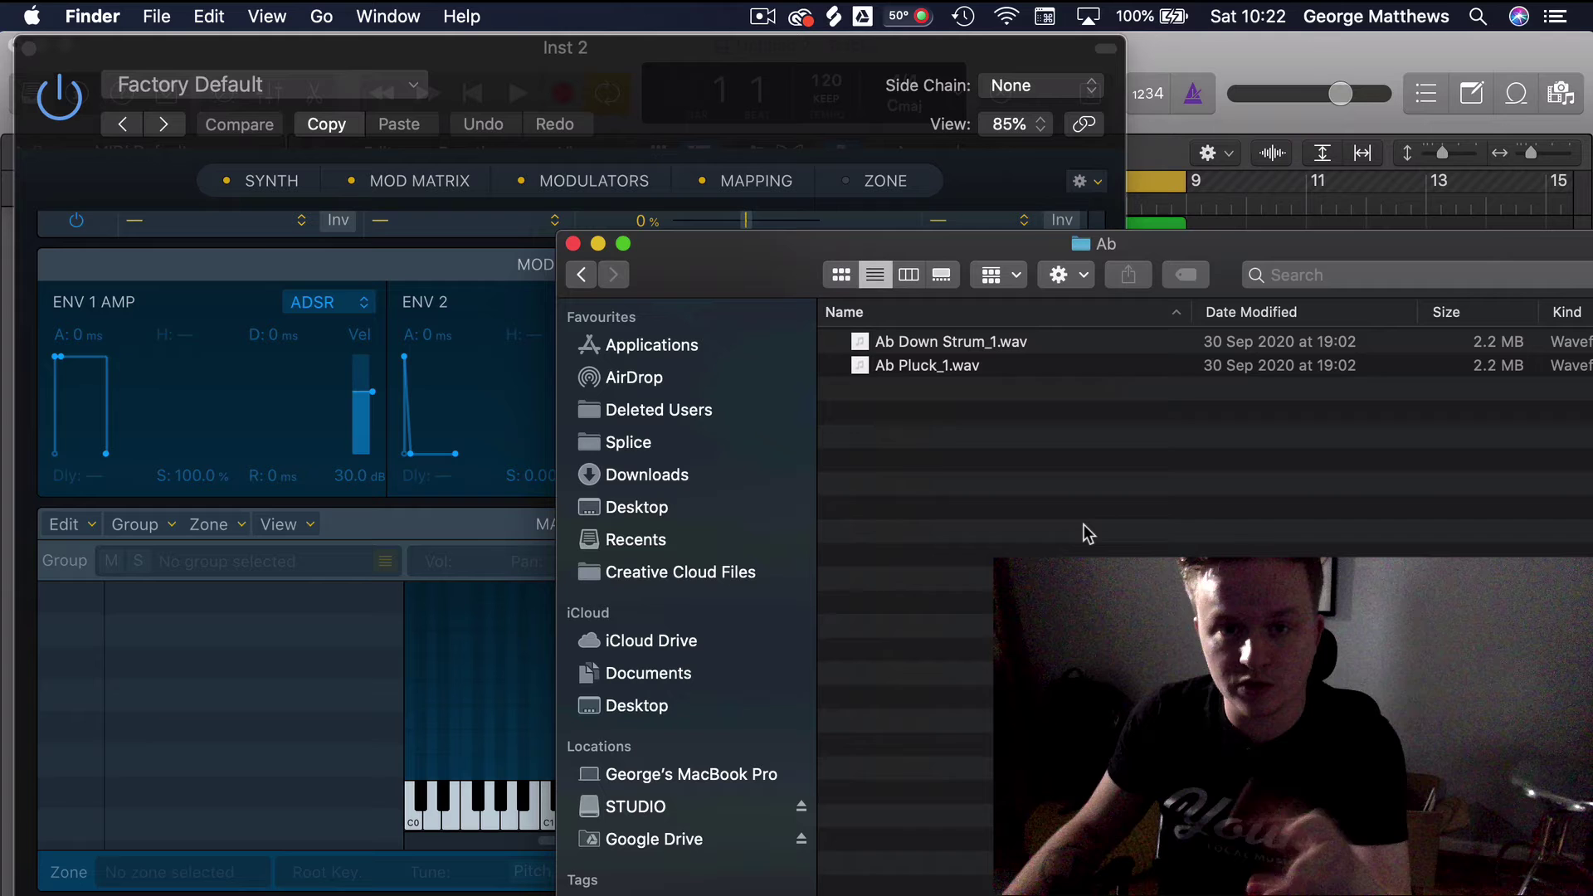
{"action": "left_click", "coordinate": [584, 276]}
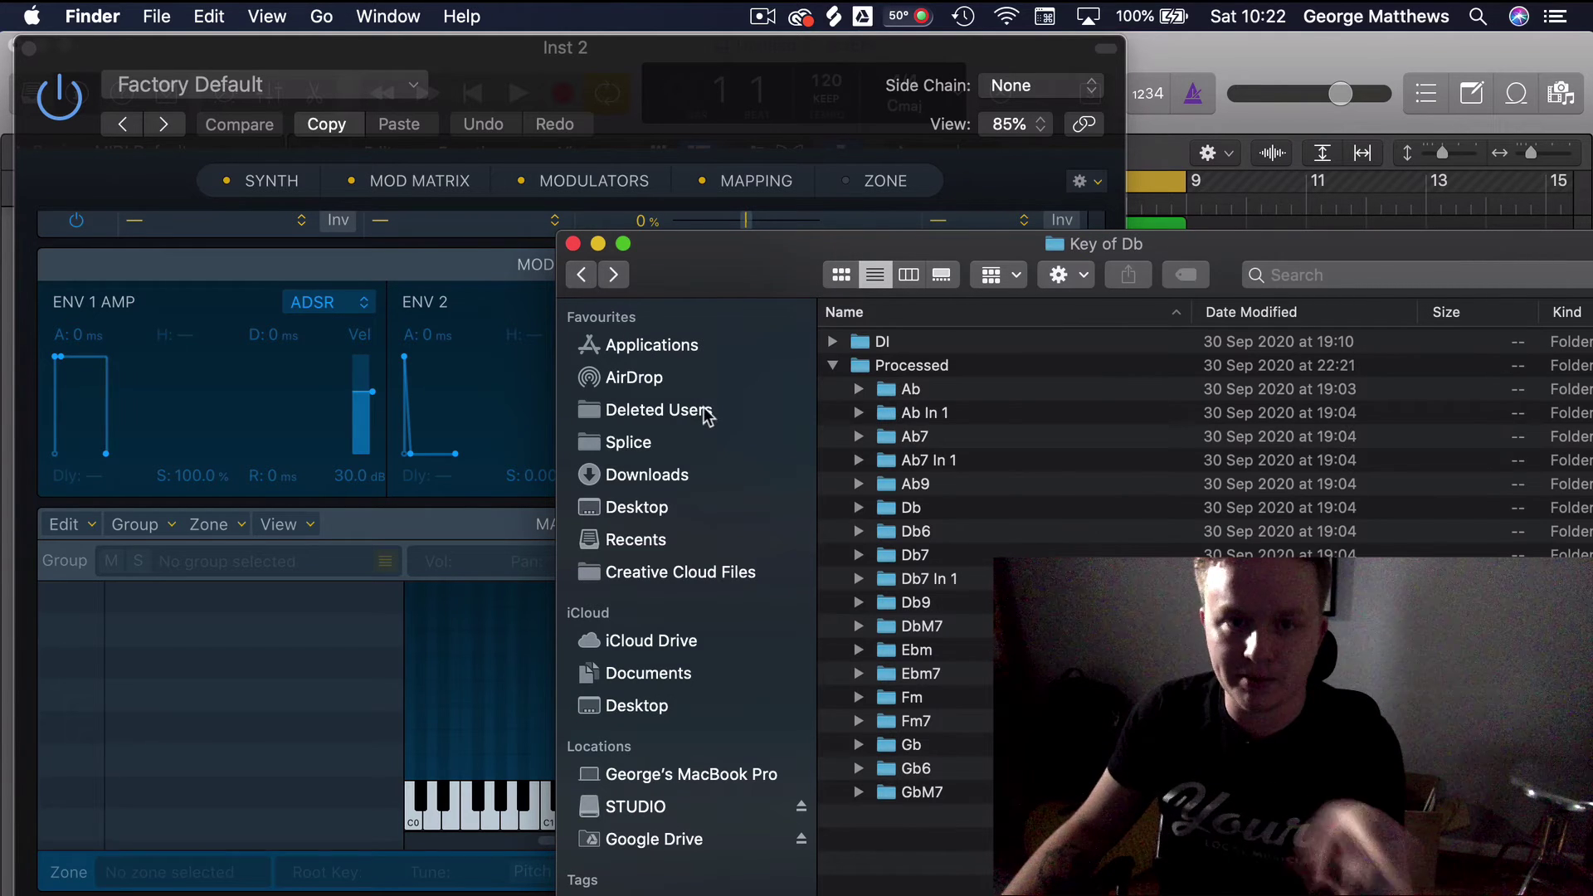
{"action": "double_click", "coordinate": [938, 390]}
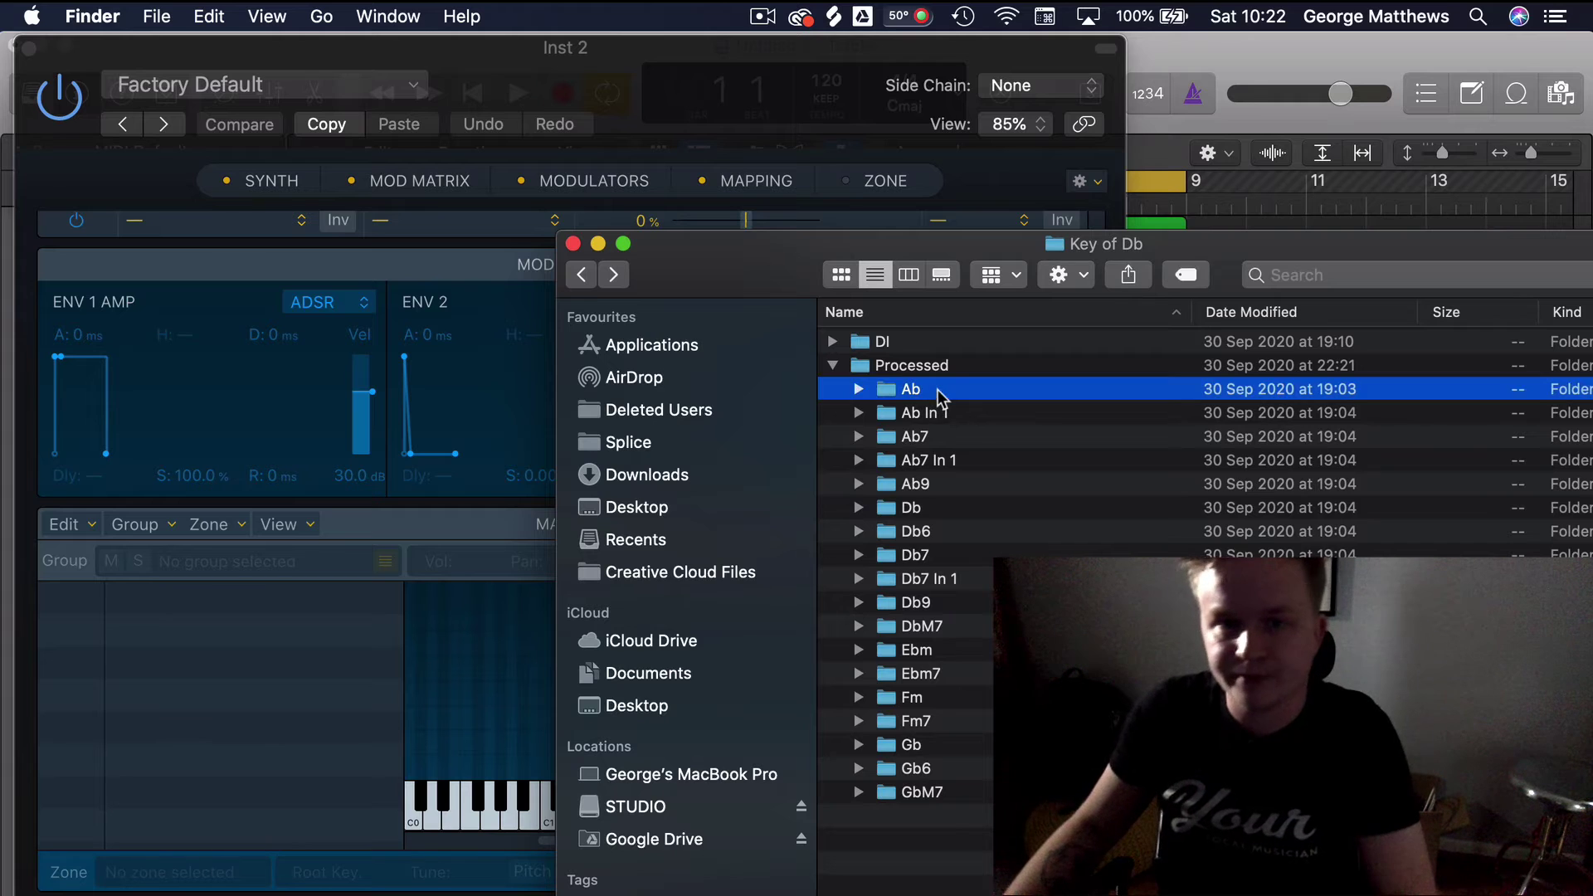
{"action": "left_click_drag", "start_coordinate": [1220, 243], "coordinate": [1479, 227]}
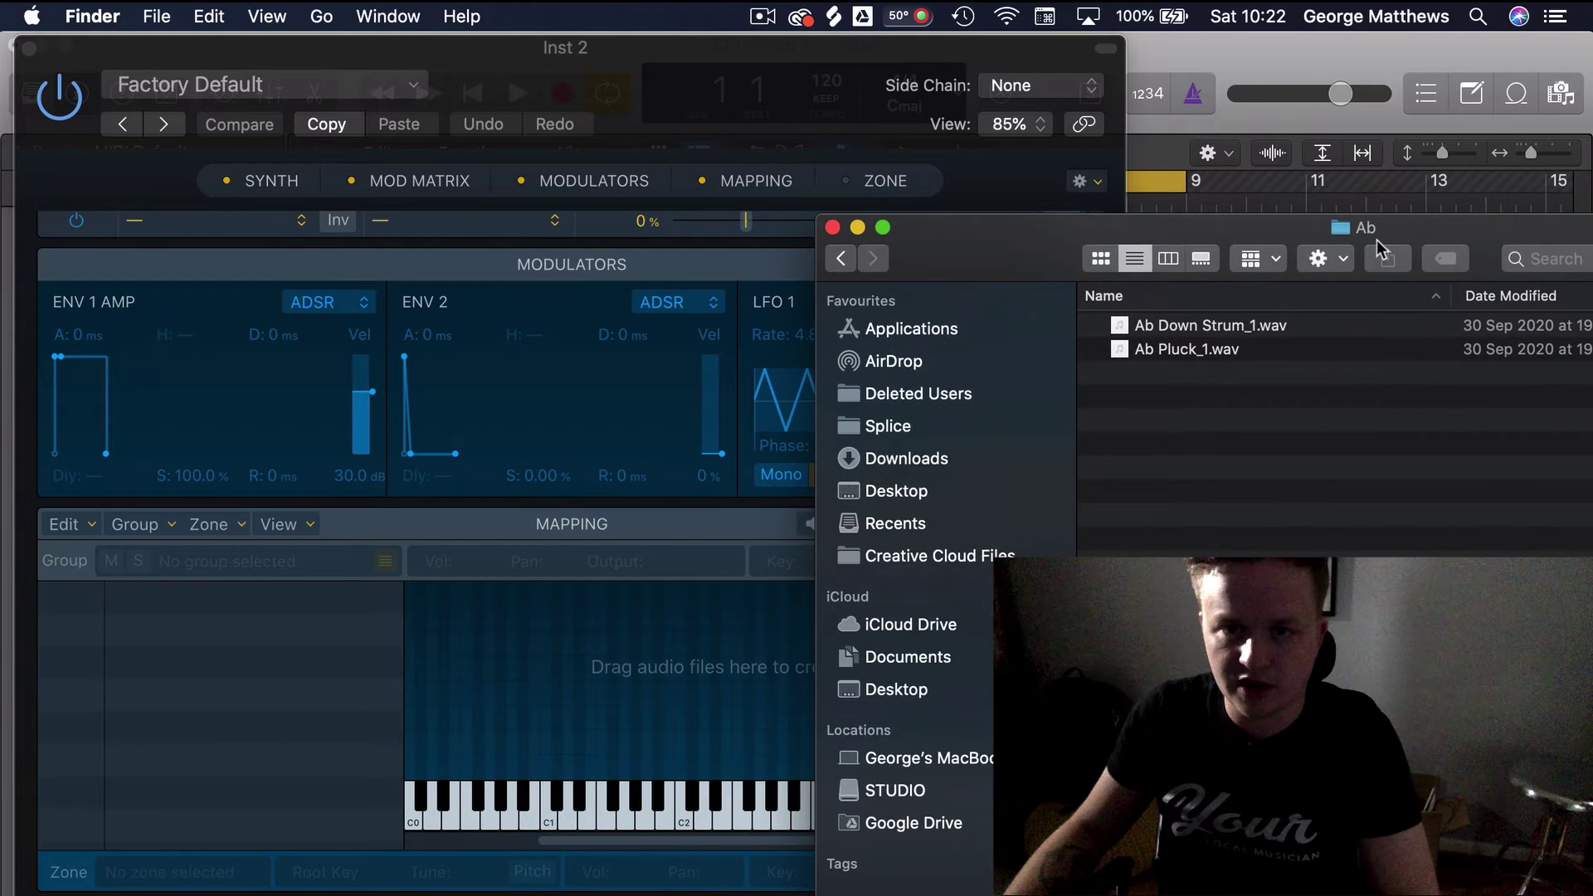
{"action": "left_click_drag", "start_coordinate": [1380, 249], "coordinate": [1479, 240]}
{"action": "left_click", "coordinate": [1294, 320]}
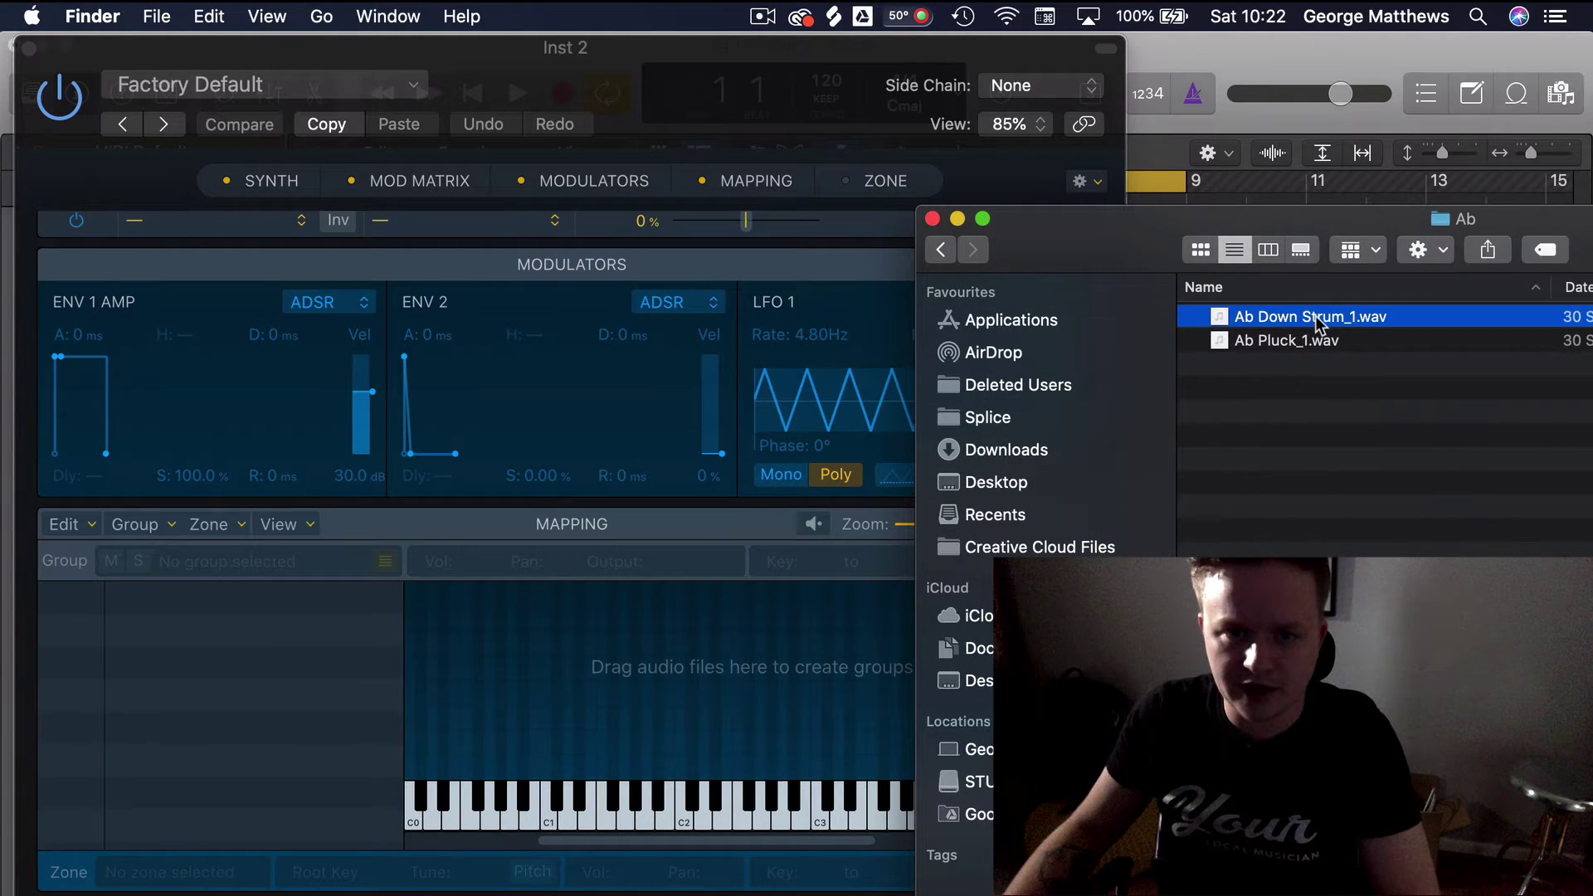
{"action": "left_click_drag", "start_coordinate": [1318, 322], "coordinate": [540, 697]}
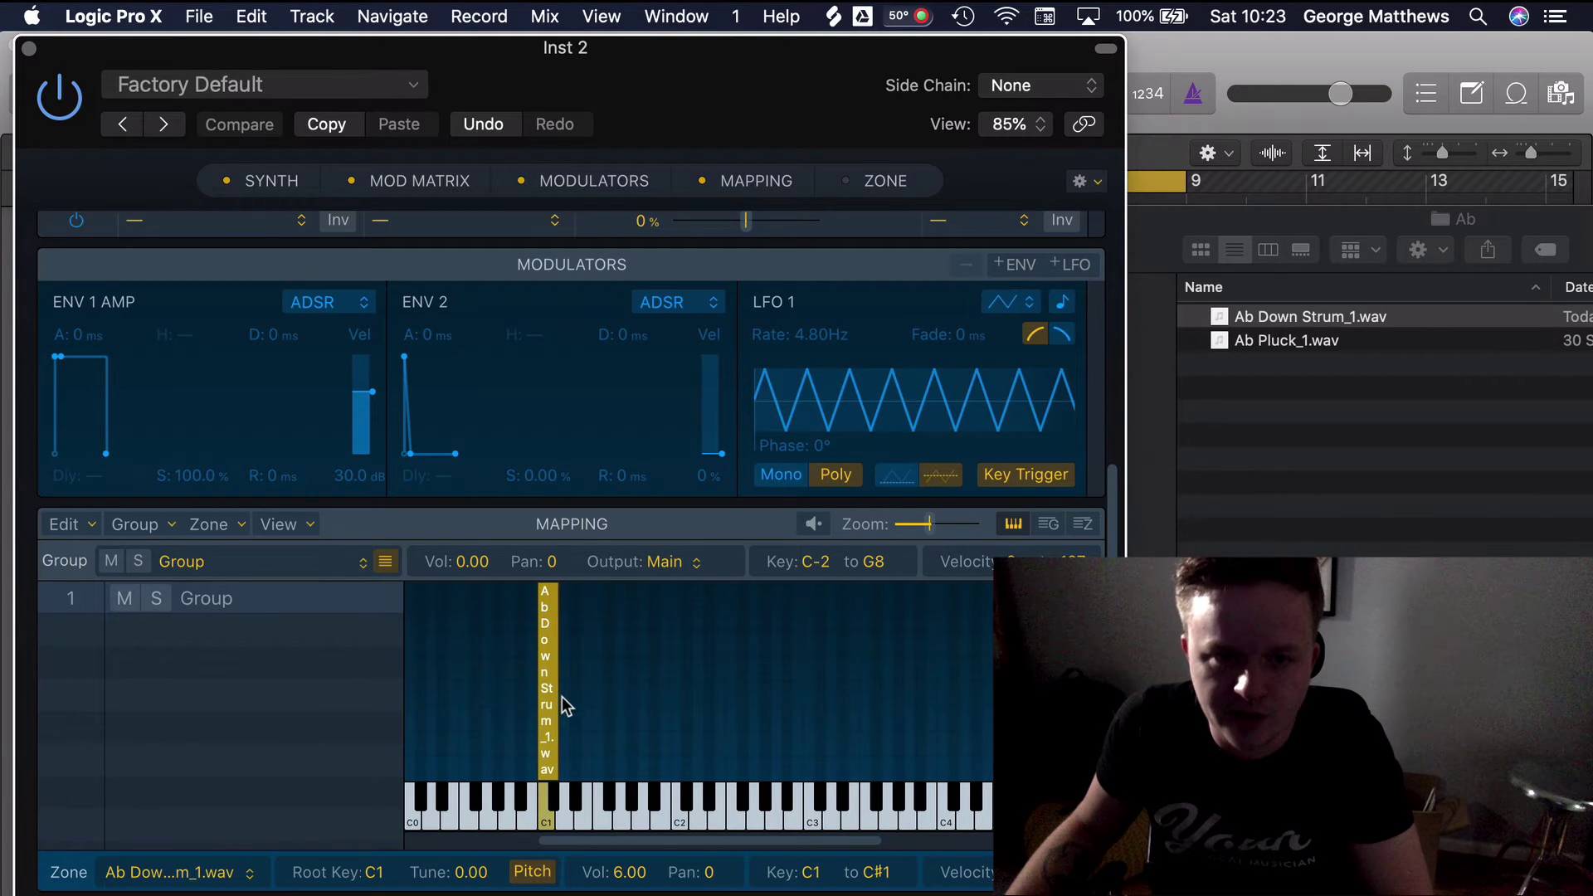
- Narrow the Ab zone to the single key C1 and add the Ab In 1 Down Strum sample
{"action": "left_click_drag", "start_coordinate": [550, 711], "coordinate": [545, 712]}
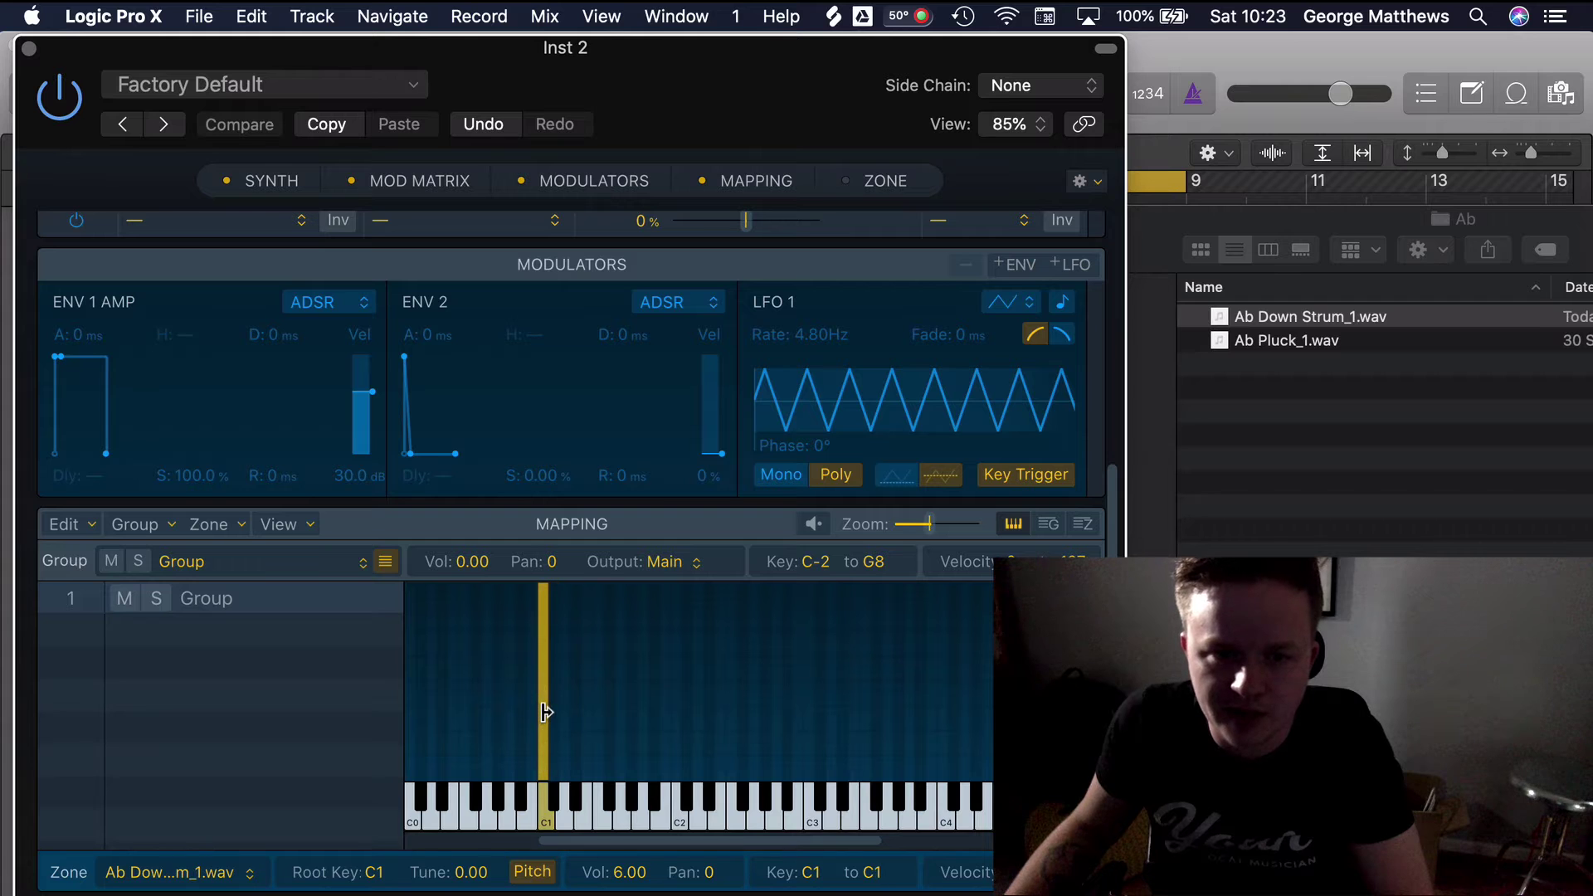
{"action": "left_click", "coordinate": [1361, 510]}
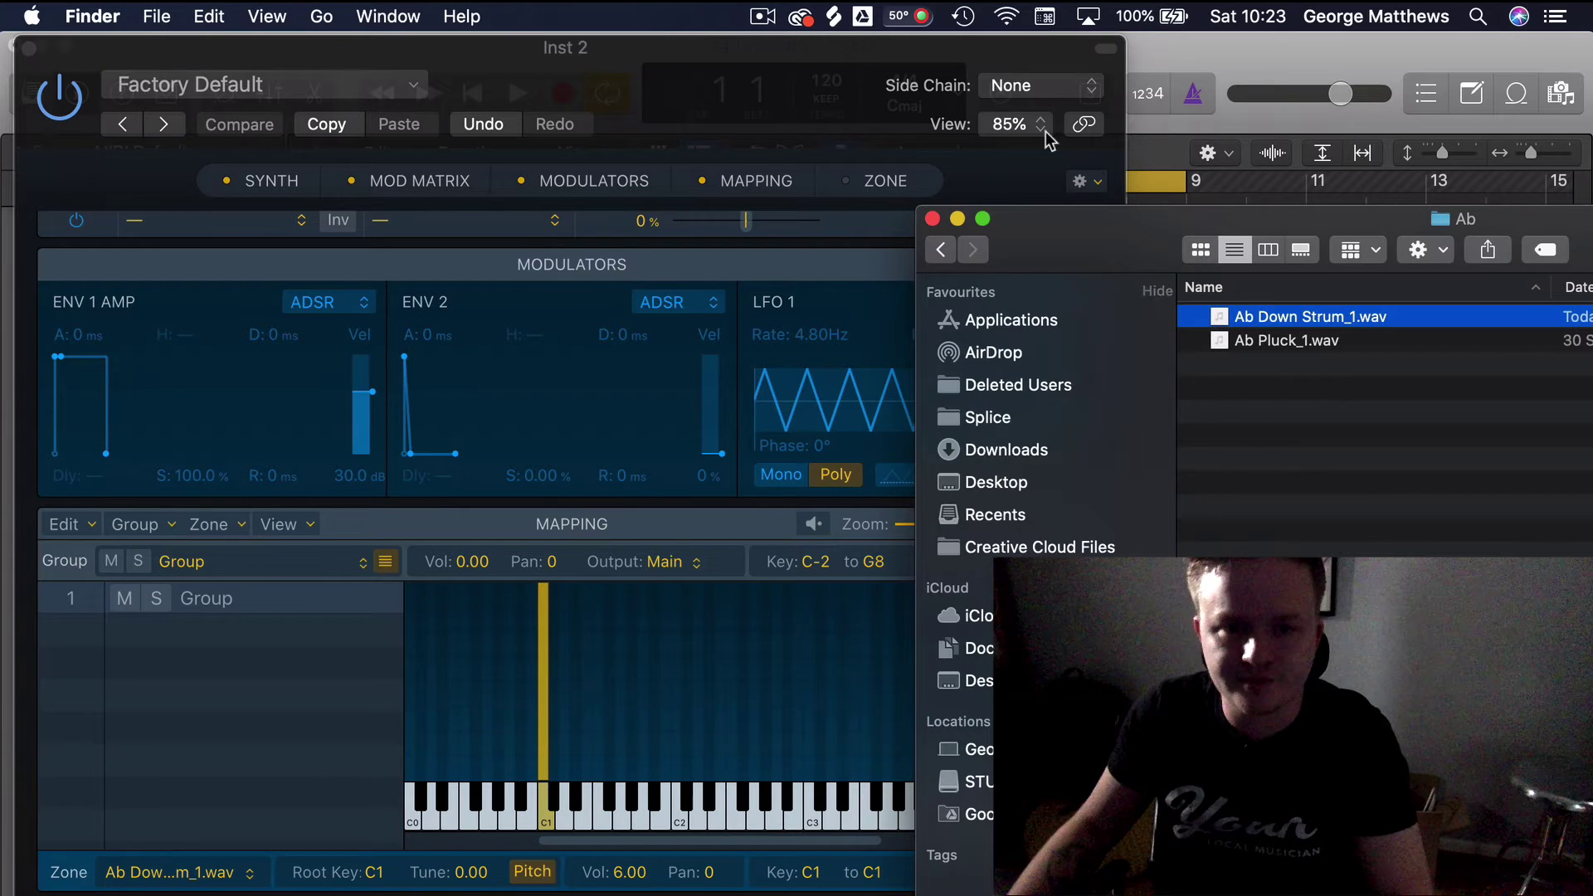
{"action": "left_click", "coordinate": [942, 256]}
{"action": "left_click", "coordinate": [1303, 395]}
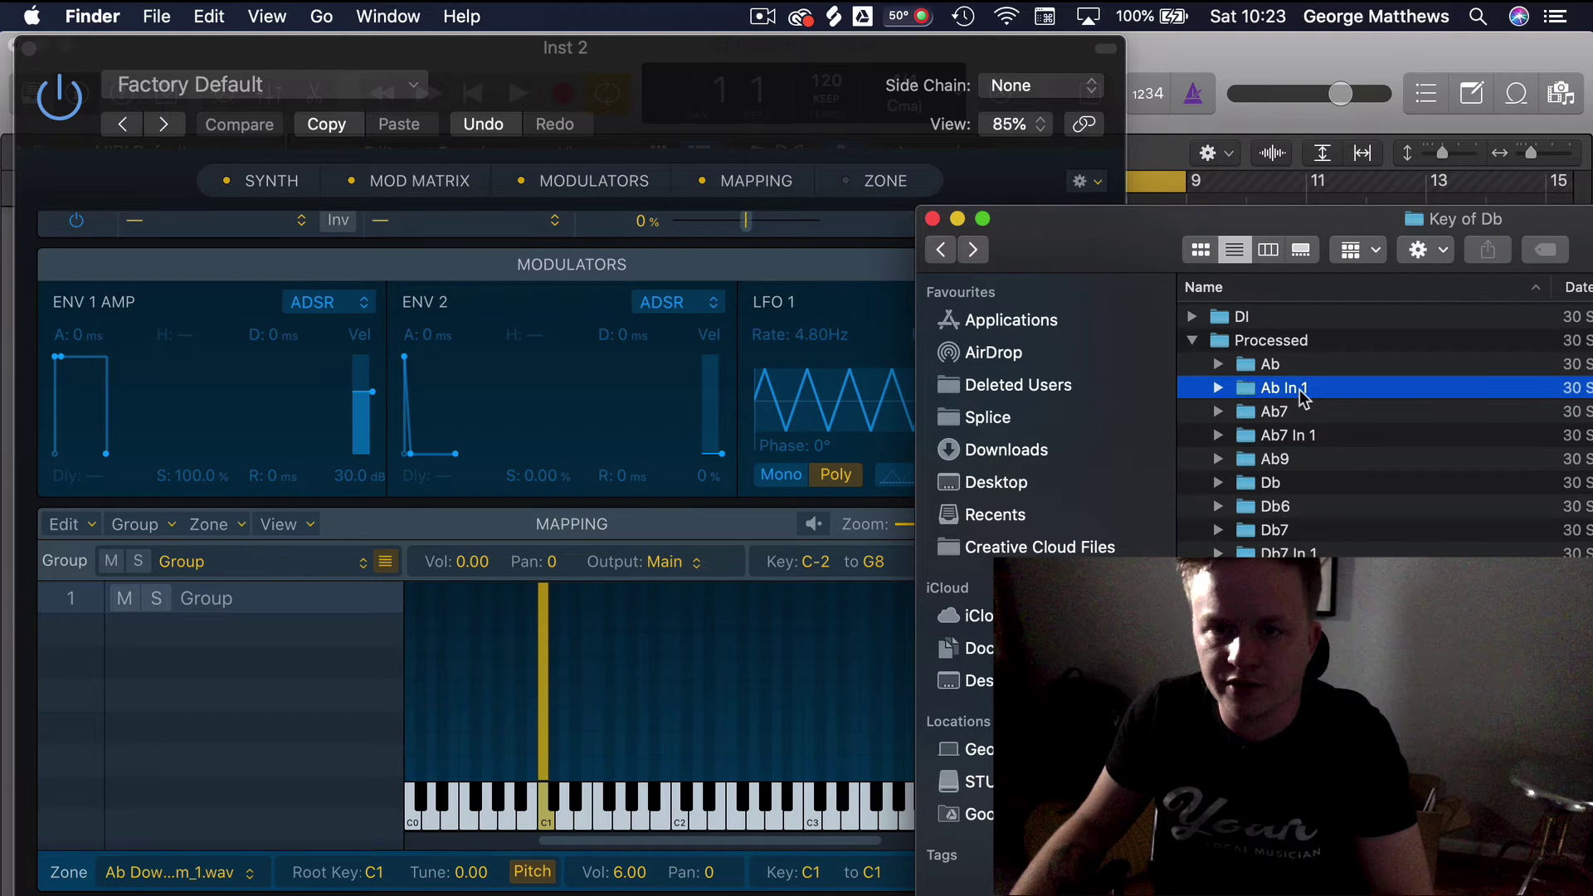
{"action": "double_click", "coordinate": [1303, 395]}
{"action": "left_click_drag", "start_coordinate": [1314, 328], "coordinate": [768, 630]}
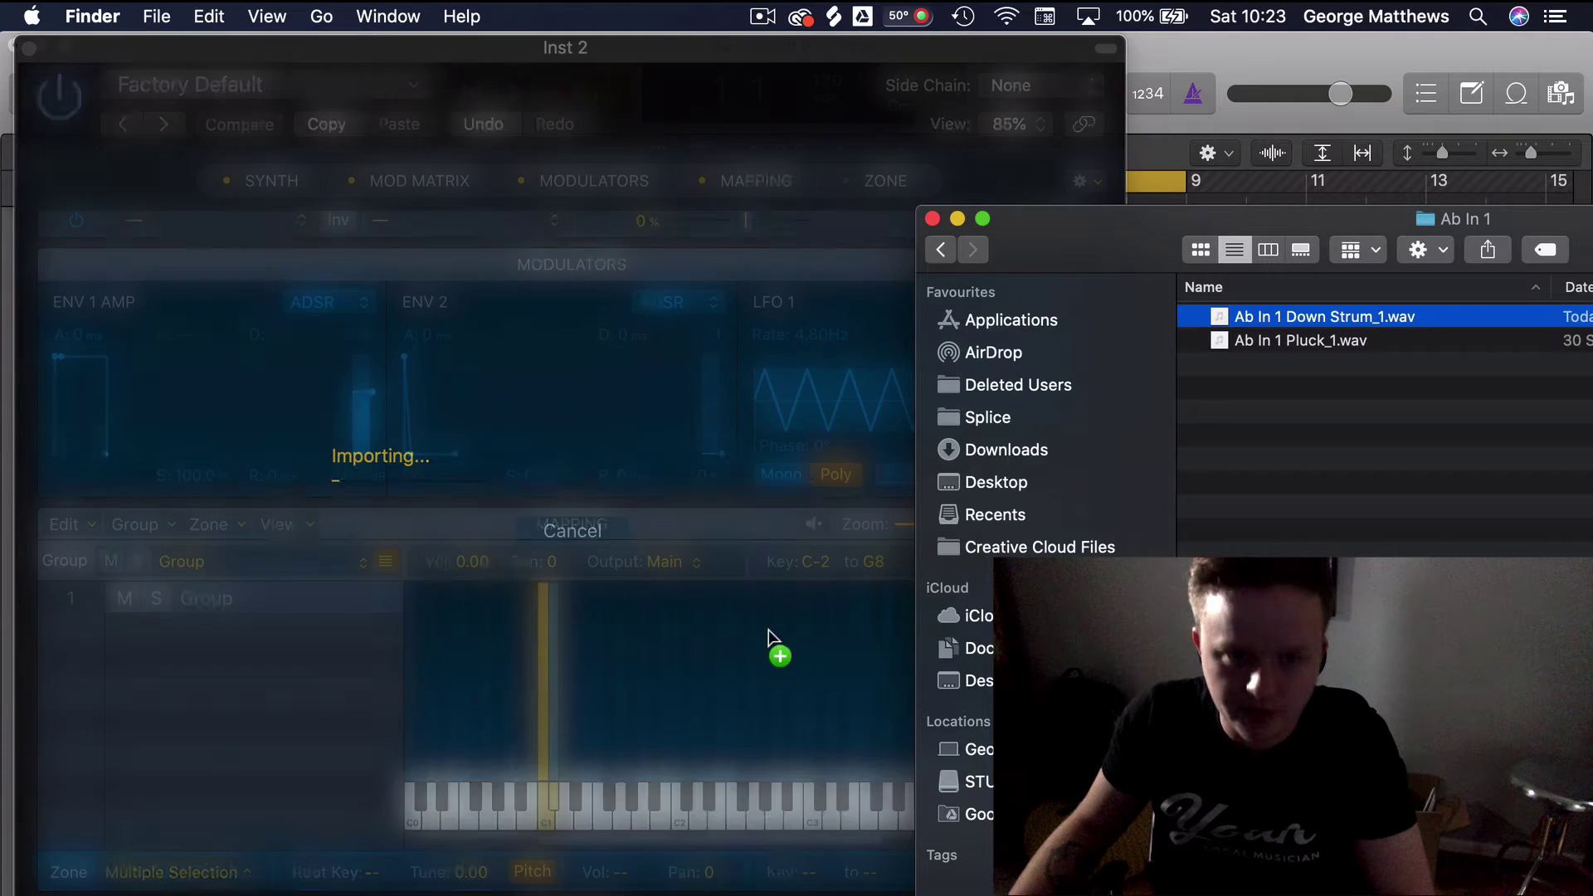
- Add the Ab7 Down Strum sample as the next Sampler zone
{"action": "left_click", "coordinate": [1277, 478]}
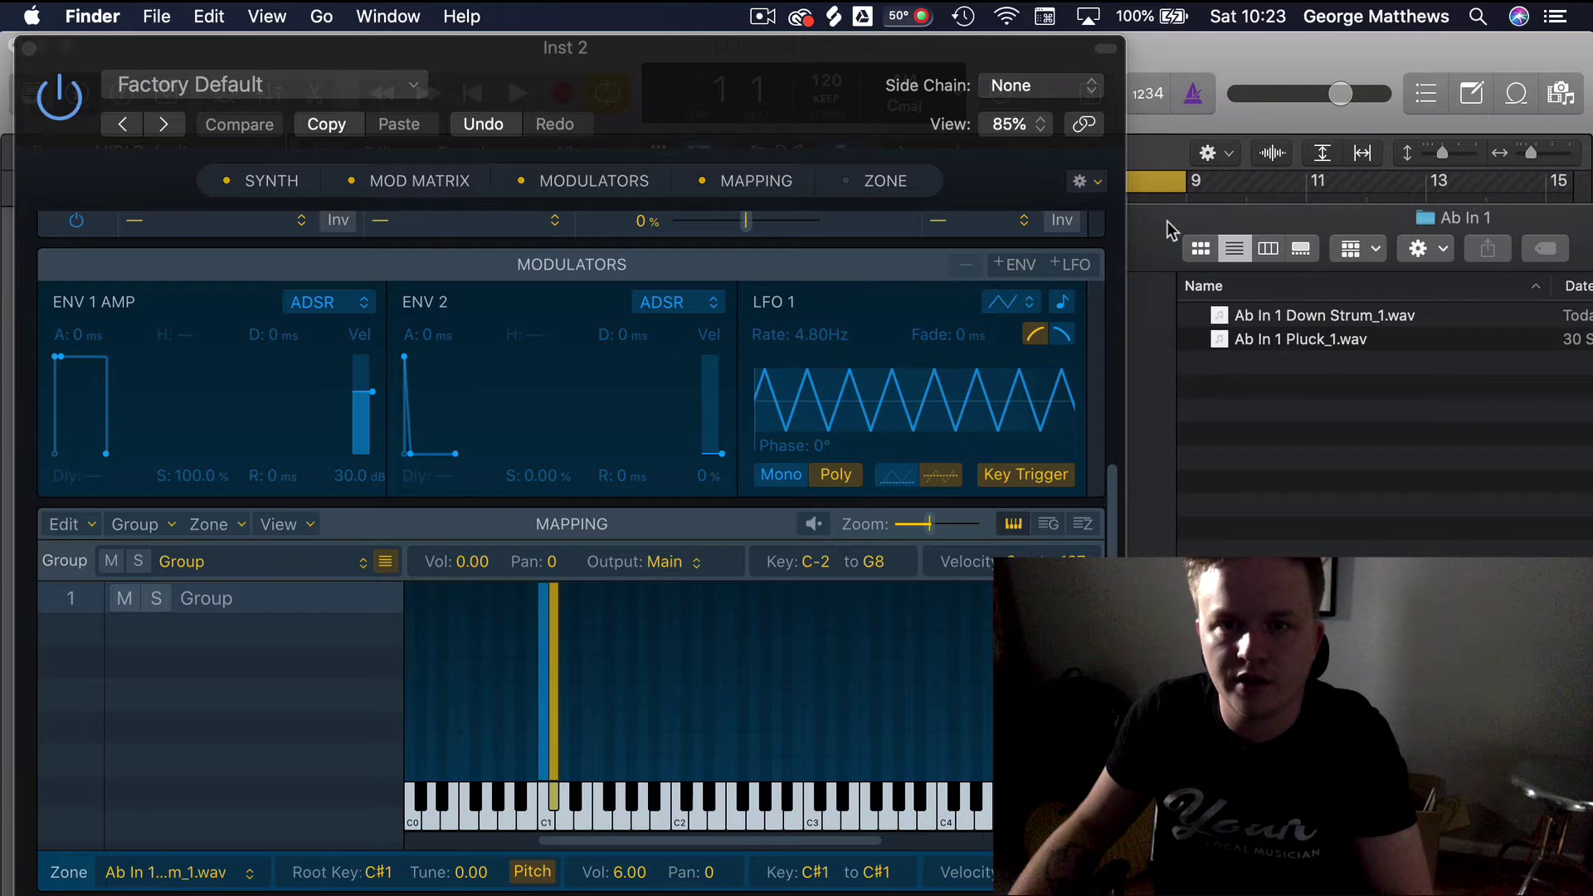
{"action": "left_click", "coordinate": [855, 56]}
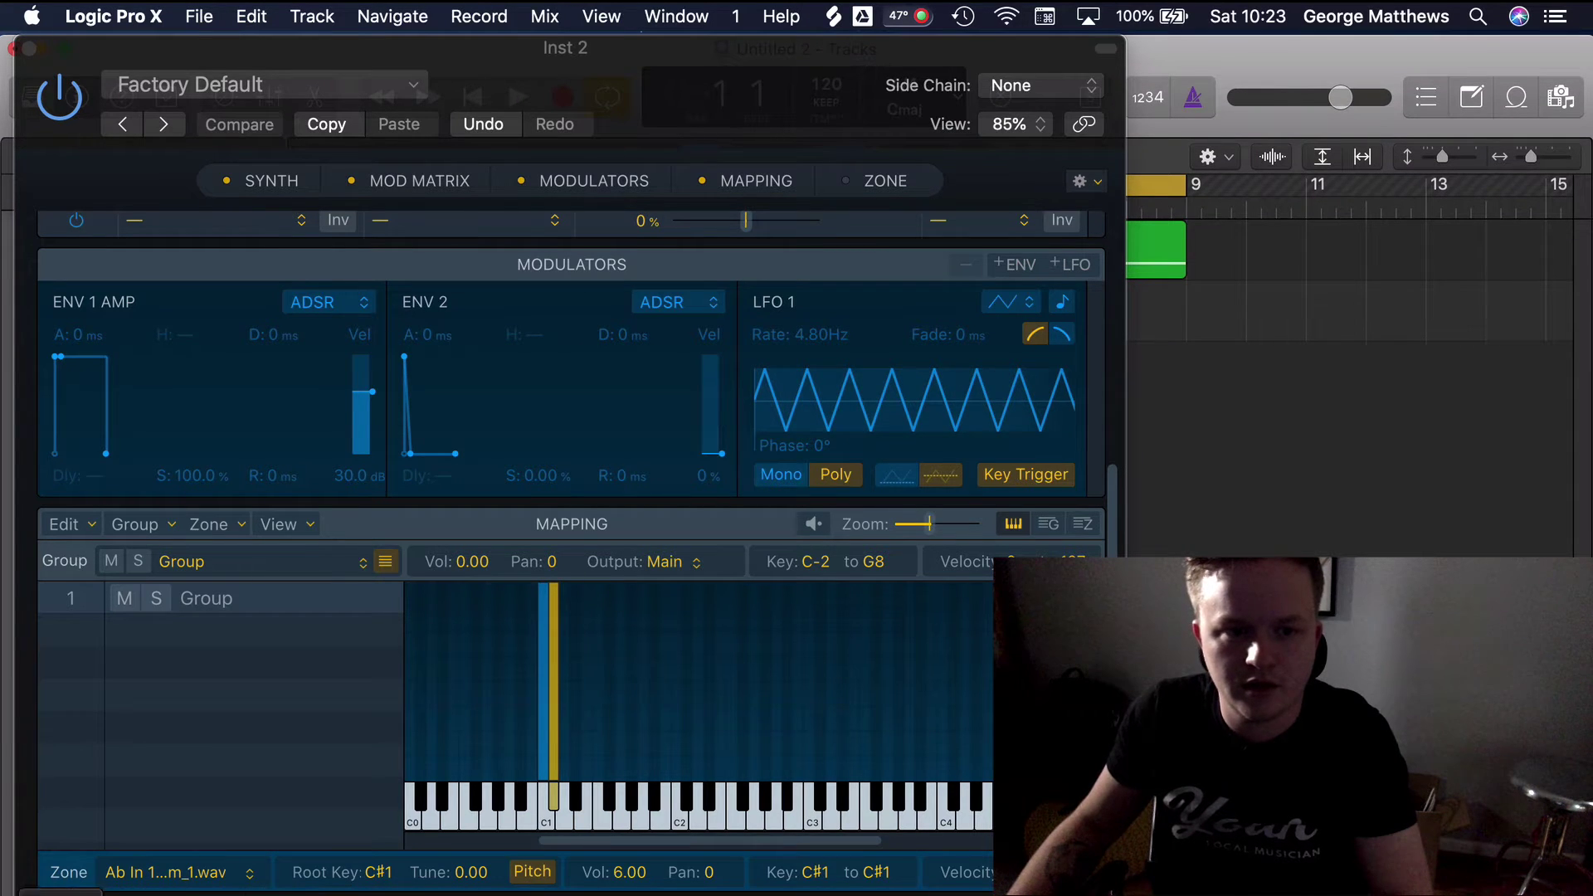
{"action": "key", "text": "super+Tab"}
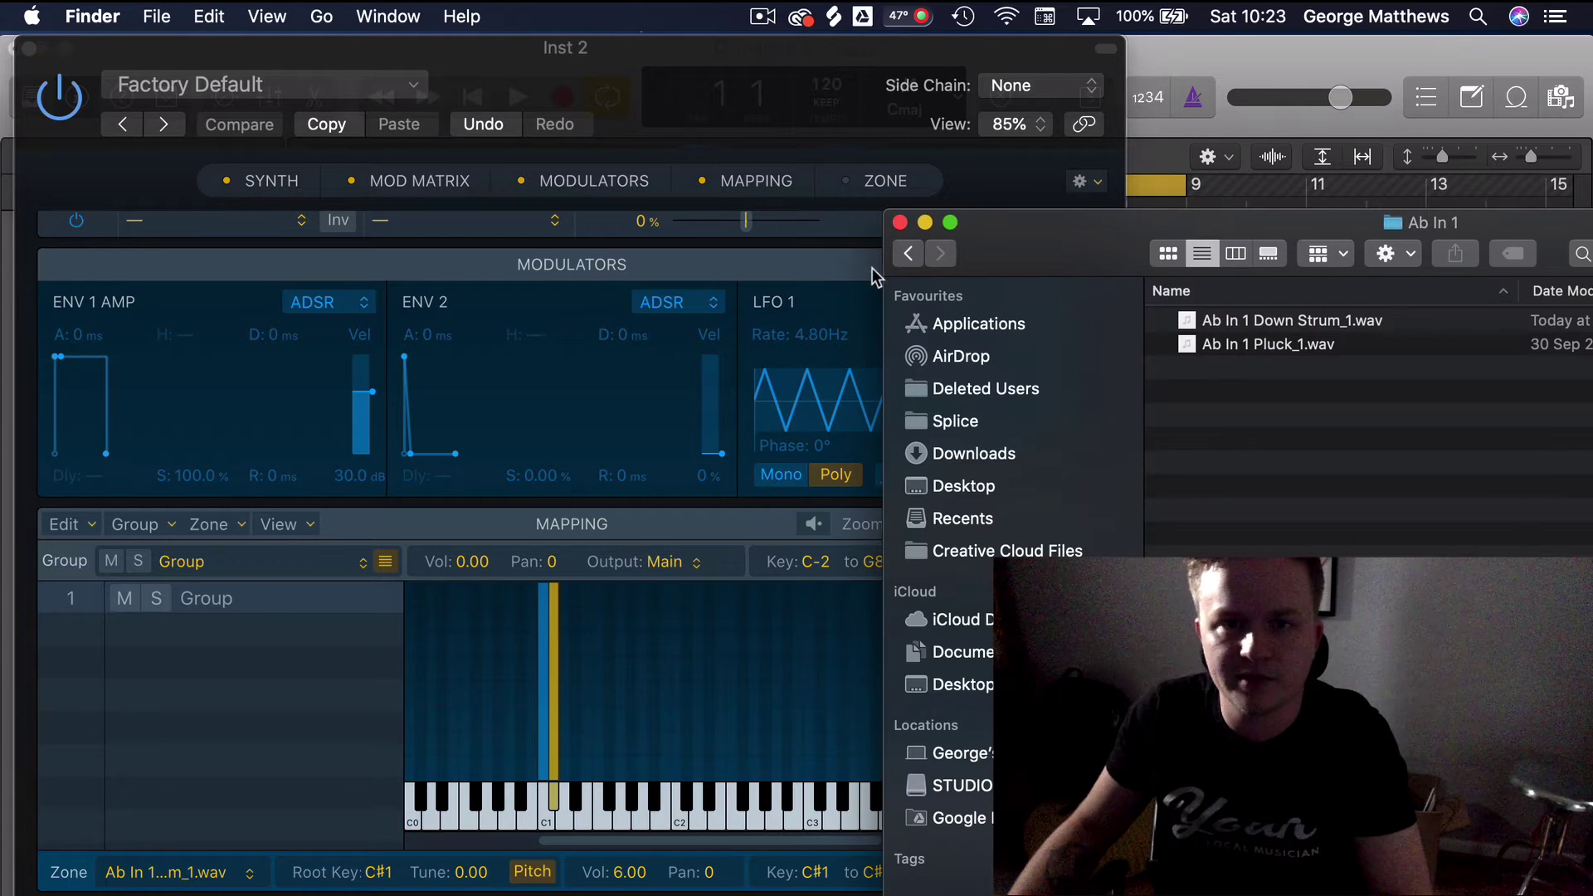
{"action": "left_click", "coordinate": [898, 257]}
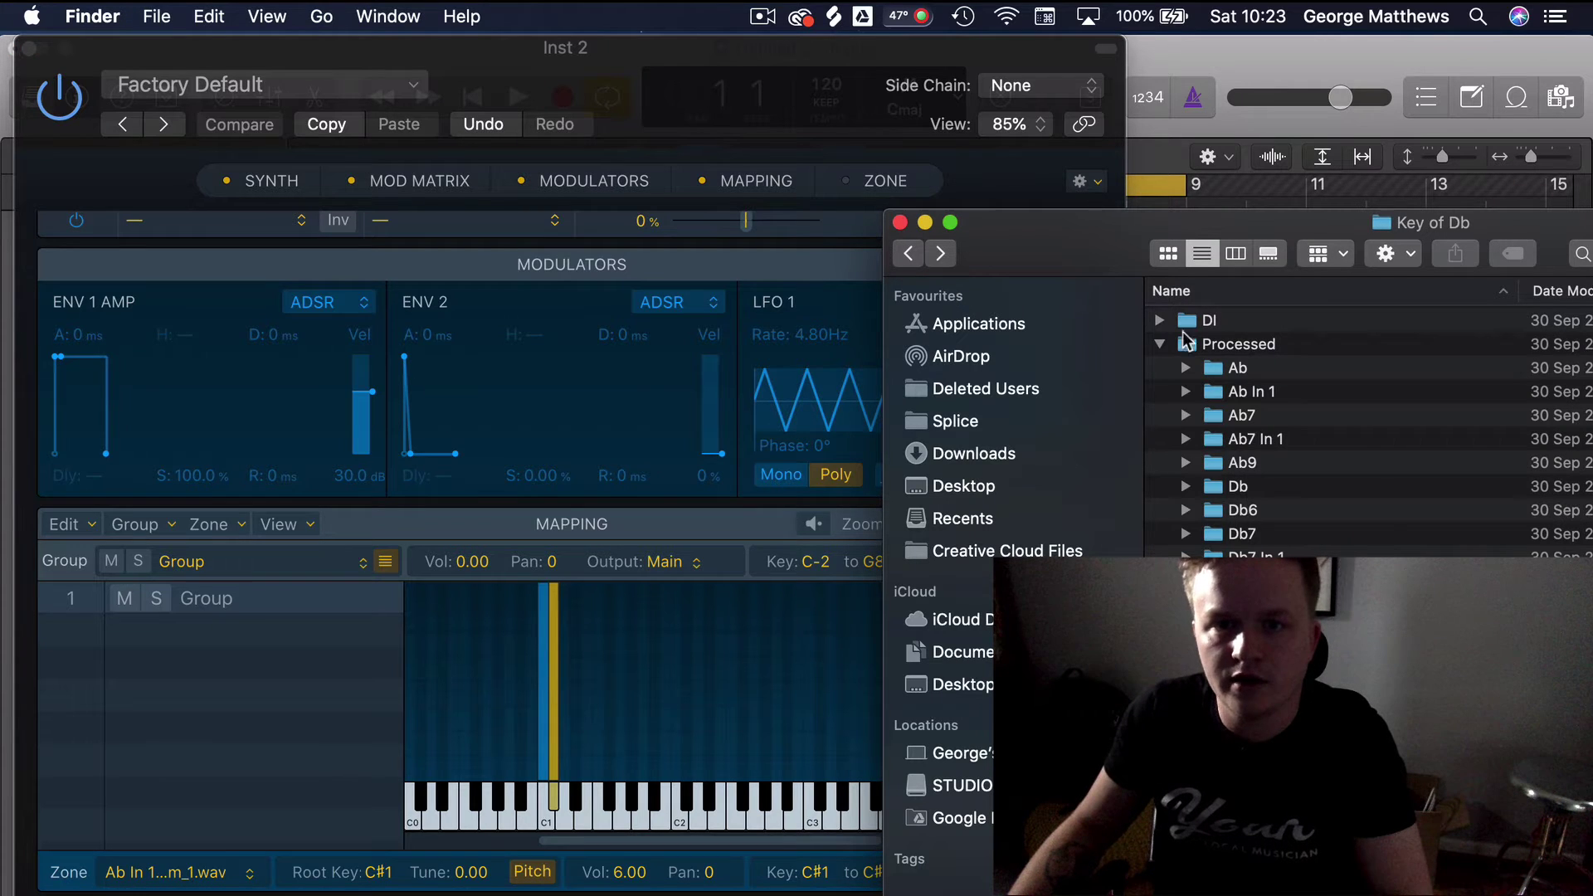
{"action": "double_click", "coordinate": [1242, 419]}
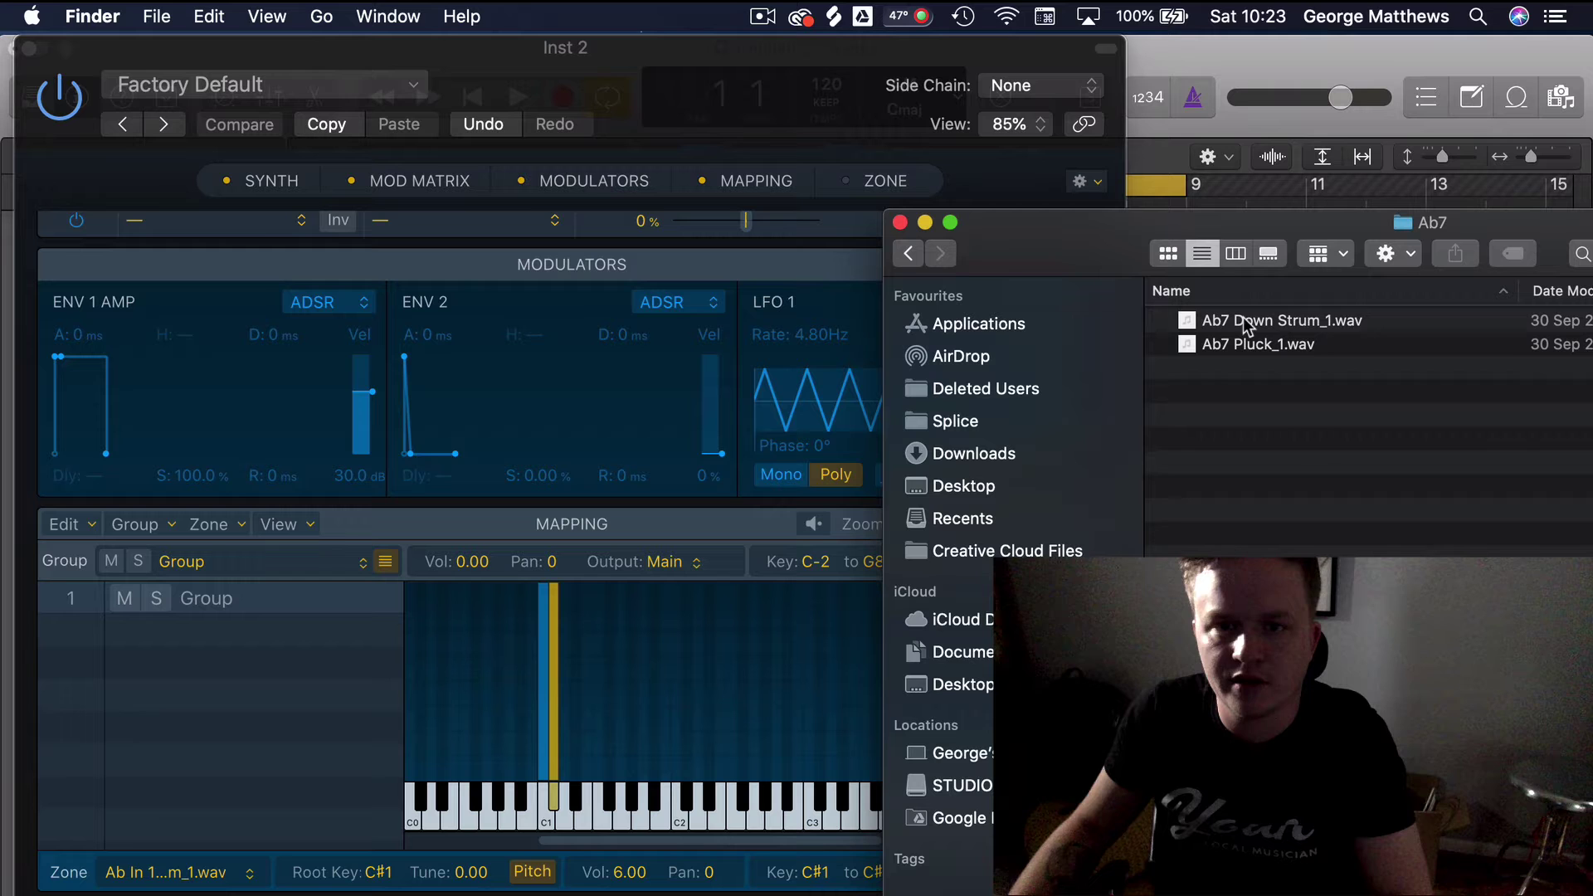
{"action": "left_click", "coordinate": [1245, 323]}
{"action": "left_click_drag", "start_coordinate": [1304, 335], "coordinate": [570, 715]}
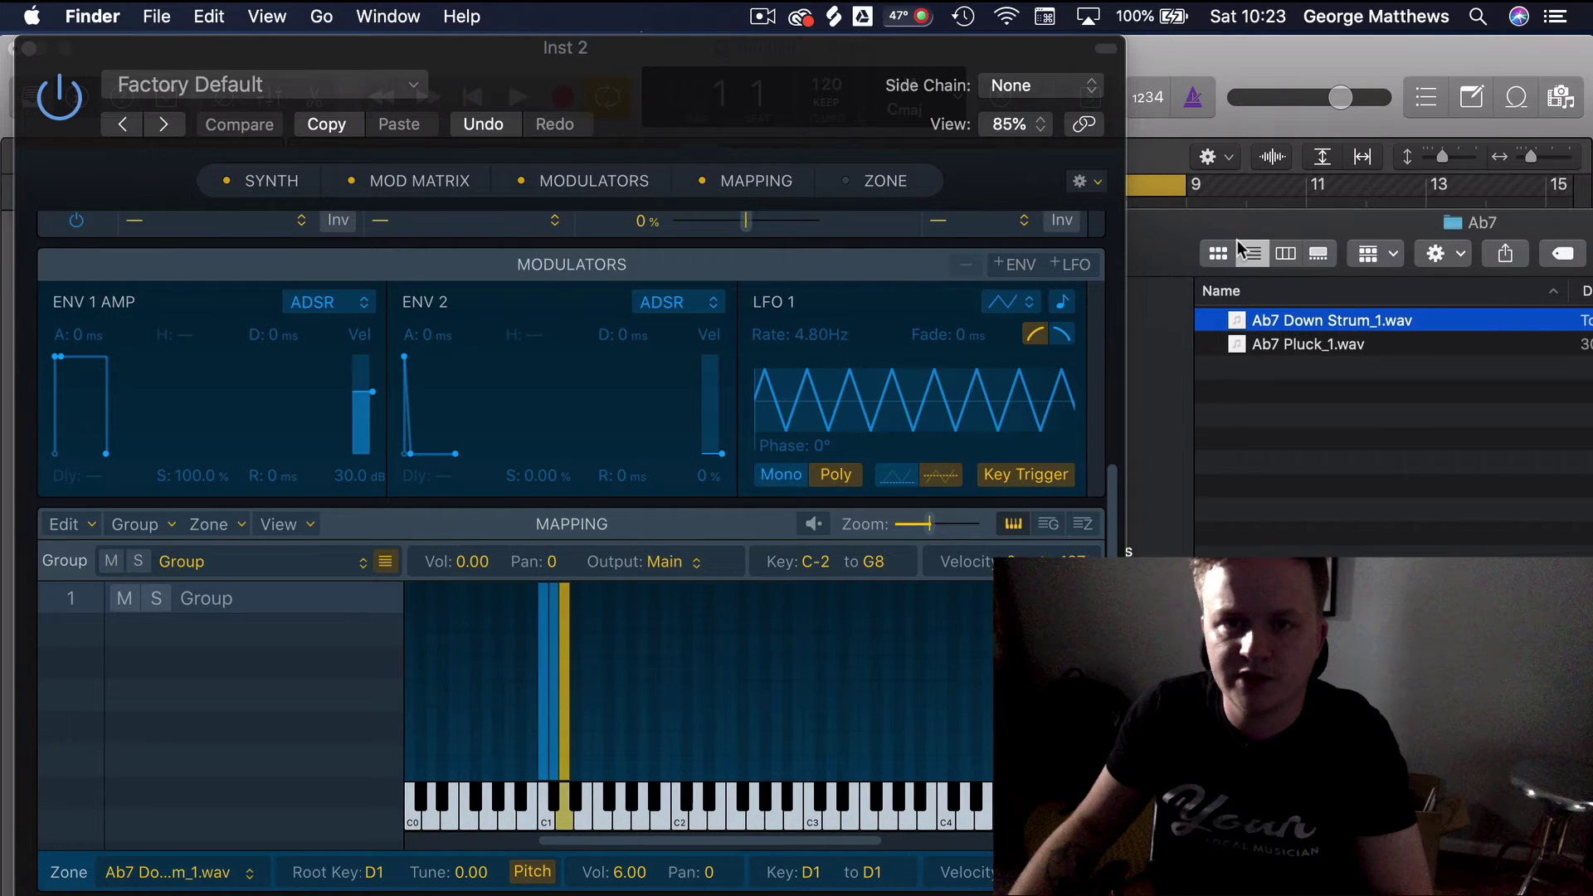
- Add the Ab7 In 1 Down Strum sample as a Sampler zone
{"action": "left_click_drag", "start_coordinate": [1159, 243], "coordinate": [979, 157]}
{"action": "left_click", "coordinate": [1385, 523]}
{"action": "left_click", "coordinate": [867, 93]}
{"action": "left_click", "coordinate": [1189, 199]}
{"action": "double_click", "coordinate": [1206, 364]}
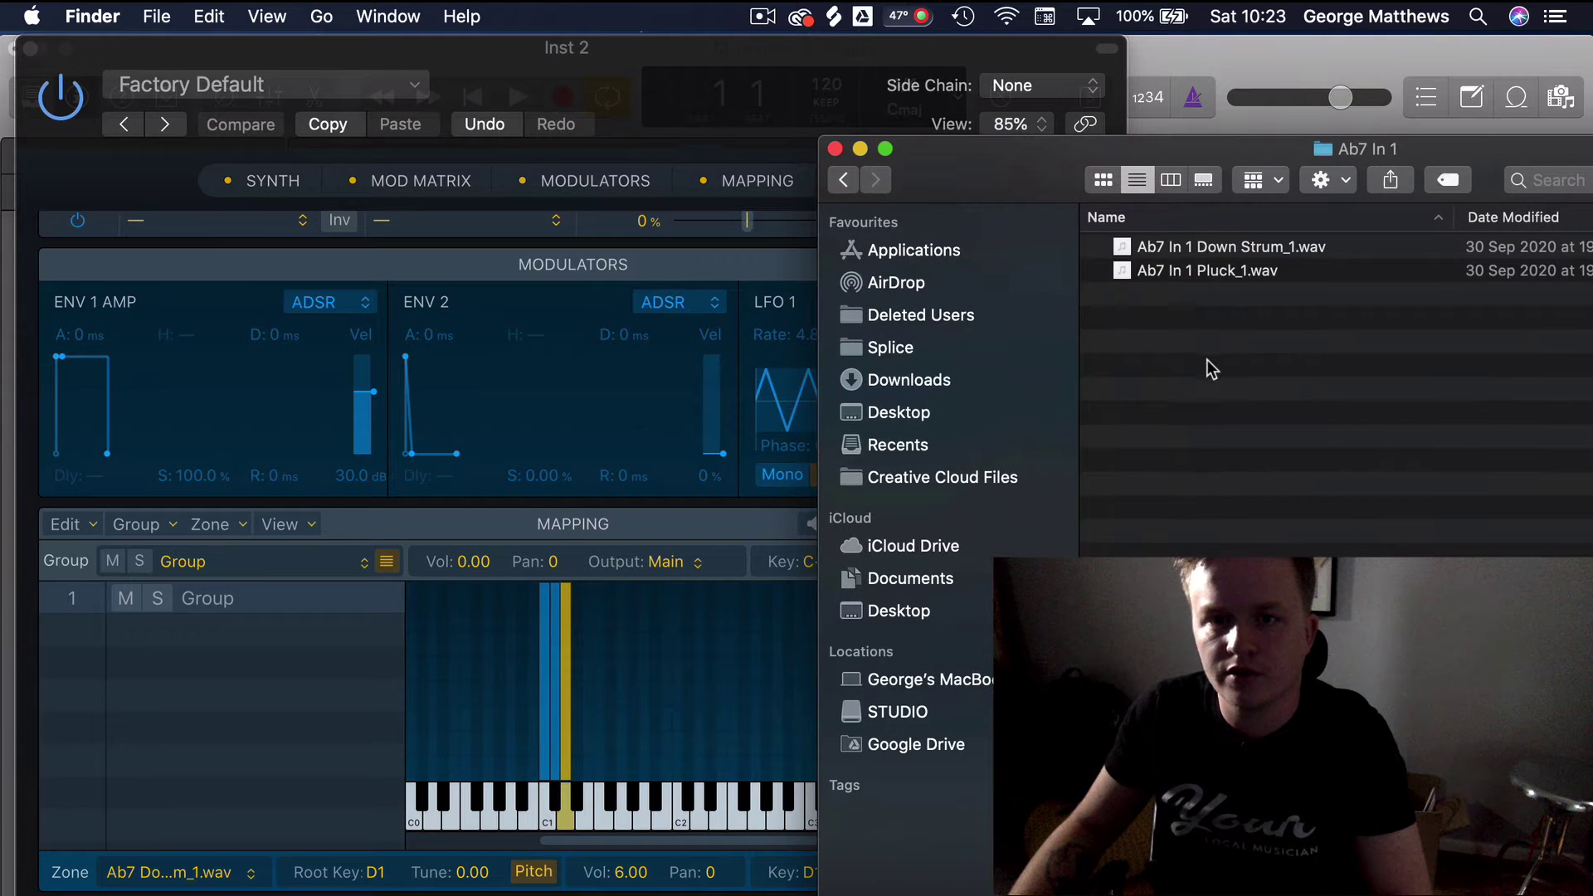
{"action": "left_click_drag", "start_coordinate": [1288, 253], "coordinate": [568, 738]}
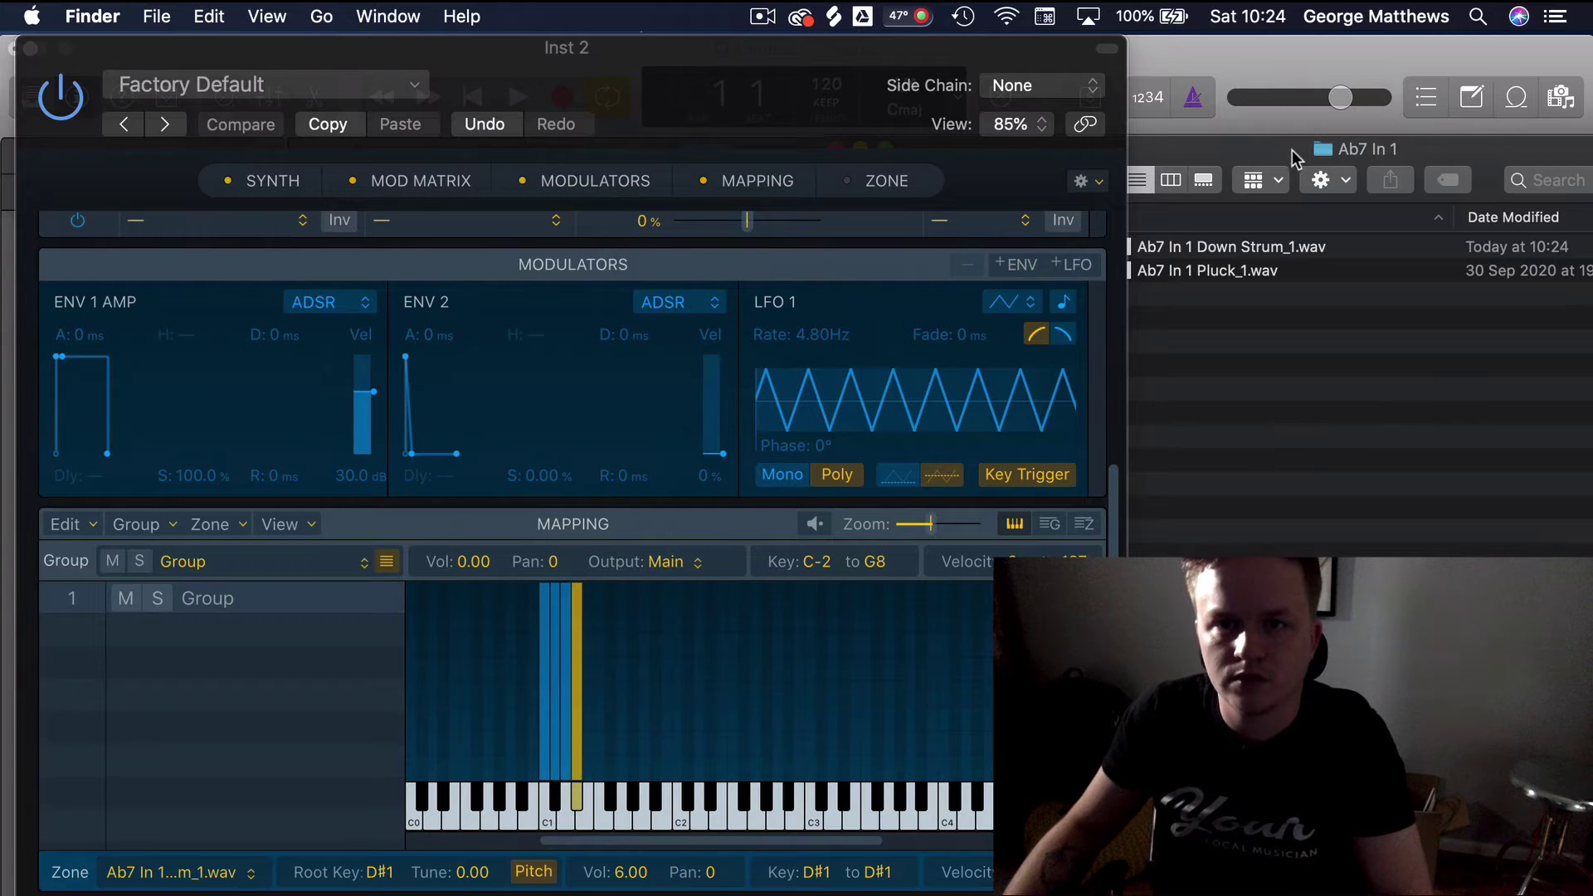
{"action": "left_click", "coordinate": [1296, 160]}
{"action": "left_click", "coordinate": [1048, 149]}
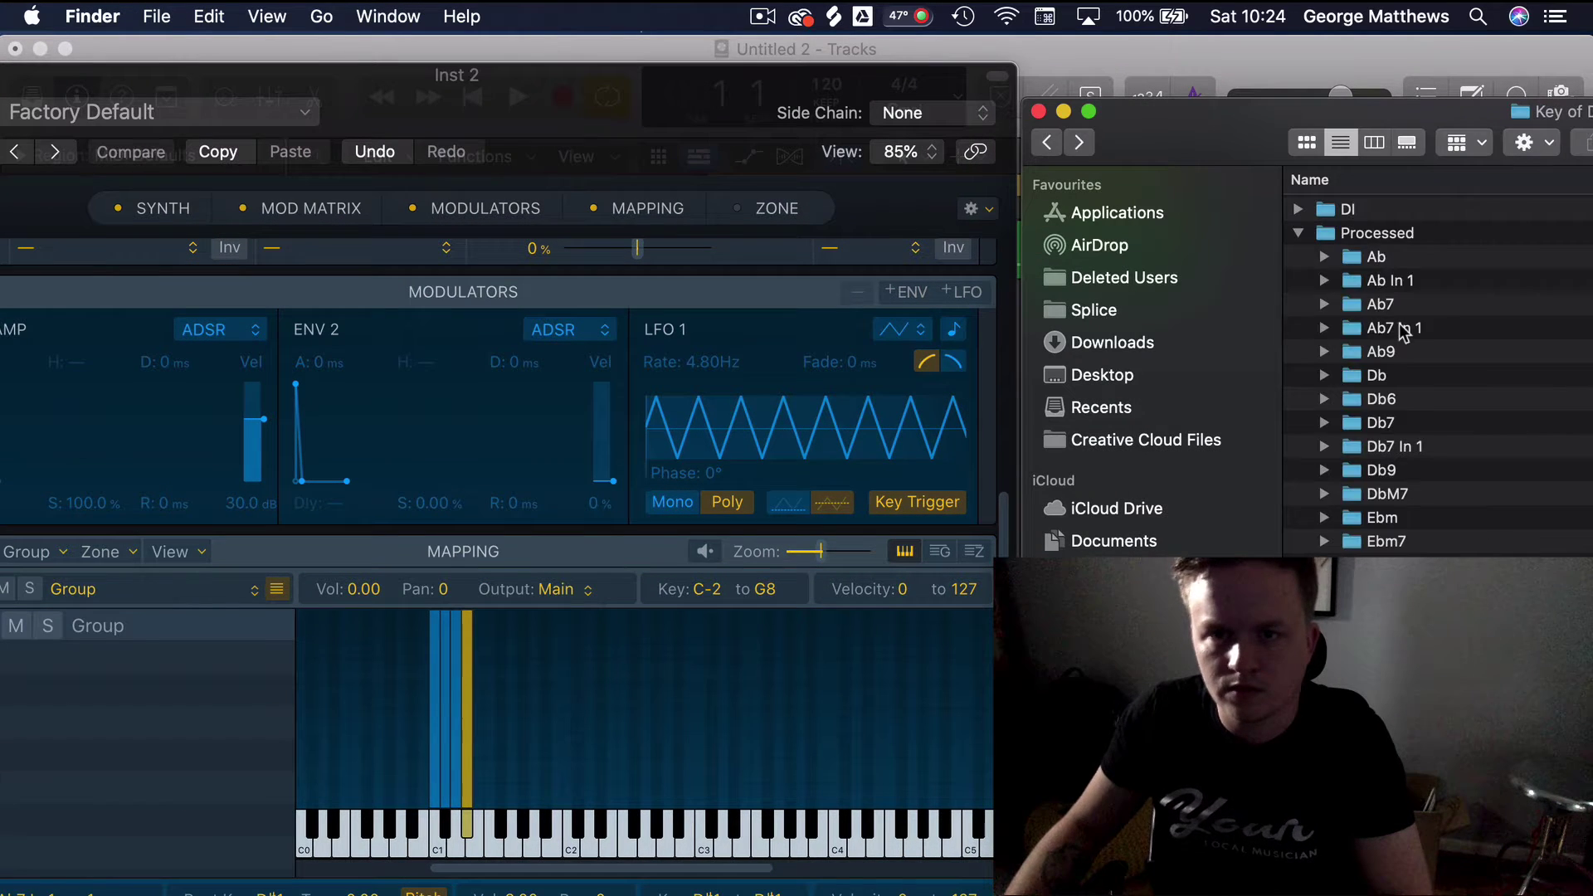
{"action": "double_click", "coordinate": [1403, 328]}
{"action": "left_click_drag", "start_coordinate": [1422, 209], "coordinate": [480, 749]}
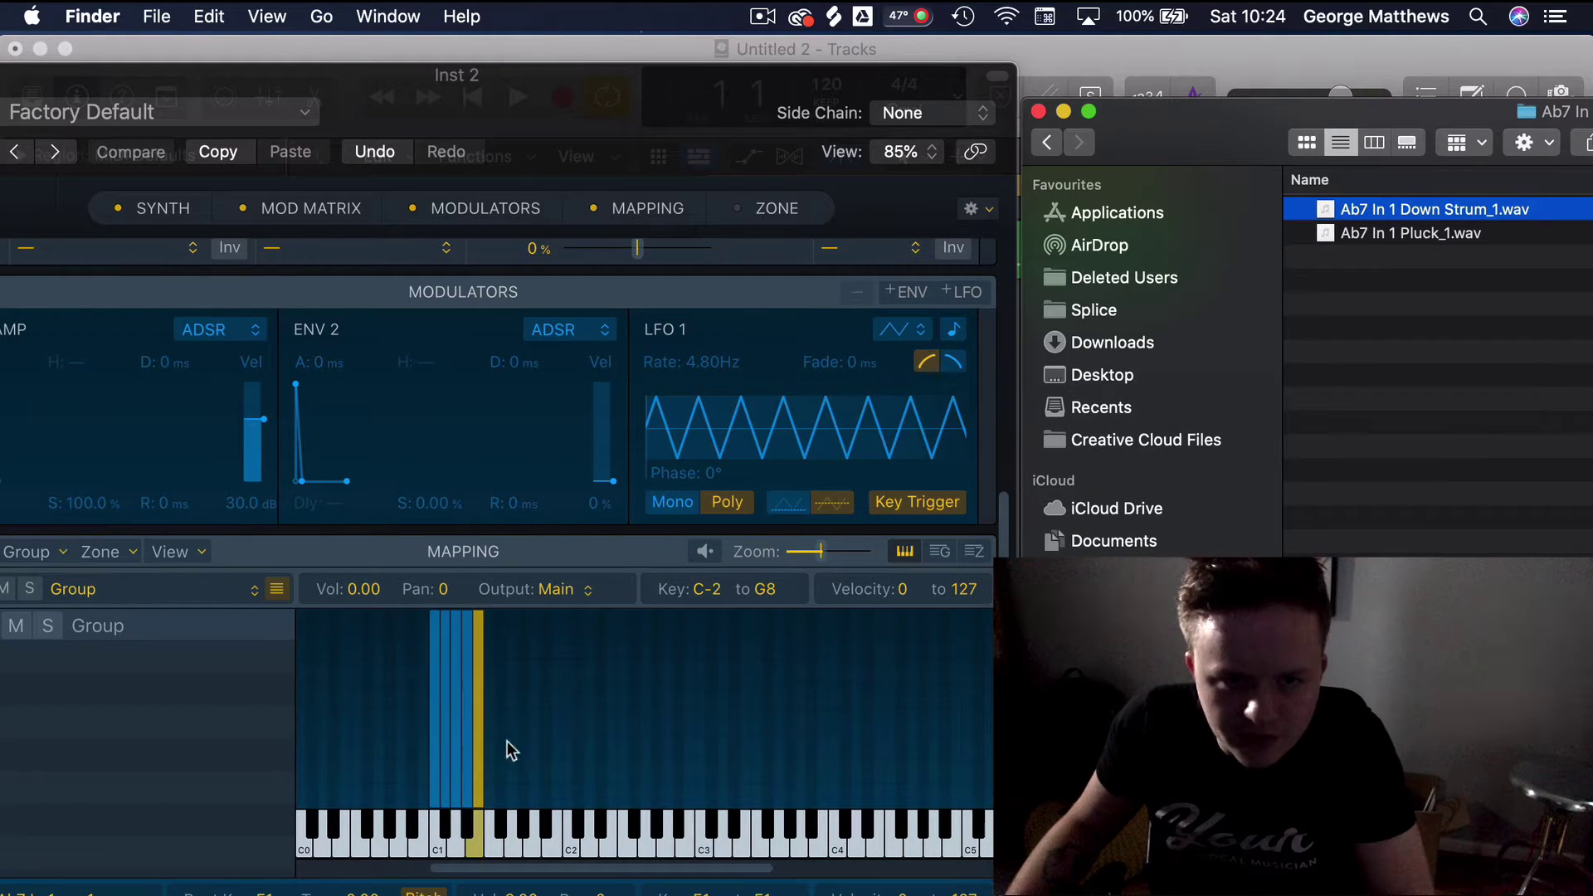
- Add the Ab9, Db, Db6 and Db7 Down Strum samples as successive zones
{"action": "left_click", "coordinate": [1048, 145]}
{"action": "double_click", "coordinate": [1405, 357]}
{"action": "left_click_drag", "start_coordinate": [1441, 213], "coordinate": [489, 715]}
{"action": "left_click", "coordinate": [1045, 144]}
{"action": "double_click", "coordinate": [1409, 427]}
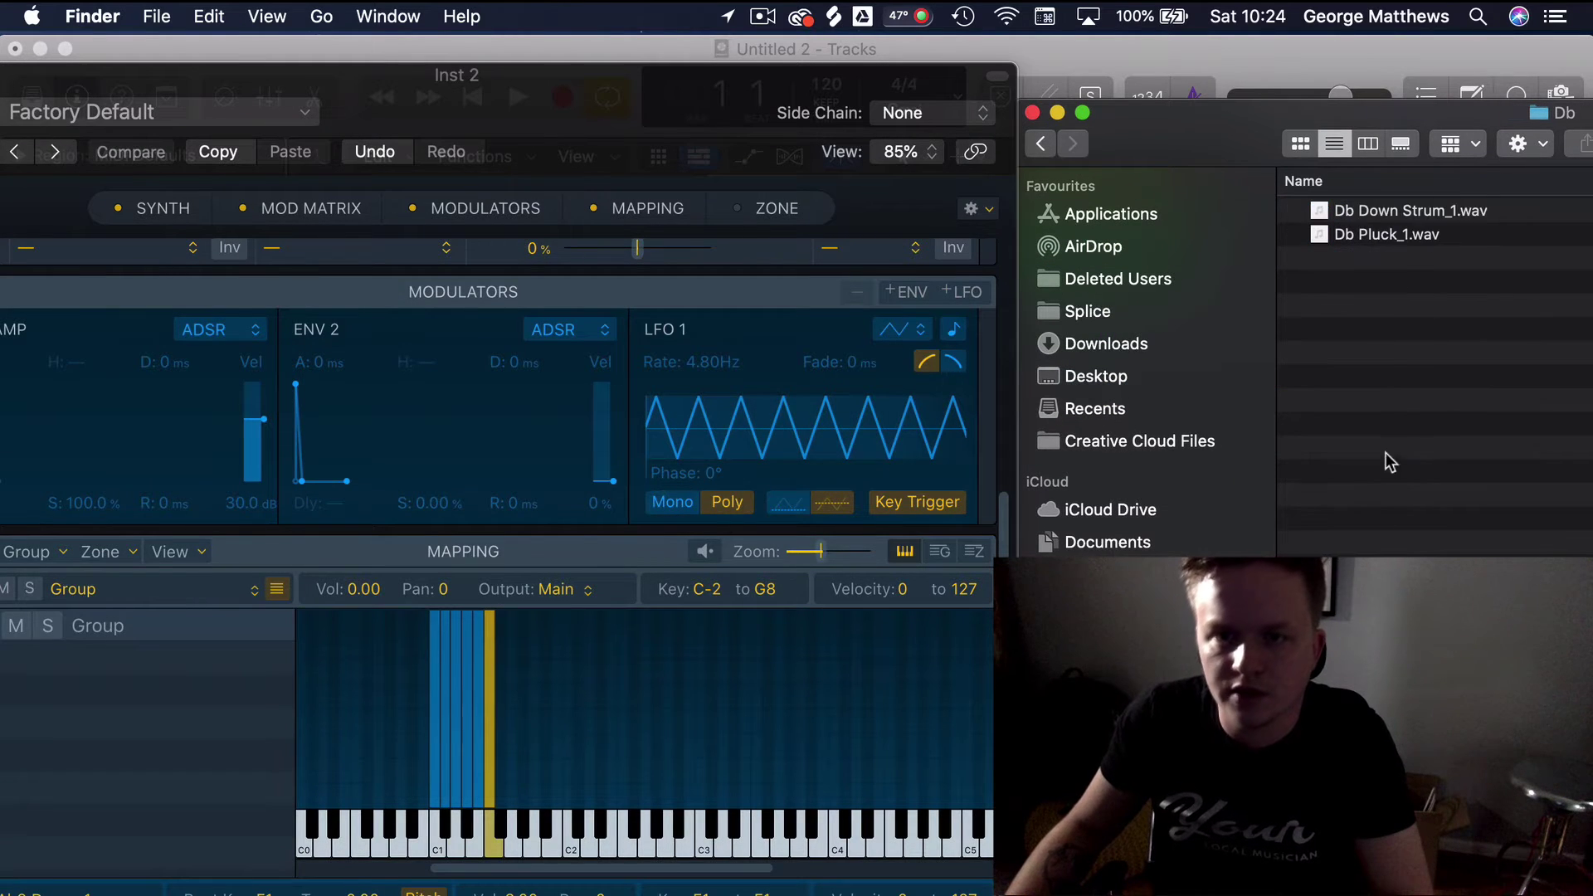
{"action": "left_click_drag", "start_coordinate": [1411, 210], "coordinate": [502, 757]}
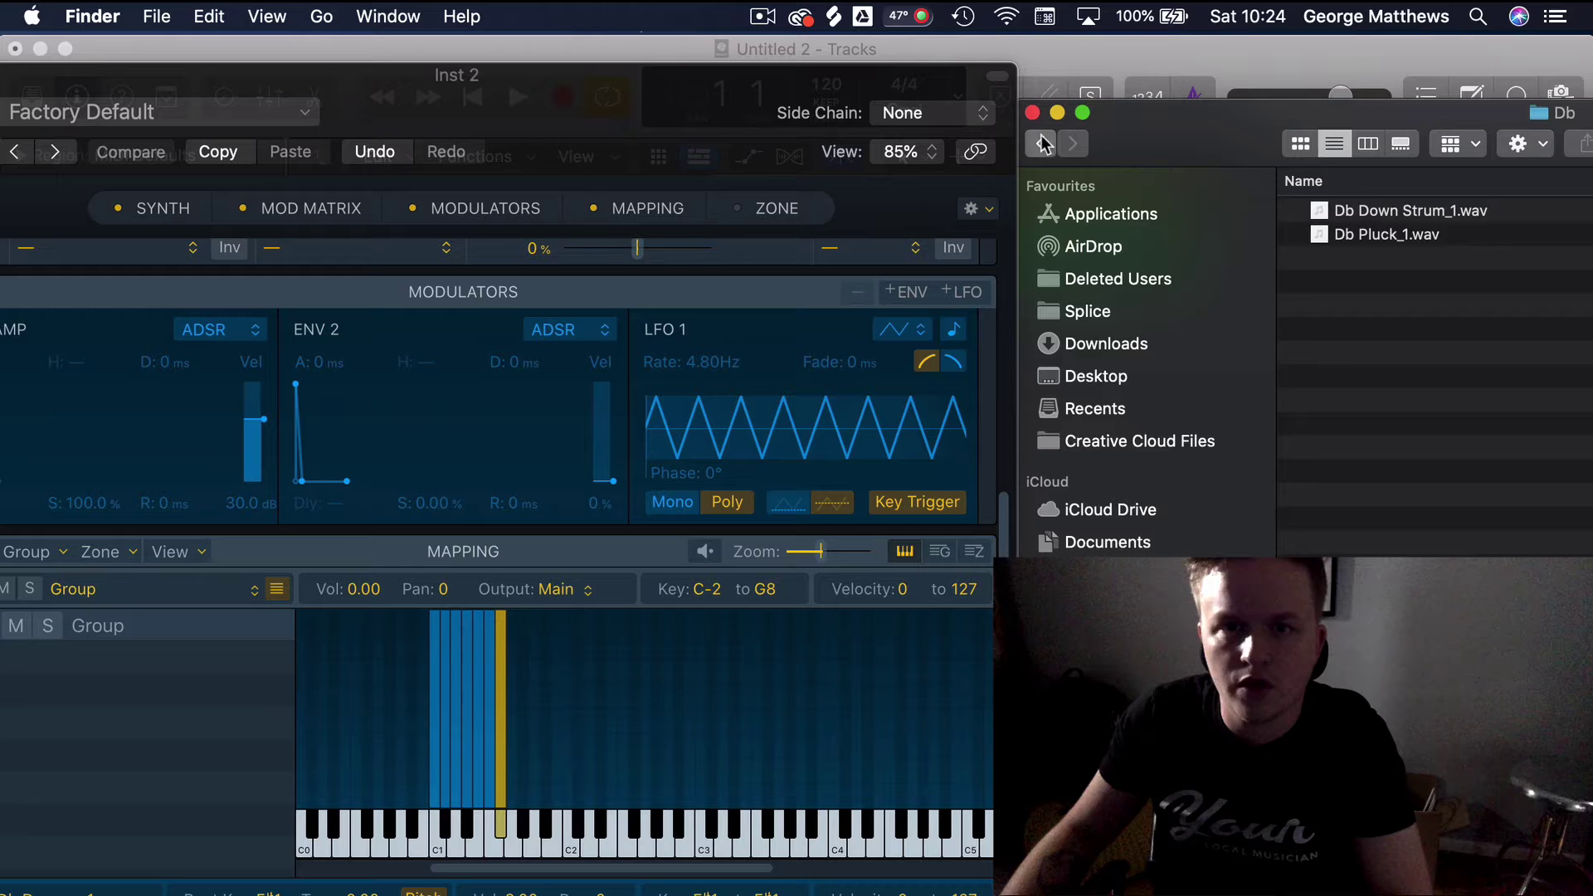
{"action": "left_click", "coordinate": [1045, 144]}
{"action": "double_click", "coordinate": [1375, 400]}
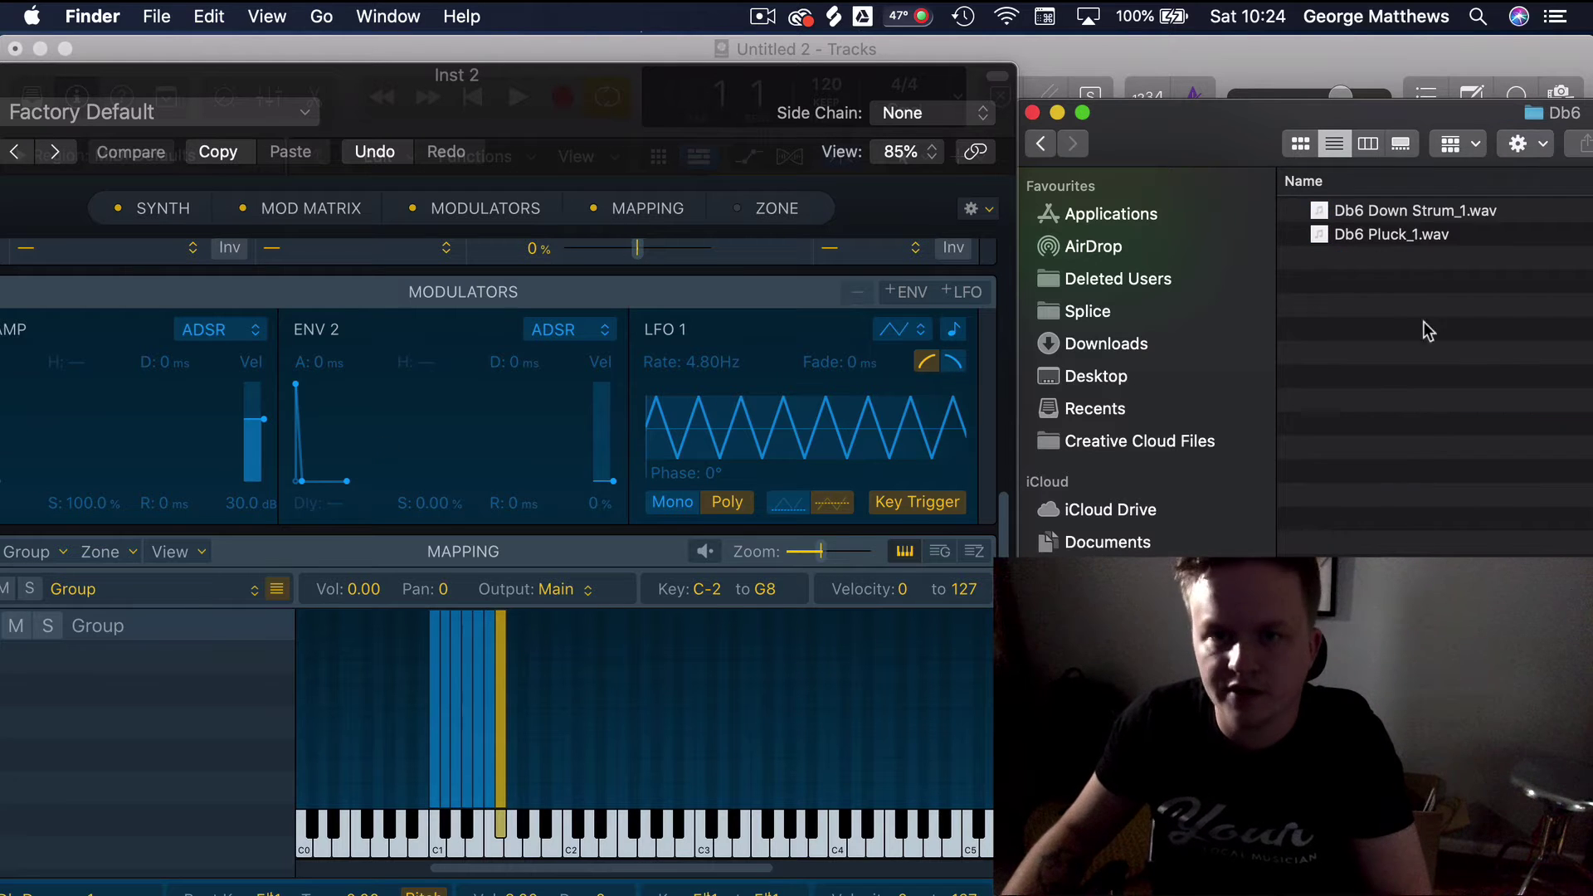
{"action": "left_click_drag", "start_coordinate": [1402, 210], "coordinate": [512, 759]}
{"action": "left_click", "coordinate": [1040, 143]}
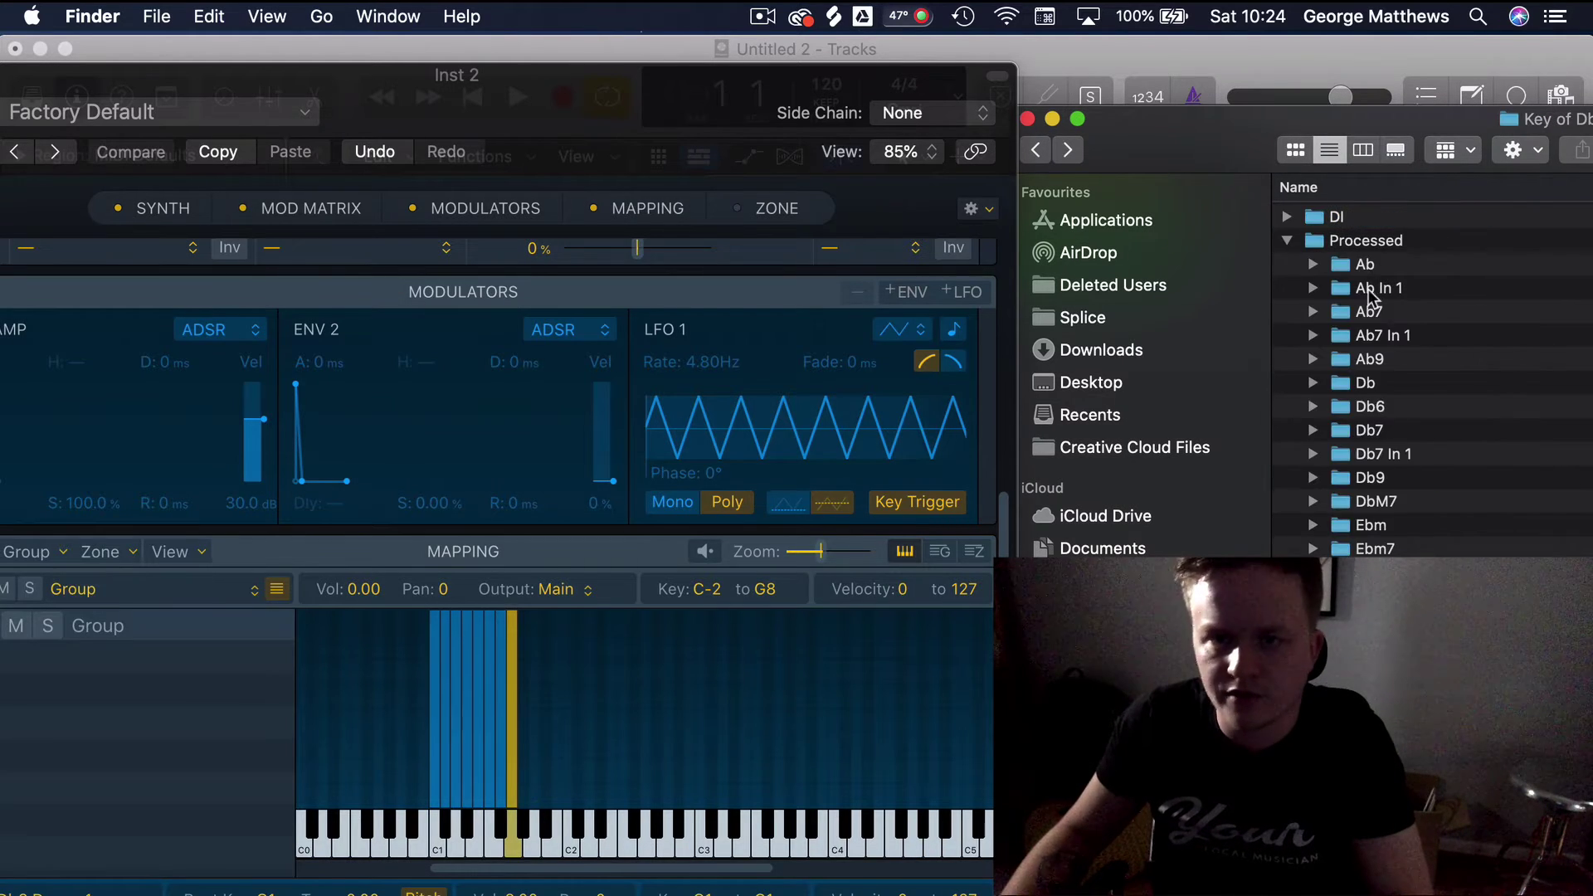
{"action": "double_click", "coordinate": [1382, 438]}
{"action": "left_click_drag", "start_coordinate": [1402, 214], "coordinate": [527, 805]}
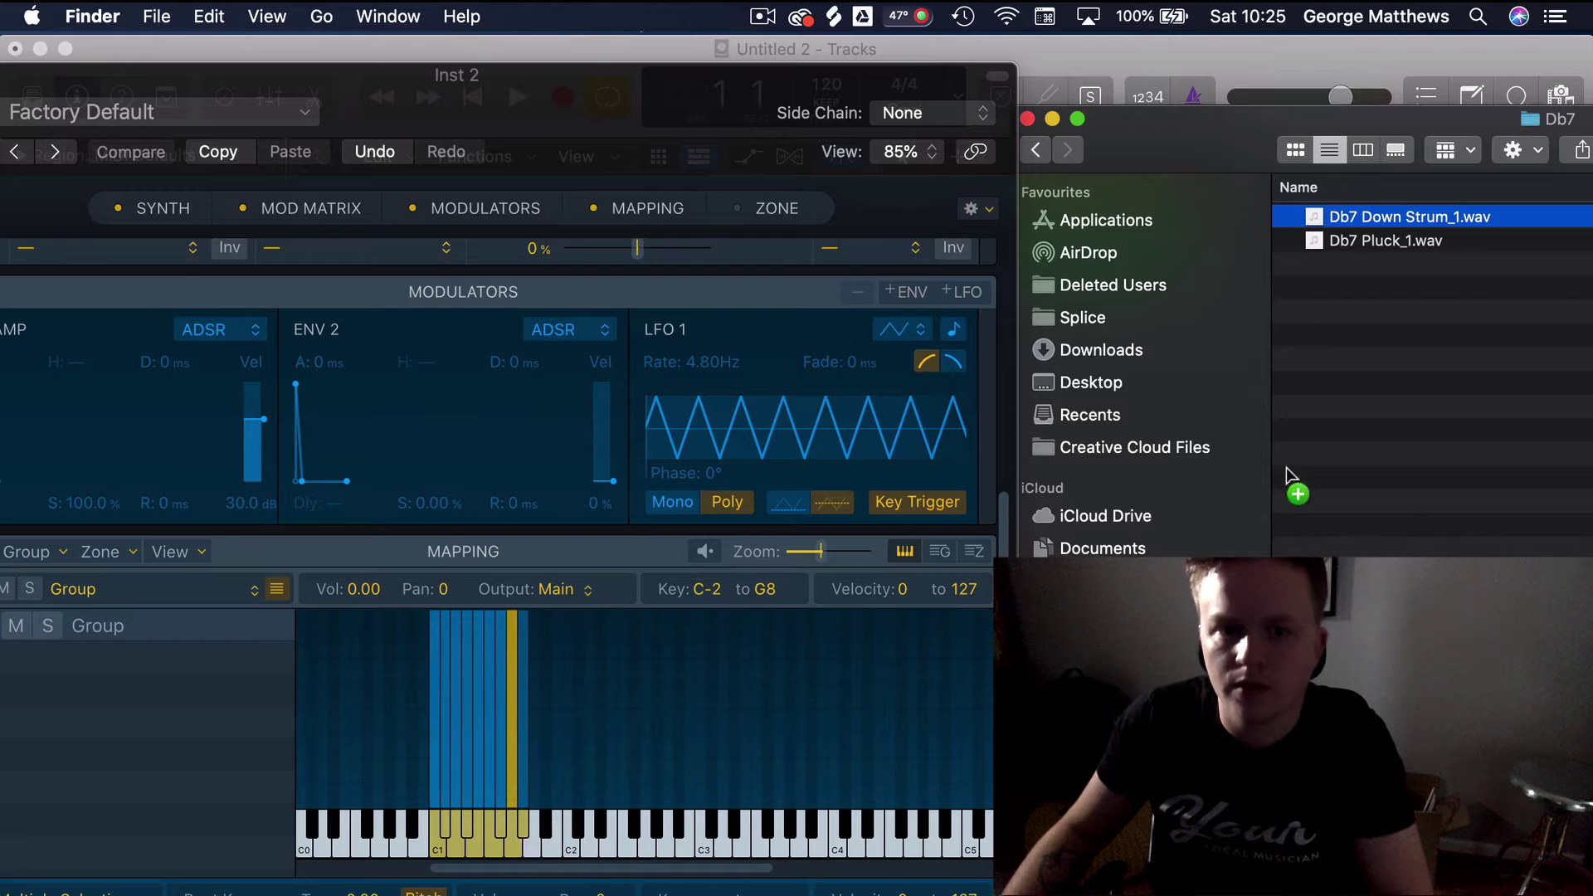
- Add the Db7 In 1 (D1), Db9 (D#1), DbM7 and Ebm Down Strum samples as zones
{"action": "left_click", "coordinate": [1323, 348]}
{"action": "left_click", "coordinate": [1037, 150]}
{"action": "double_click", "coordinate": [1364, 440]}
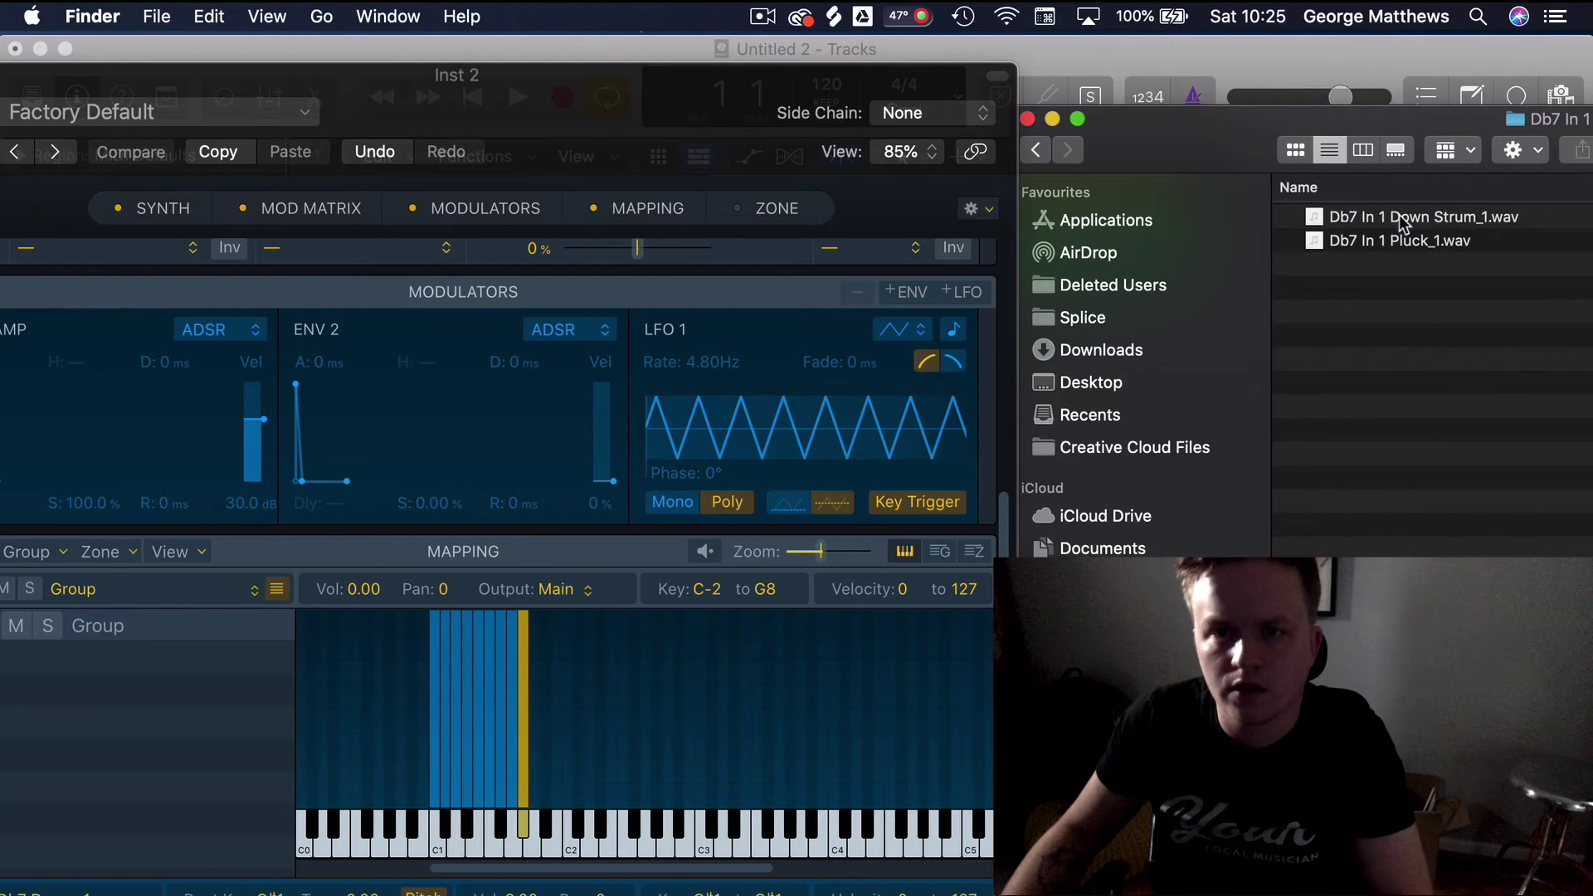
{"action": "left_click_drag", "start_coordinate": [1403, 217], "coordinate": [534, 830]}
{"action": "left_click", "coordinate": [1035, 150]}
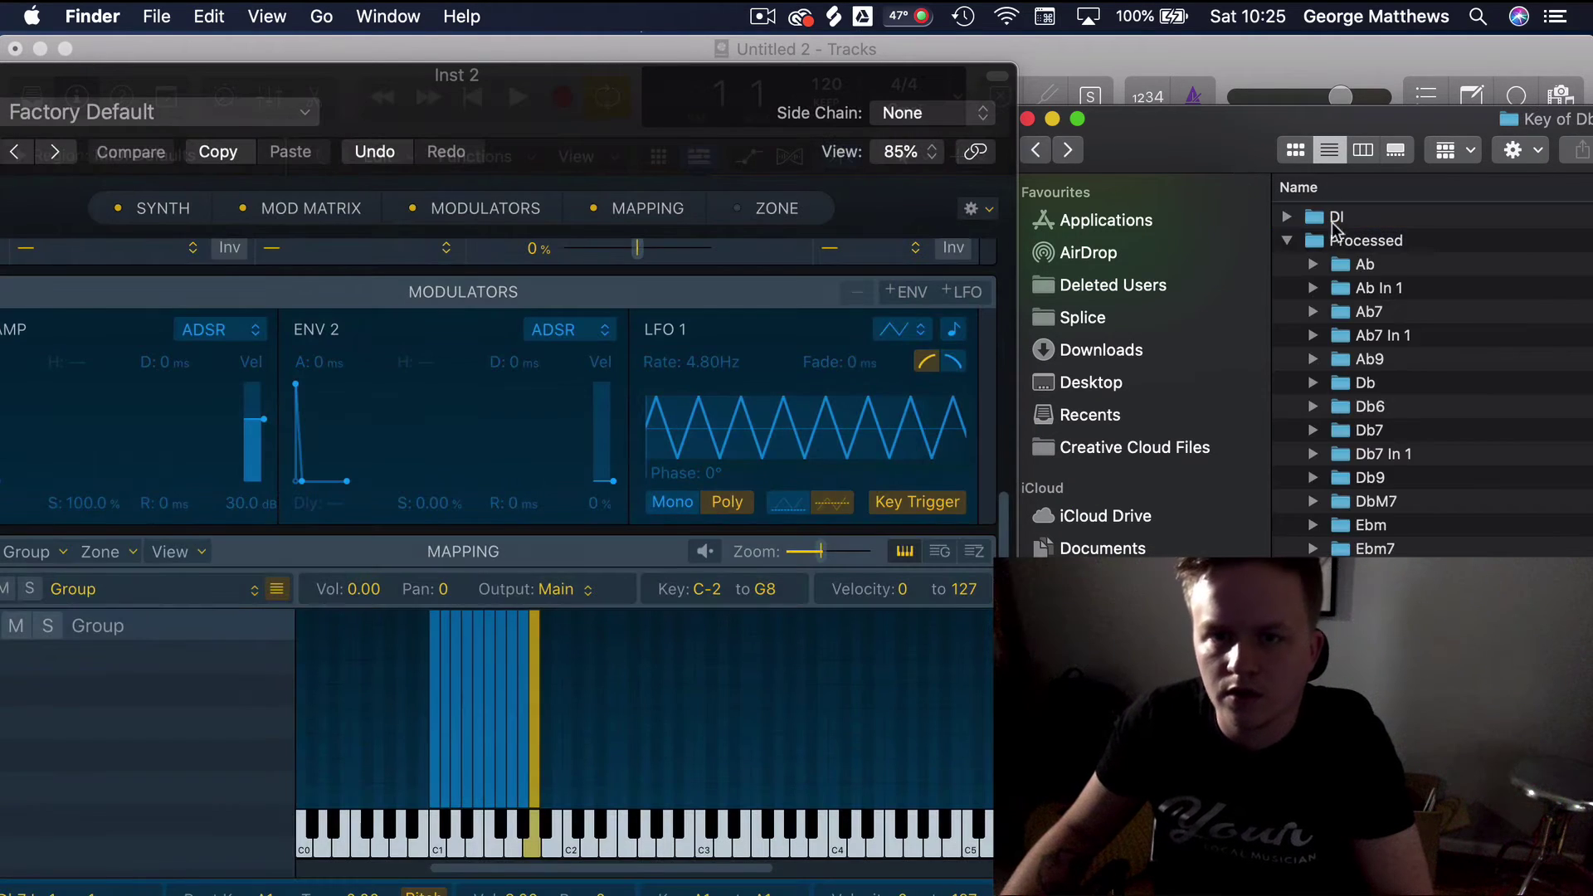
{"action": "double_click", "coordinate": [1403, 477]}
{"action": "left_click_drag", "start_coordinate": [1394, 217], "coordinate": [546, 826]}
{"action": "left_click", "coordinate": [1036, 151]}
{"action": "double_click", "coordinate": [1401, 514]}
{"action": "left_click_drag", "start_coordinate": [1494, 218], "coordinate": [557, 767]}
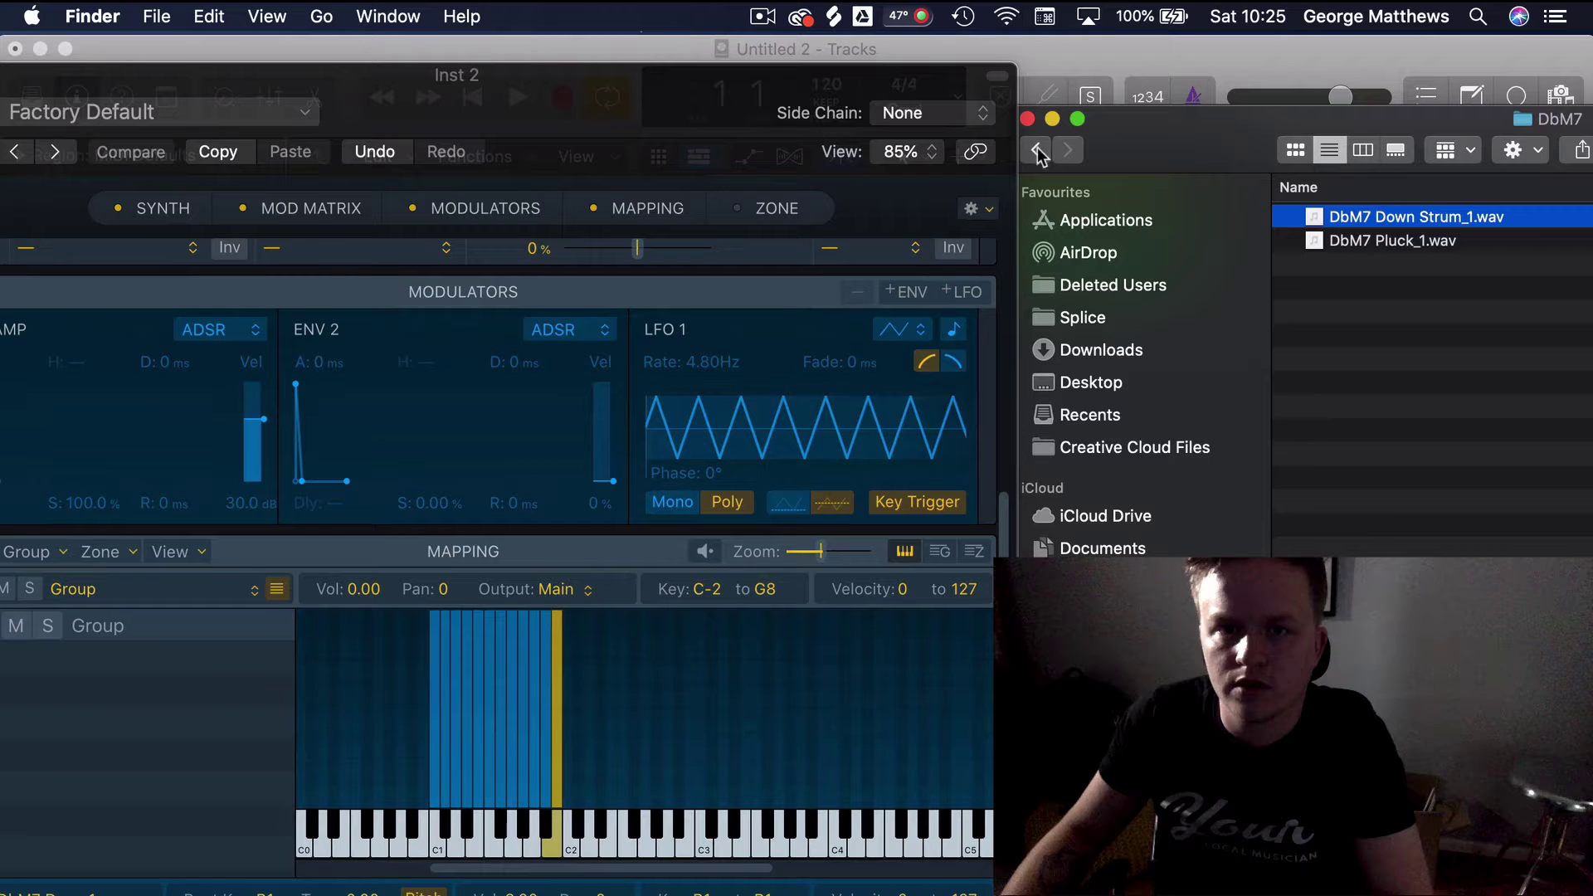
{"action": "left_click", "coordinate": [1037, 152]}
{"action": "double_click", "coordinate": [1433, 534]}
{"action": "left_click_drag", "start_coordinate": [1411, 218], "coordinate": [569, 831]}
- Add the Fm, Fm7 (C#2) and Gb (D2) Down Strum samples as zones
{"action": "left_click", "coordinate": [1037, 151]}
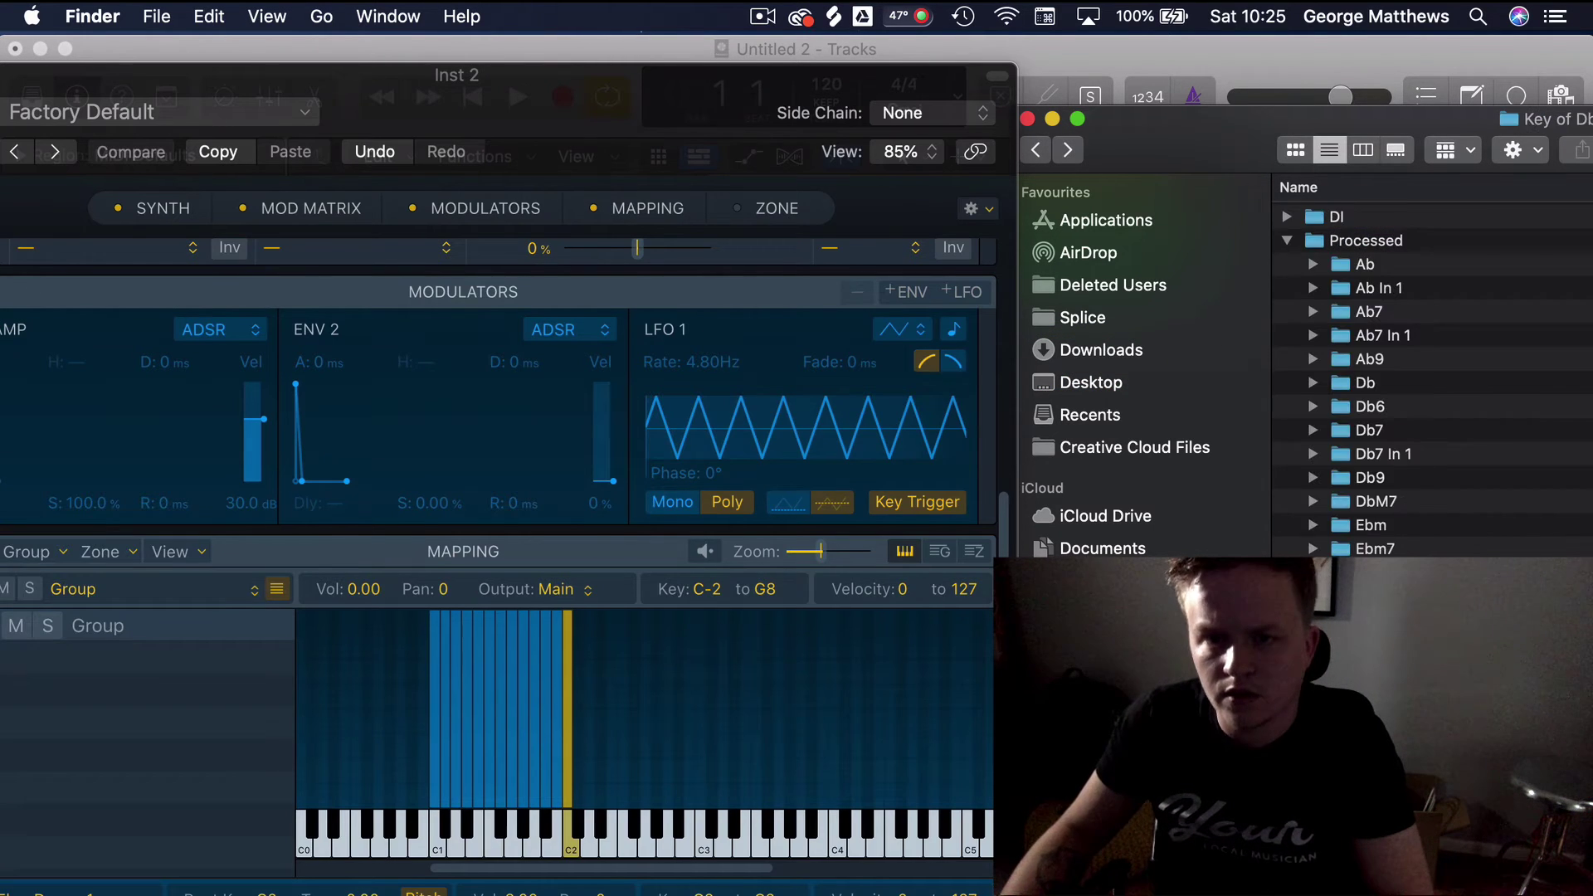
{"action": "double_click", "coordinate": [1387, 217]}
{"action": "left_click_drag", "start_coordinate": [1387, 214], "coordinate": [587, 834]}
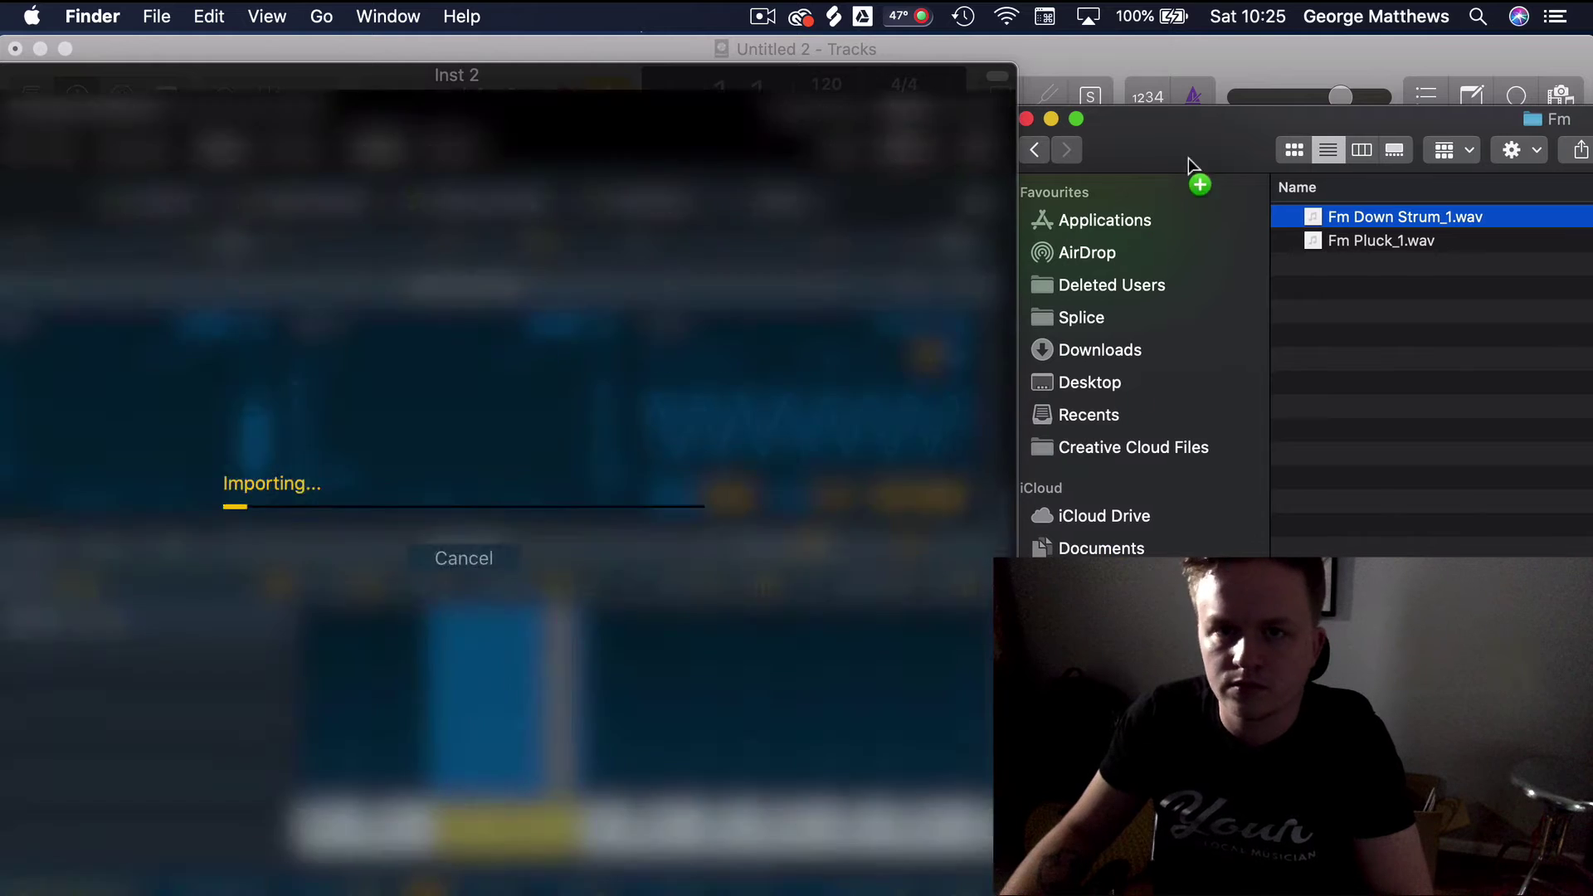
{"action": "left_click", "coordinate": [1034, 150]}
{"action": "double_click", "coordinate": [1415, 572]}
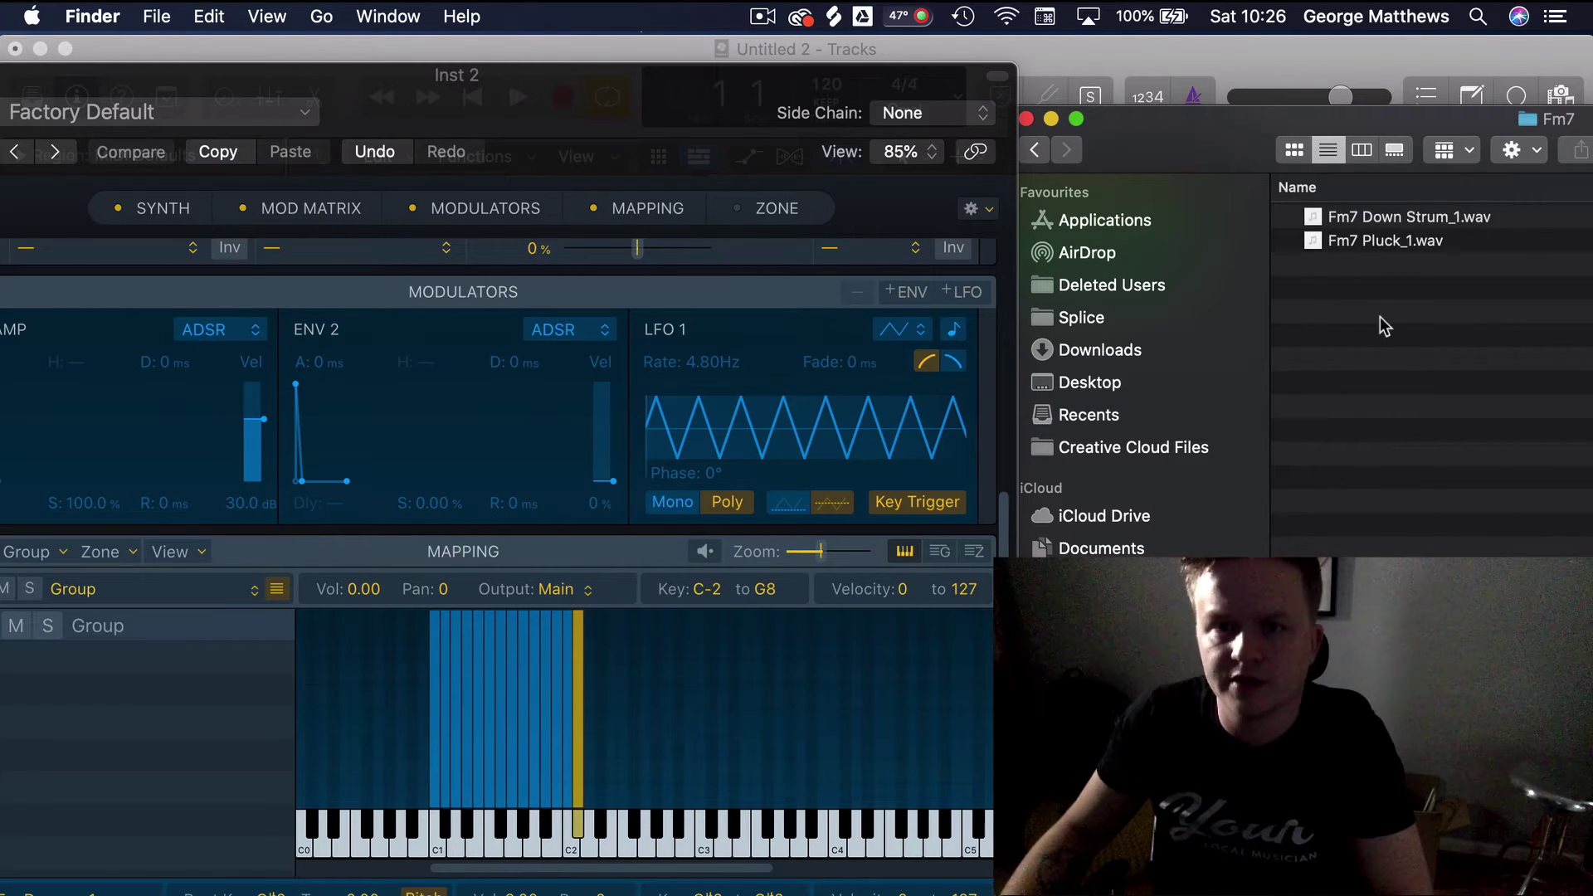
{"action": "left_click_drag", "start_coordinate": [1402, 217], "coordinate": [594, 790]}
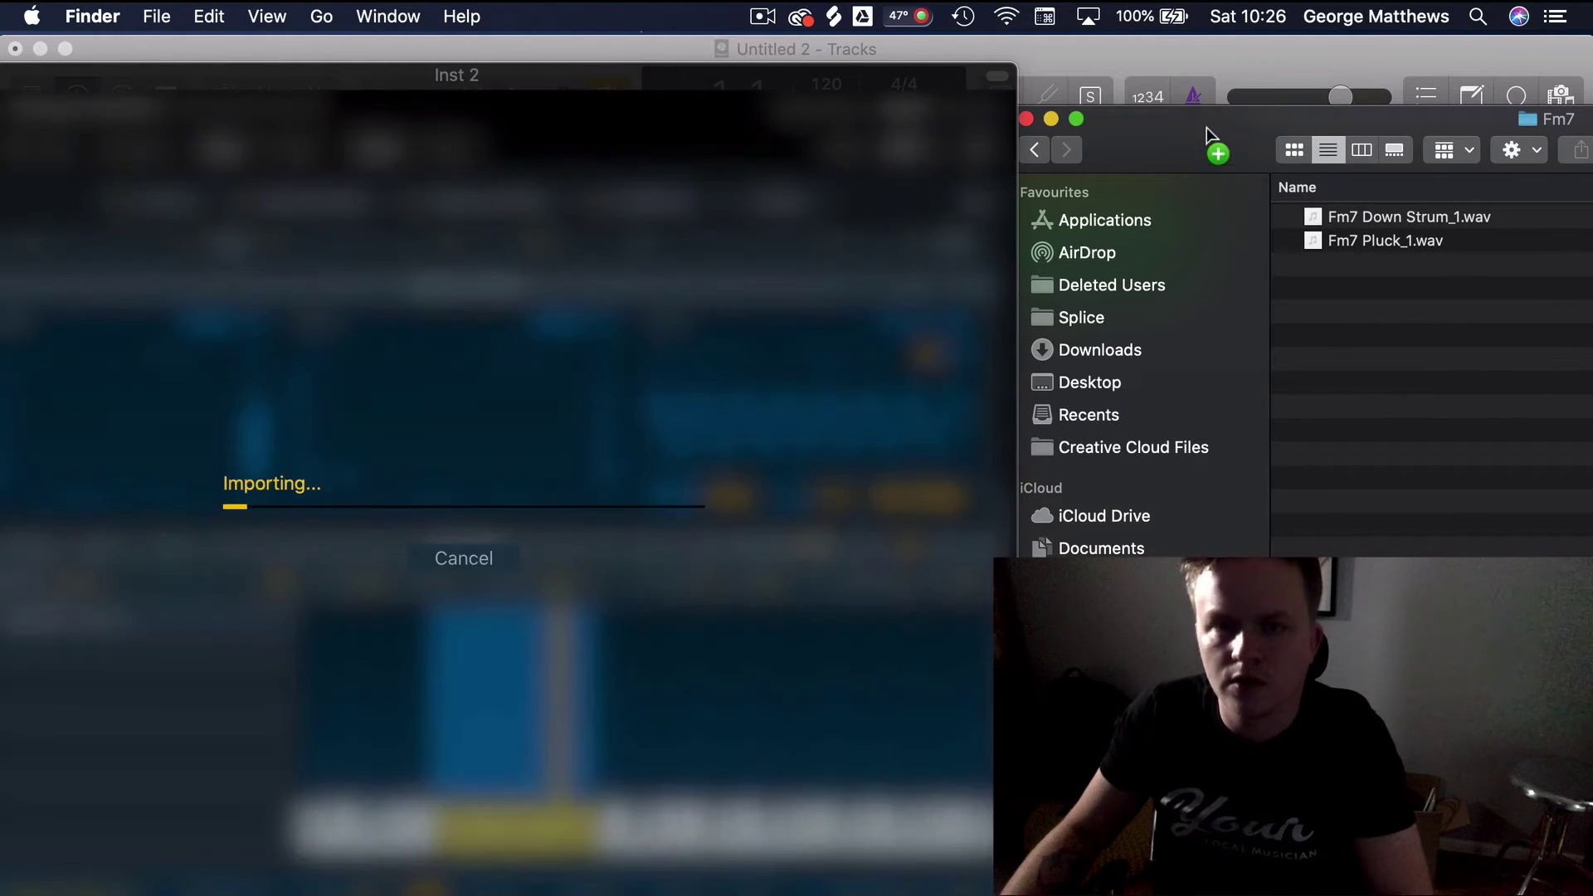
{"action": "left_click", "coordinate": [1034, 150]}
{"action": "double_click", "coordinate": [1435, 315]}
{"action": "left_click", "coordinate": [1476, 217]}
{"action": "left_click_drag", "start_coordinate": [1476, 217], "coordinate": [601, 851]}
- Add the Gb6 Down Strum sample at D#2 and E2 plus GbM7, then close Finder
{"action": "left_click", "coordinate": [1034, 150]}
{"action": "double_click", "coordinate": [1435, 340]}
{"action": "left_click", "coordinate": [1547, 220]}
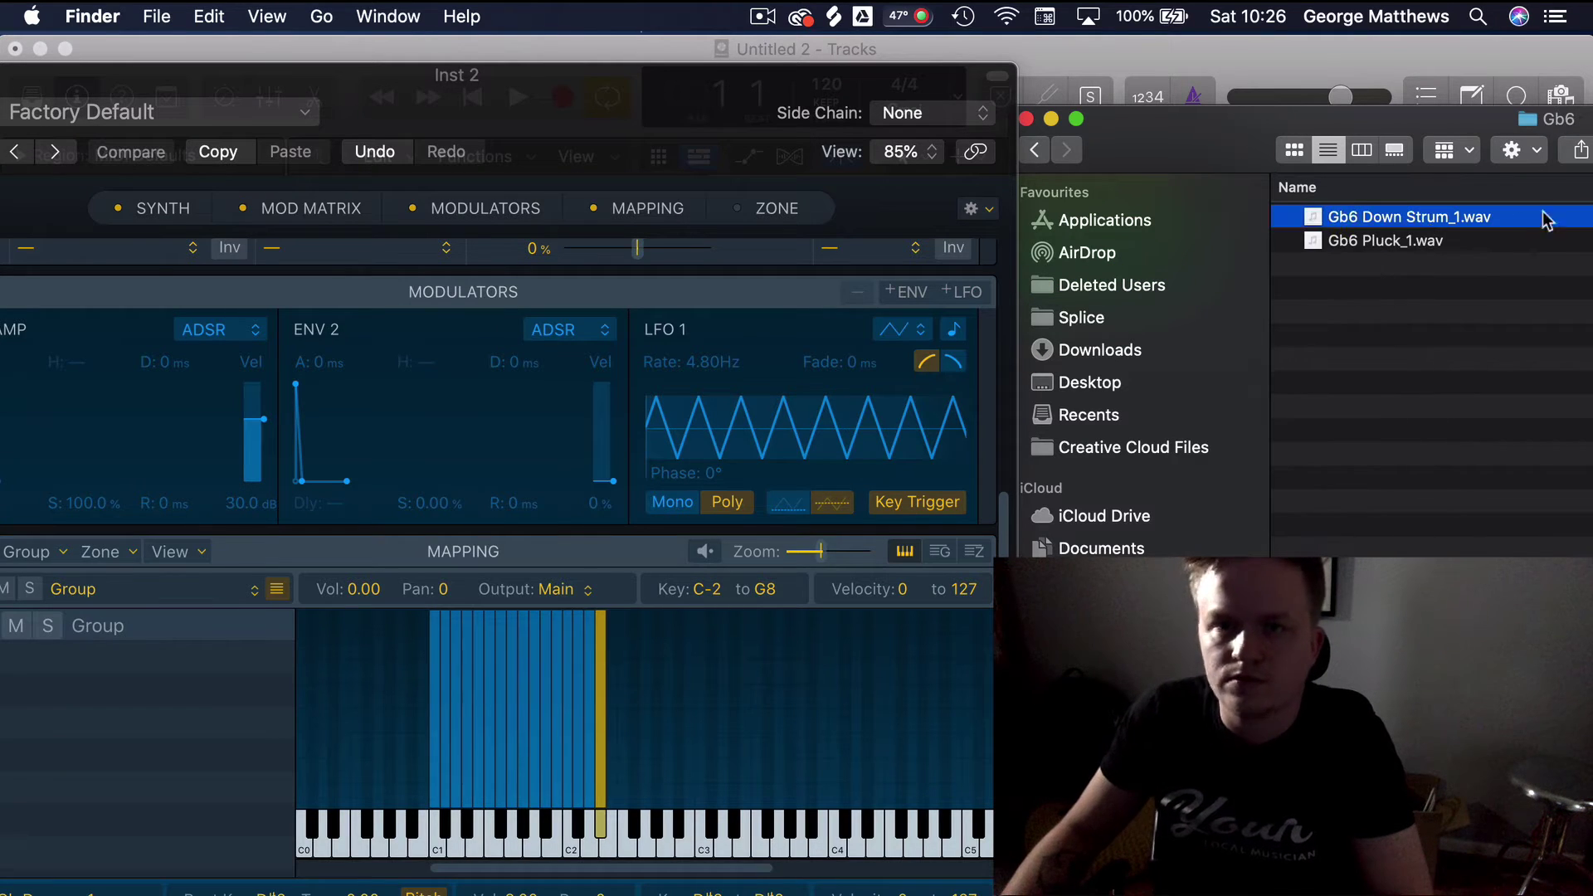
{"action": "left_click_drag", "start_coordinate": [1547, 220], "coordinate": [609, 838]}
{"action": "left_click", "coordinate": [1034, 150]}
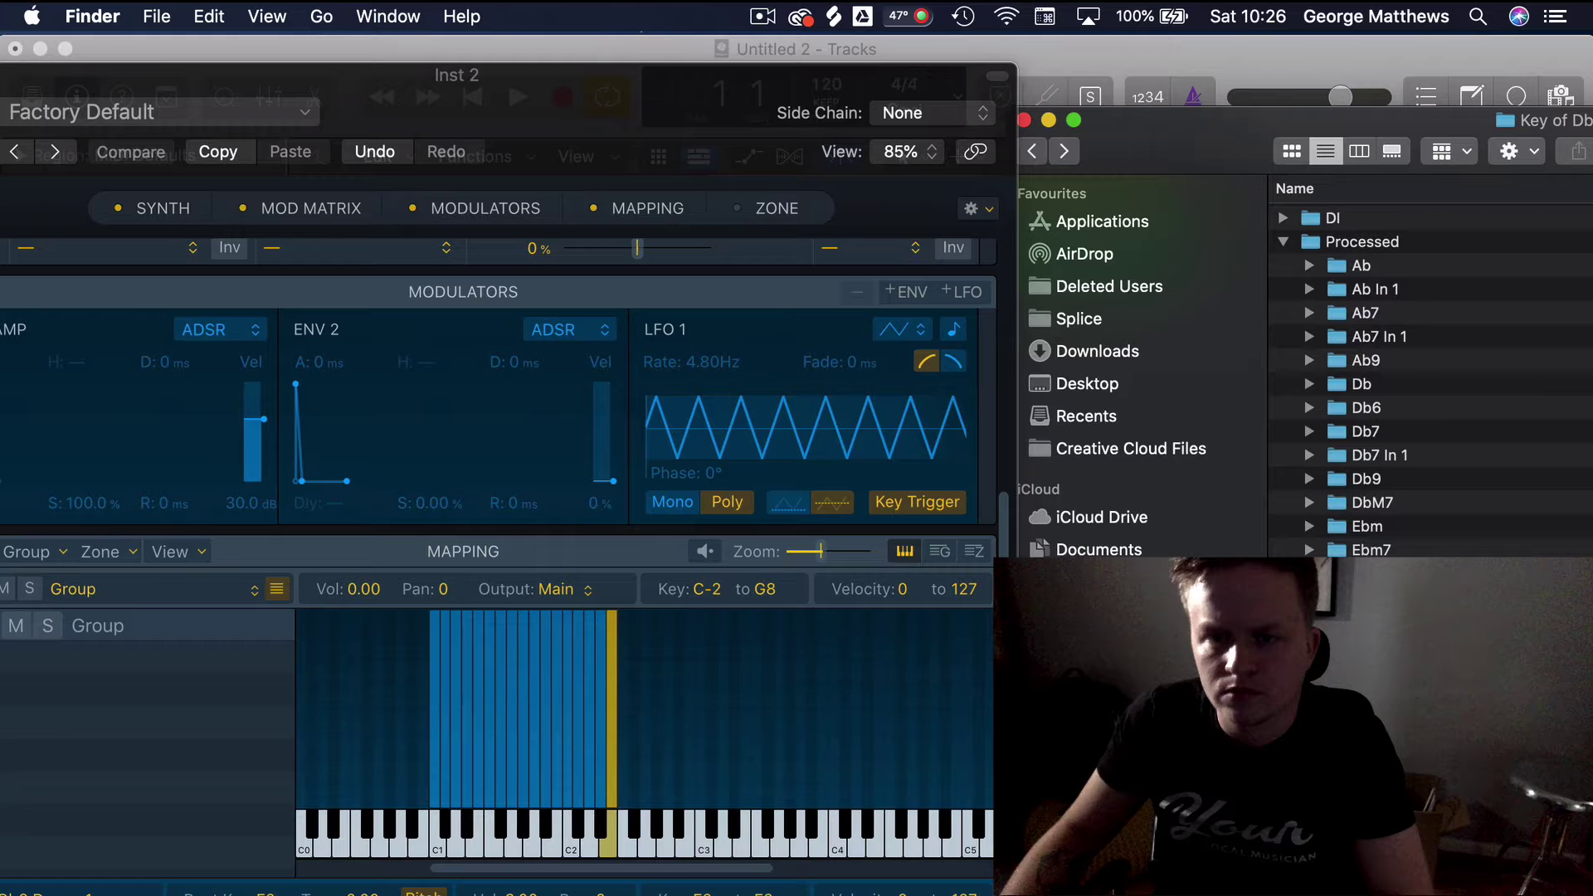
{"action": "double_click", "coordinate": [1435, 339]}
{"action": "left_click_drag", "start_coordinate": [1410, 217], "coordinate": [624, 839]}
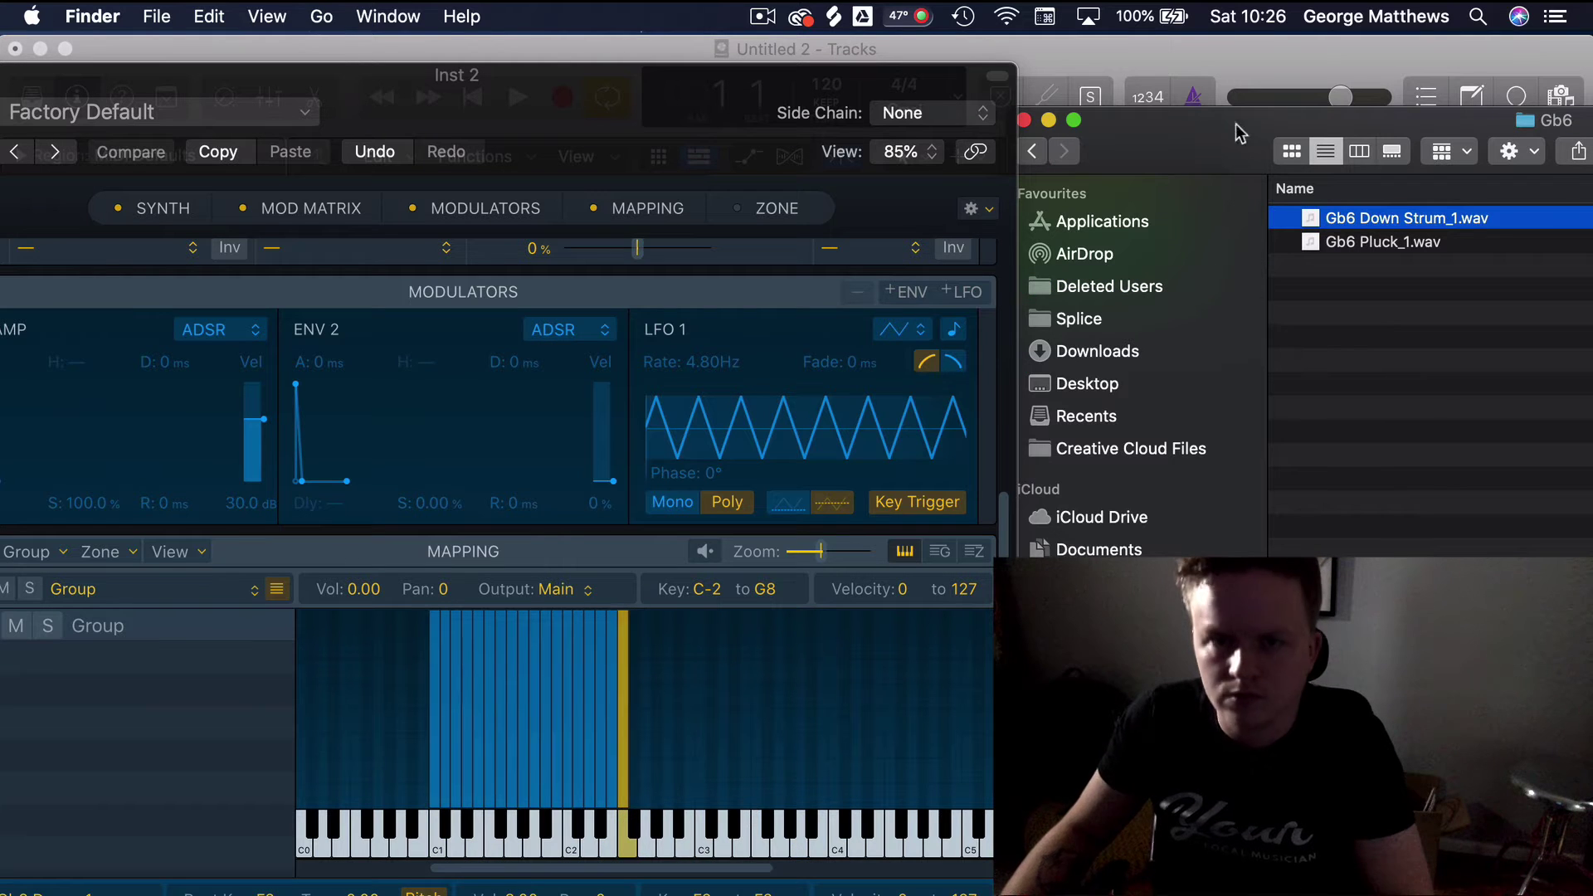
{"action": "left_click", "coordinate": [1034, 150]}
{"action": "double_click", "coordinate": [1435, 363]}
{"action": "left_click_drag", "start_coordinate": [1411, 217], "coordinate": [634, 825]}
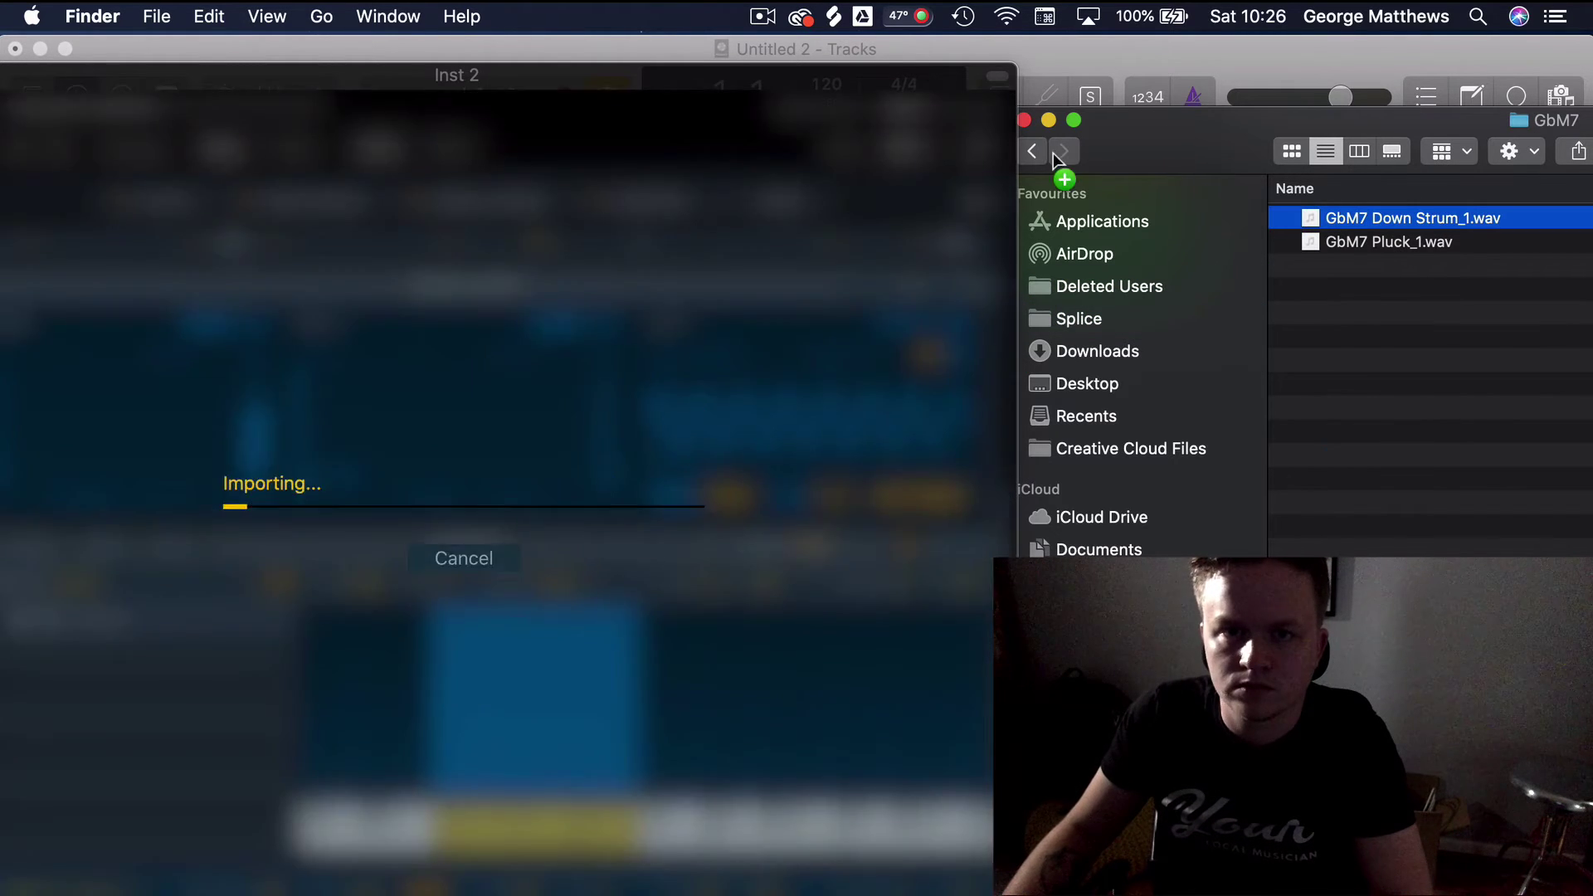
{"action": "left_click", "coordinate": [1034, 150]}
{"action": "left_click", "coordinate": [1024, 120]}
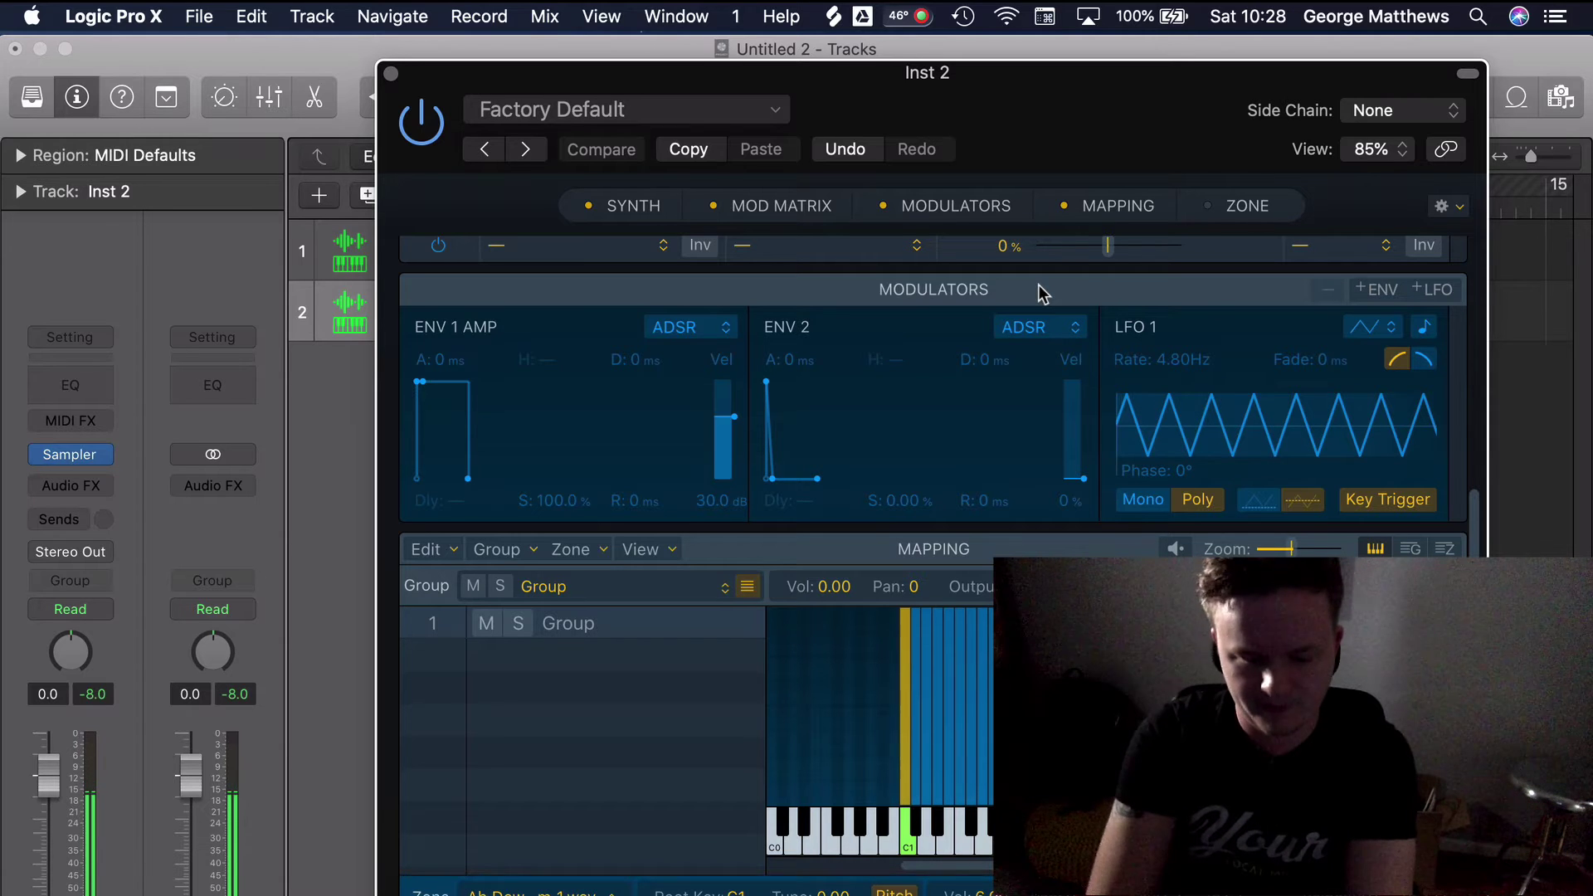
- Audition the new Sampler instrument from the start and mute the Inst 1 track
{"action": "left_click", "coordinate": [628, 52]}
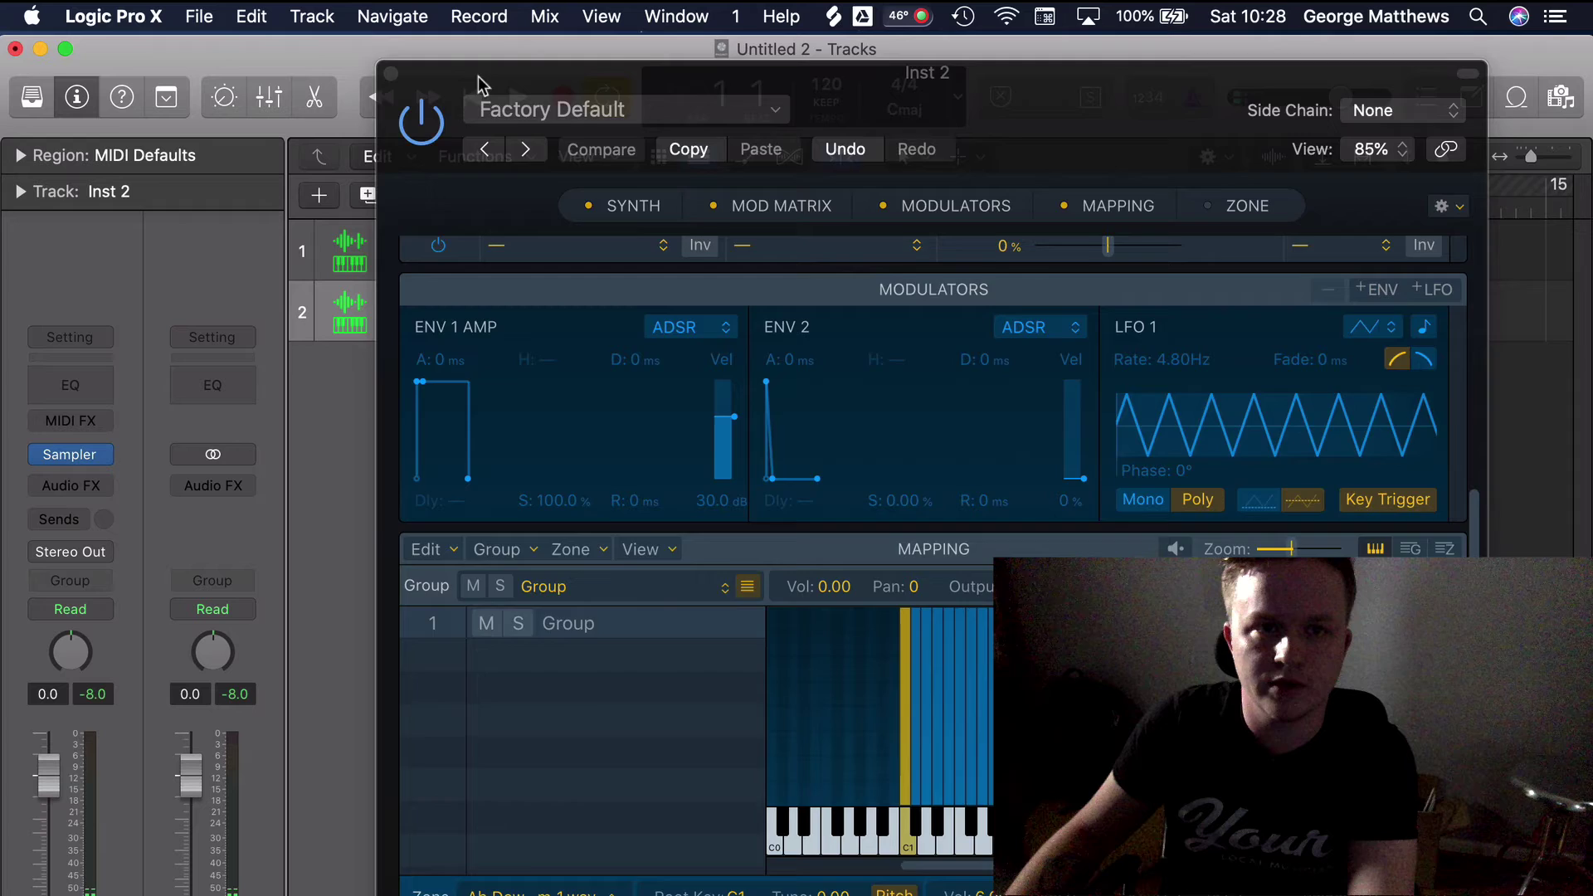
{"action": "left_click_drag", "start_coordinate": [479, 85], "coordinate": [701, 481]}
{"action": "left_click", "coordinate": [516, 99]}
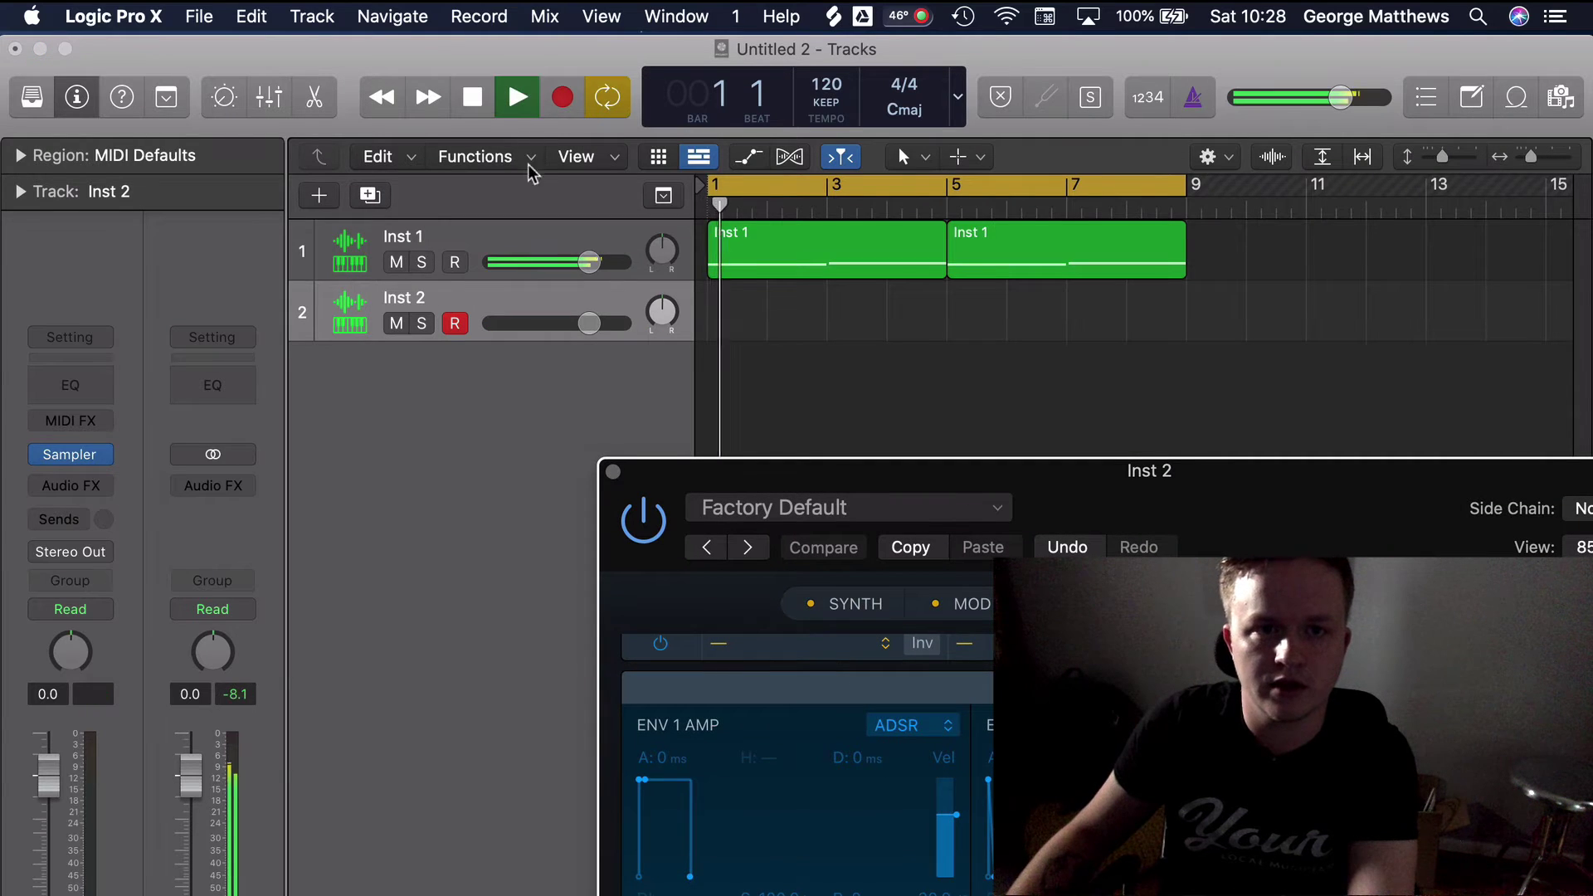
{"action": "left_click", "coordinate": [507, 108]}
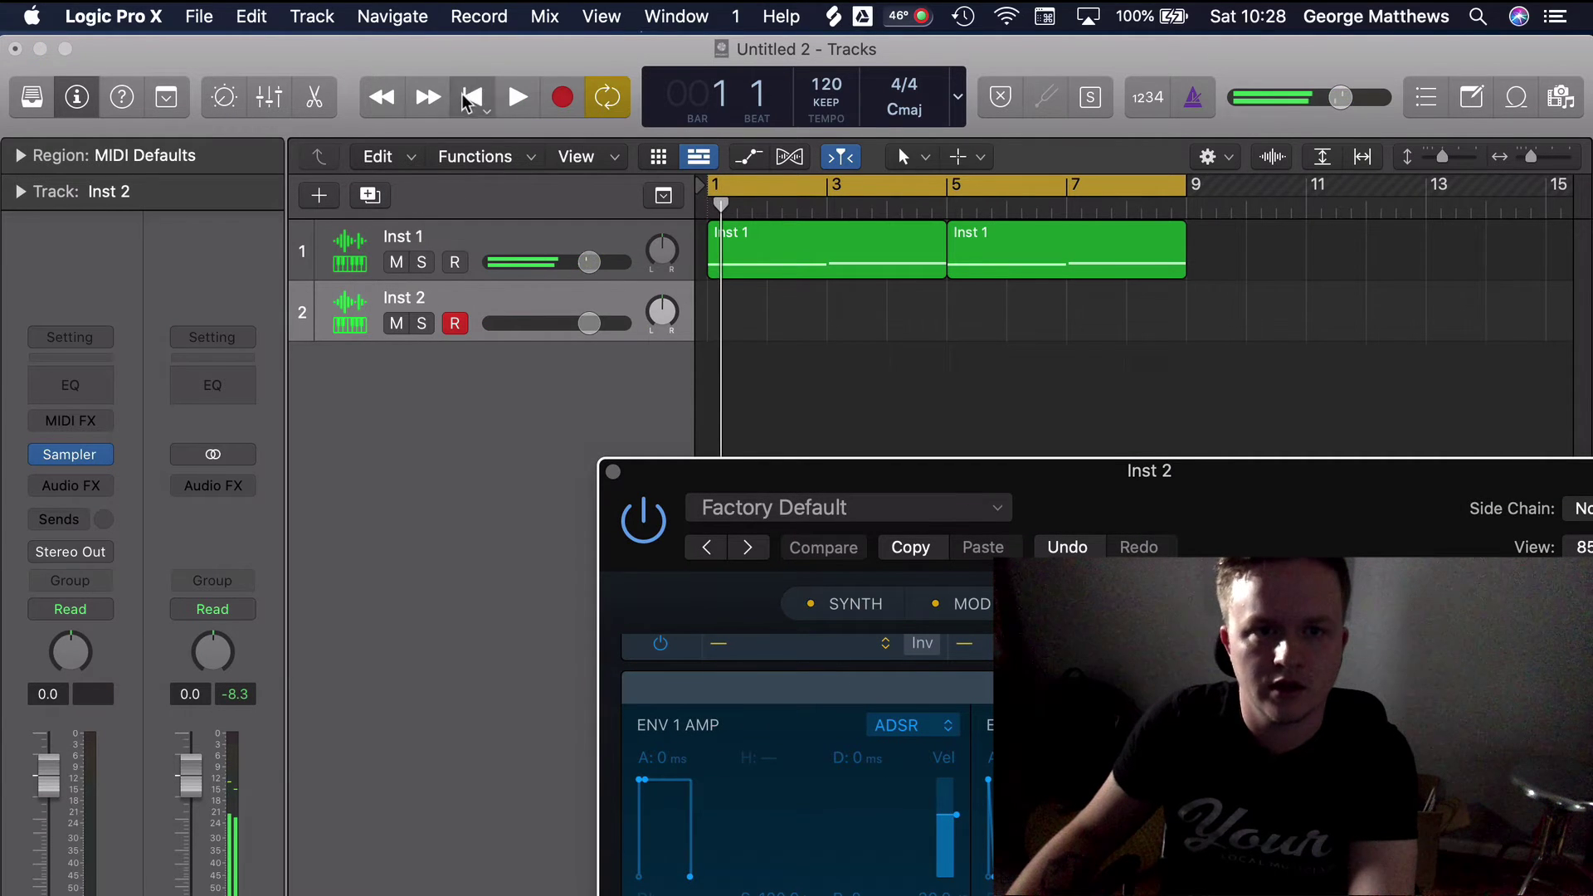
{"action": "left_click", "coordinate": [472, 97]}
{"action": "left_click", "coordinate": [397, 262]}
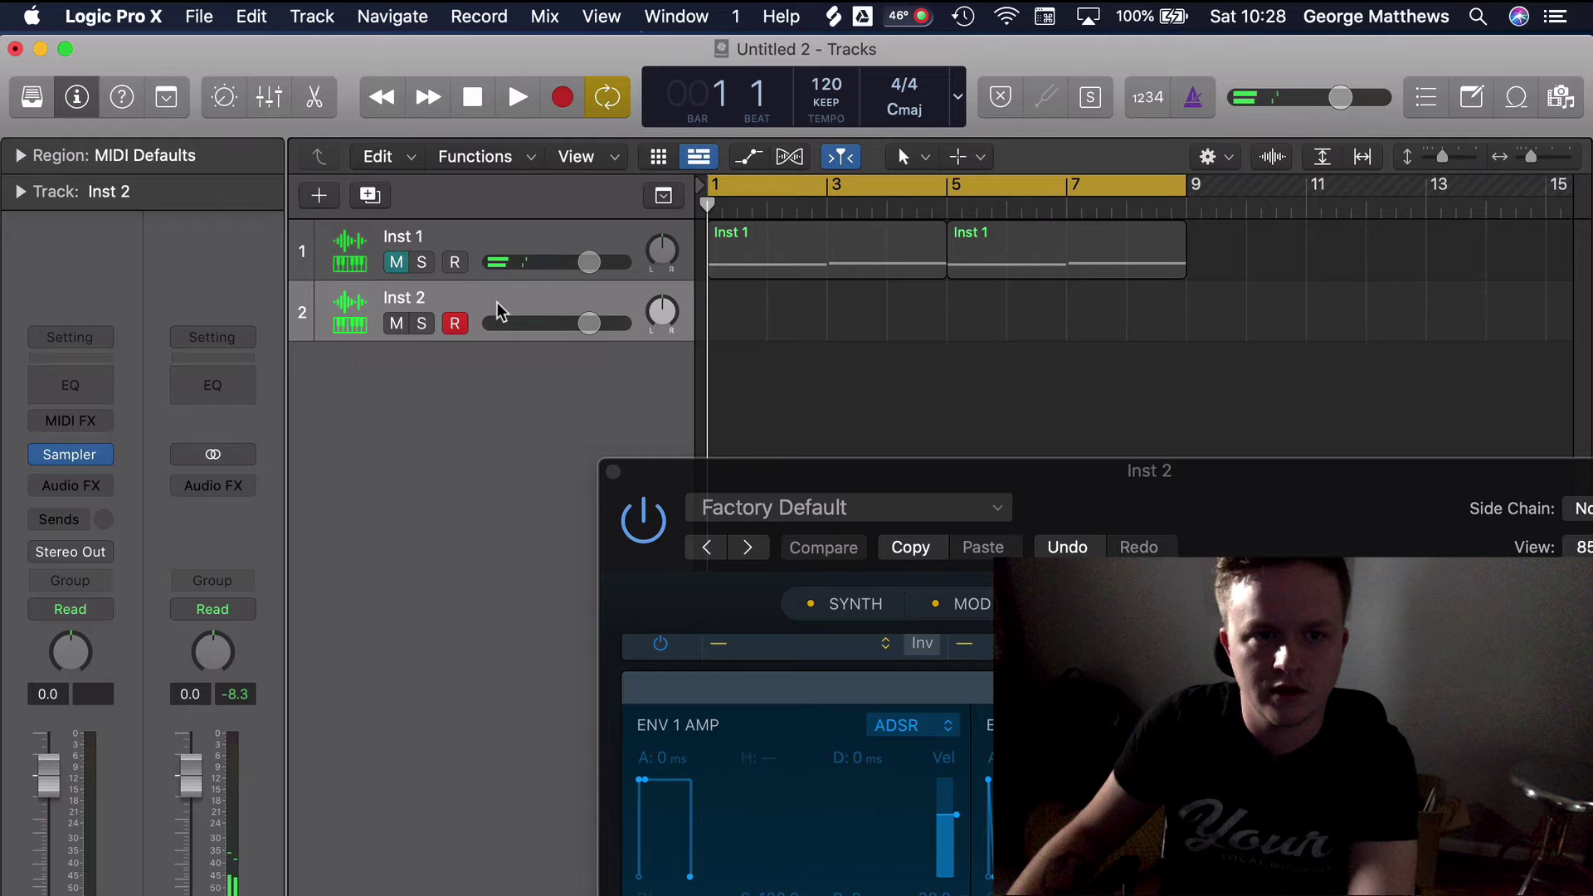
- Turn off Cycle mode and return the playhead to bar 1
{"action": "left_click_drag", "start_coordinate": [980, 473], "coordinate": [800, 431]}
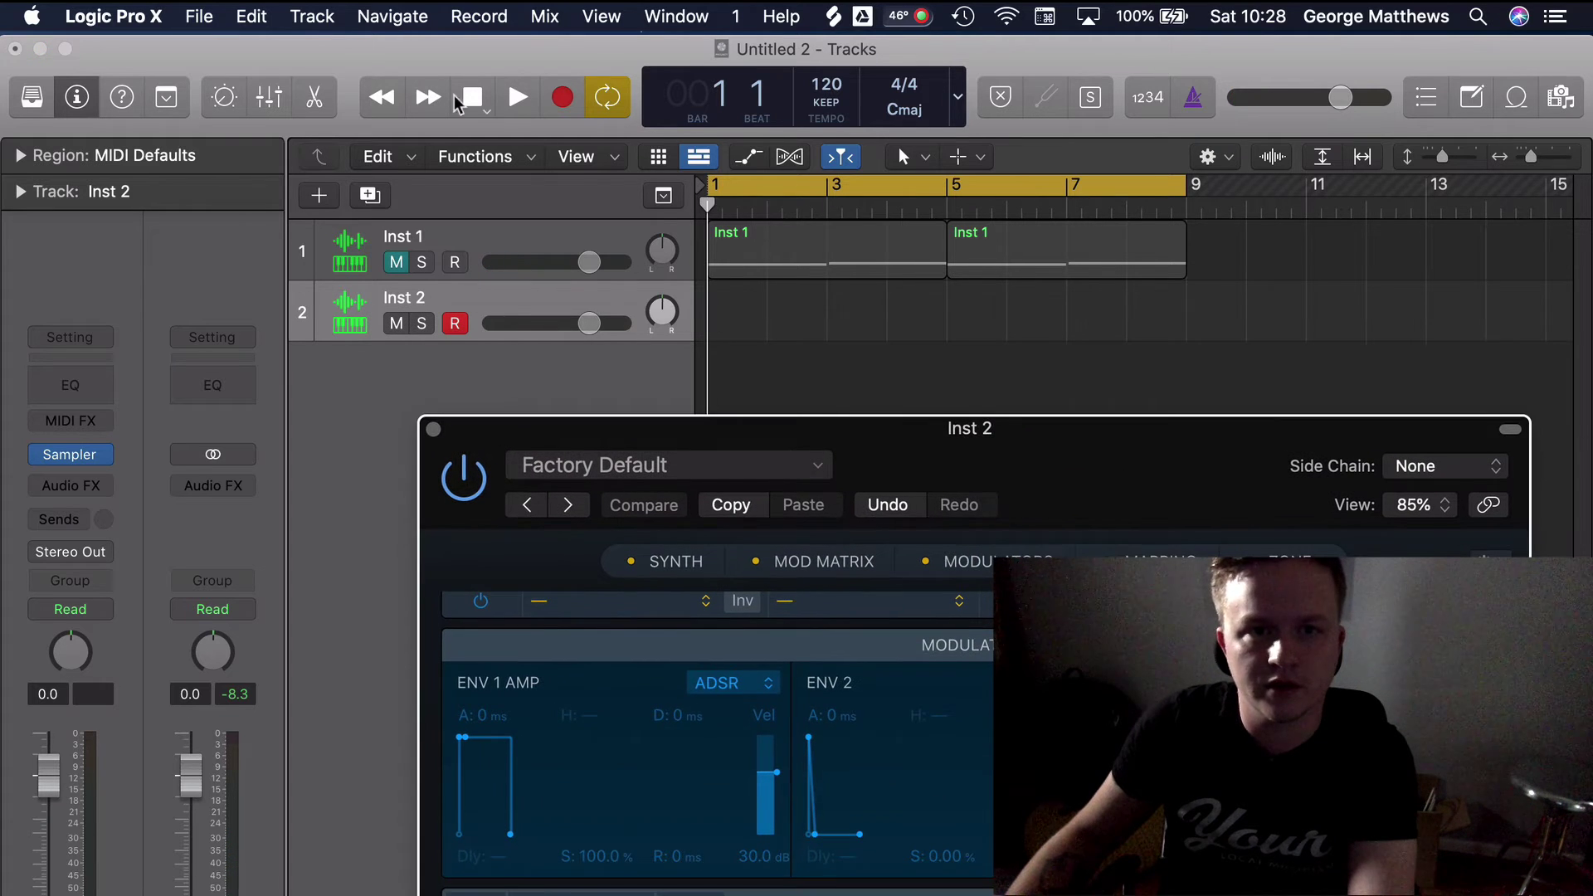
{"action": "left_click", "coordinate": [429, 97]}
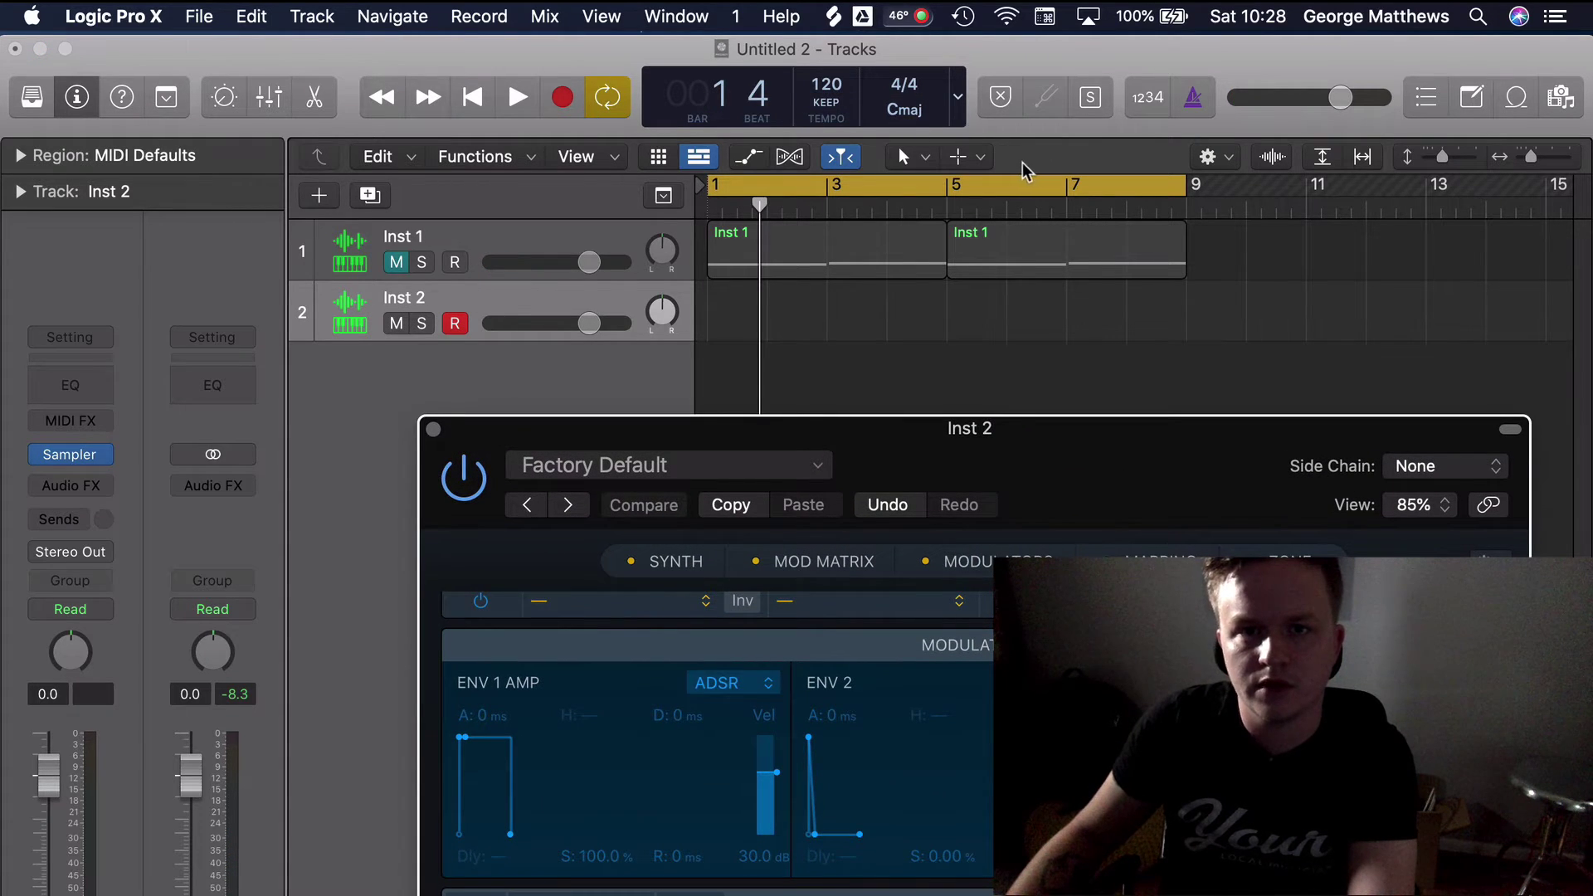
{"action": "left_click", "coordinate": [1019, 188]}
{"action": "left_click", "coordinate": [467, 98]}
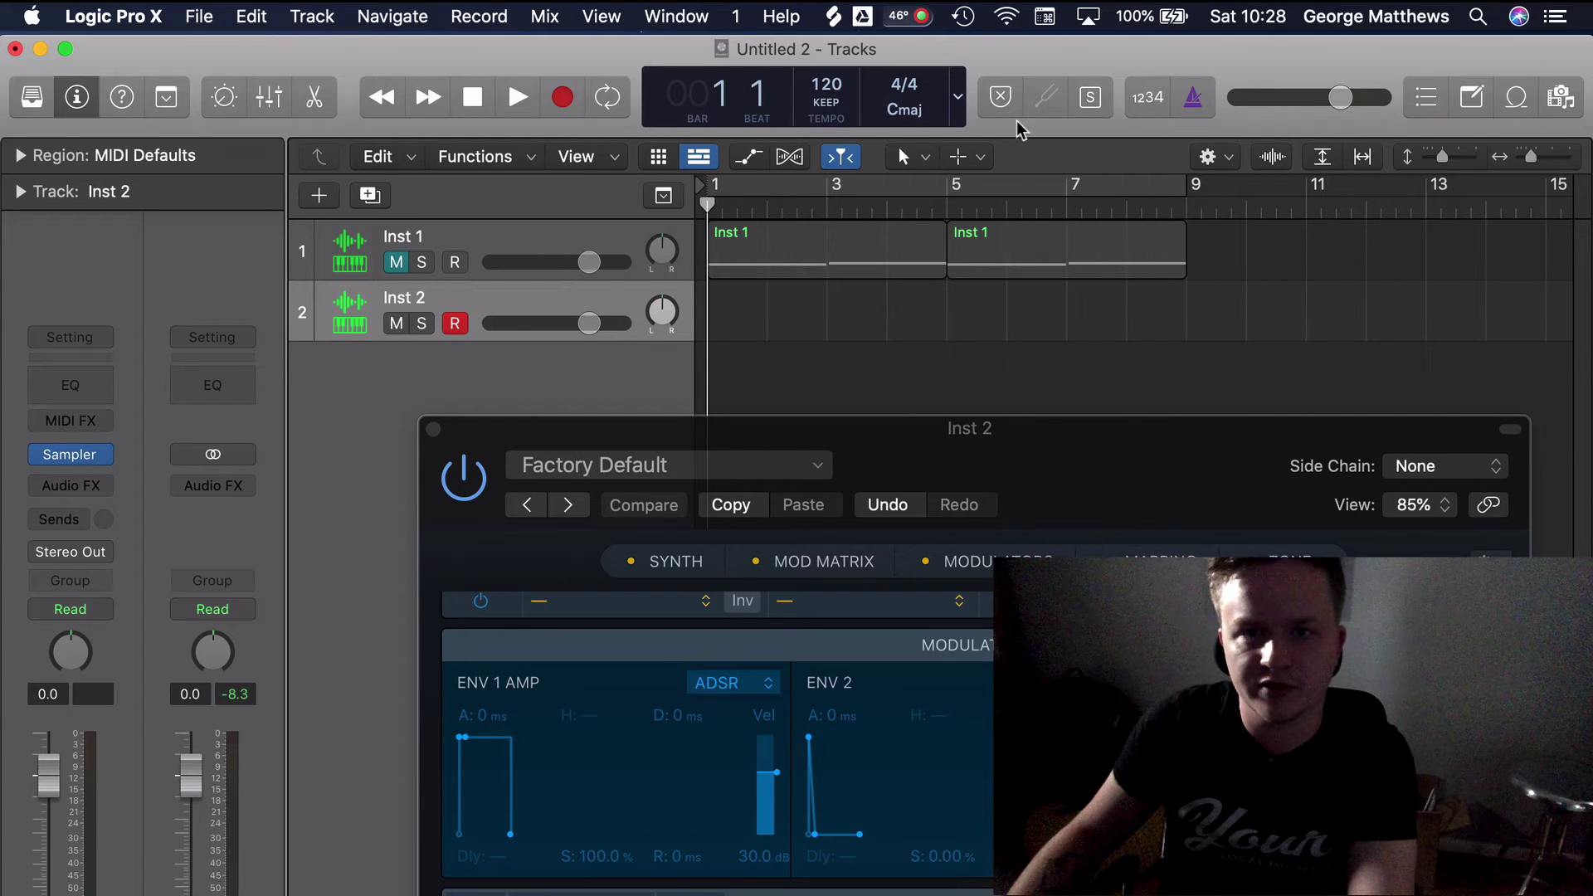
- Record a chord performance on Inst 2 with the metronome off, stopping around bar 11
{"action": "left_click", "coordinate": [568, 99]}
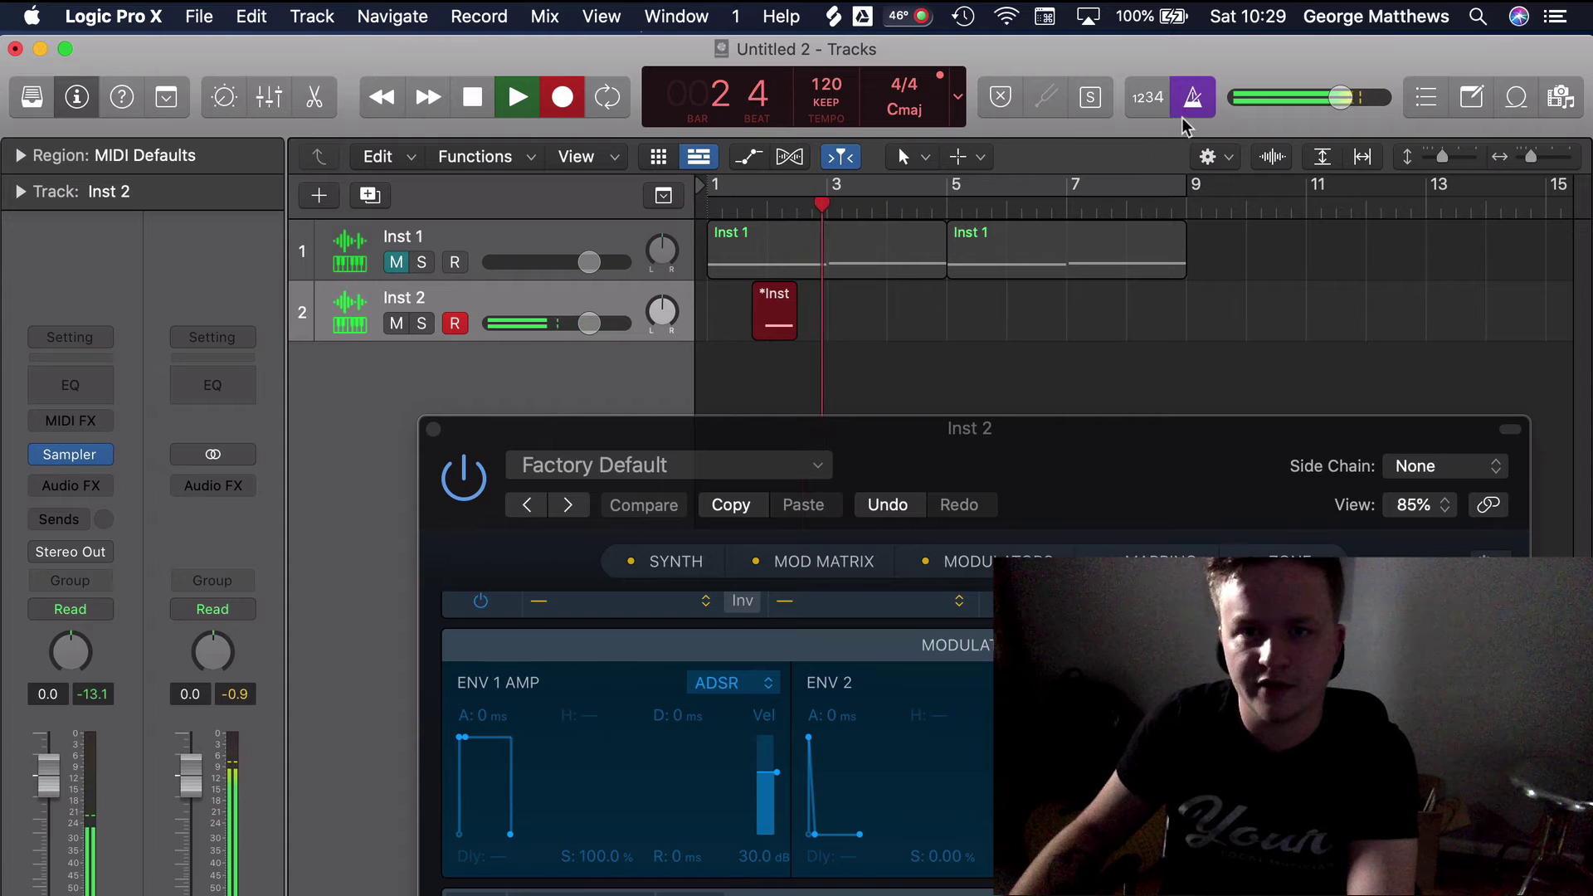
{"action": "left_click", "coordinate": [1193, 97]}
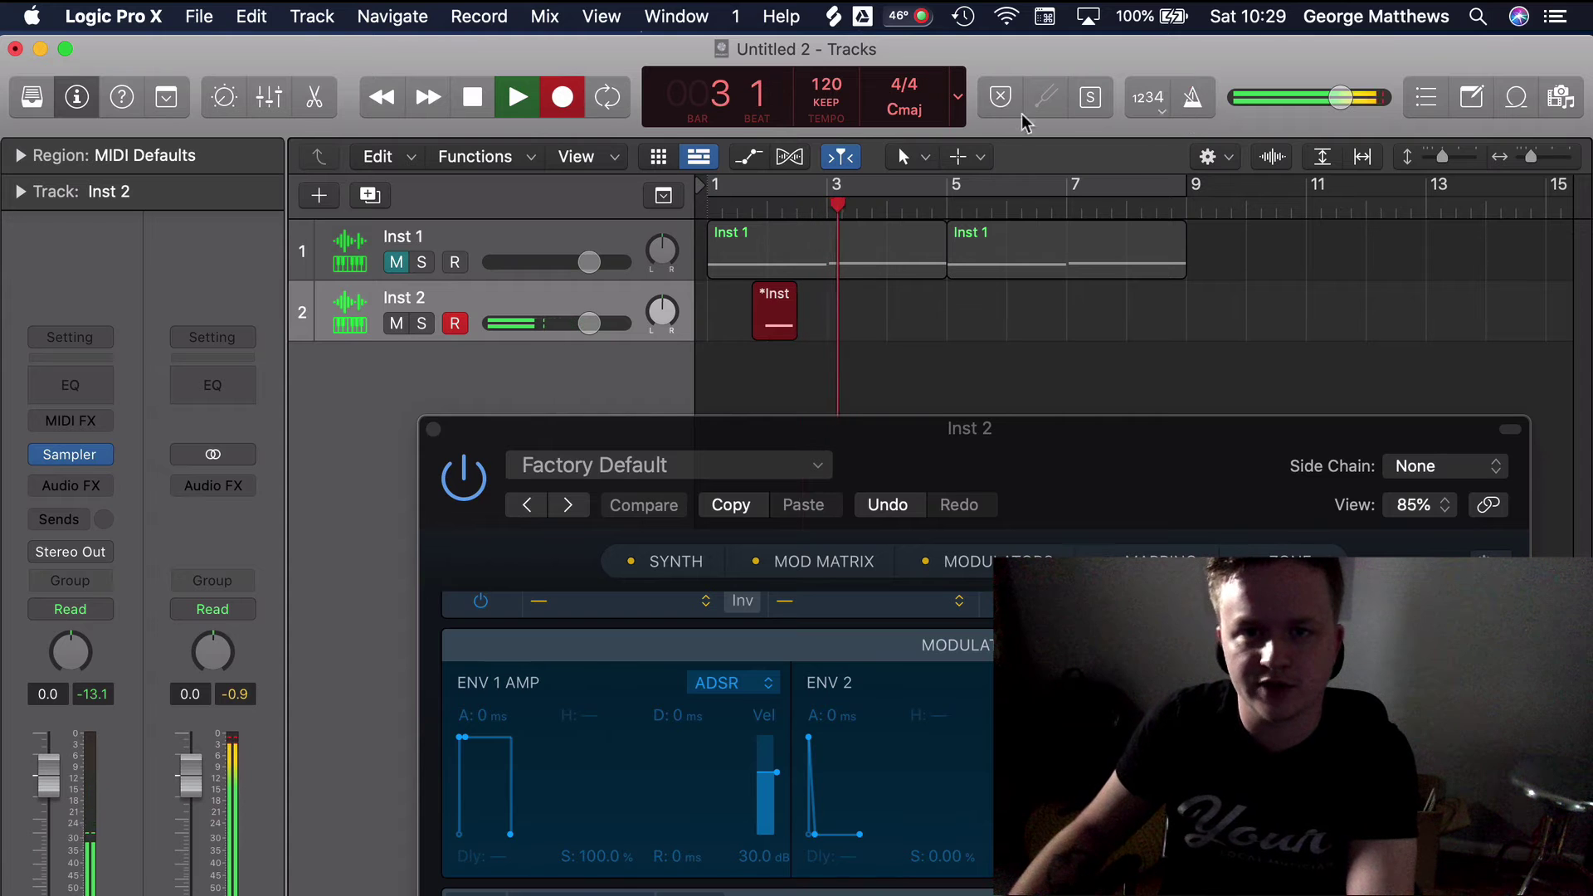
{"action": "left_click", "coordinate": [572, 102]}
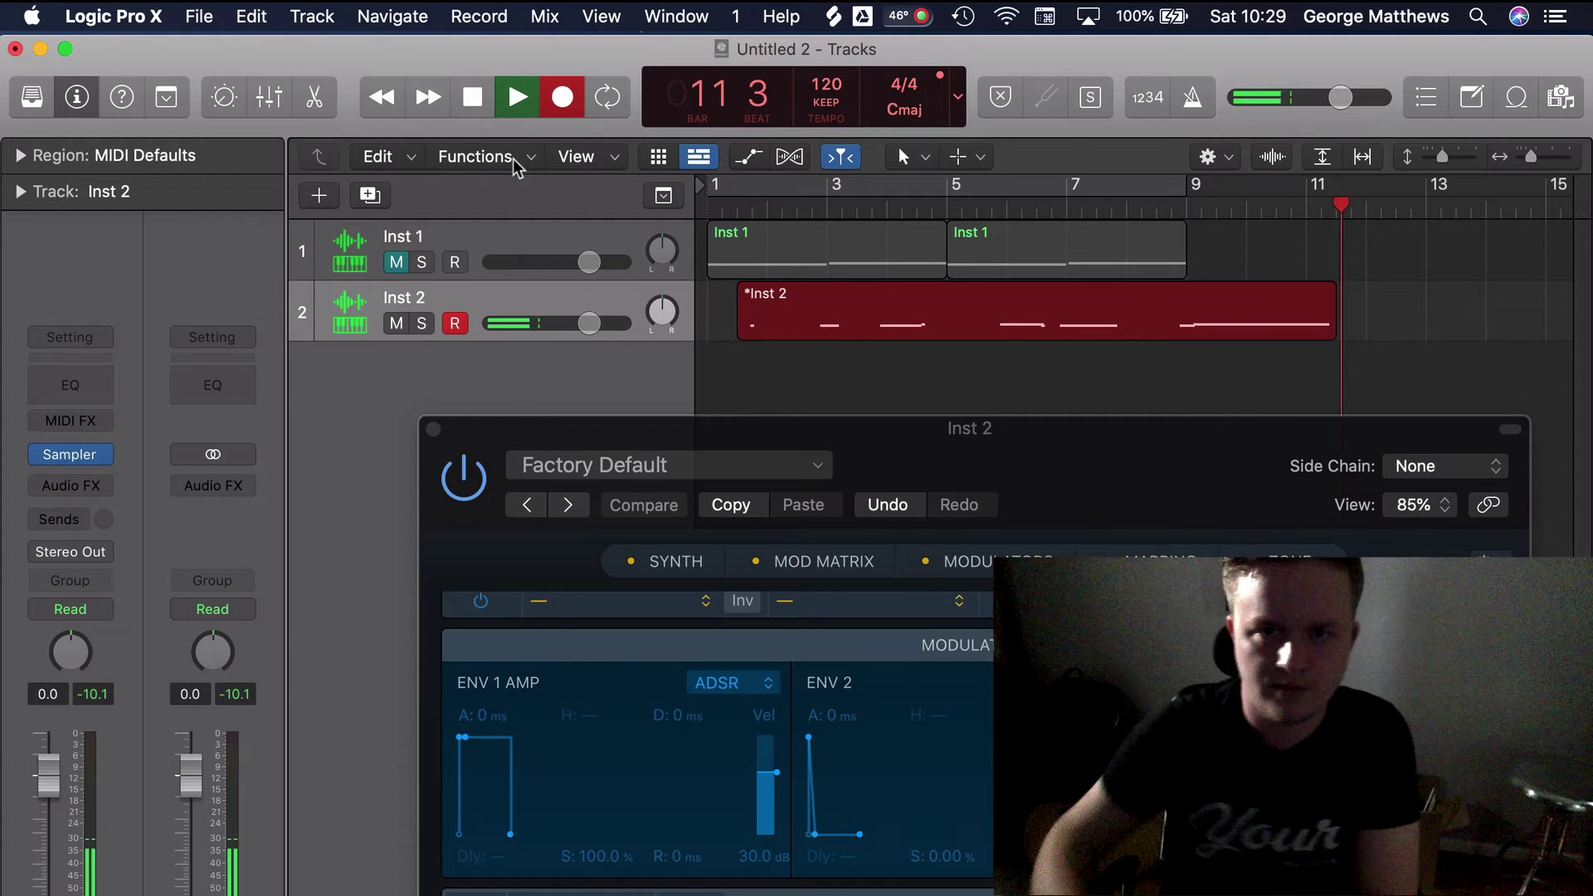
{"action": "key", "text": "space"}
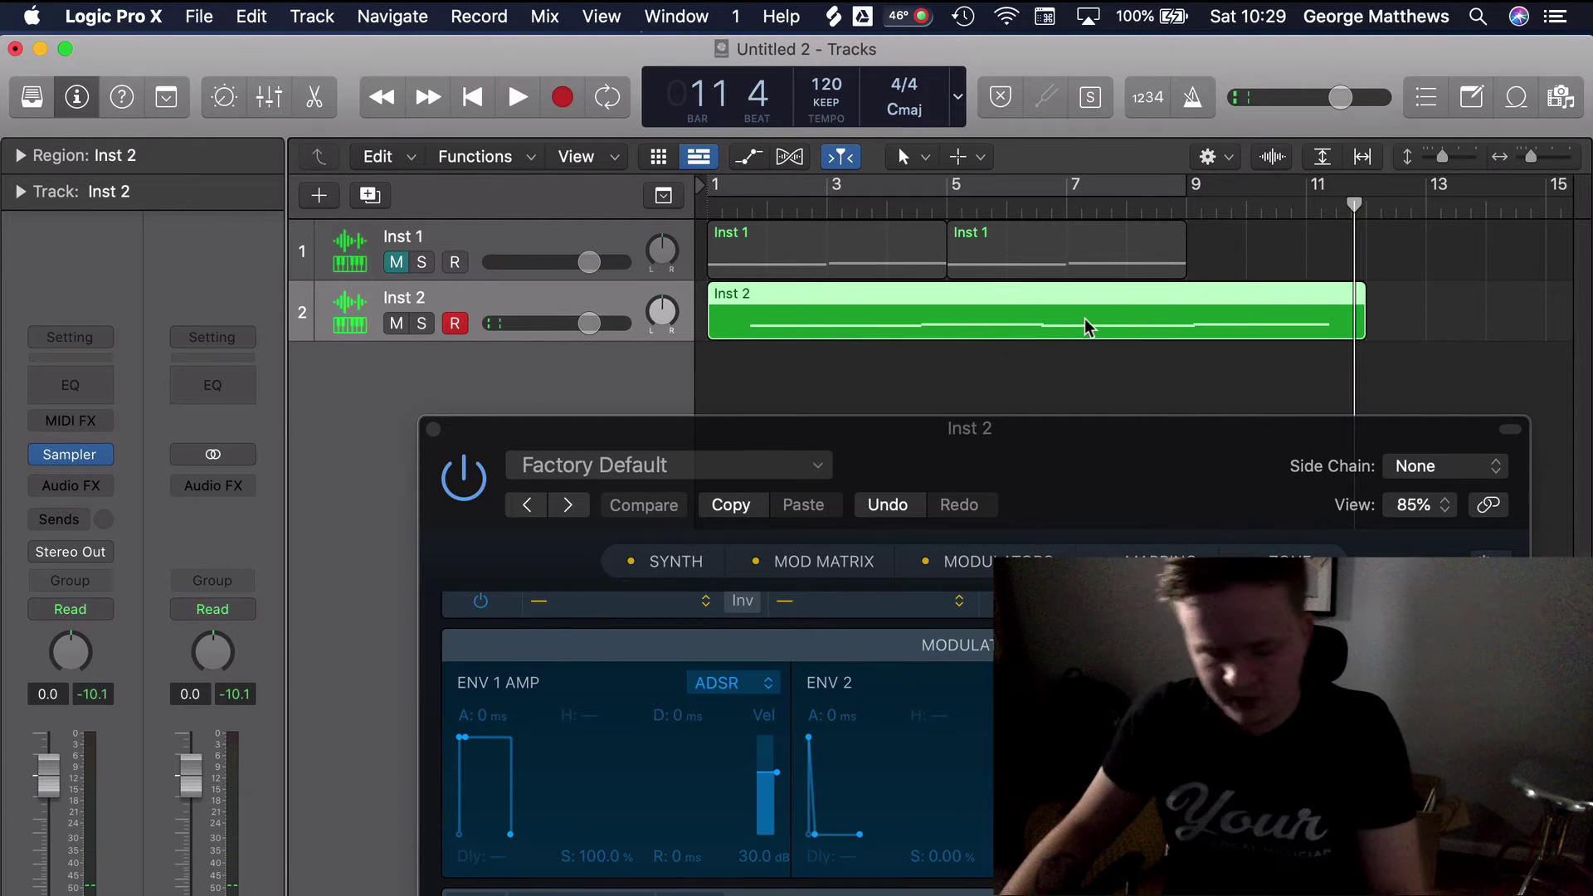
- Briefly show and hide the Mixer, then open the recorded notes in the Piano Roll
{"action": "key", "text": "x"}
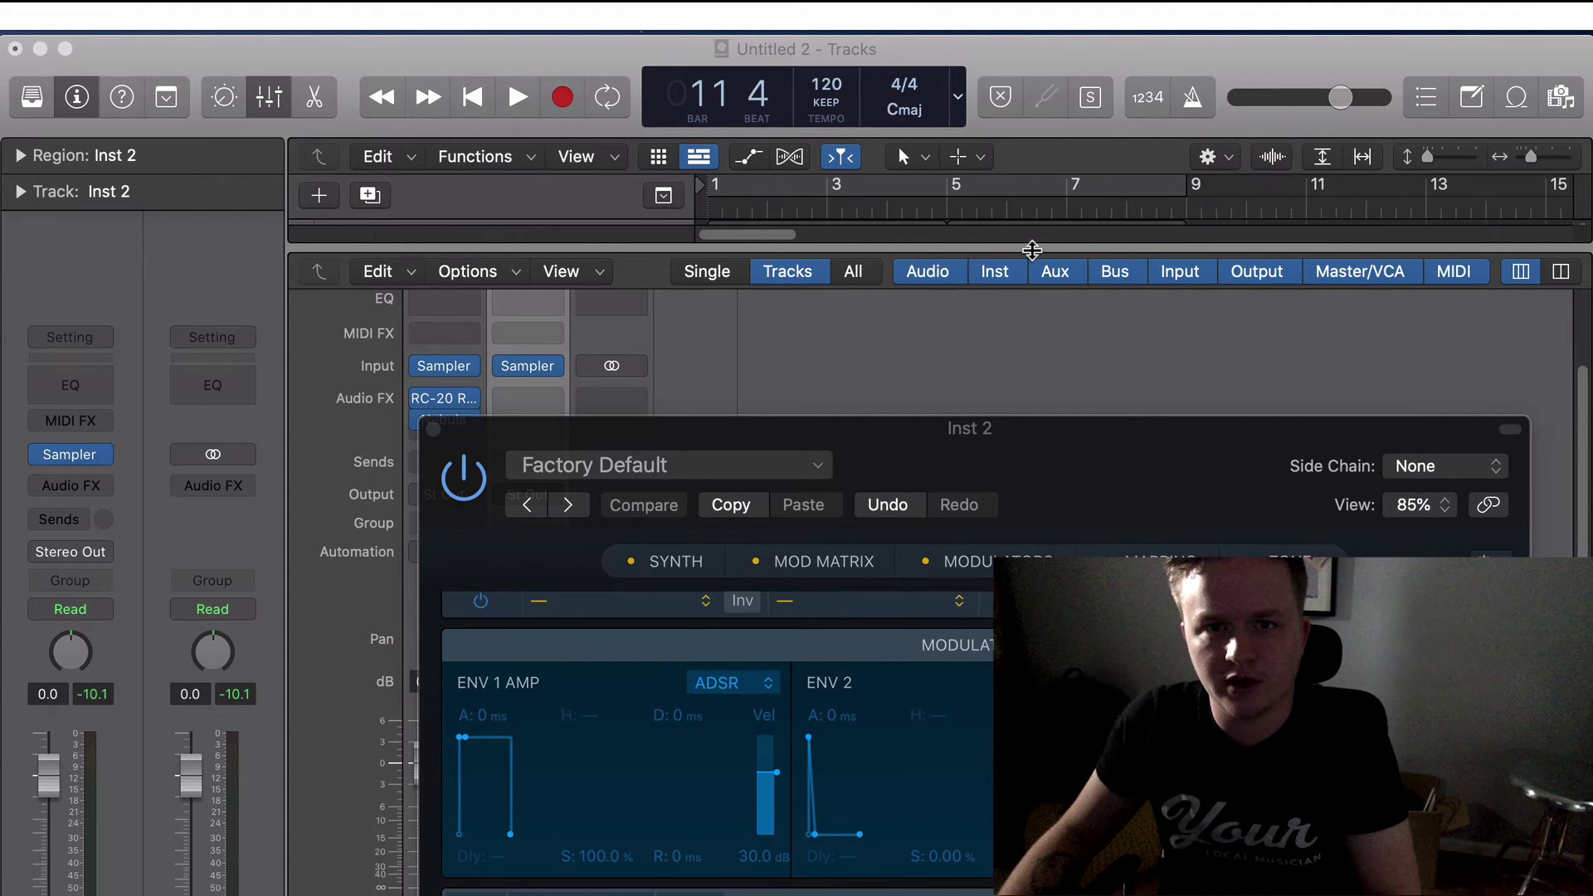
{"action": "key", "text": "x"}
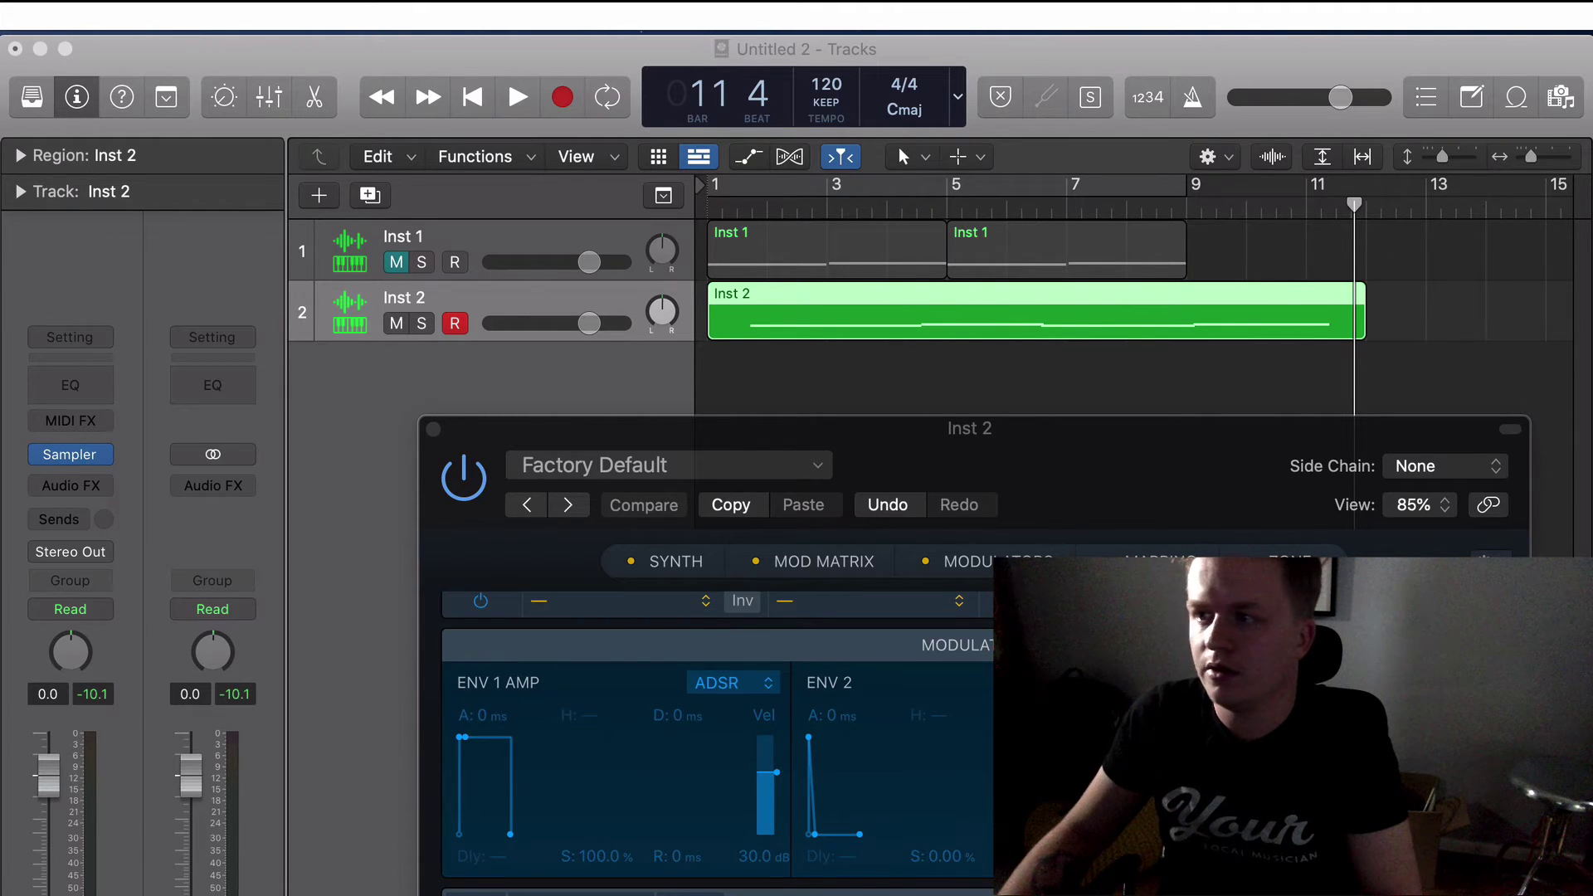
{"action": "key", "text": "super+4"}
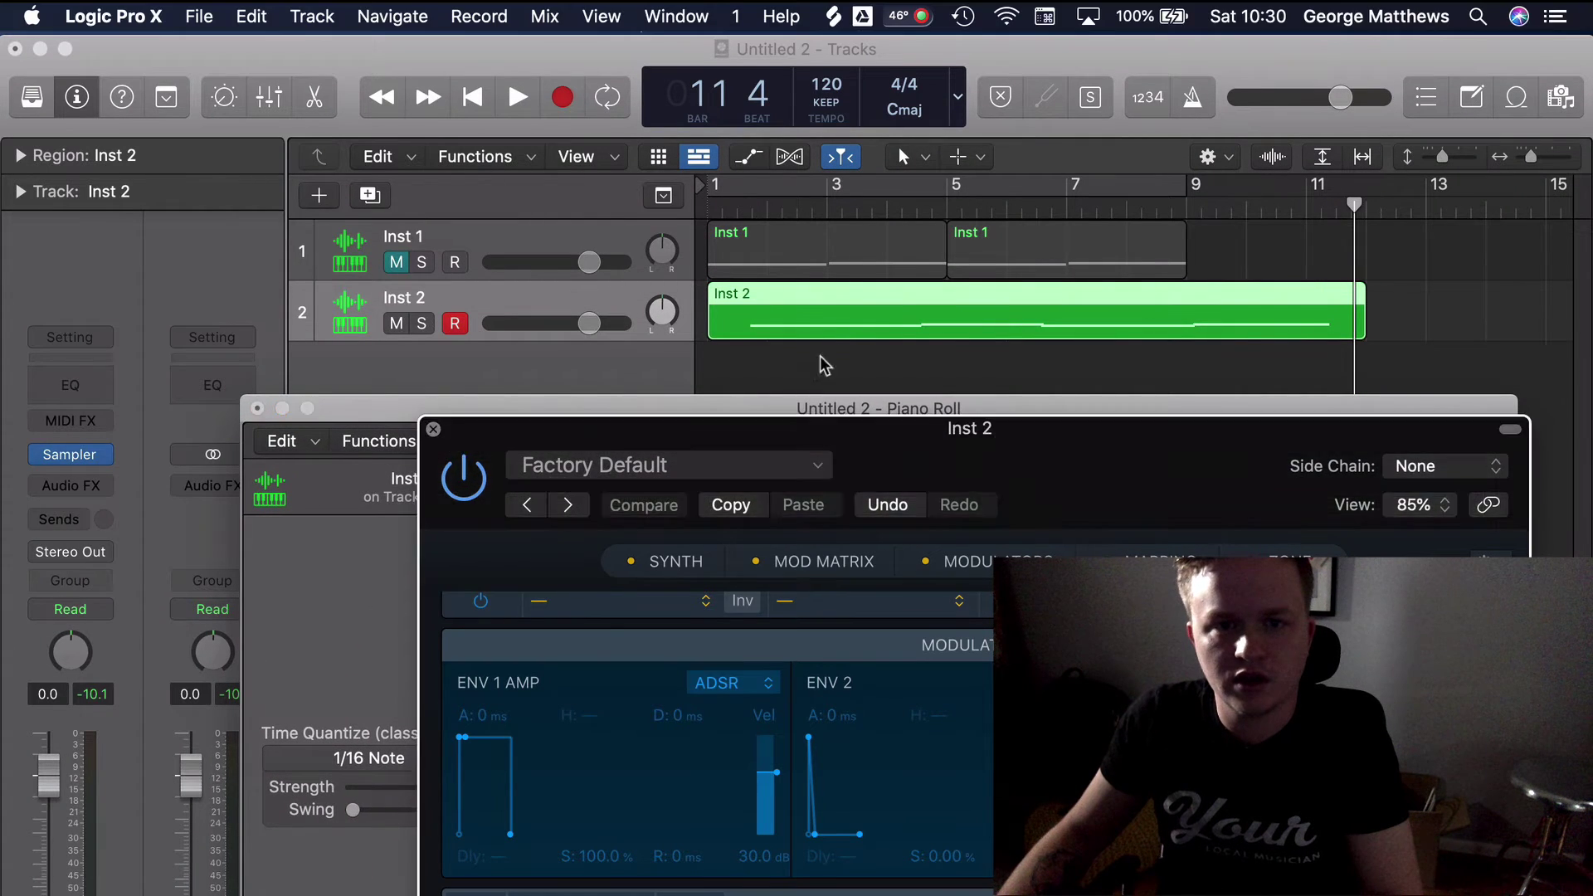
- Play back the Inst 2 recording and zoom the piano roll in on bars 1–4
{"action": "key", "text": "v"}
{"action": "left_click_drag", "start_coordinate": [586, 618], "coordinate": [755, 619]}
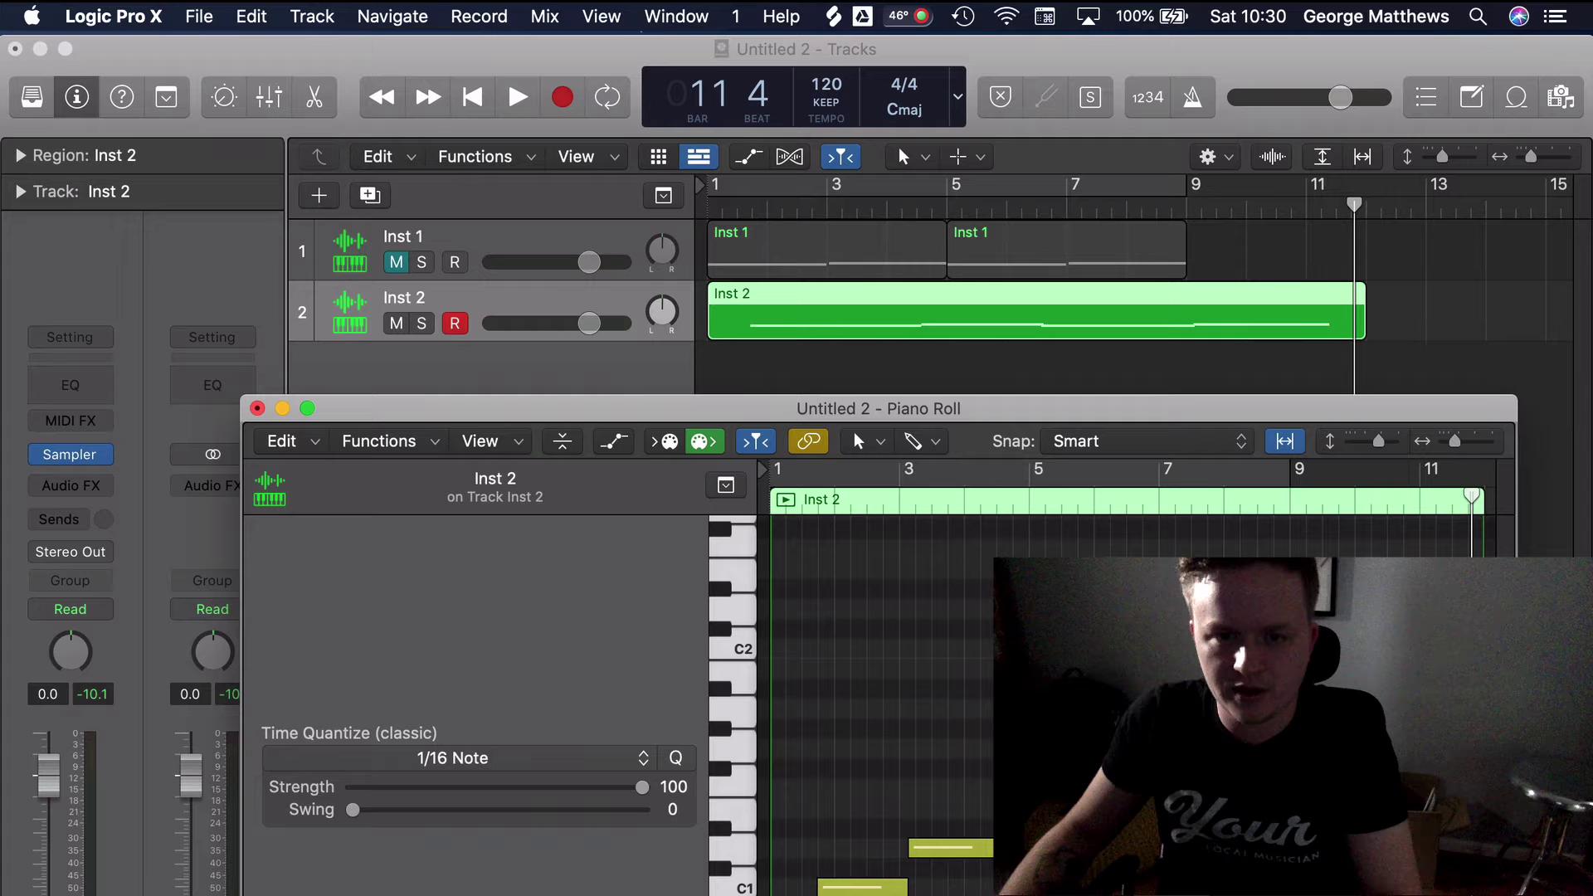
{"action": "left_click_drag", "start_coordinate": [988, 573], "coordinate": [827, 850]}
{"action": "left_click", "coordinate": [834, 879]}
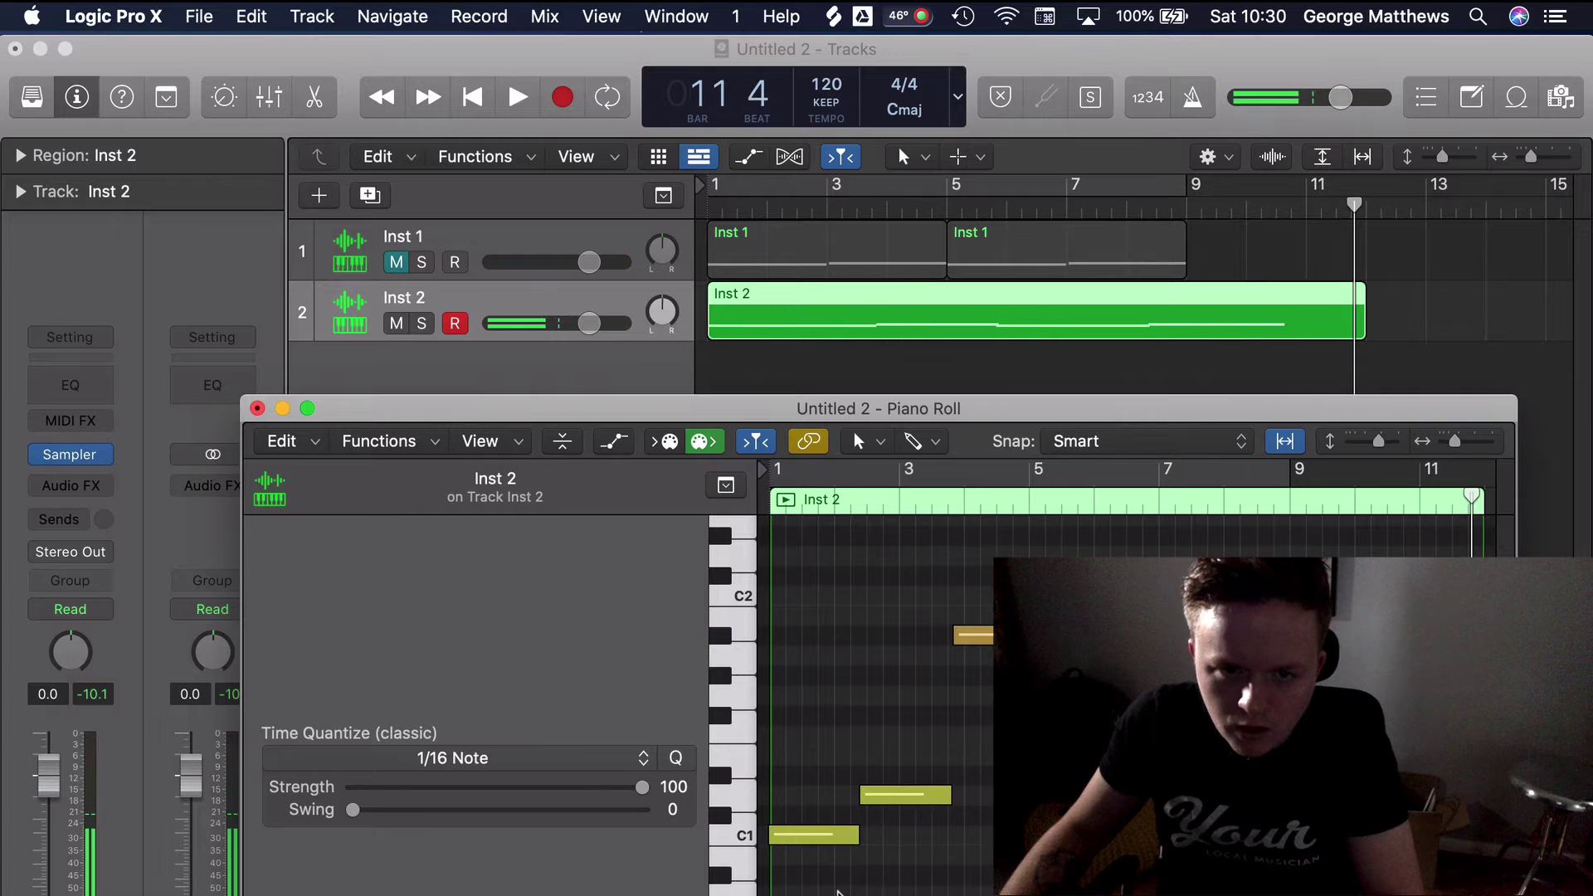
{"action": "key", "text": "space"}
{"action": "key", "text": "space"}
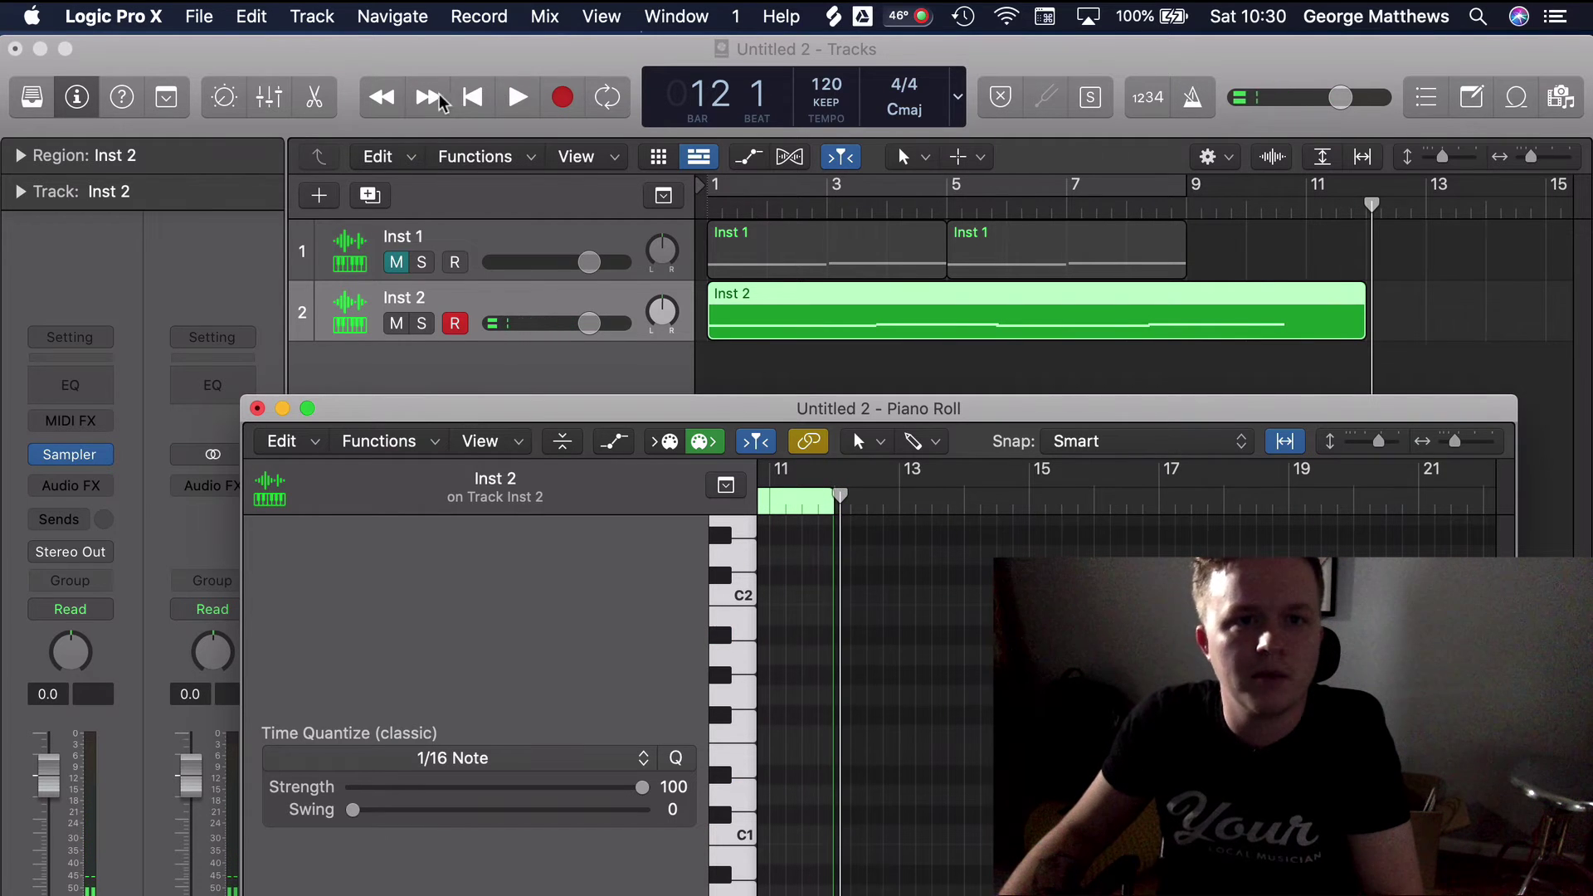
{"action": "left_click", "coordinate": [472, 98]}
{"action": "key", "text": "space"}
{"action": "key", "text": "space"}
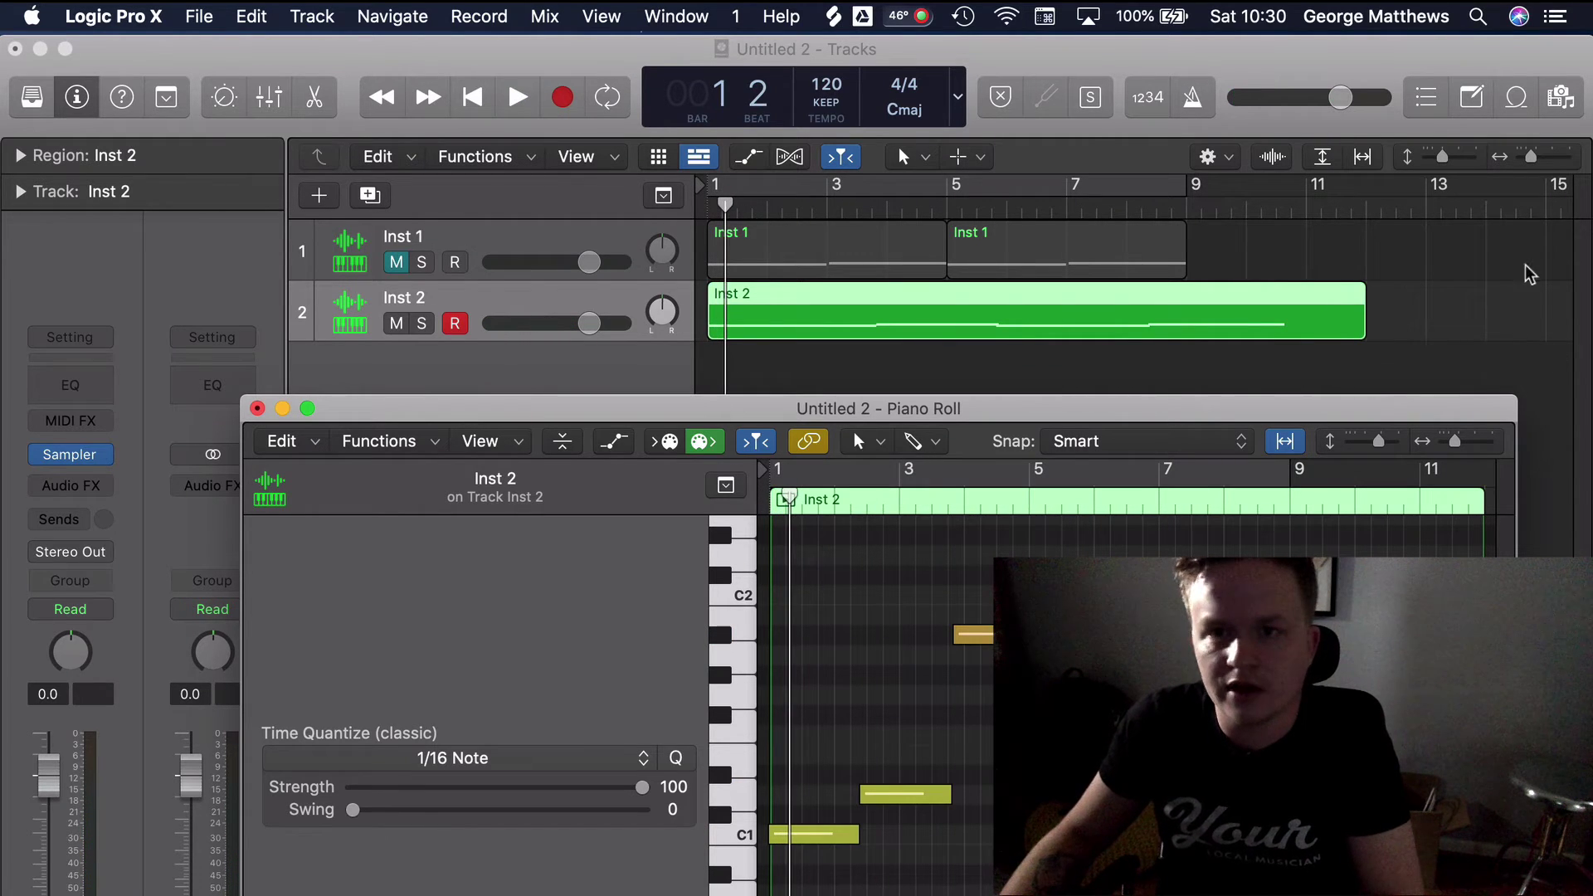
{"action": "left_click", "coordinate": [1555, 164]}
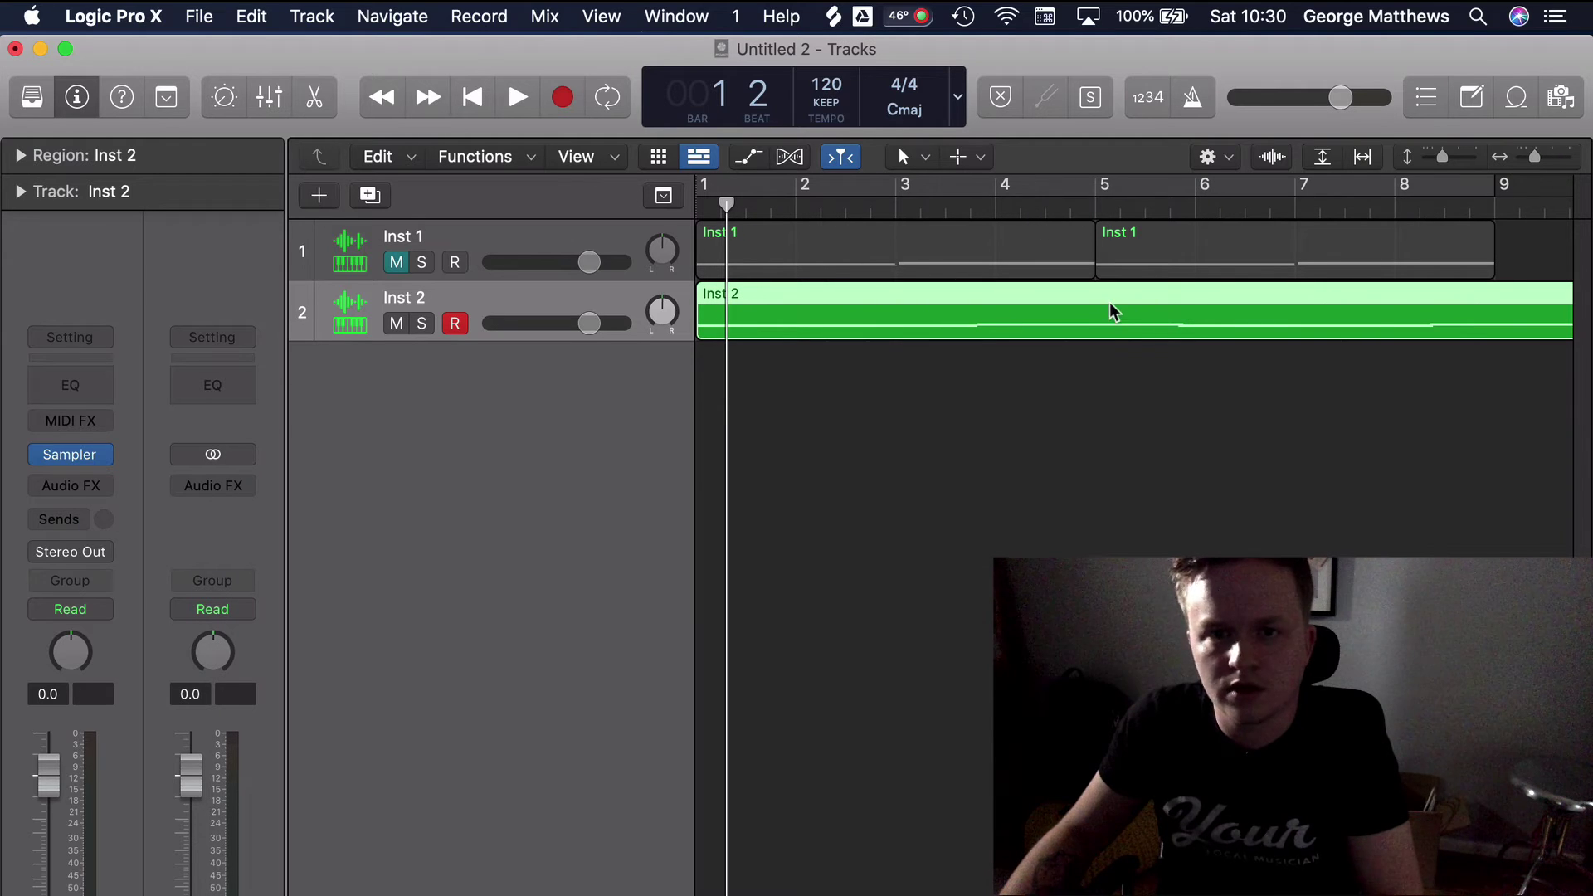
{"action": "key", "text": "super+4"}
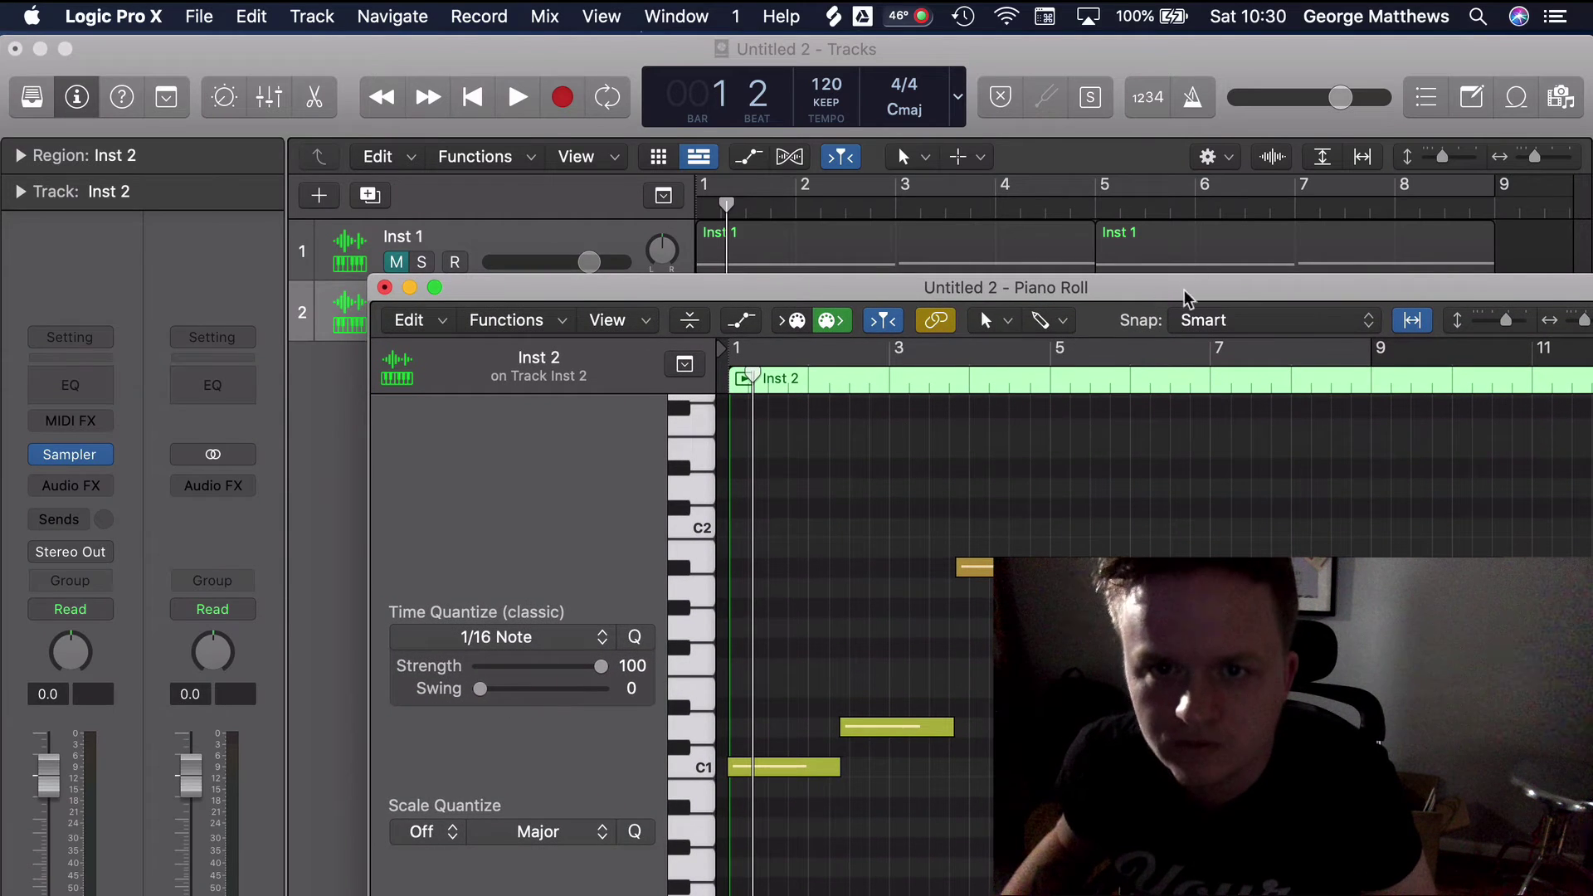
{"action": "left_click_drag", "start_coordinate": [1185, 292], "coordinate": [928, 235]}
{"action": "left_click_drag", "start_coordinate": [1333, 264], "coordinate": [1346, 264]}
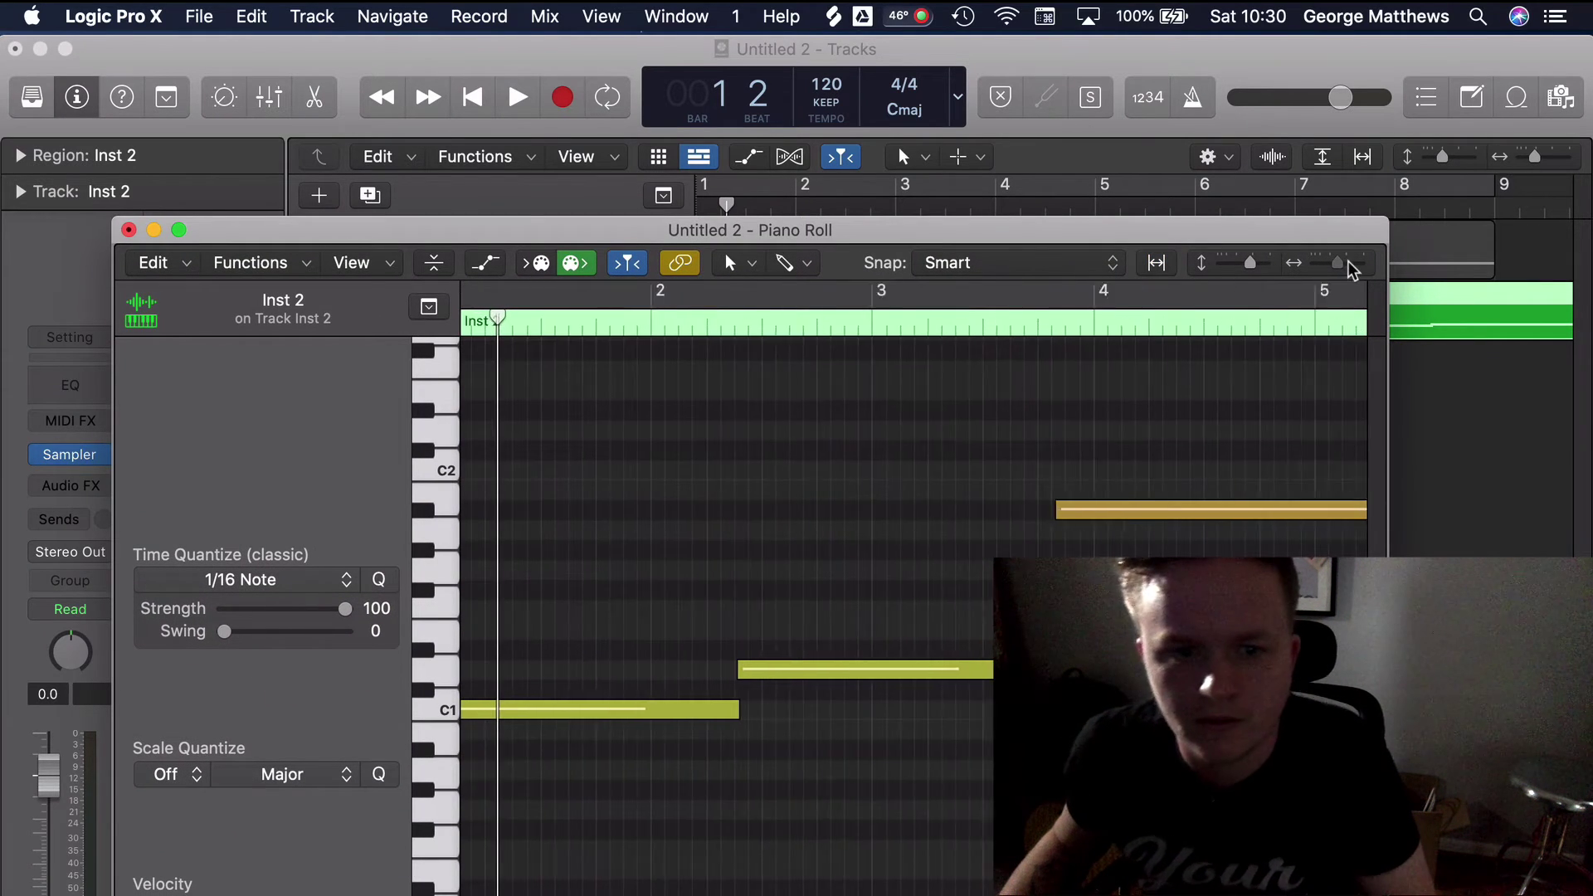
- Line up the three chord notes back to back, starting at bars 1, 2 and 3
{"action": "left_click", "coordinate": [479, 99]}
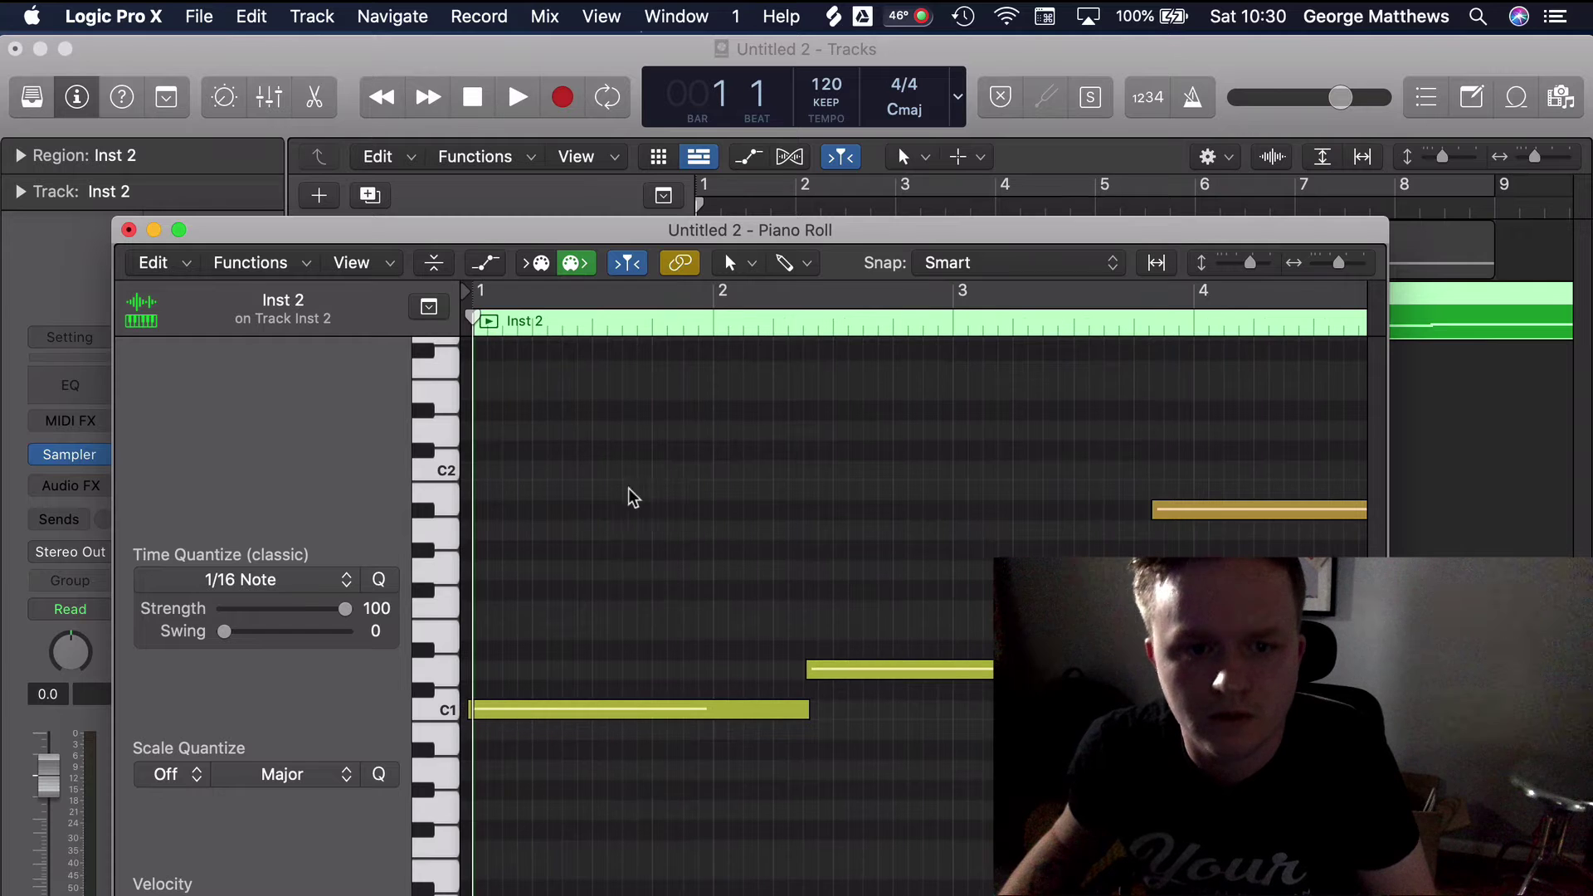
{"action": "left_click_drag", "start_coordinate": [474, 711], "coordinate": [473, 752]}
{"action": "key", "text": "space"}
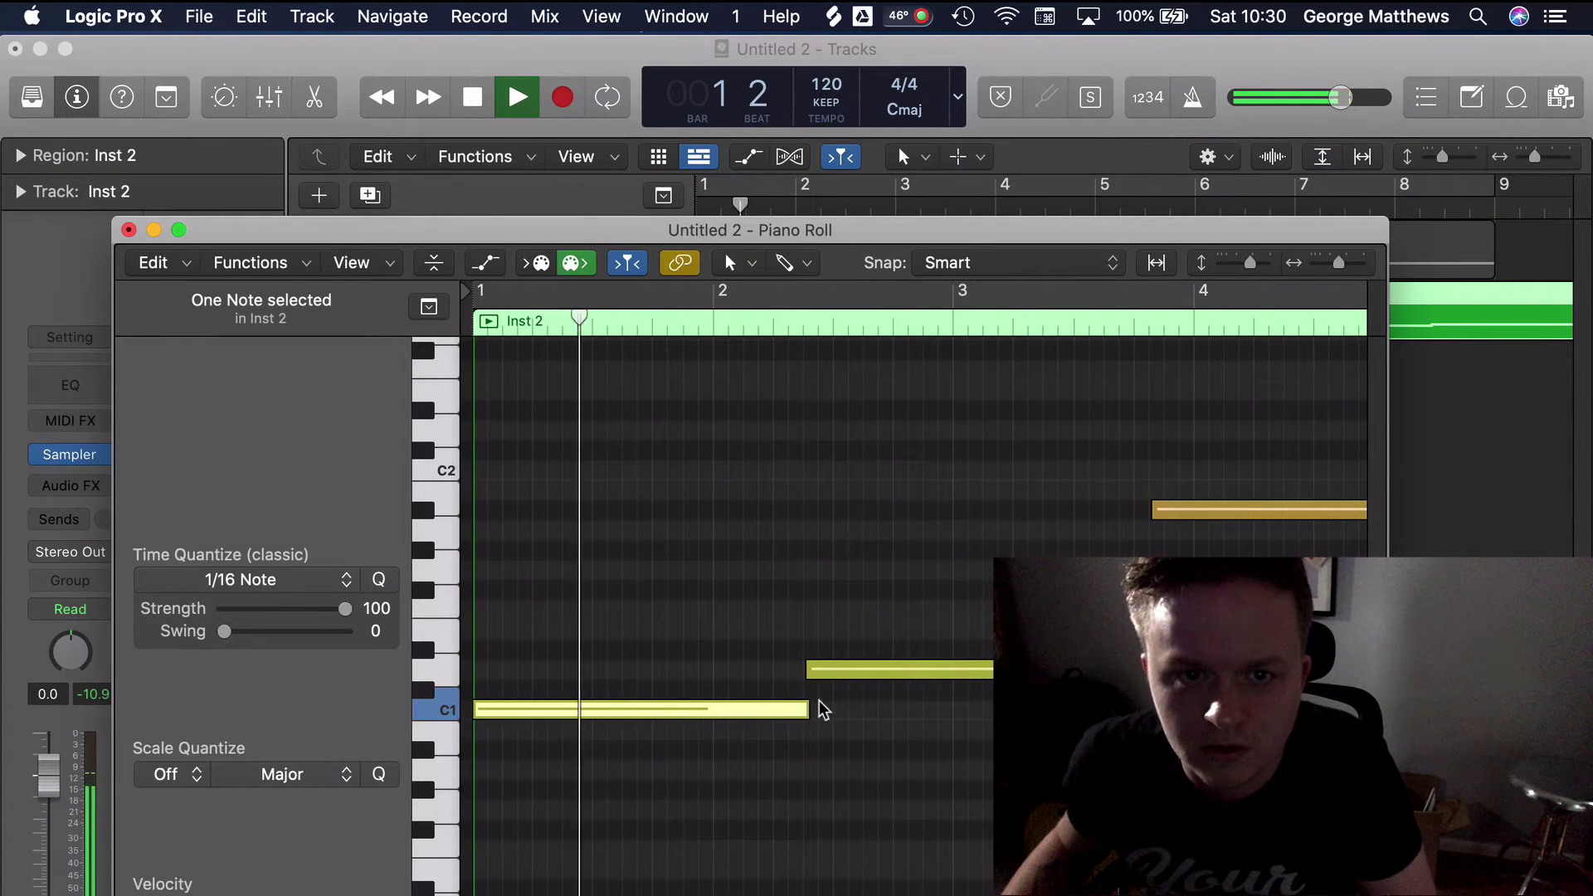
{"action": "key", "text": "space"}
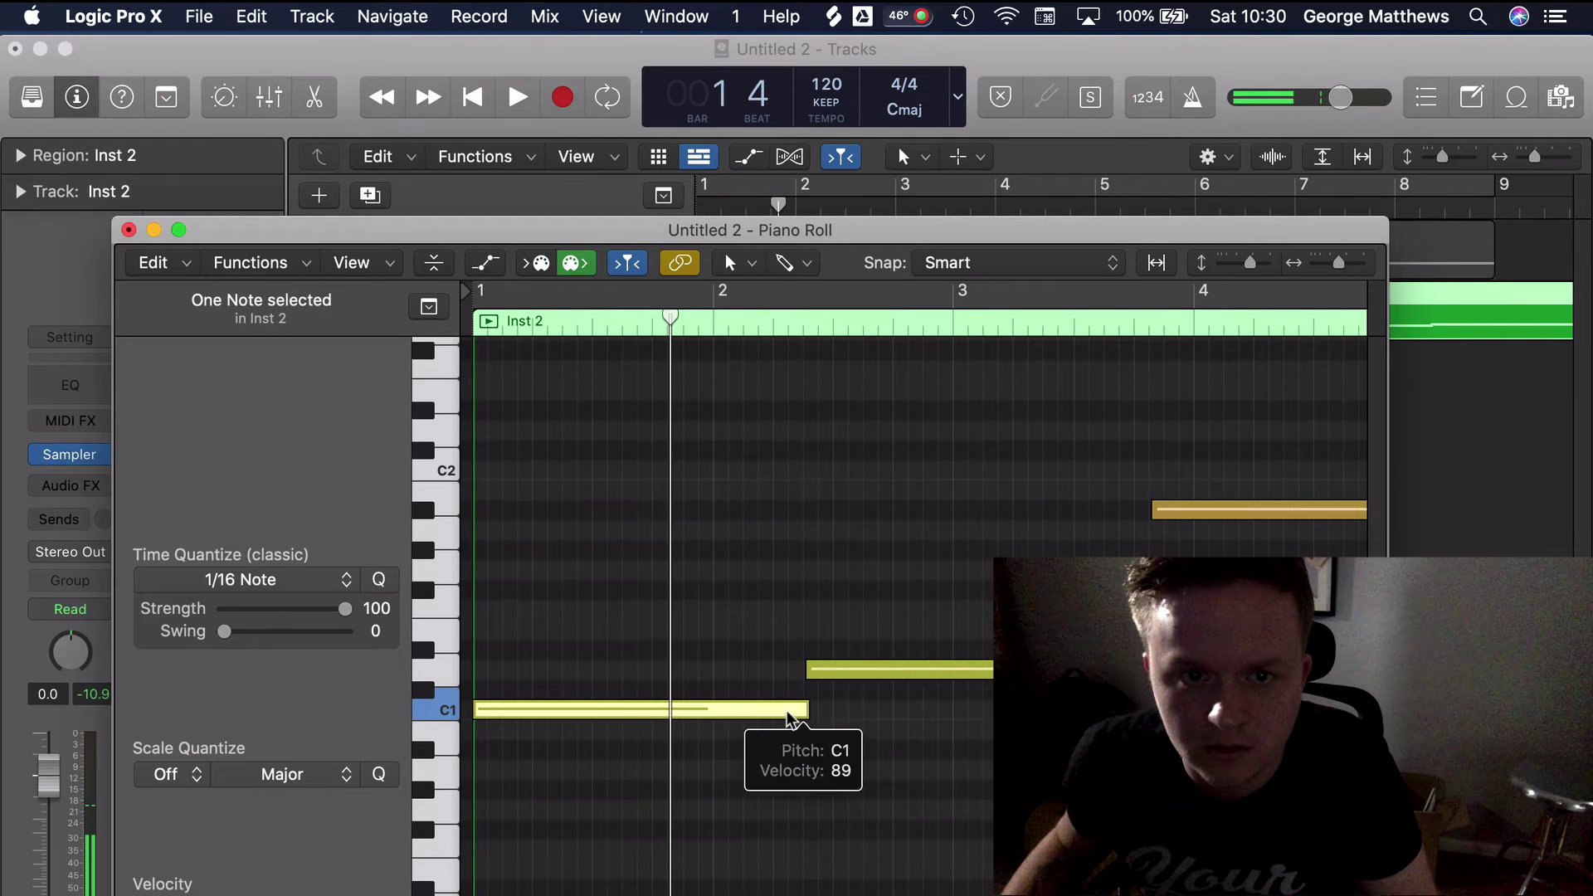
{"action": "left_click_drag", "start_coordinate": [792, 714], "coordinate": [705, 744]}
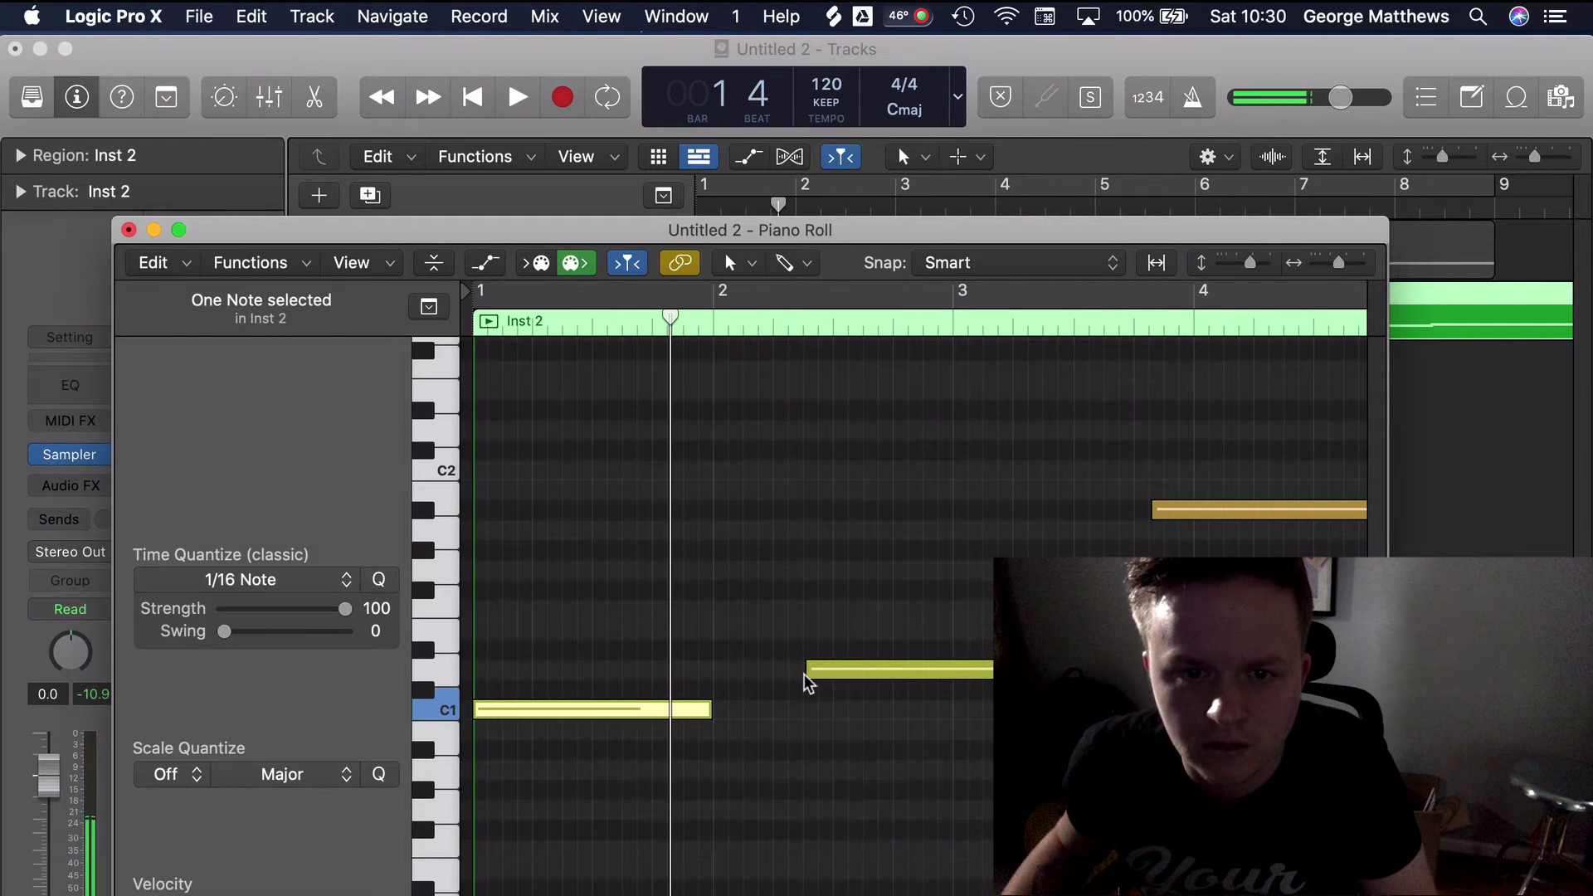
{"action": "left_click_drag", "start_coordinate": [807, 674], "coordinate": [712, 740]}
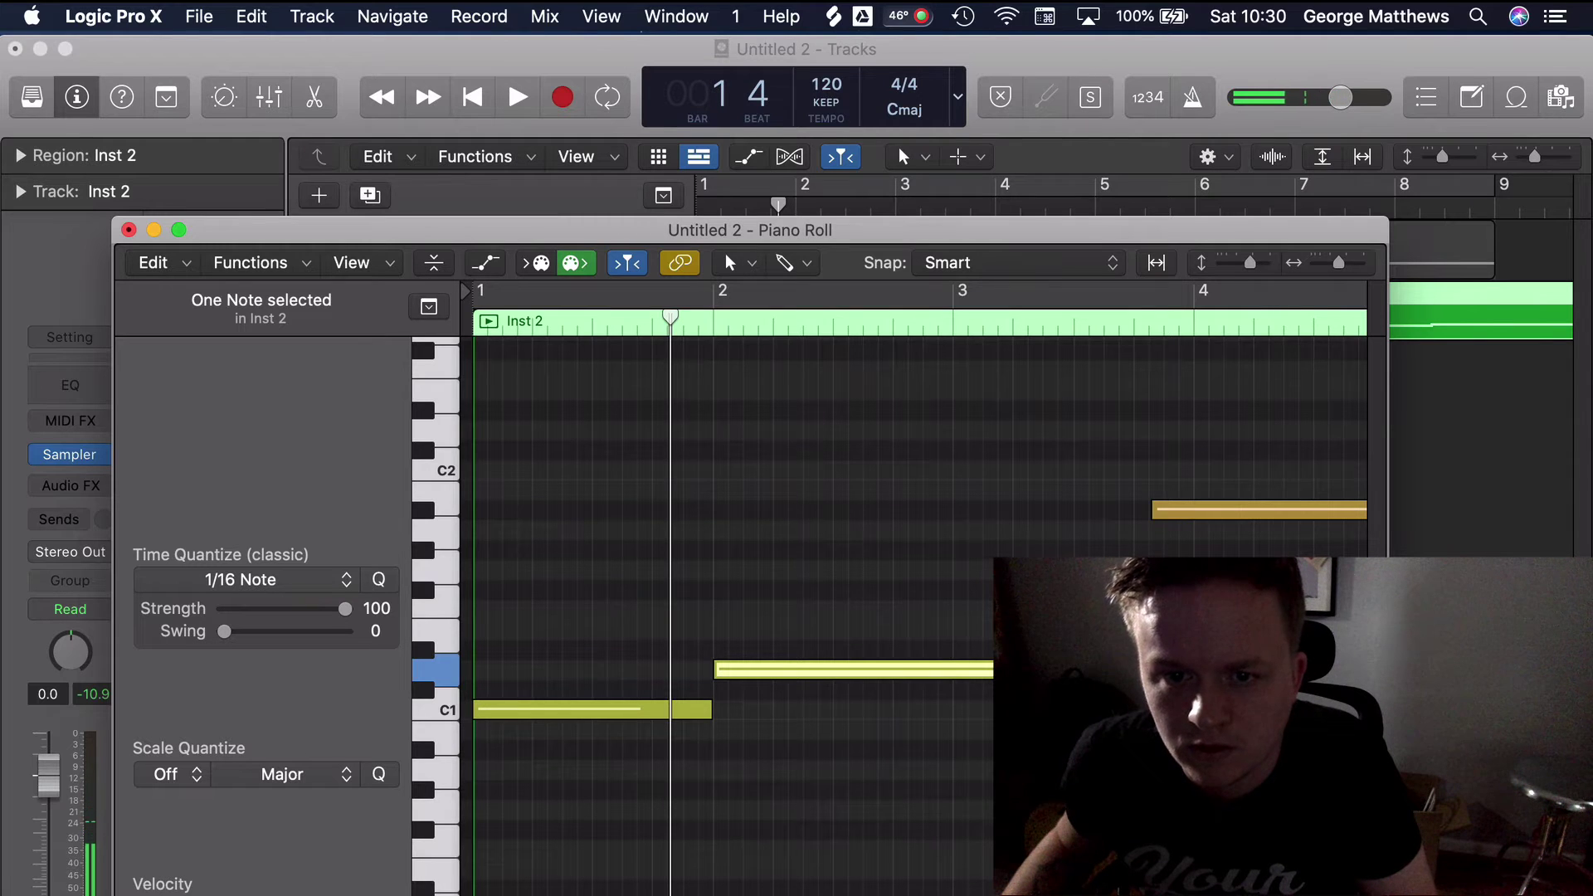
{"action": "left_click_drag", "start_coordinate": [1000, 670], "coordinate": [951, 731]}
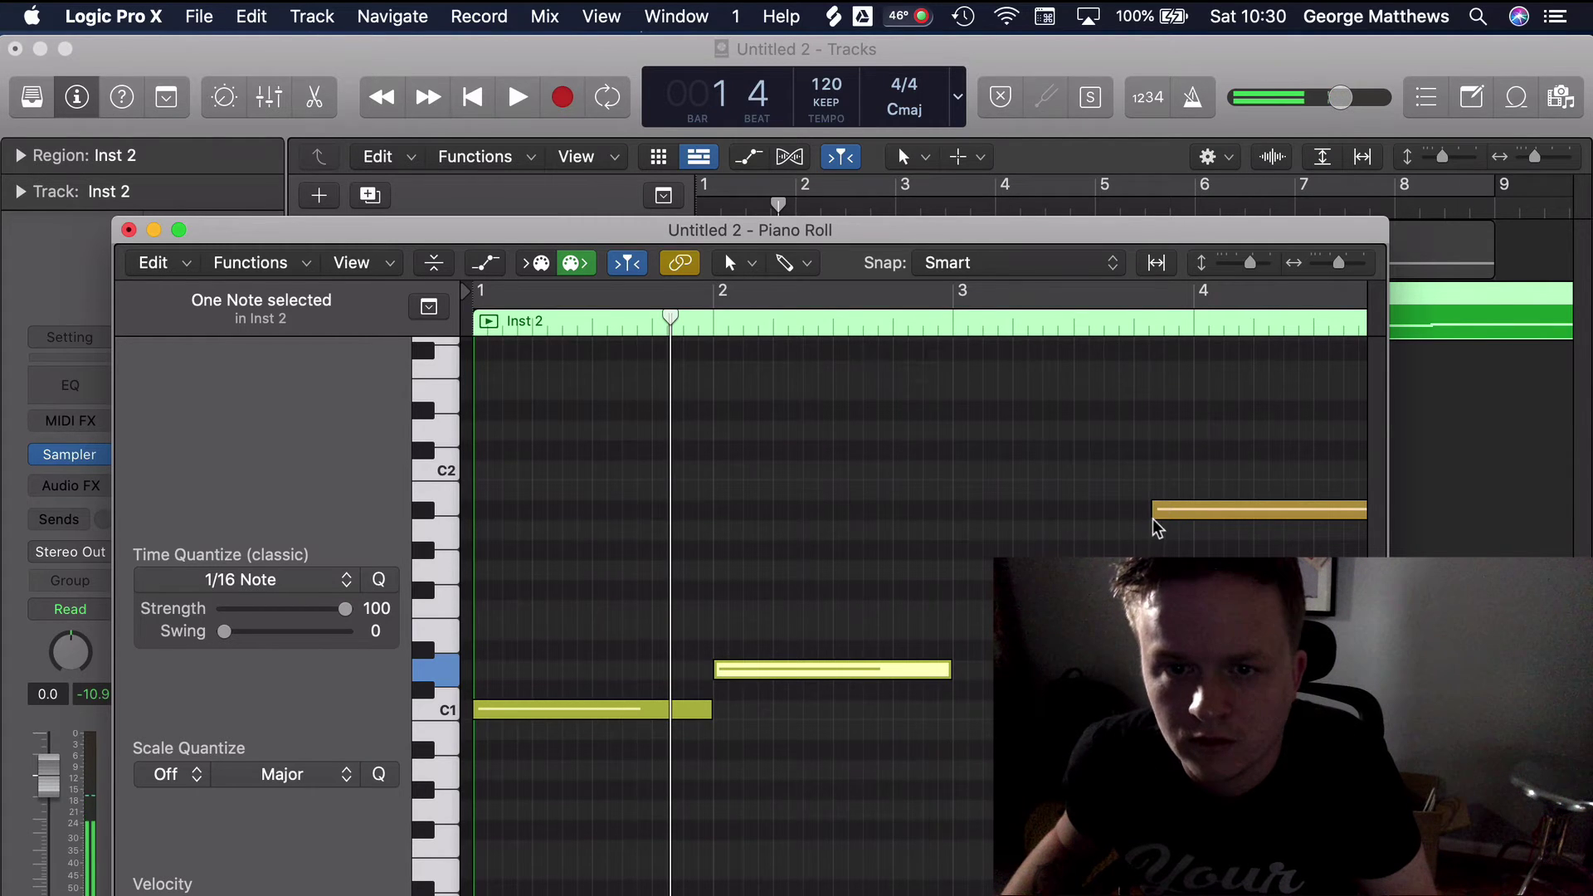
{"action": "left_click_drag", "start_coordinate": [1157, 527], "coordinate": [954, 552]}
{"action": "key", "text": "space"}
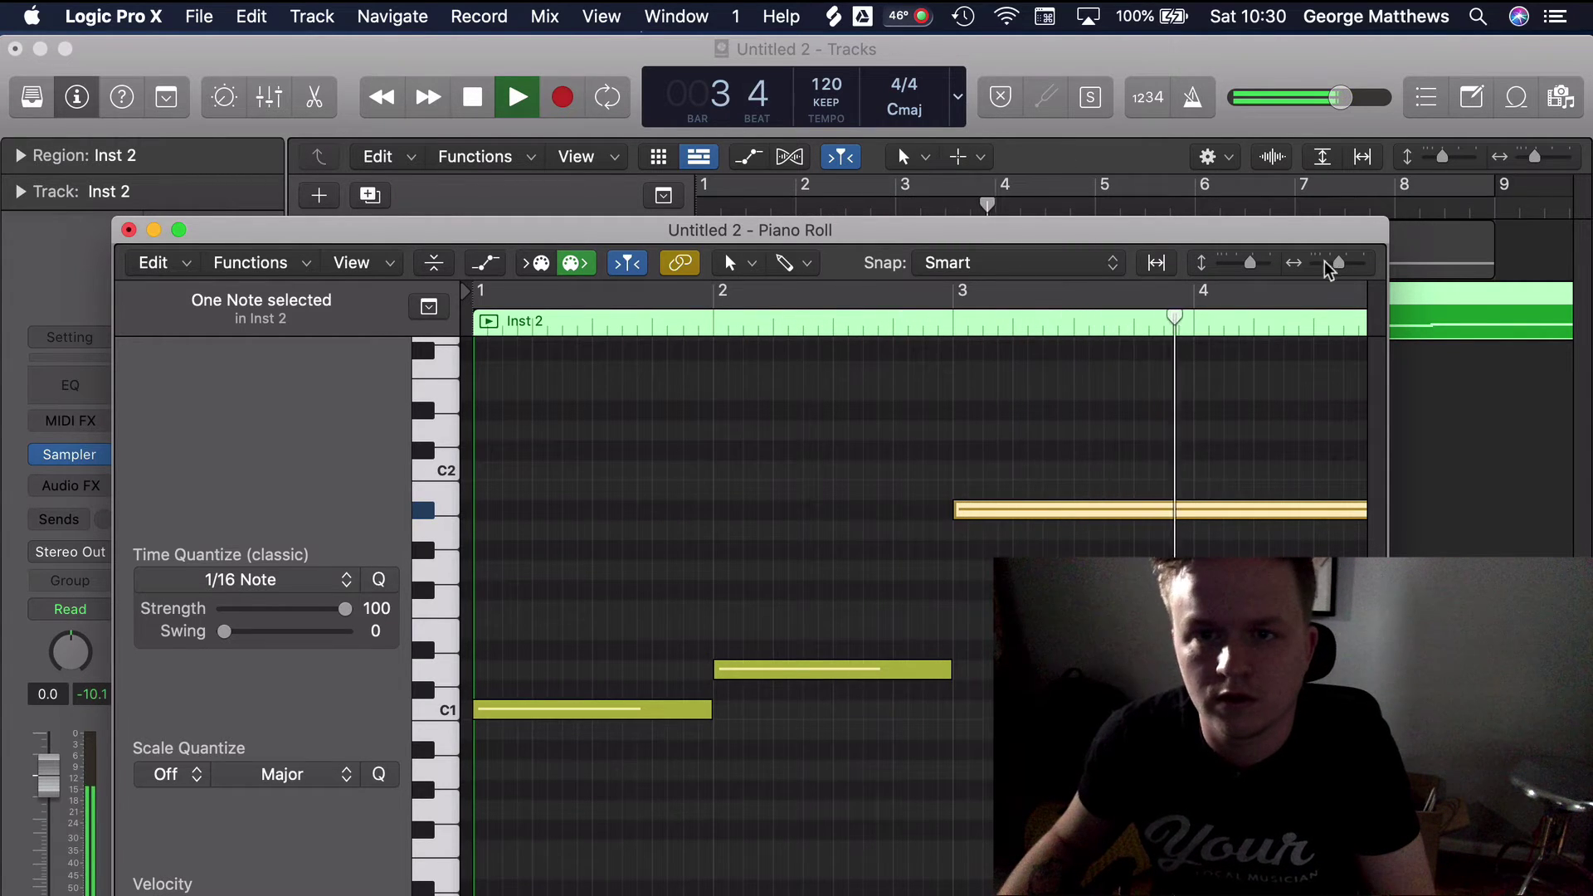
- Delete the three leftover later notes and shorten the A#1 note to end mid bar 4
{"action": "left_click_drag", "start_coordinate": [1328, 264], "coordinate": [1322, 264]}
{"action": "key", "text": "space"}
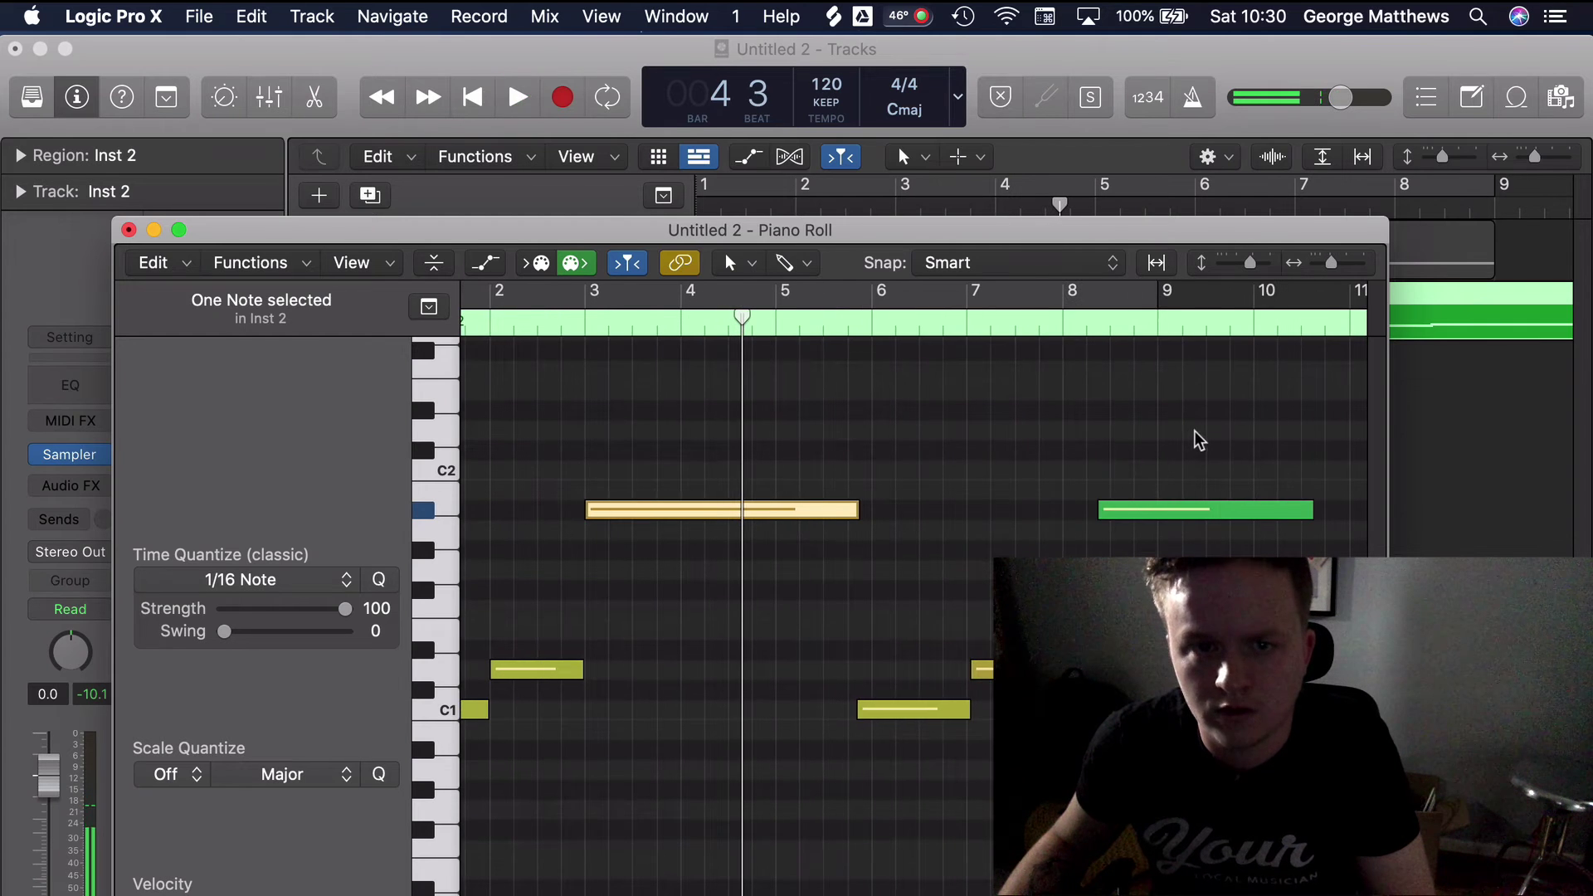
{"action": "left_click_drag", "start_coordinate": [1200, 440], "coordinate": [907, 758]}
{"action": "key", "text": "Delete"}
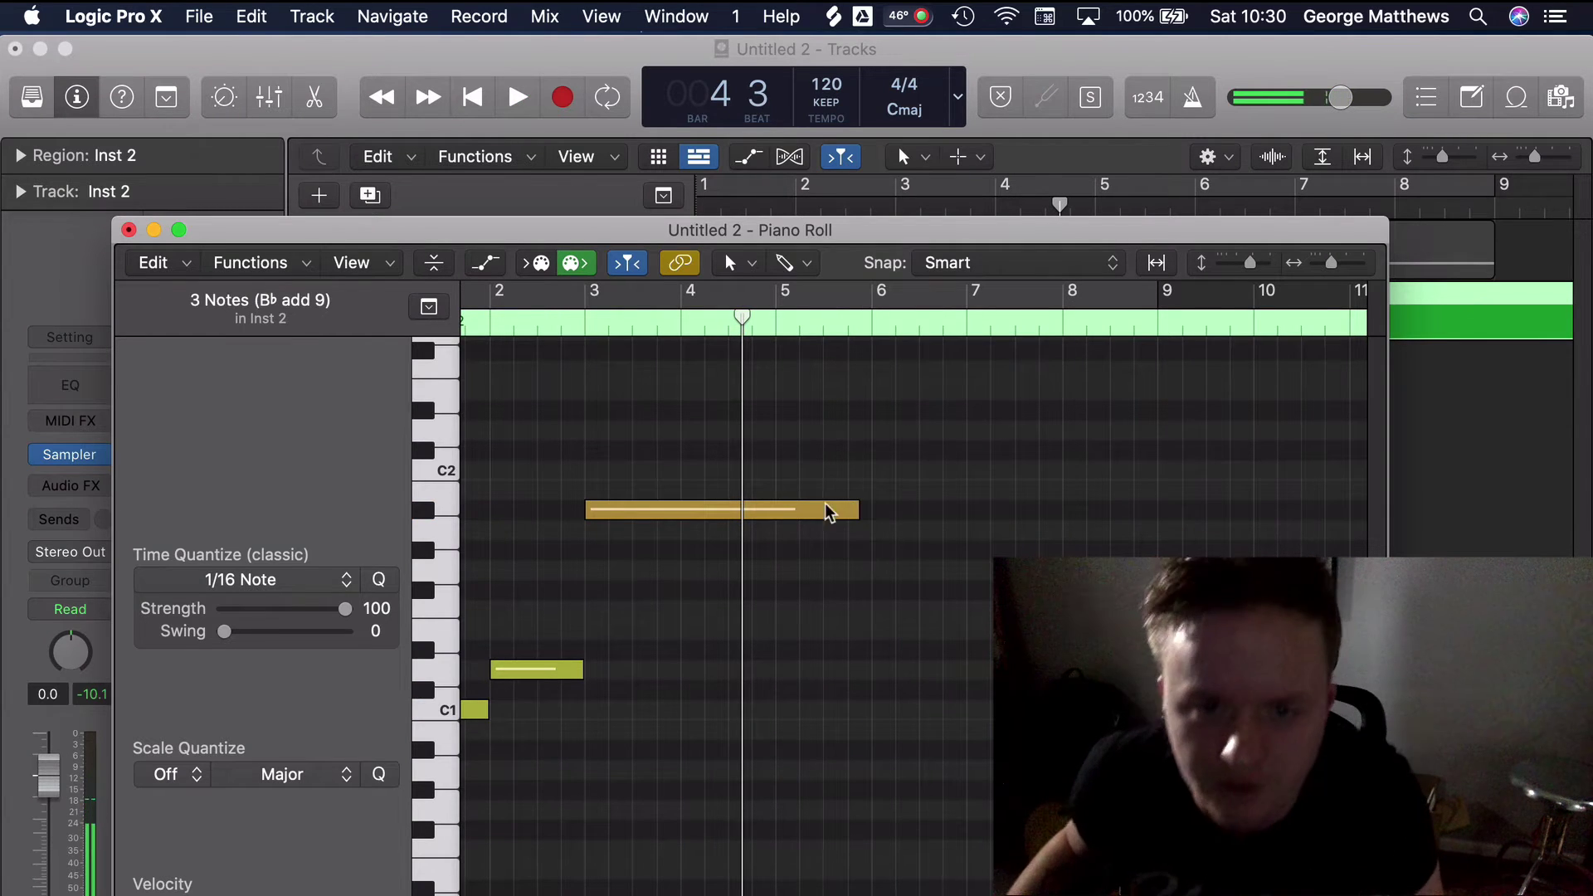
{"action": "left_click_drag", "start_coordinate": [830, 512], "coordinate": [780, 532]}
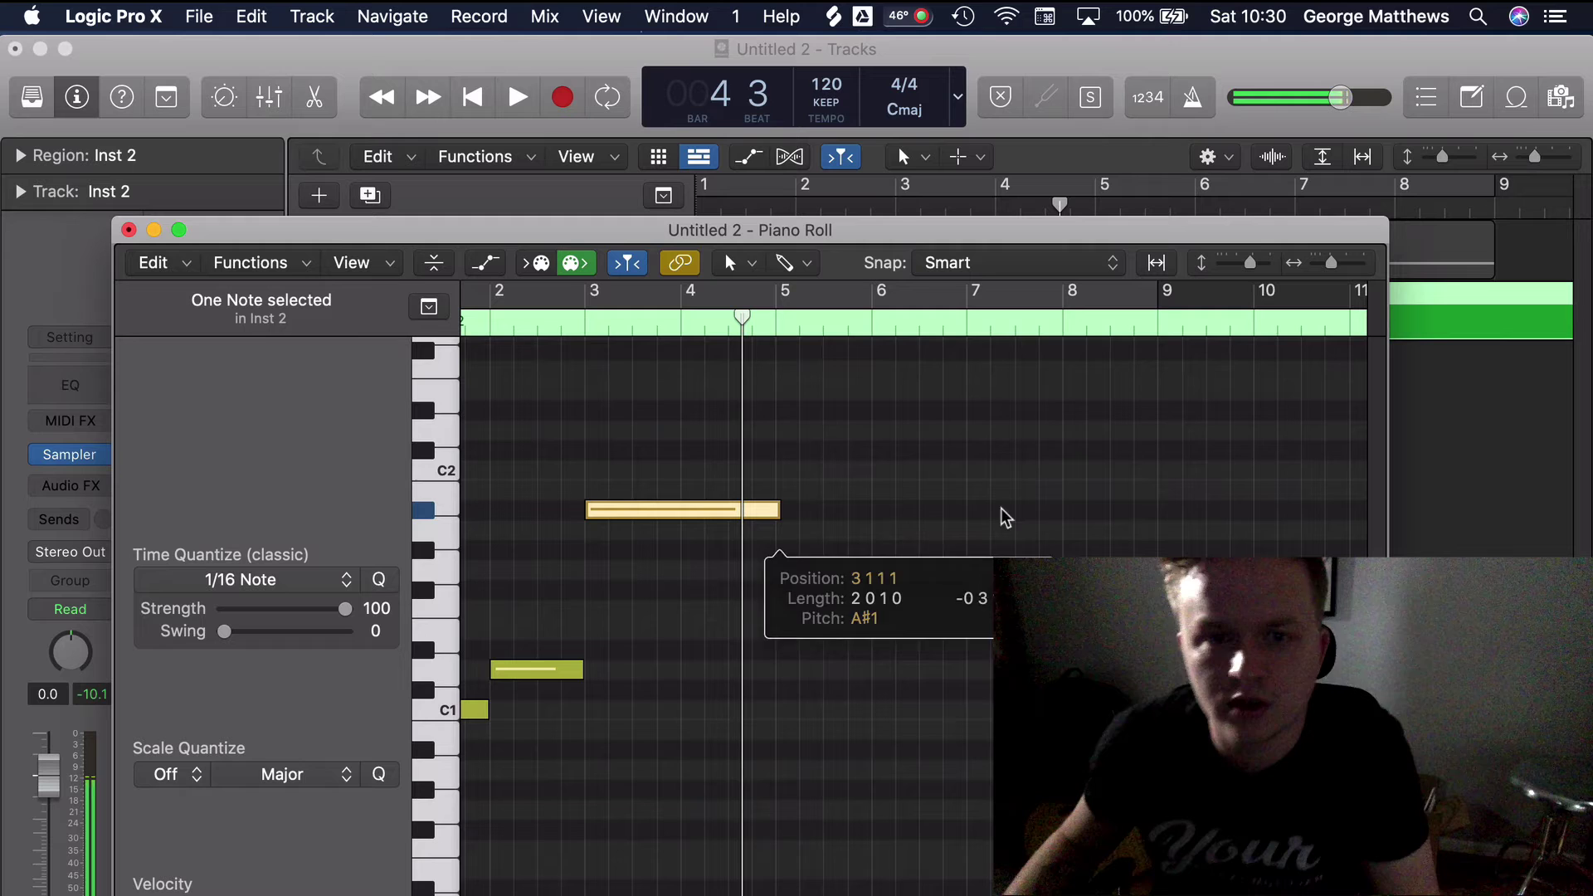
- Split the Inst 2 region at bar 5 with Scissors and delete the pieces after it
{"action": "left_click", "coordinate": [128, 230]}
{"action": "left_click", "coordinate": [1251, 452]}
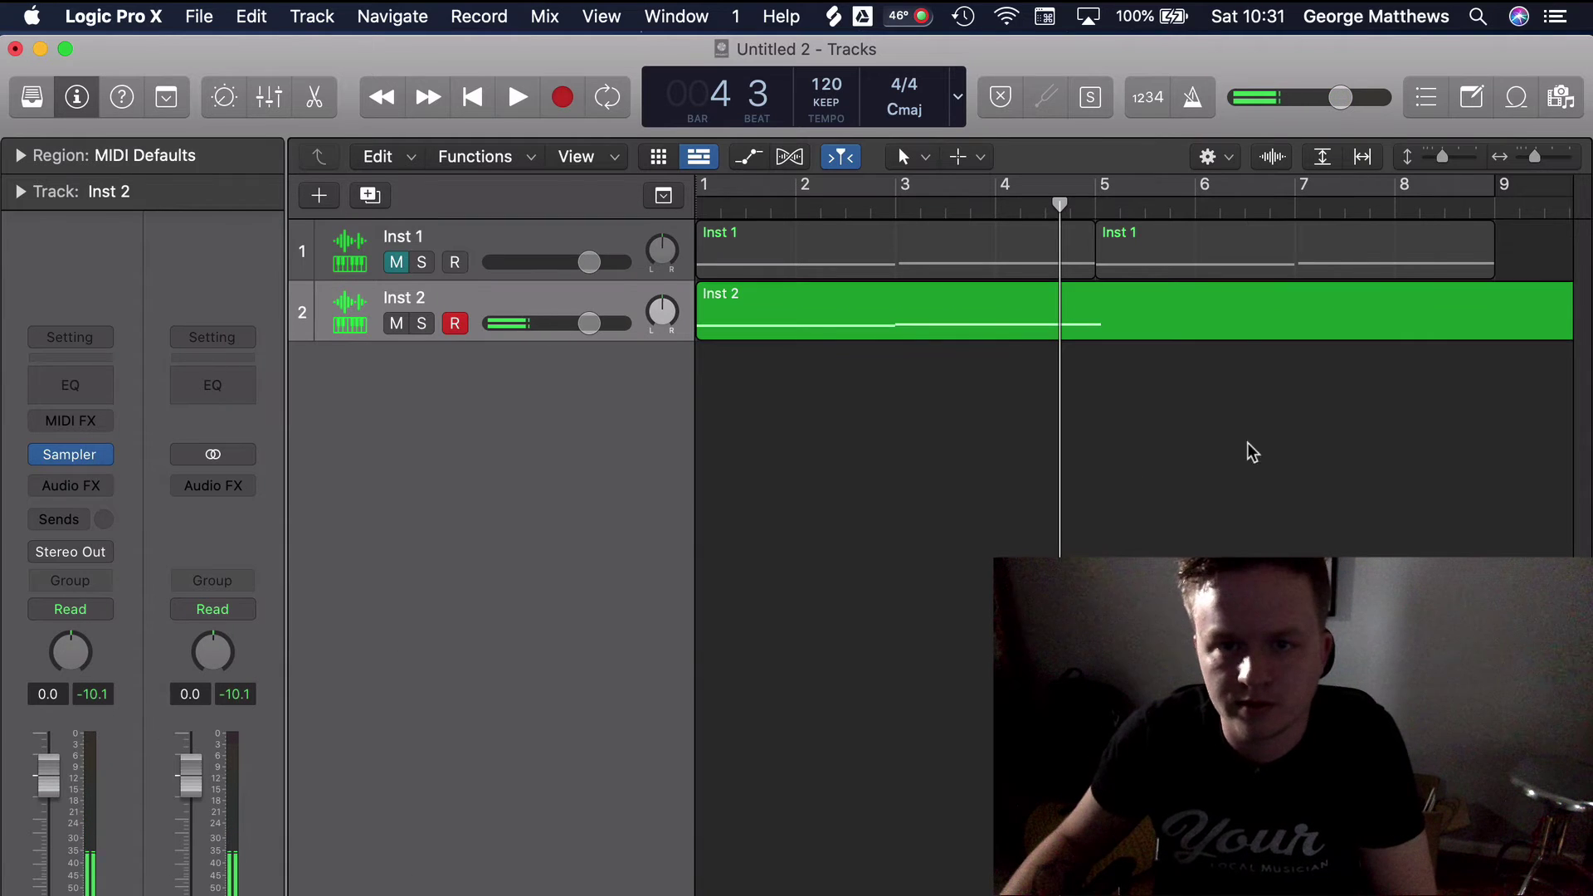
{"action": "left_click", "coordinate": [1073, 307]}
{"action": "left_click_drag", "start_coordinate": [1058, 195], "coordinate": [1095, 232]}
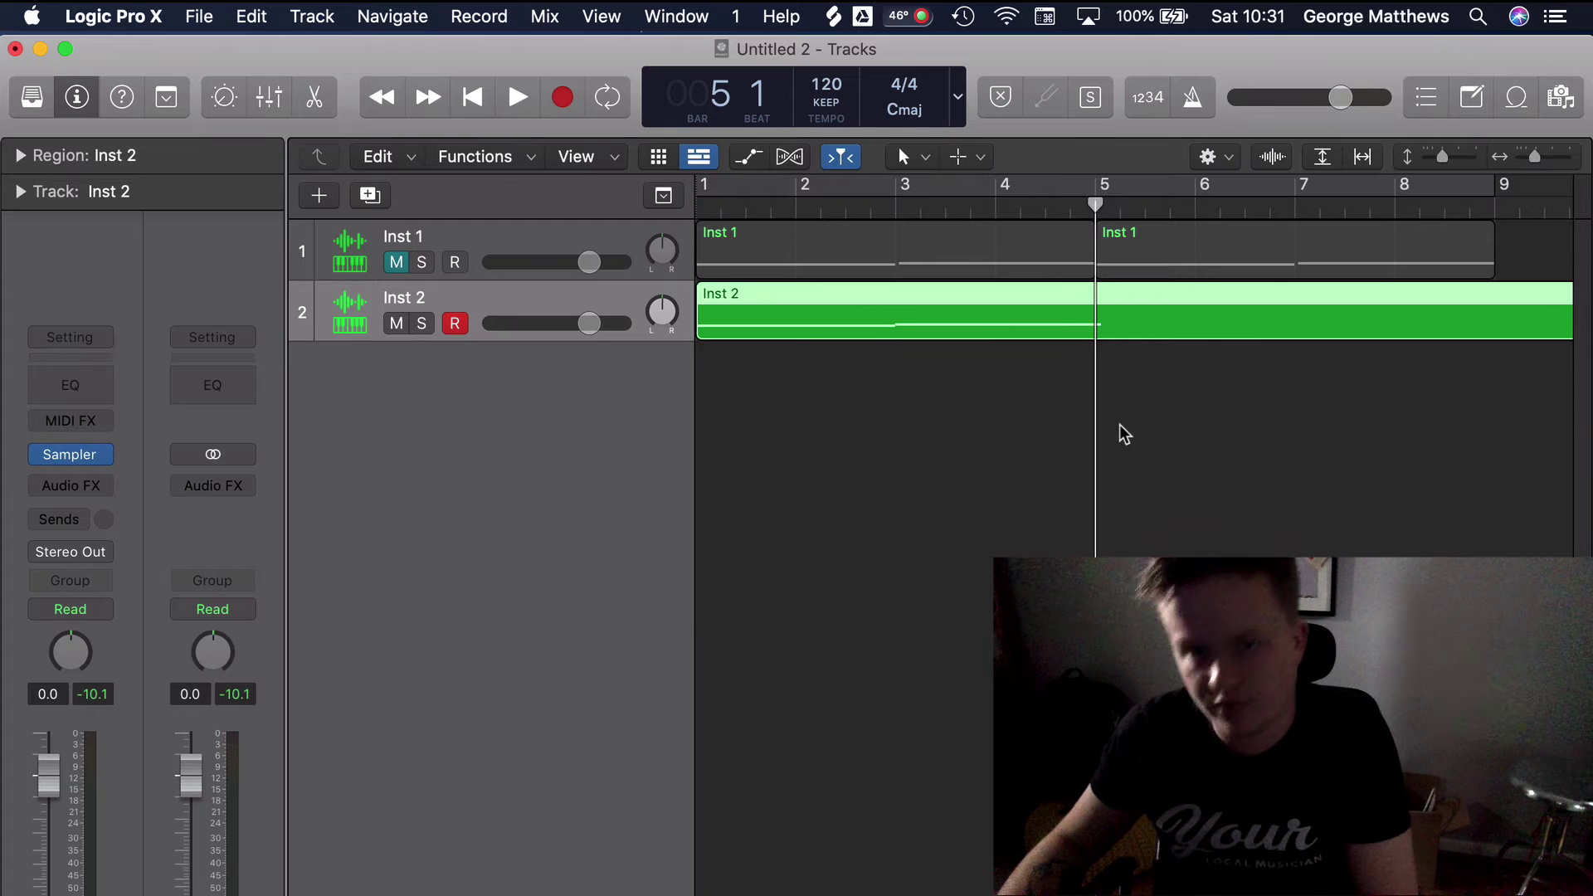
{"action": "key", "text": "t"}
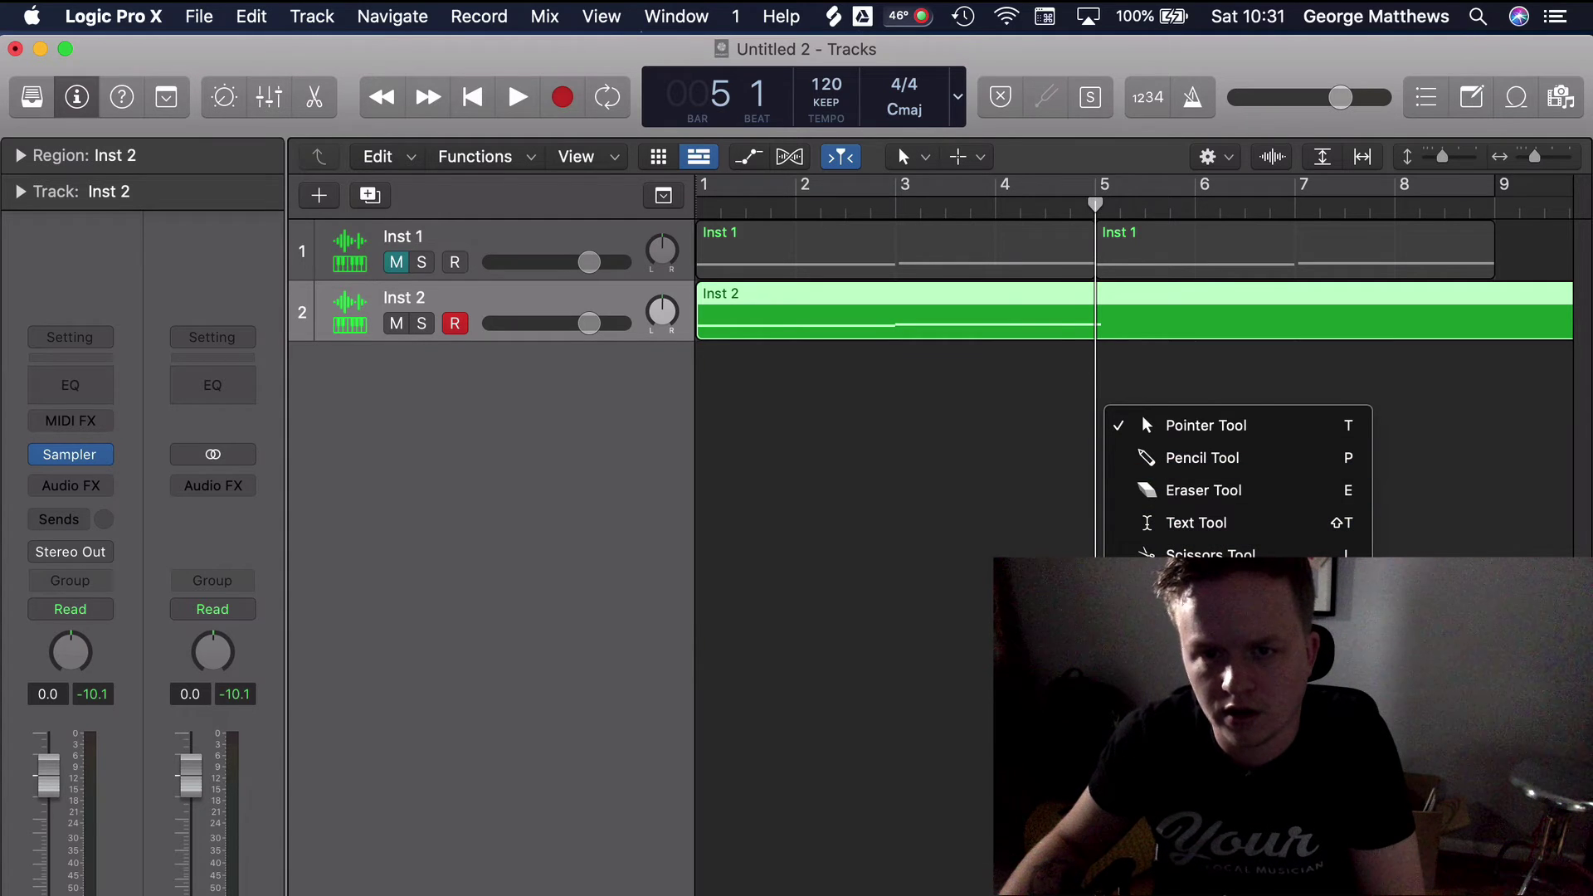
{"action": "left_click", "coordinate": [1195, 552]}
{"action": "left_click", "coordinate": [1096, 319]}
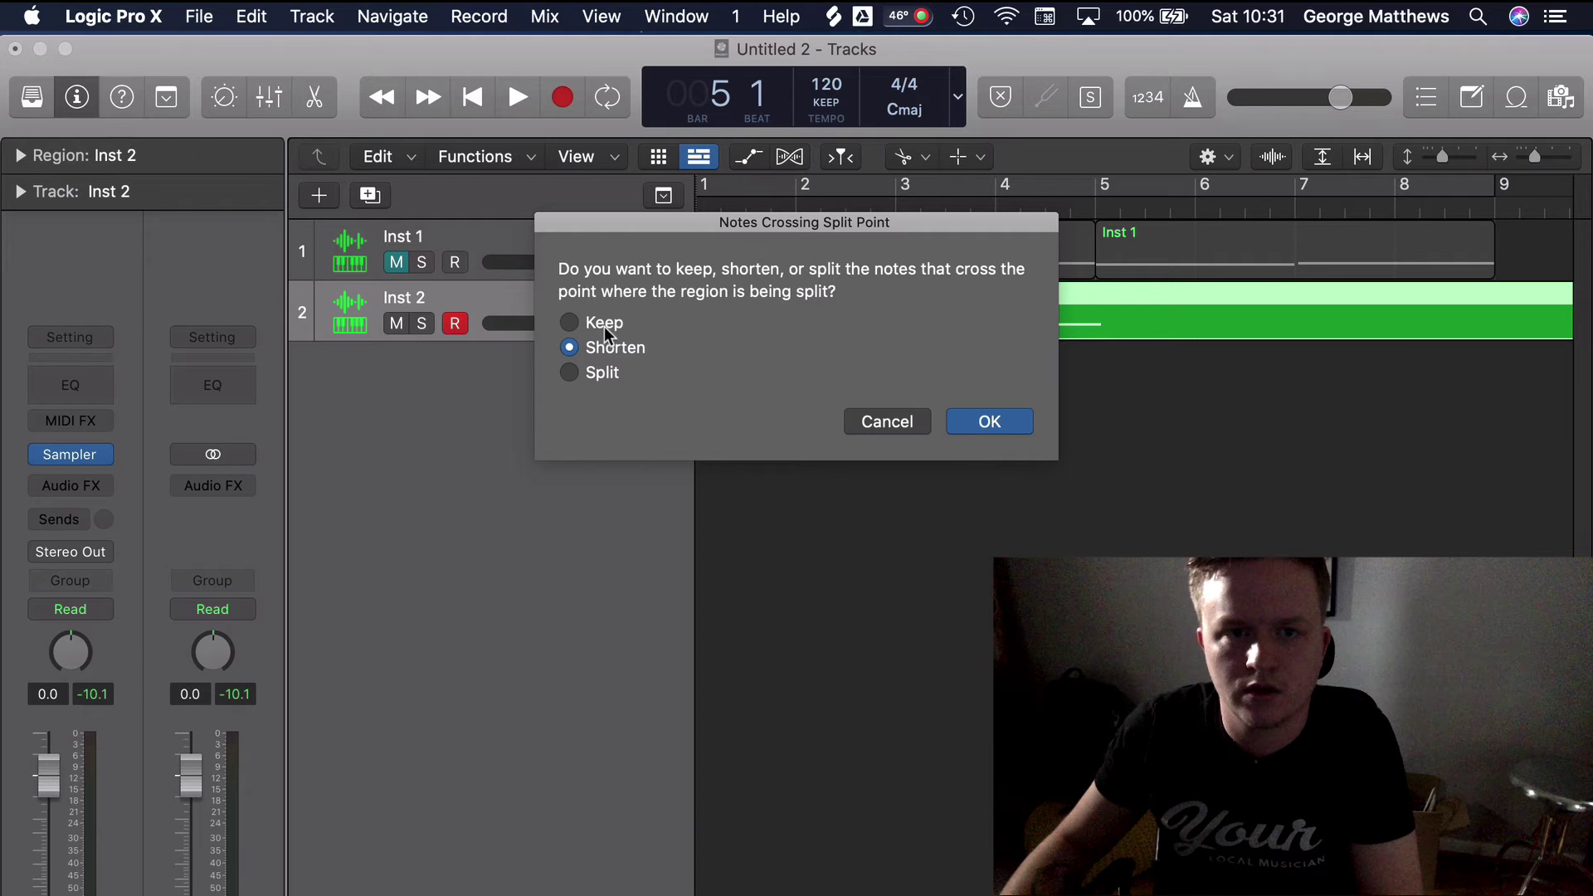
{"action": "left_click", "coordinate": [987, 422]}
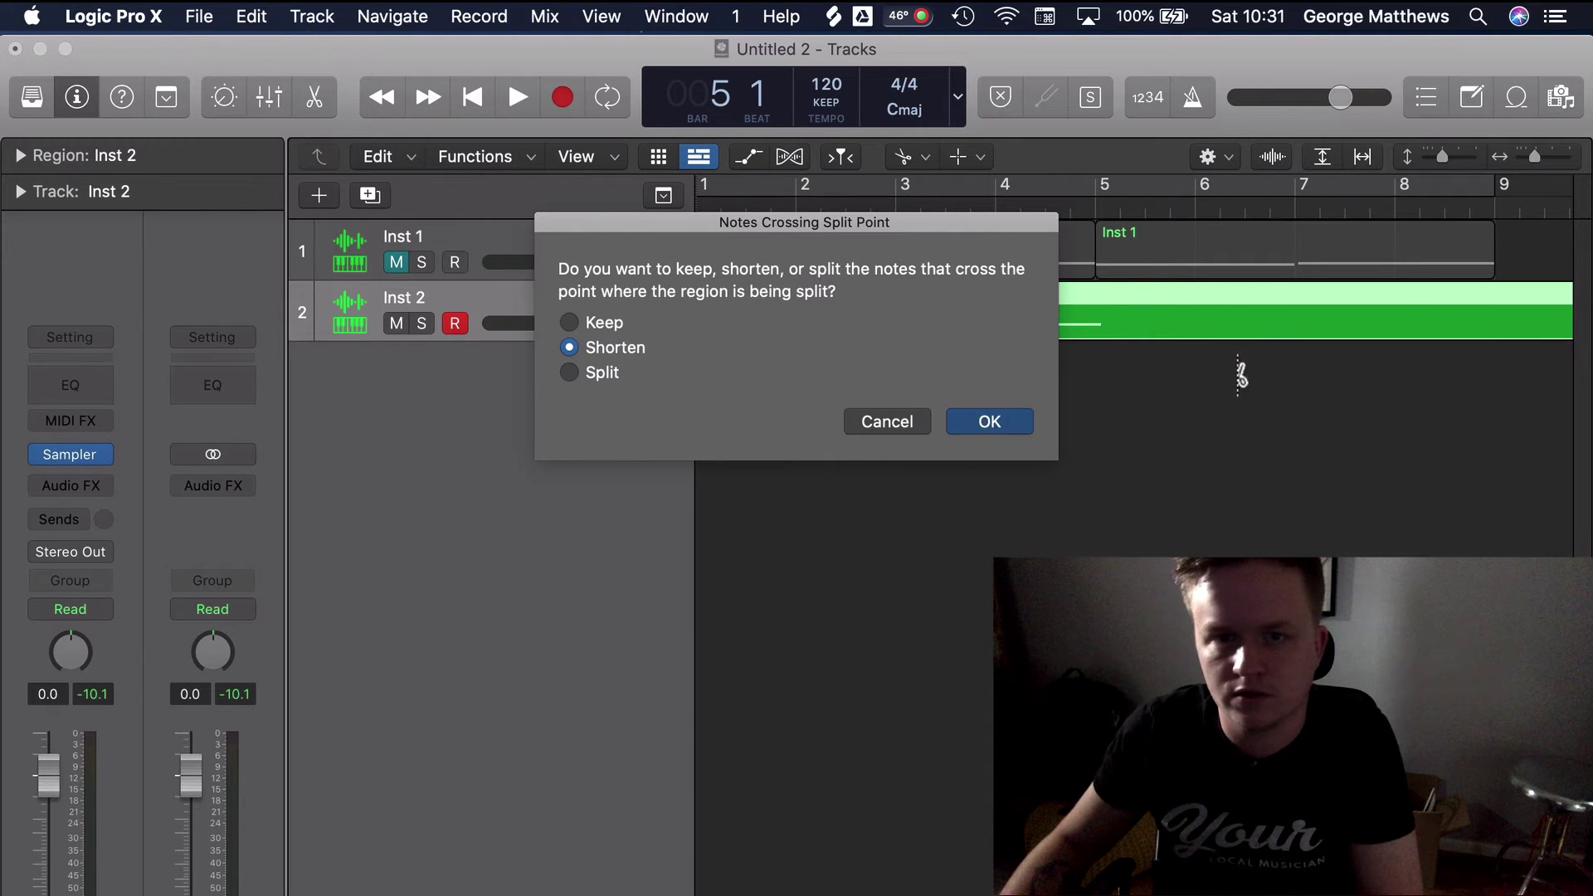
{"action": "left_click", "coordinate": [1268, 328]}
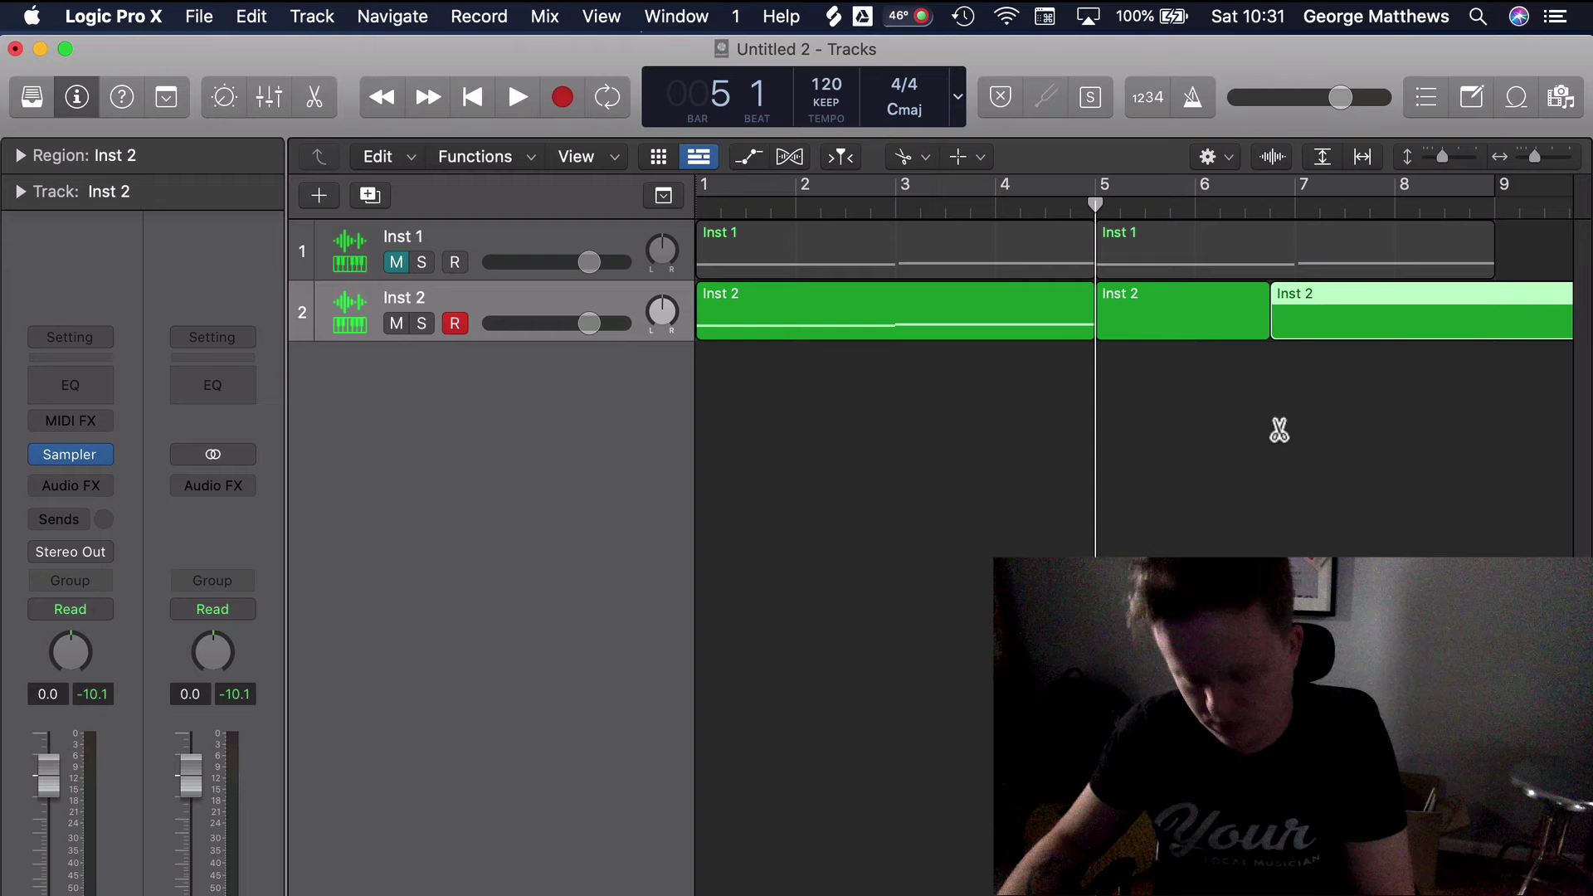
{"action": "key", "text": "Delete"}
{"action": "key", "text": "Left"}
{"action": "key", "text": "Delete"}
- Repeat the bars 1–5 region to fill bars 5–9 and cycle-play bars 1–9
{"action": "key", "text": "t"}
{"action": "key", "text": "t"}
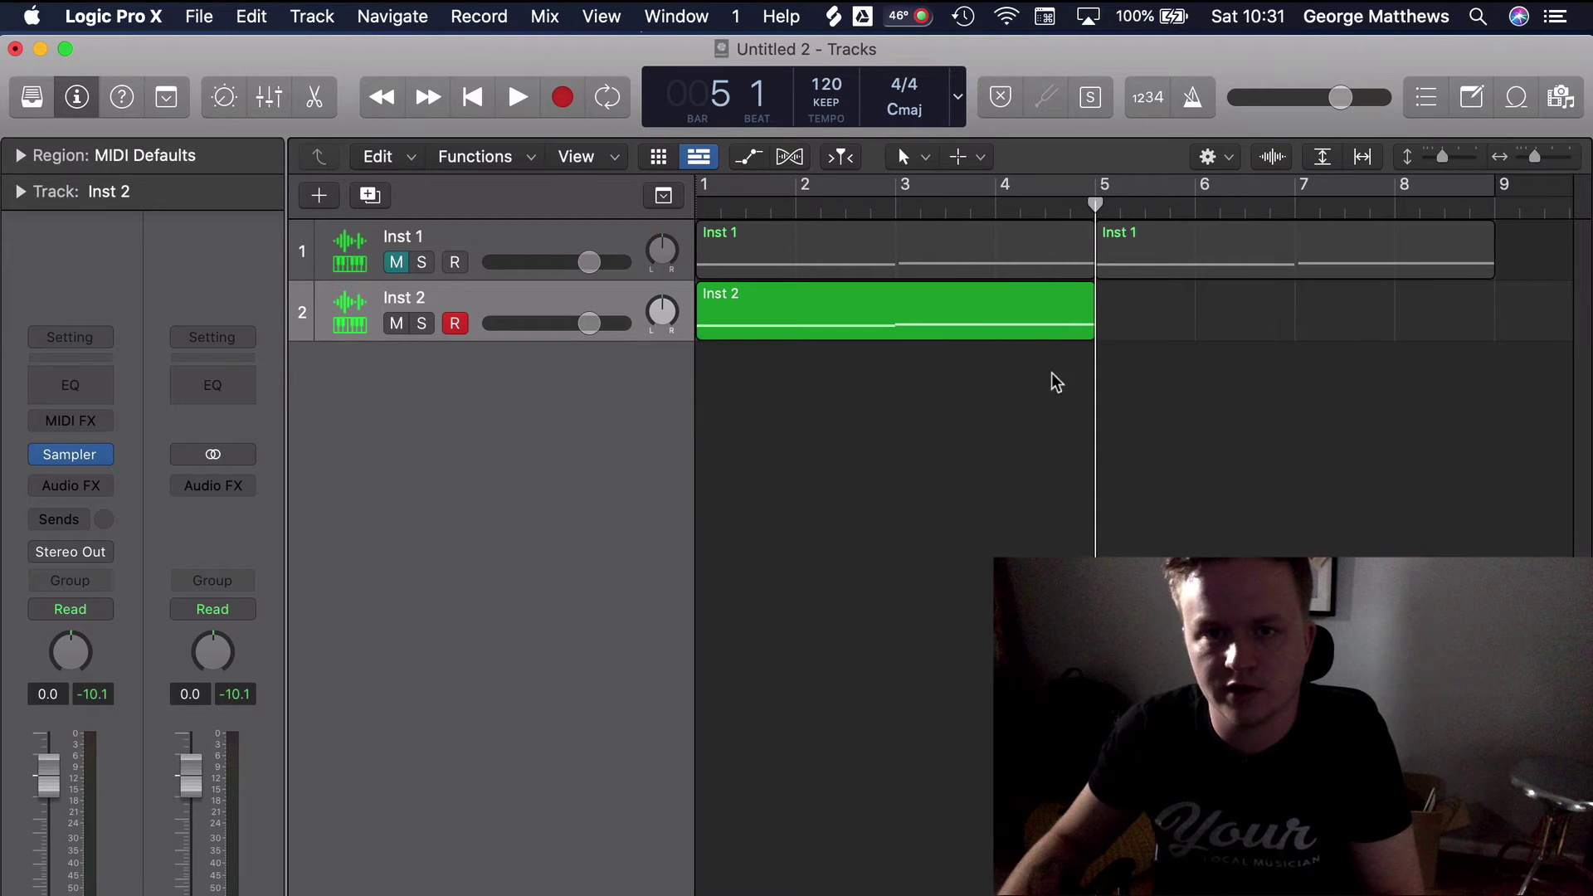
{"action": "key", "text": "Left"}
{"action": "key", "text": "super+r"}
{"action": "left_click", "coordinate": [1135, 417]}
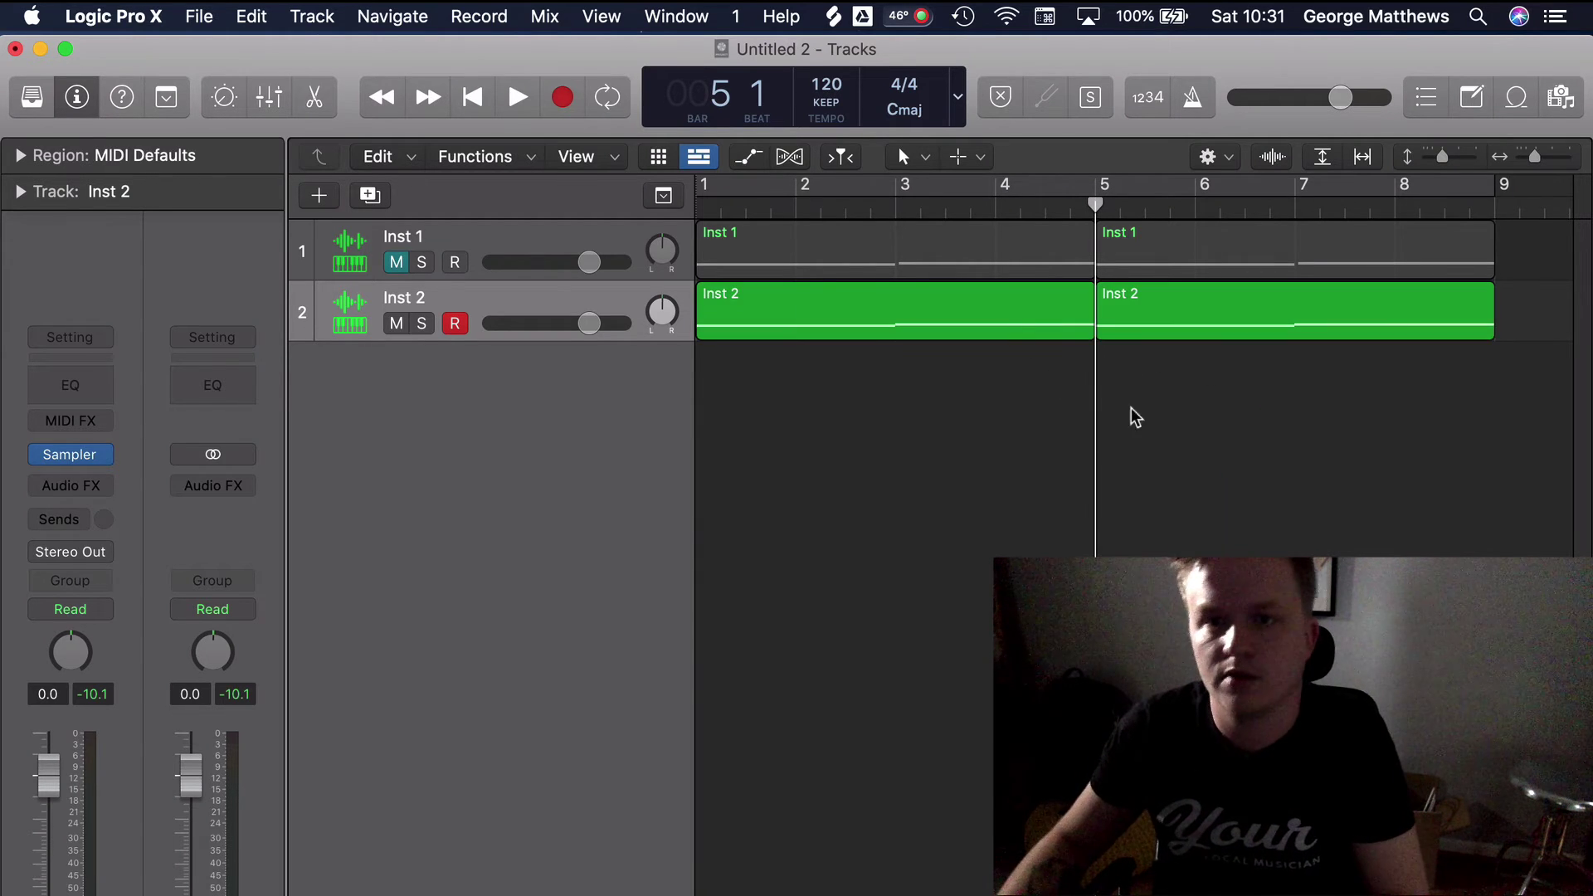
{"action": "left_click", "coordinate": [1444, 204]}
{"action": "left_click", "coordinate": [1412, 188]}
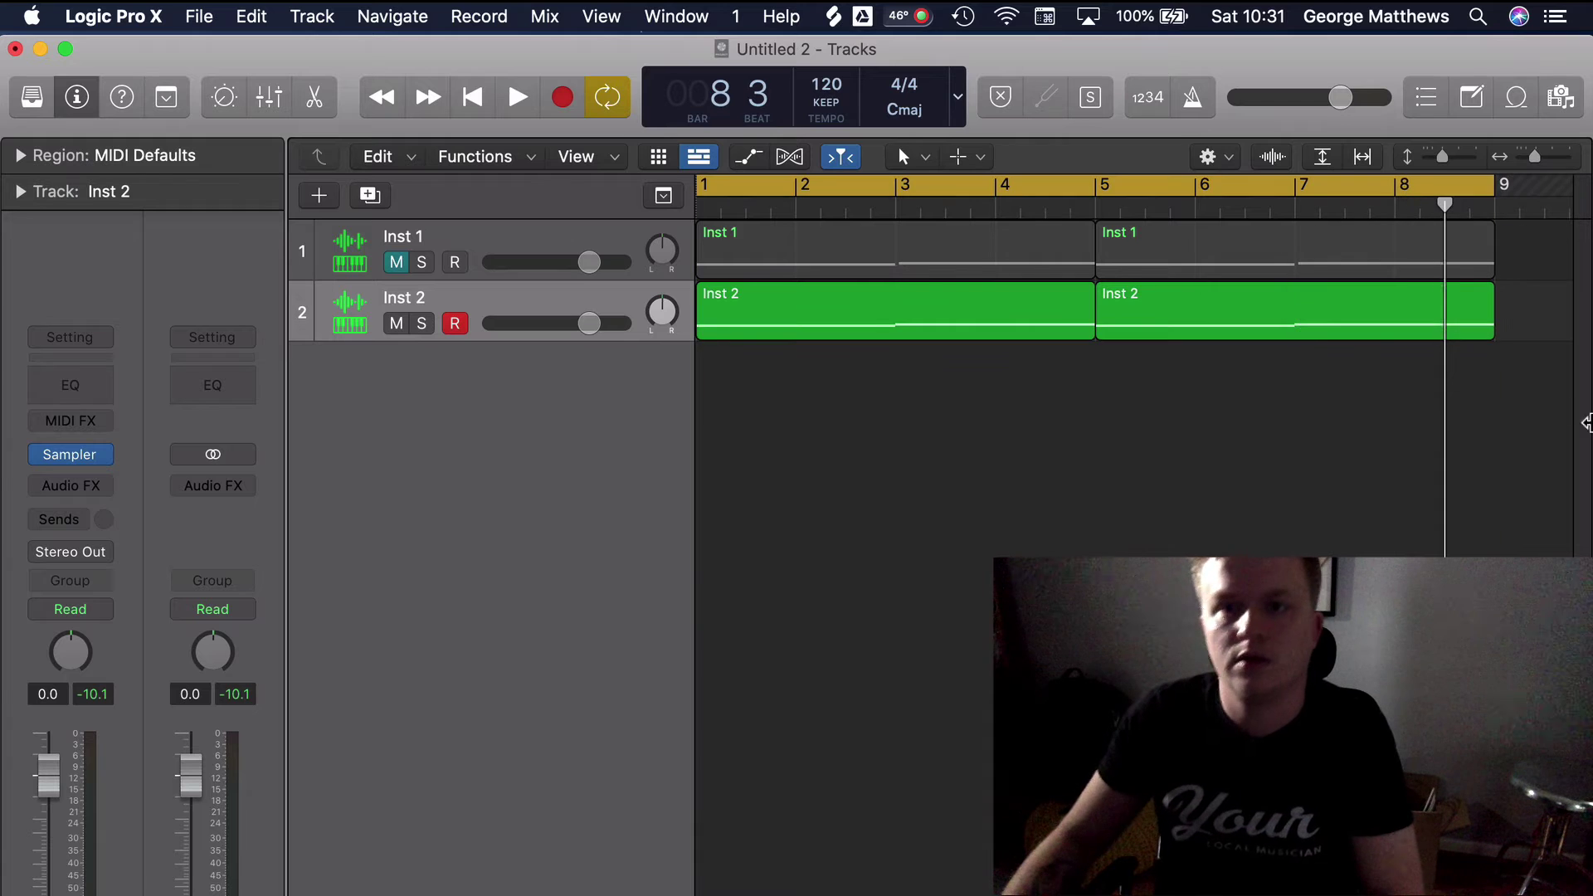
{"action": "key", "text": "space"}
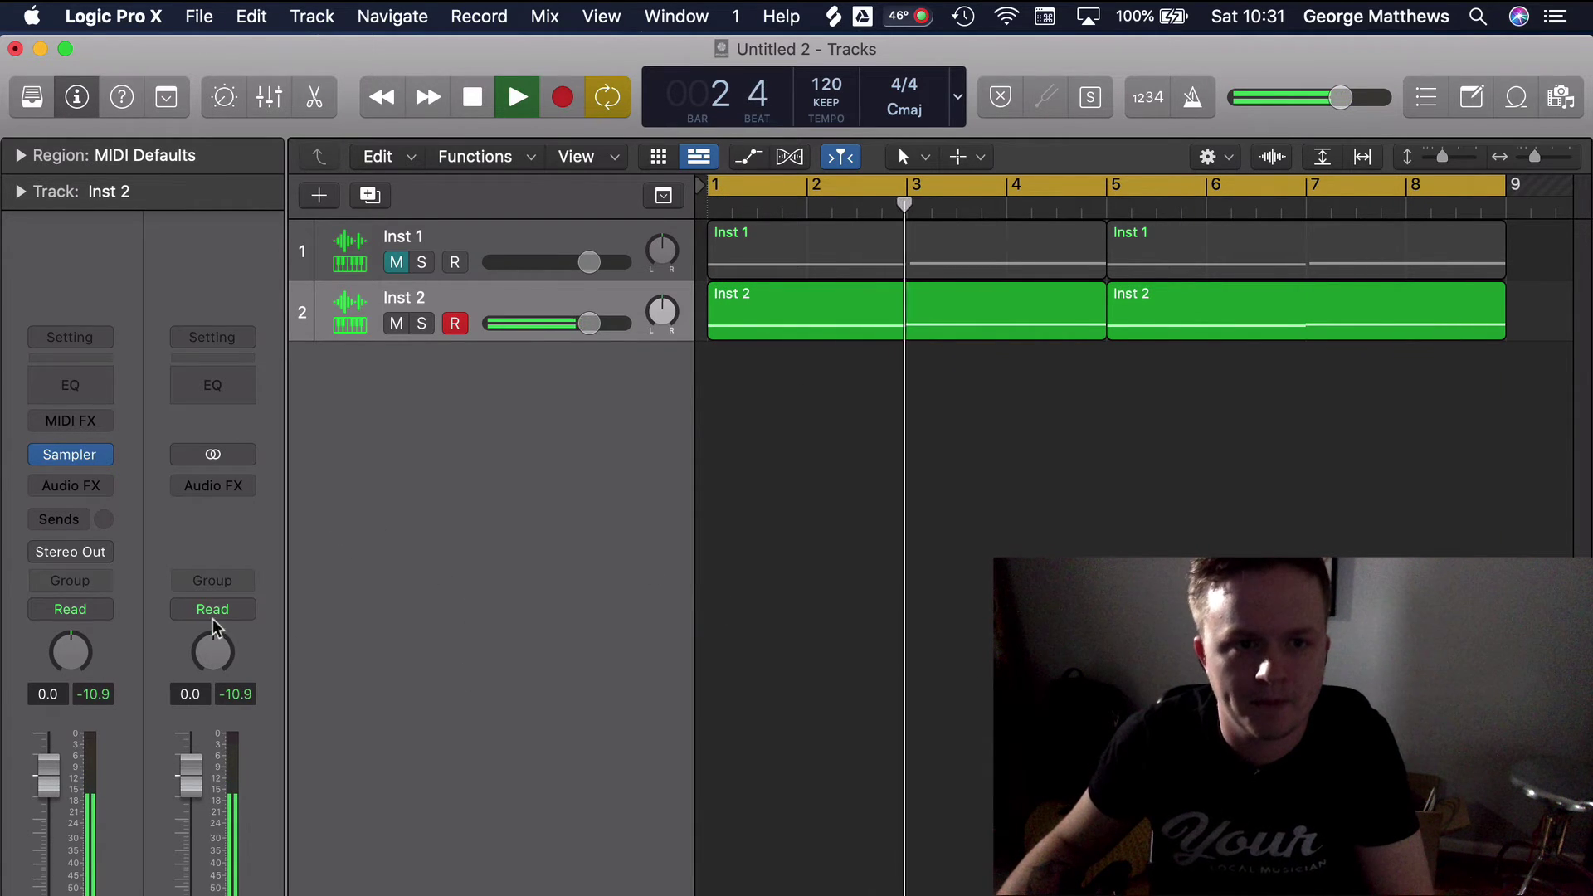
{"action": "mouse_move", "coordinate": [79, 455]}
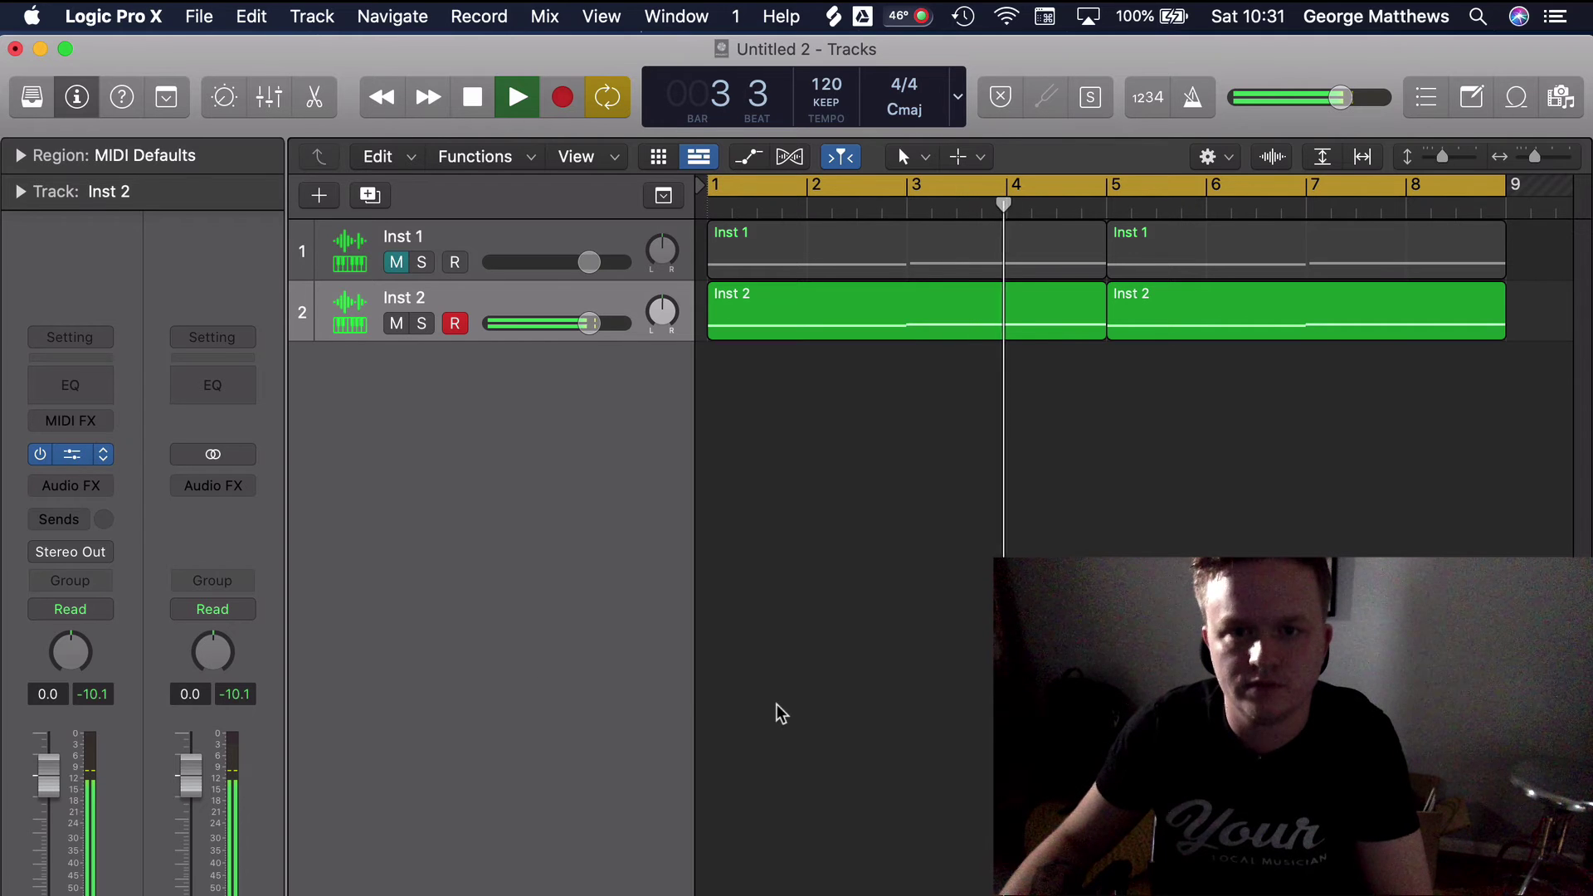
- Show the Db9 Down Strum_1.wav zone waveform in the Sampler and move its sample start slightly later
{"action": "key", "text": "v"}
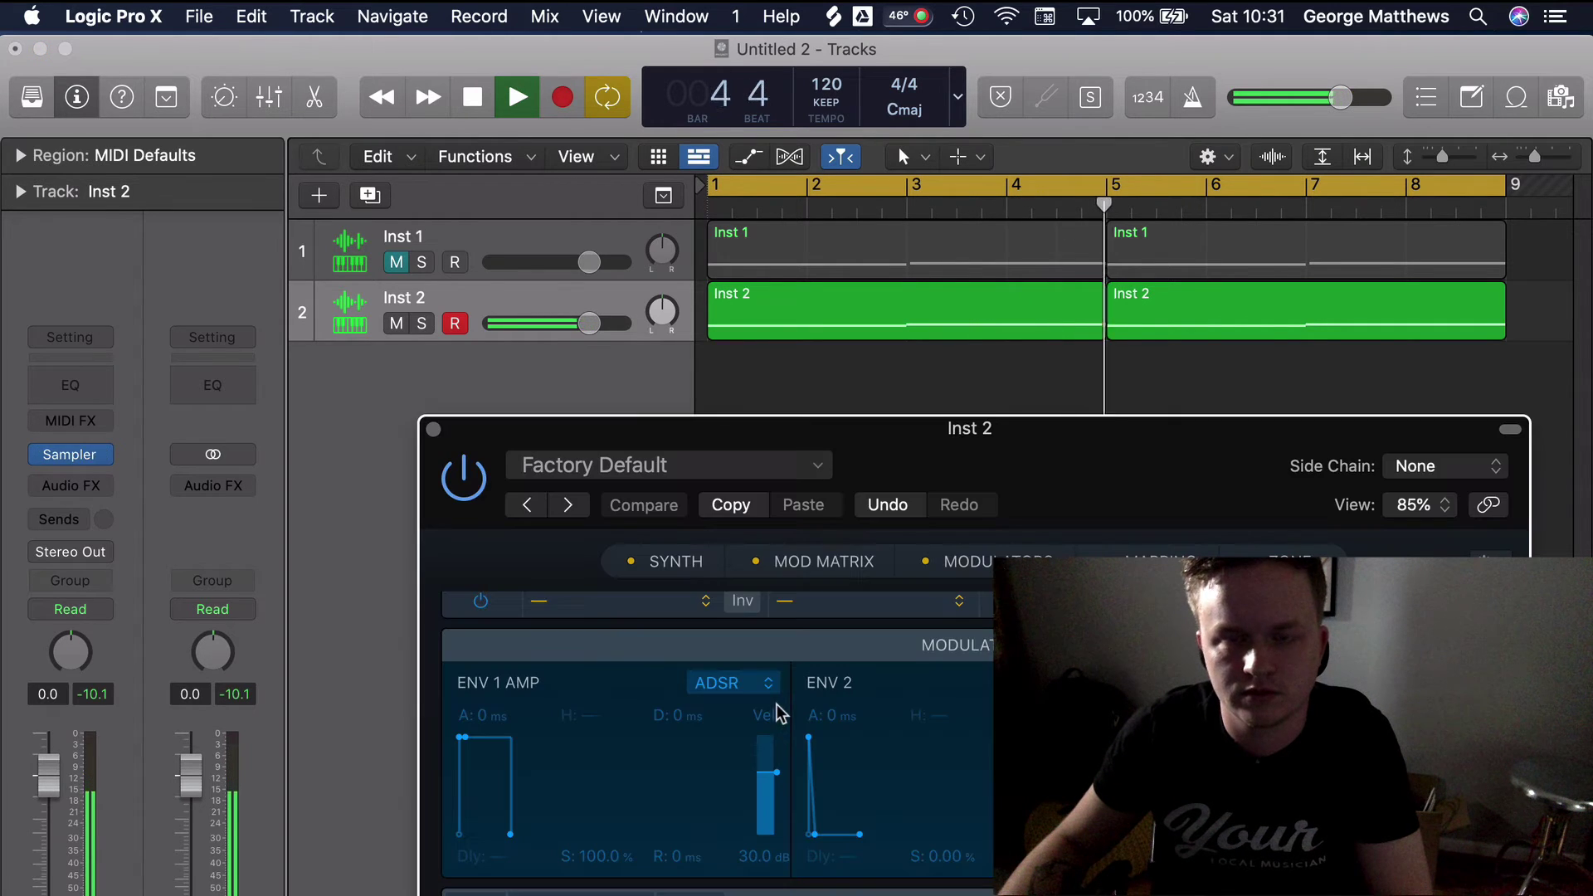
{"action": "key", "text": "space"}
{"action": "left_click_drag", "start_coordinate": [1054, 440], "coordinate": [998, 137]}
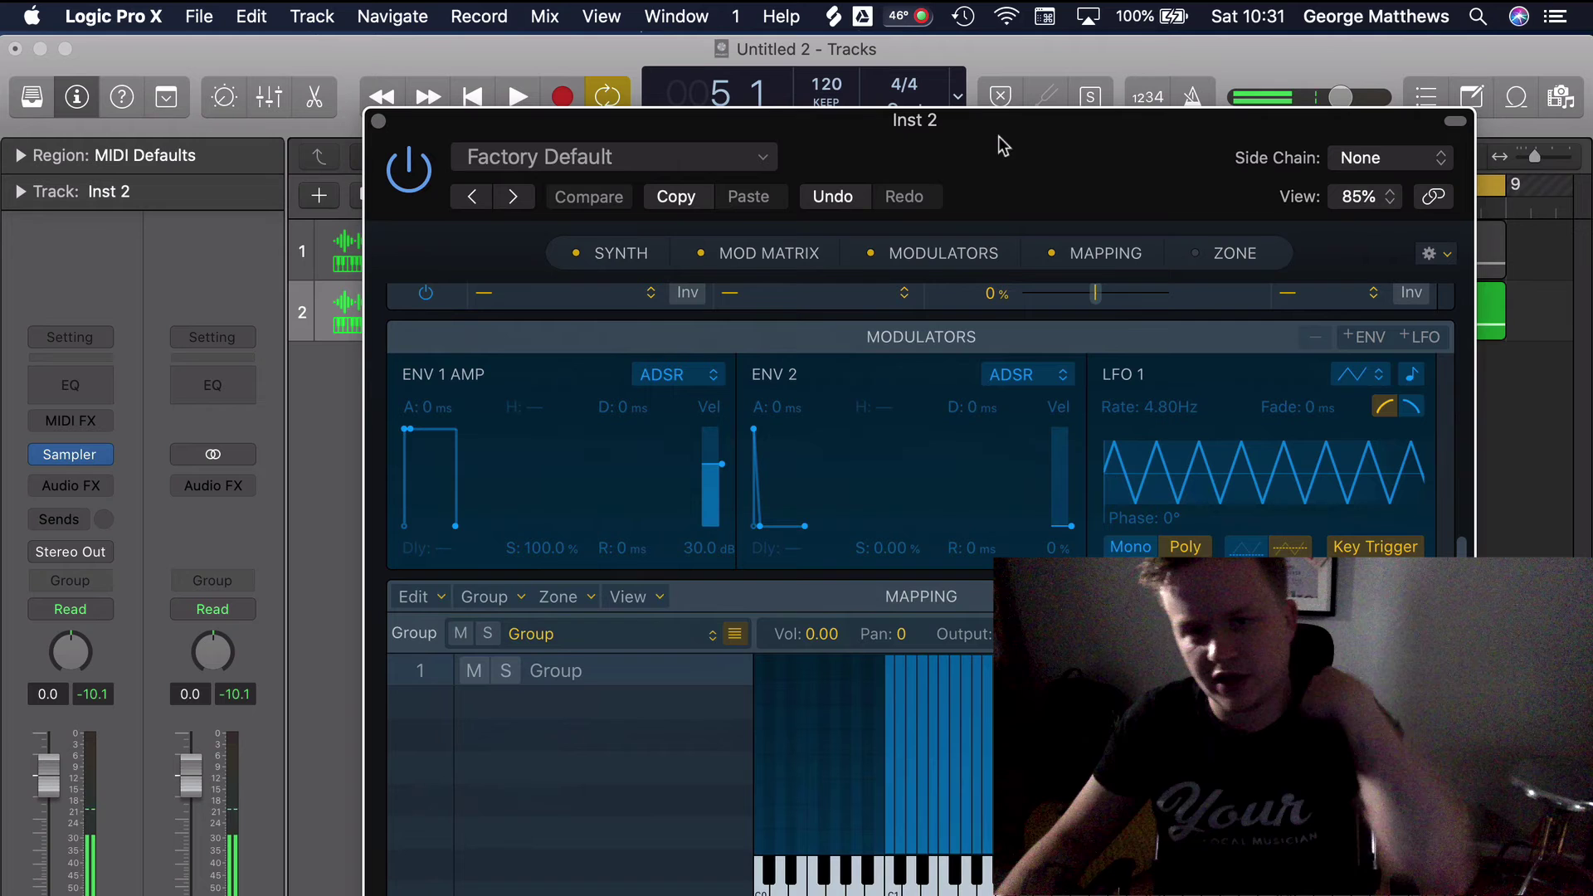
{"action": "left_click", "coordinate": [895, 887]}
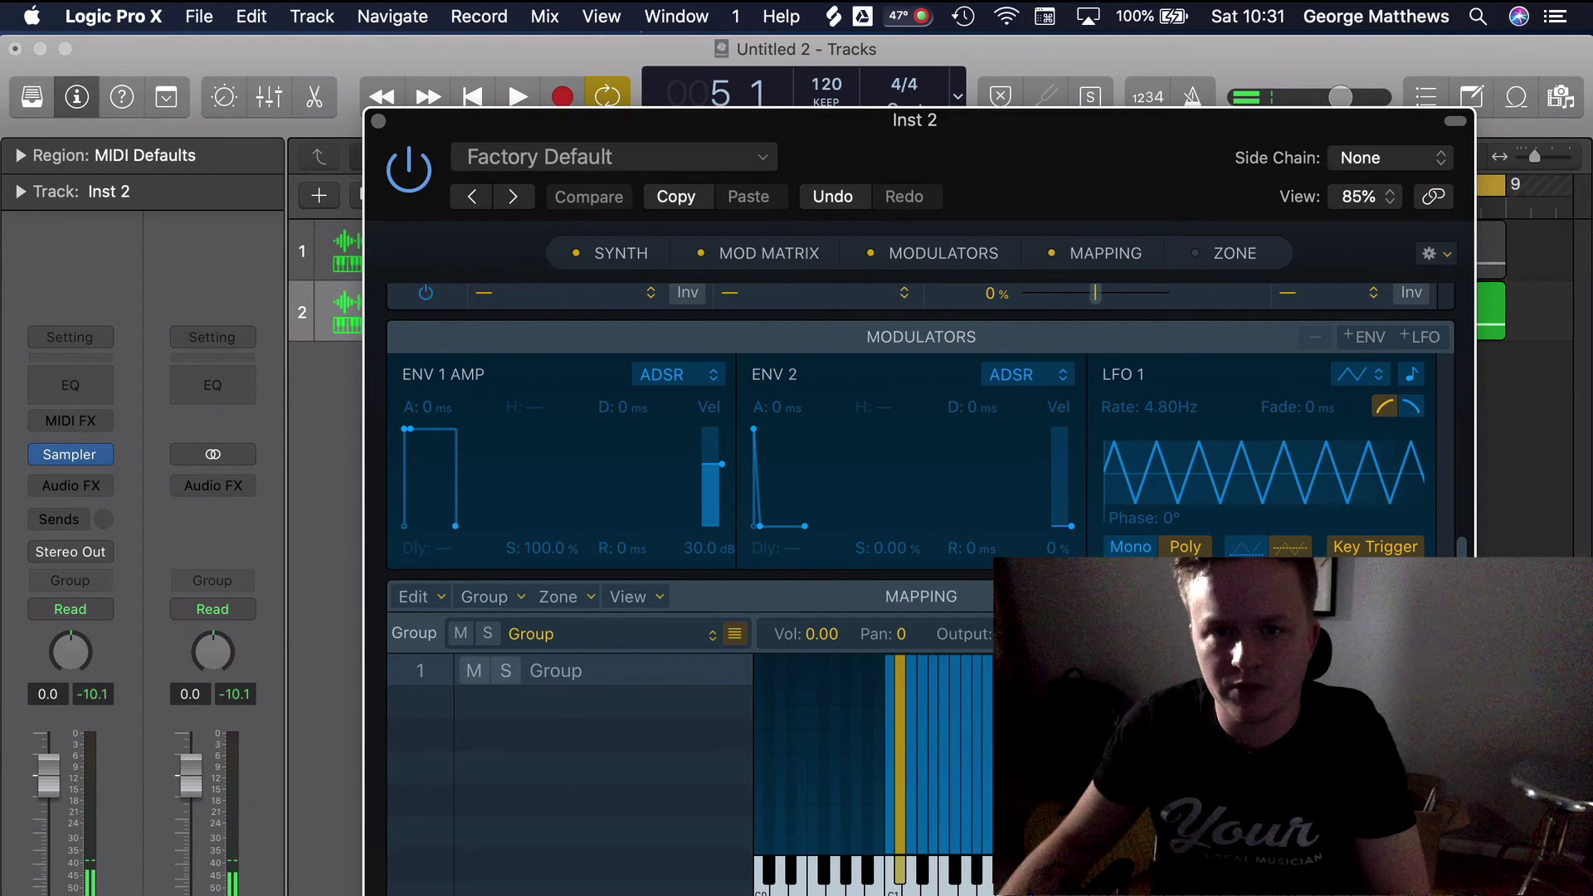
{"action": "left_click", "coordinate": [1229, 263]}
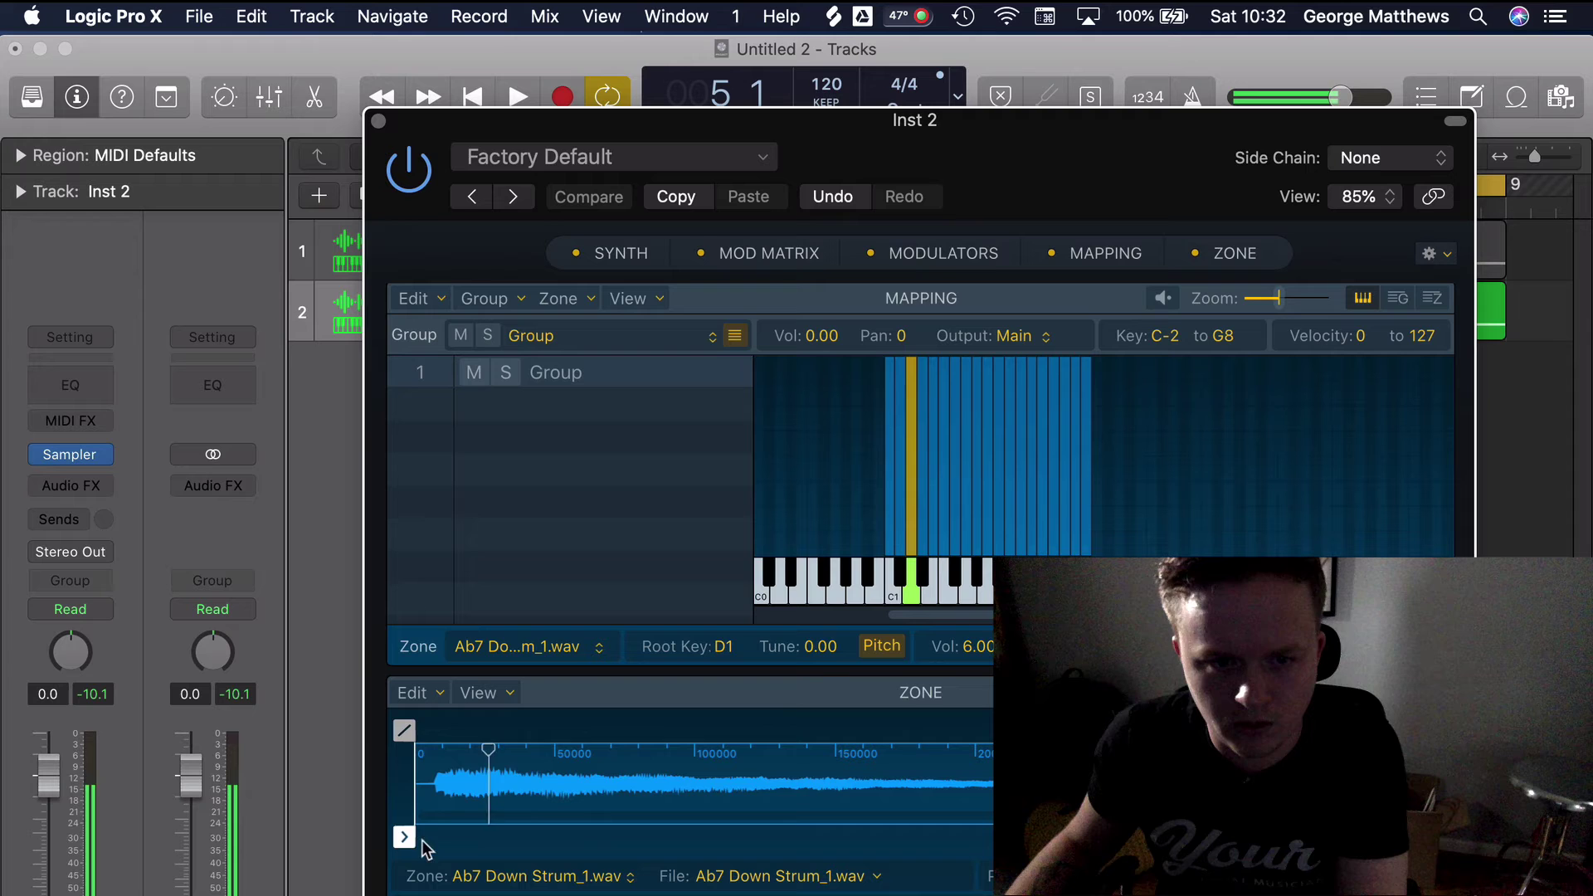
{"action": "left_click_drag", "start_coordinate": [402, 838], "coordinate": [423, 839]}
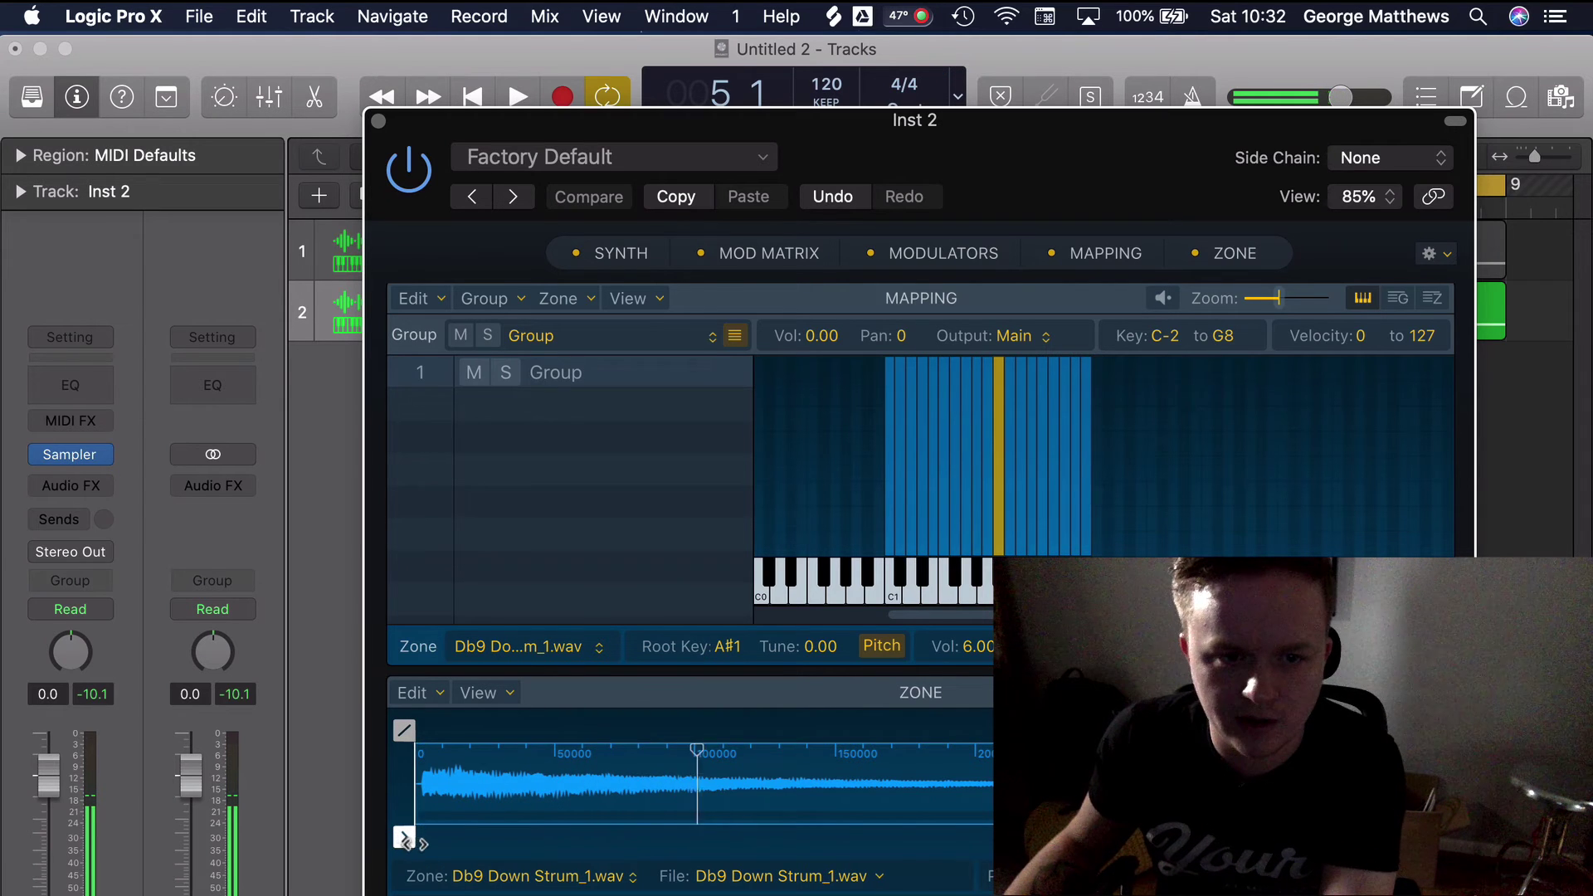
{"action": "left_click_drag", "start_coordinate": [405, 837], "coordinate": [411, 840]}
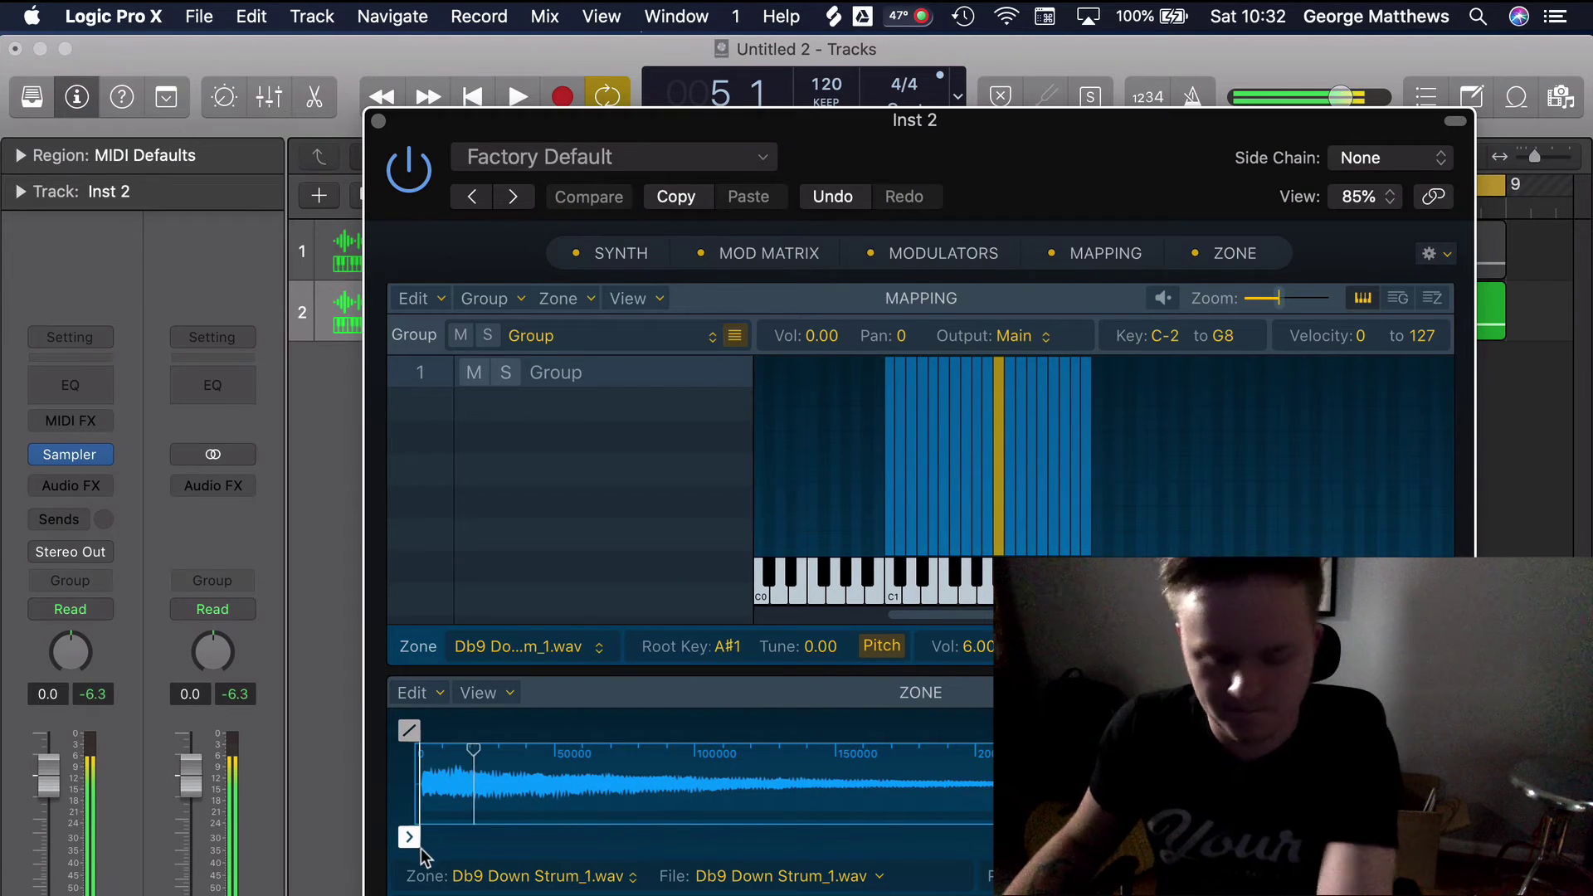
{"action": "key", "text": "space"}
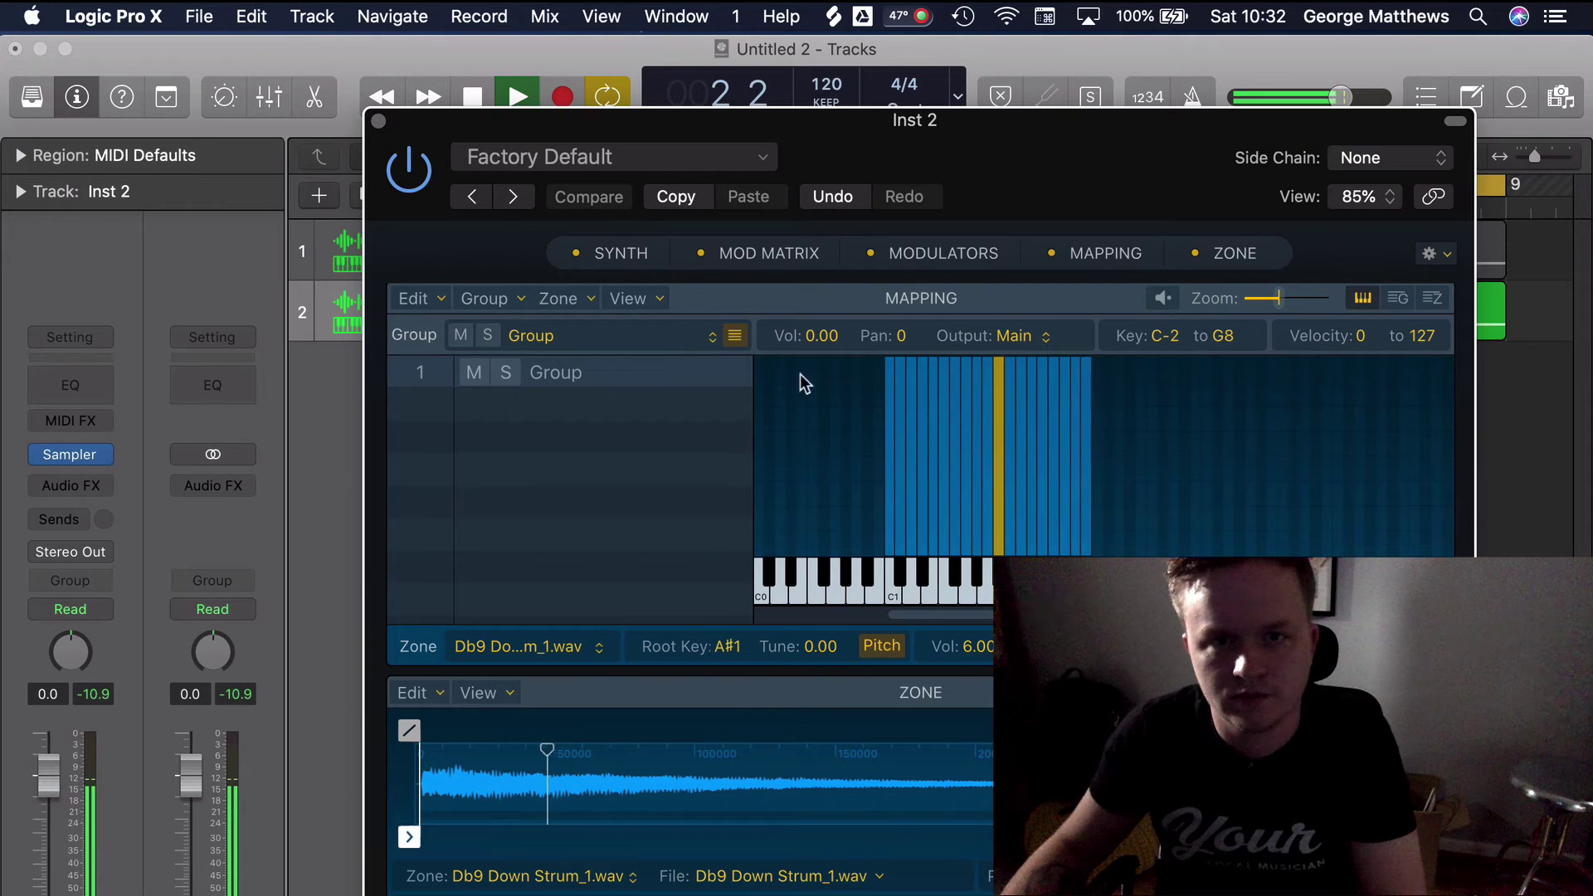
- Close the Sampler window, stop playback and put the playhead back at bar 1
{"action": "left_click", "coordinate": [378, 121]}
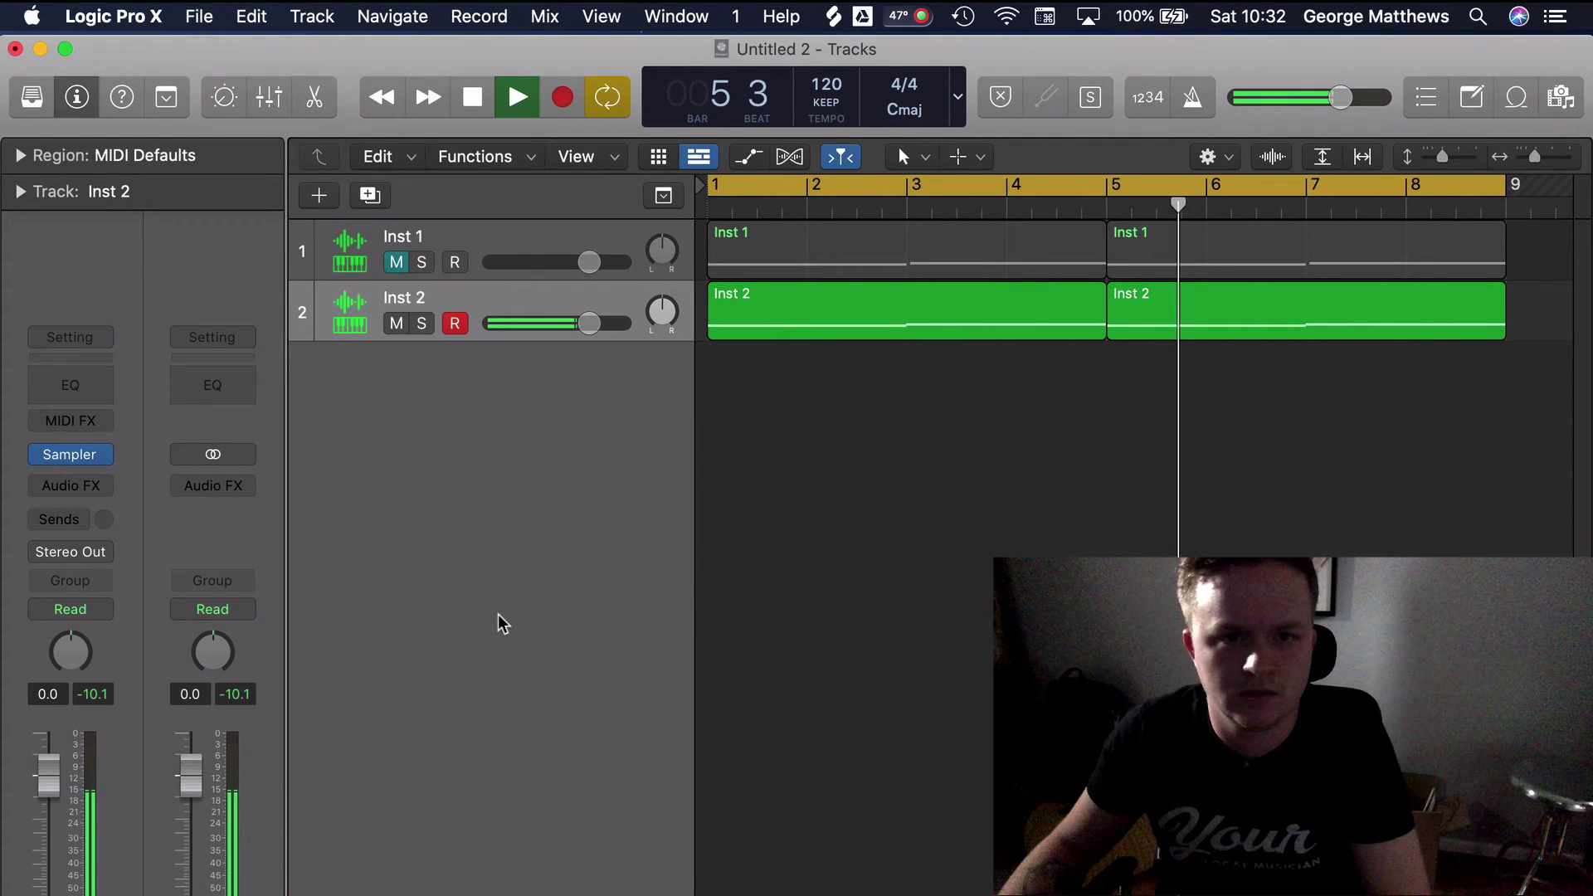
{"action": "key", "text": "space"}
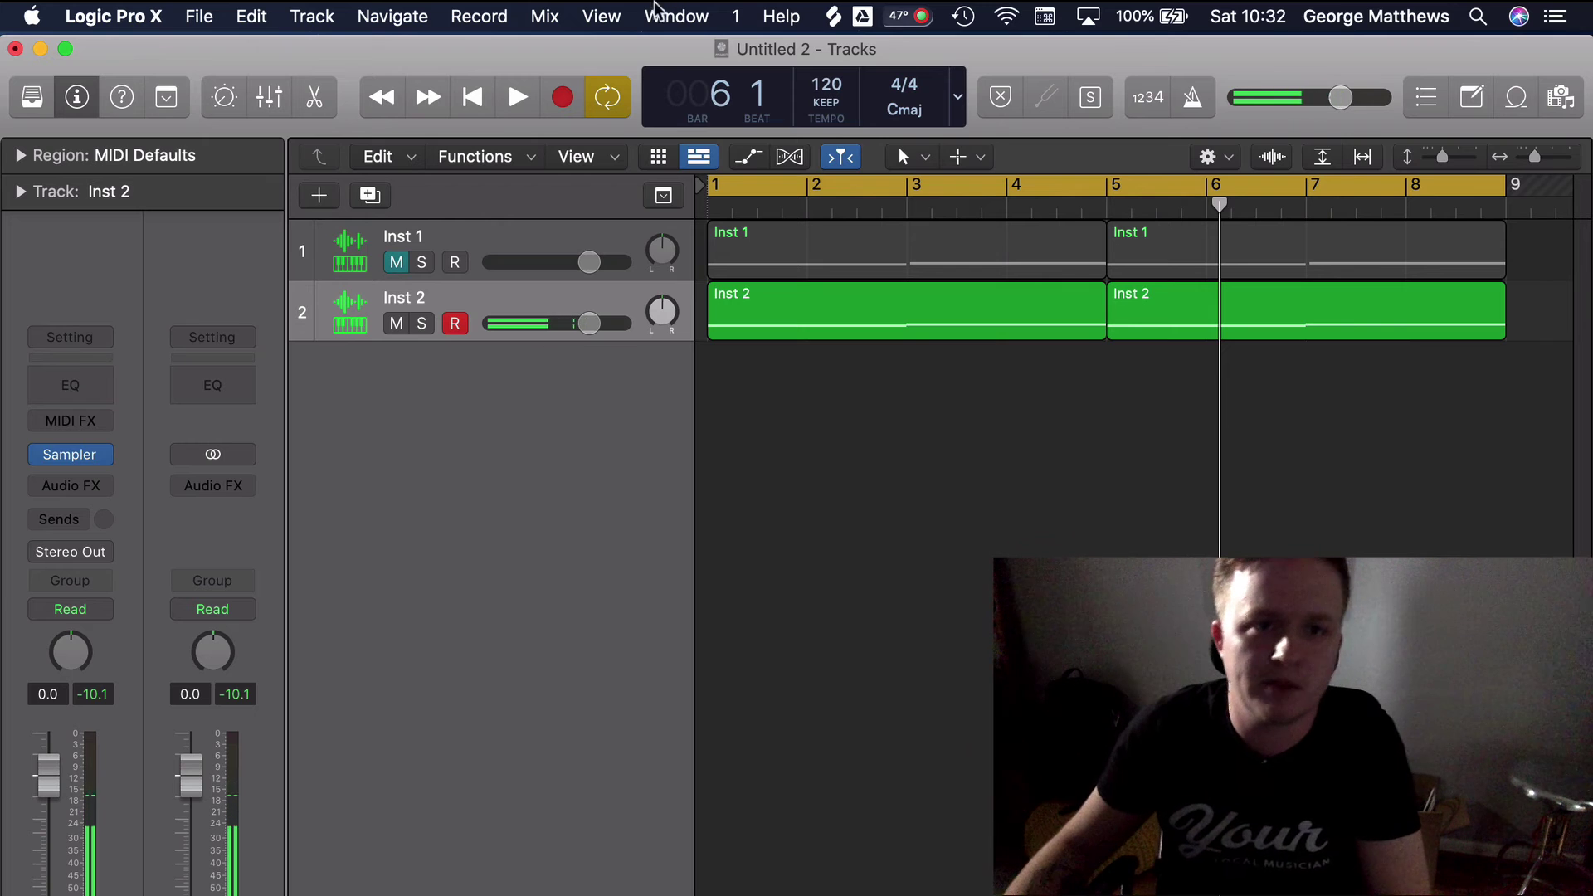
{"action": "key", "text": "Return"}
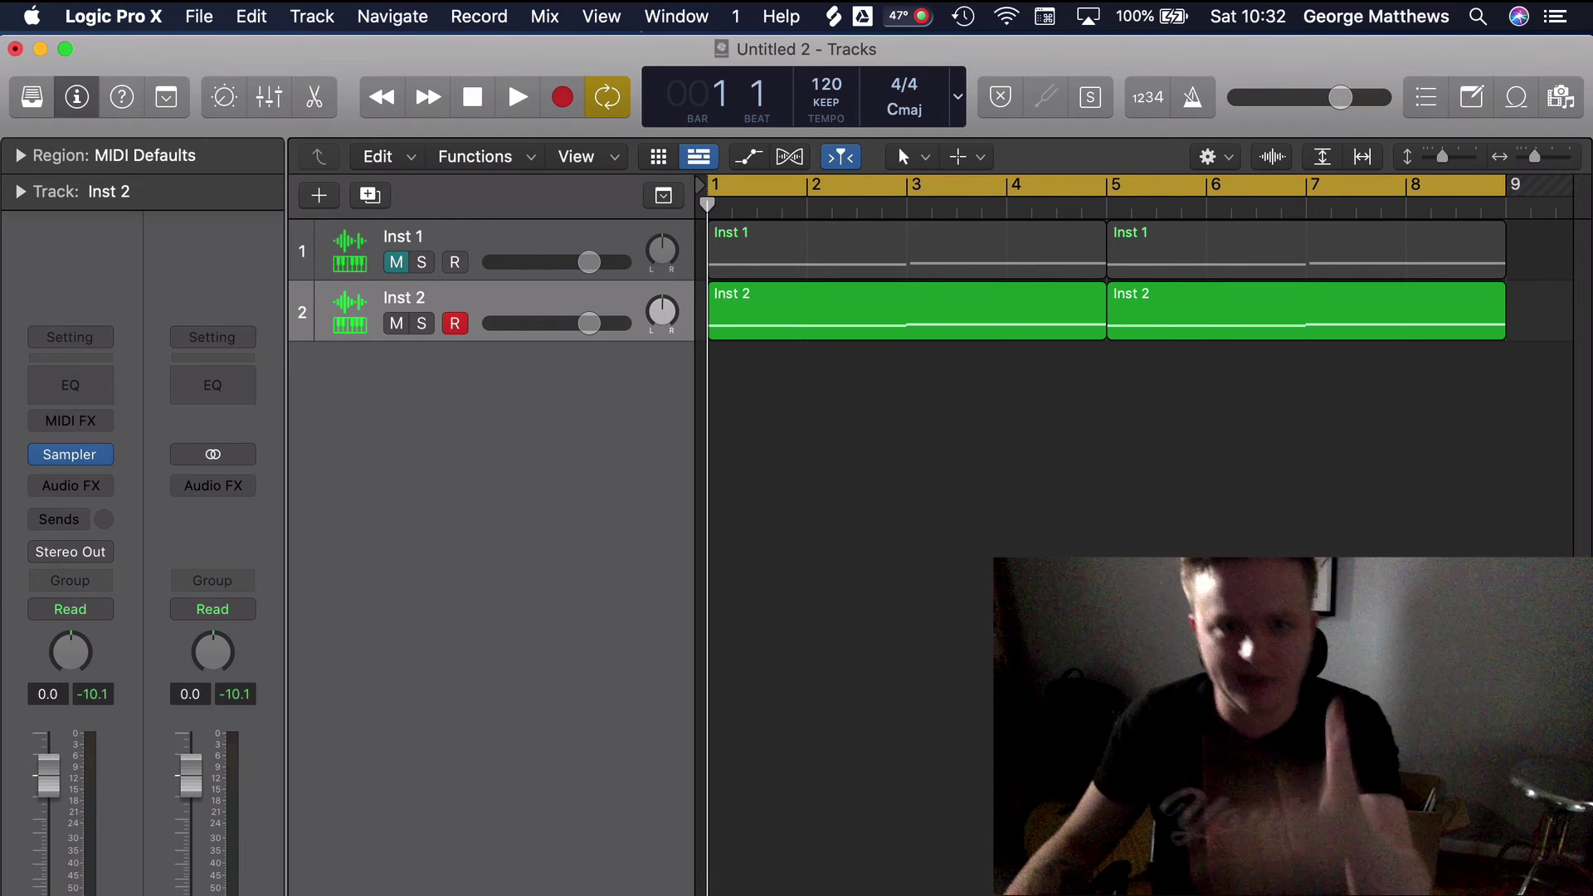
- Insert RC-20 Retro Color in stereo on Inst 2 and set its preset to VHS
{"action": "left_click", "coordinate": [77, 488]}
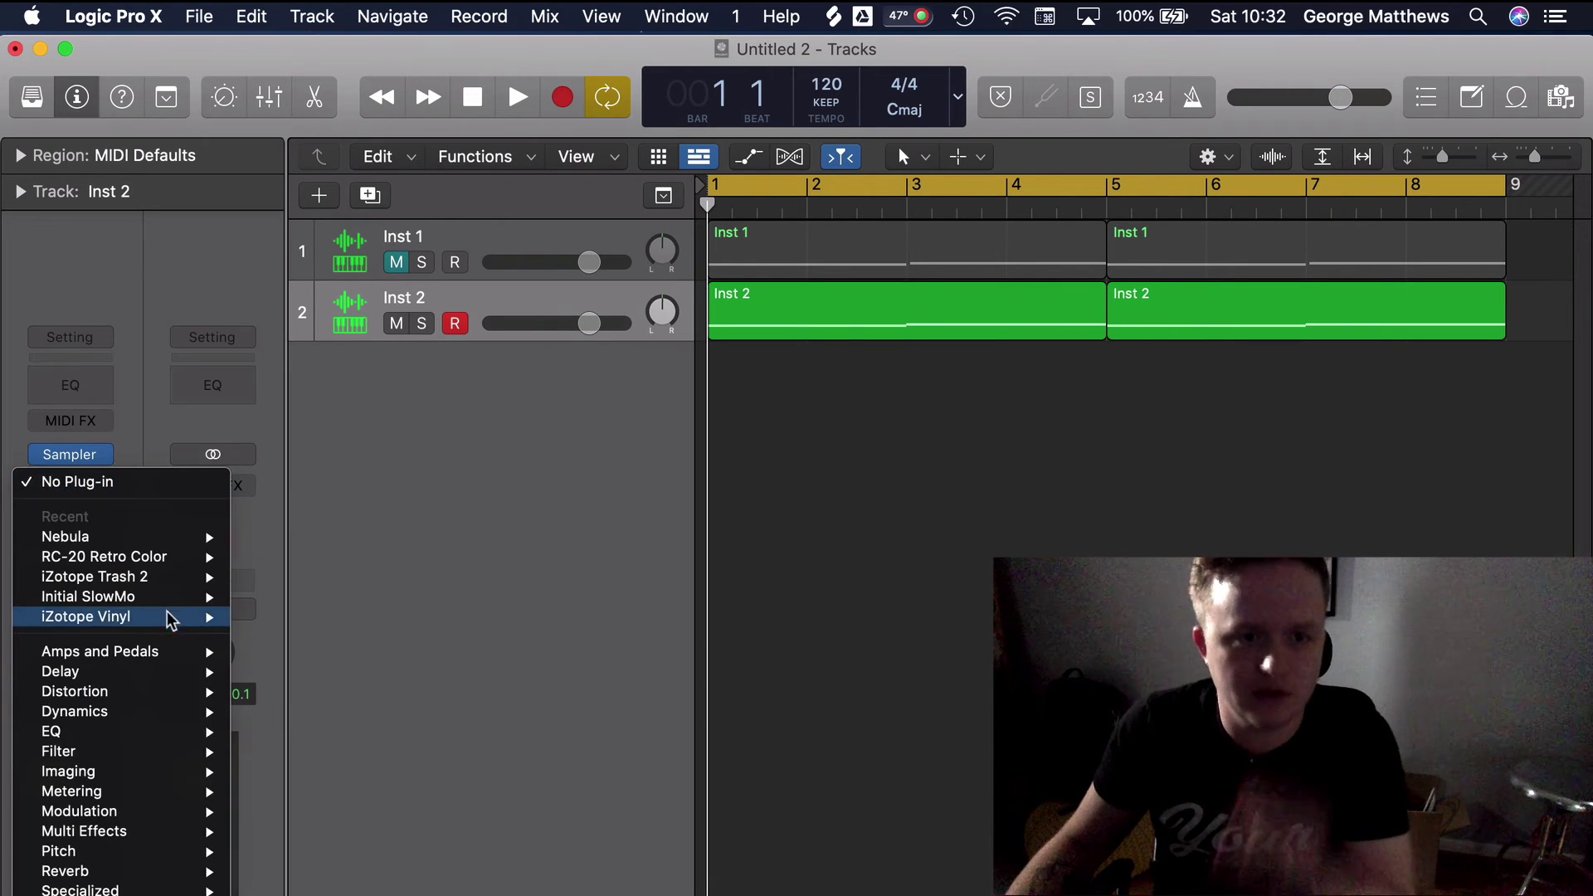
{"action": "mouse_move", "coordinate": [221, 555]}
{"action": "left_click", "coordinate": [560, 616]}
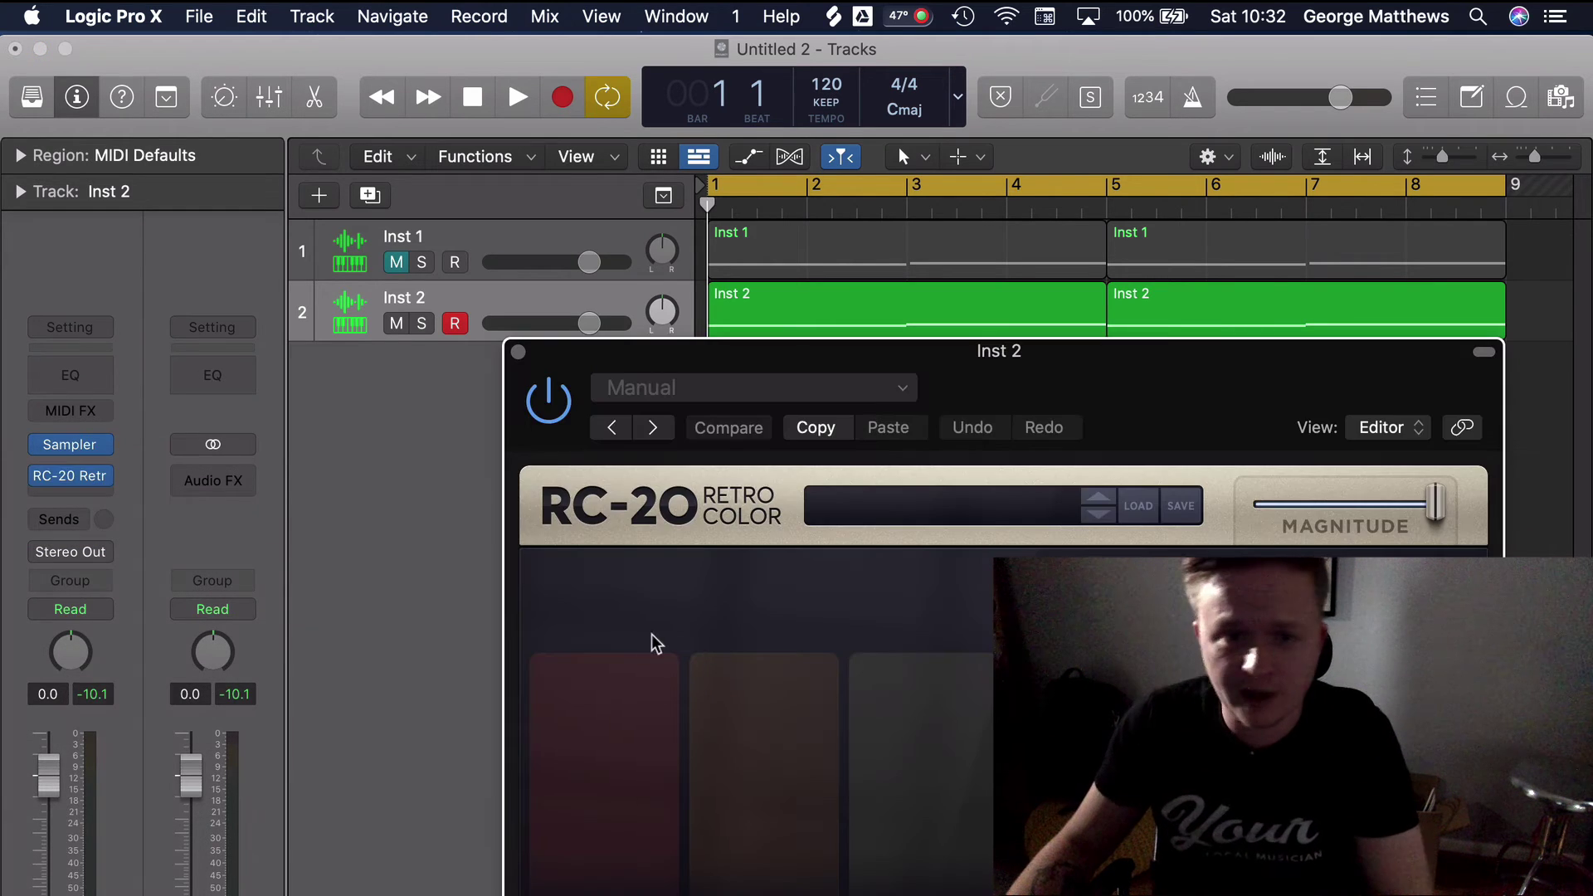
{"action": "left_click_drag", "start_coordinate": [1185, 385], "coordinate": [1062, 201]}
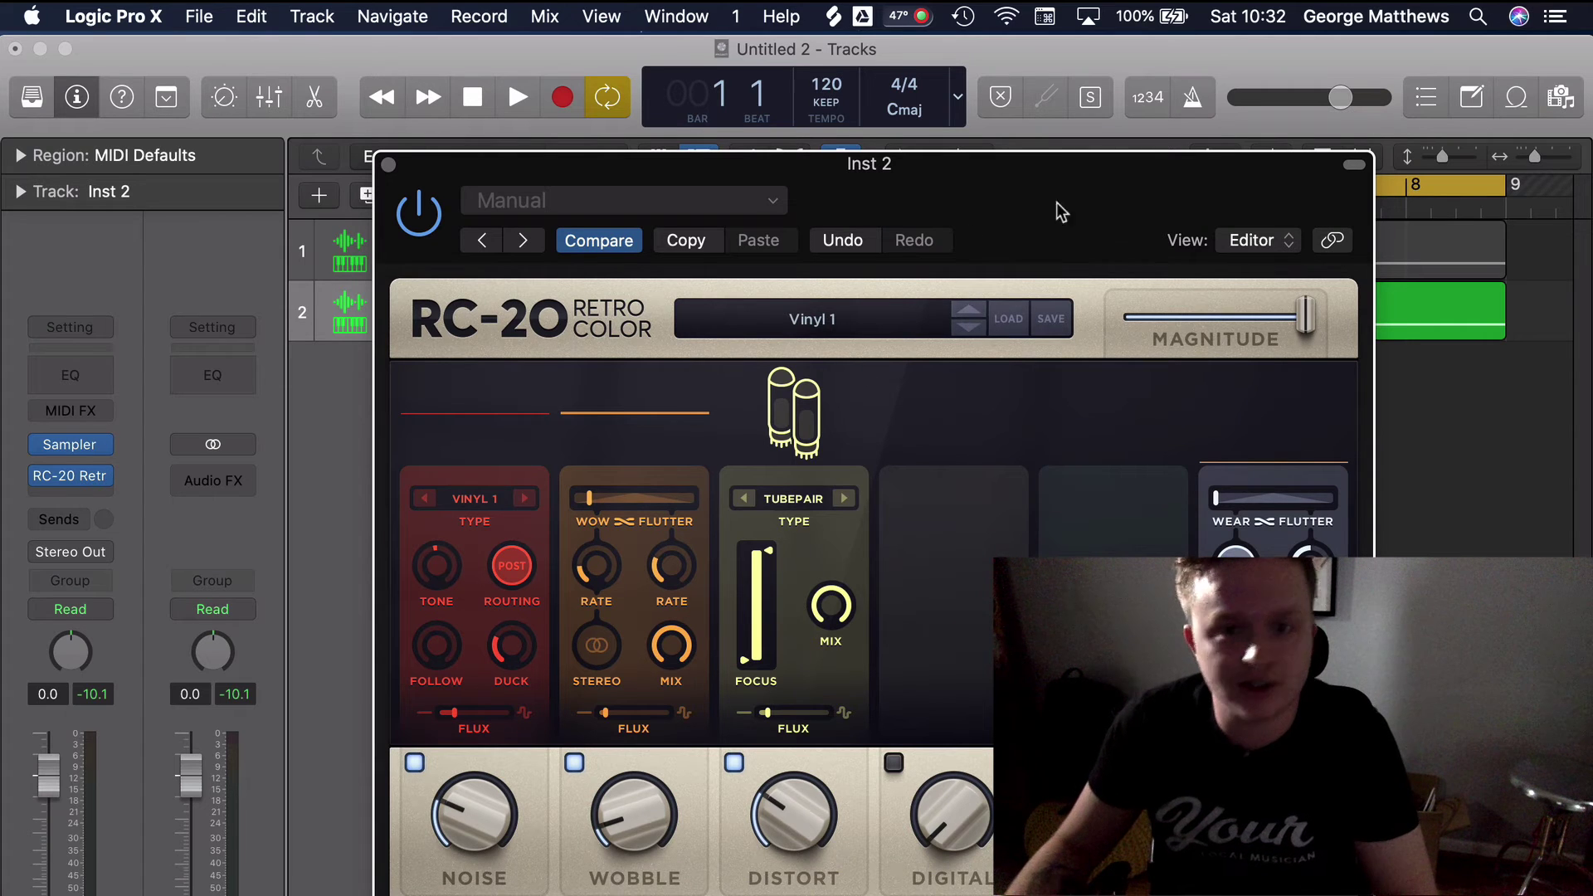
{"action": "left_click", "coordinate": [974, 312]}
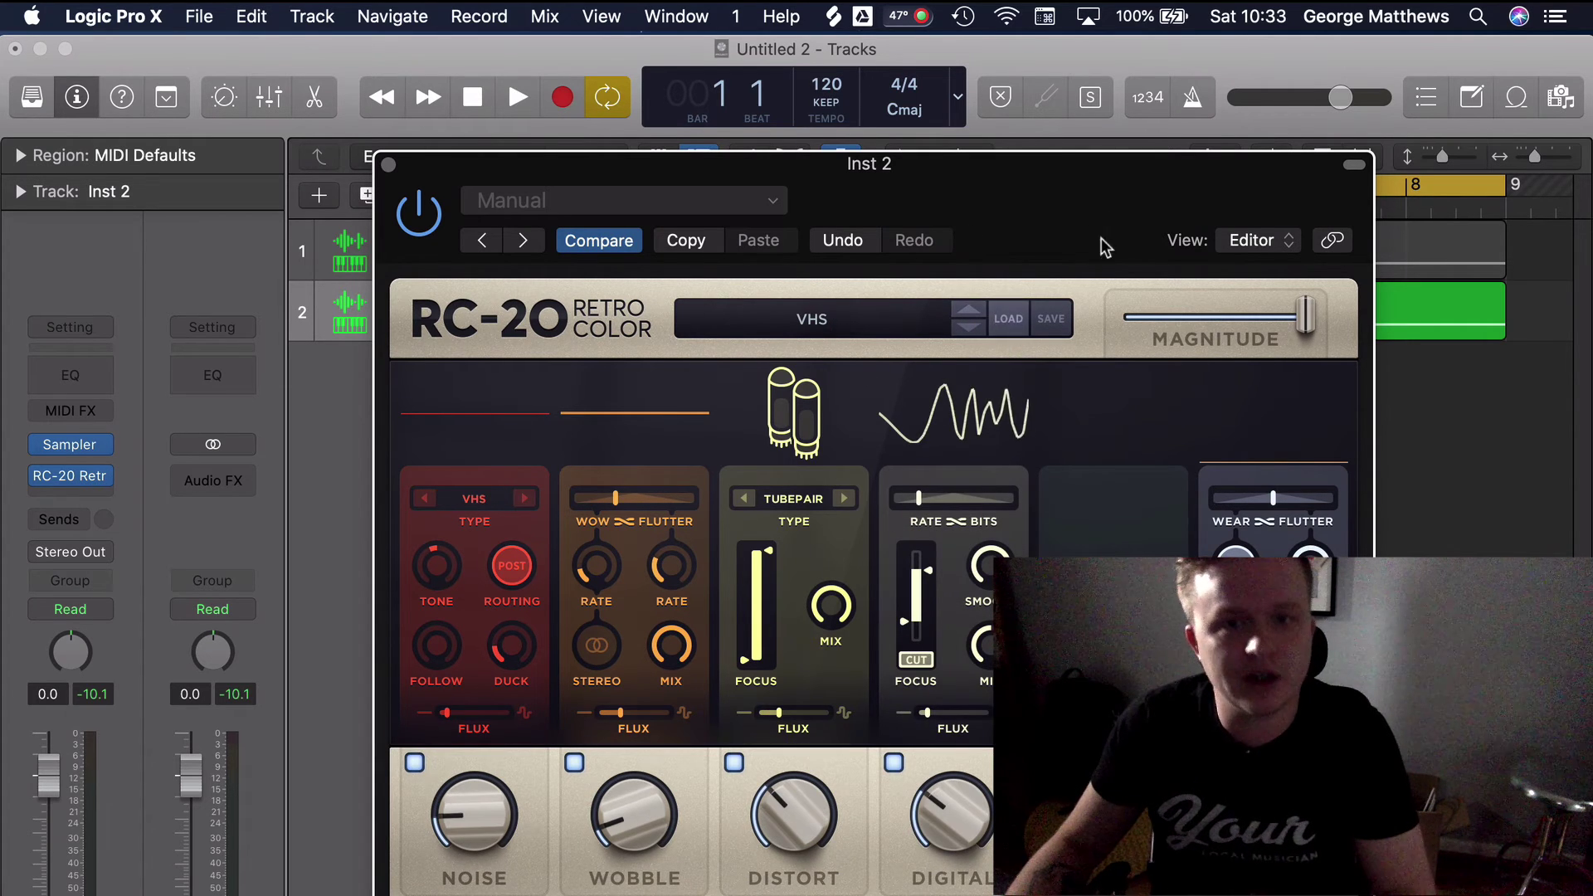
- Play the track to hear the RC-20 VHS sound, then close the plug-in window
{"action": "left_click_drag", "start_coordinate": [1099, 200], "coordinate": [1112, 313]}
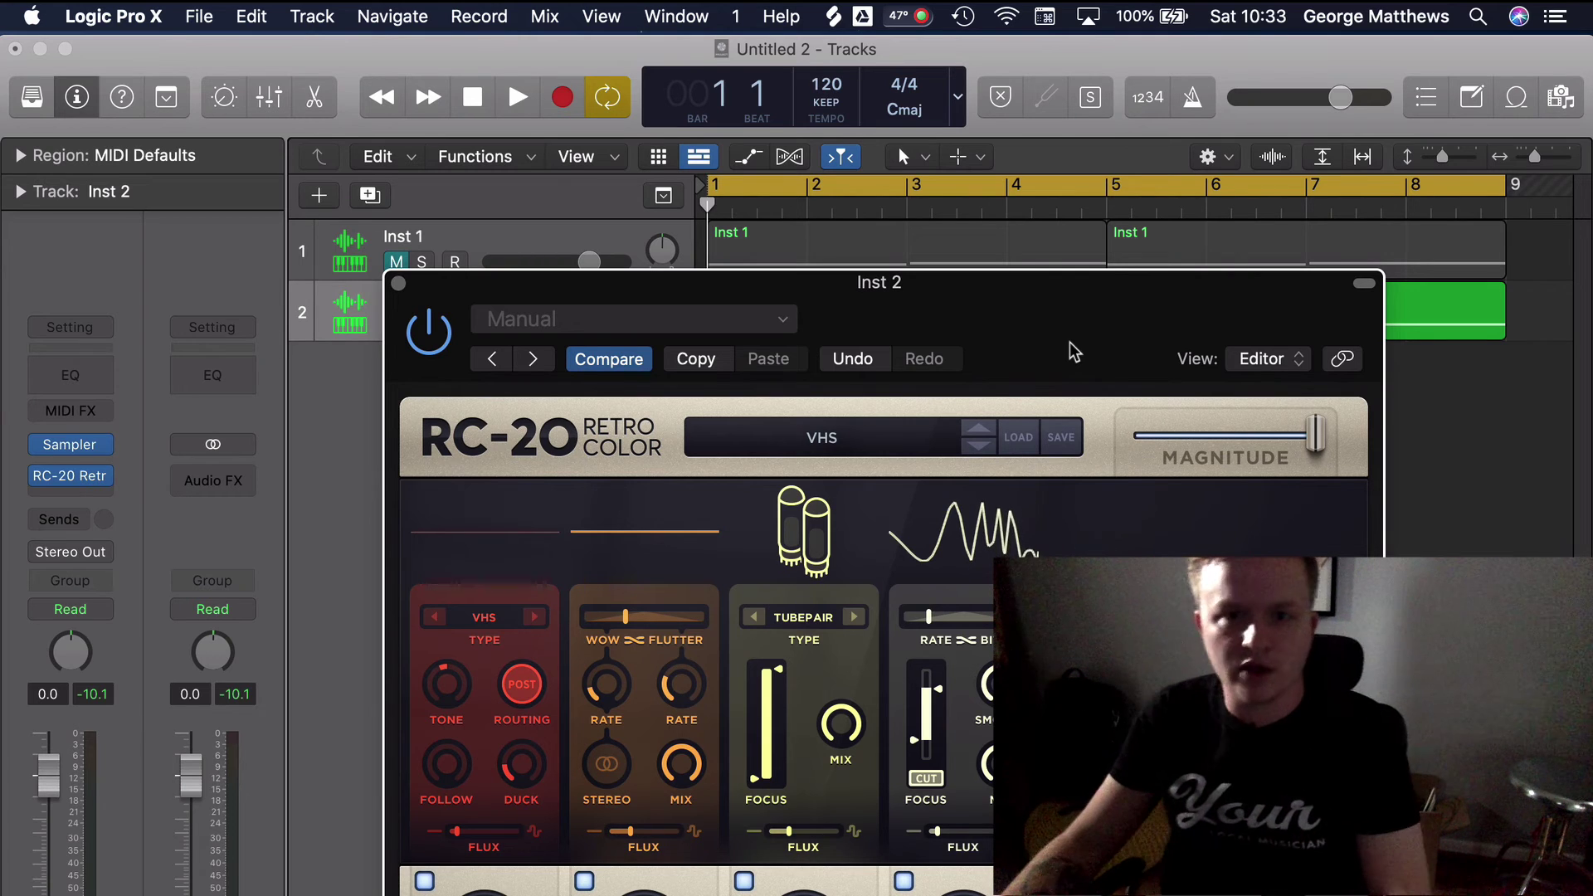
{"action": "left_click_drag", "start_coordinate": [1008, 332], "coordinate": [1013, 255]}
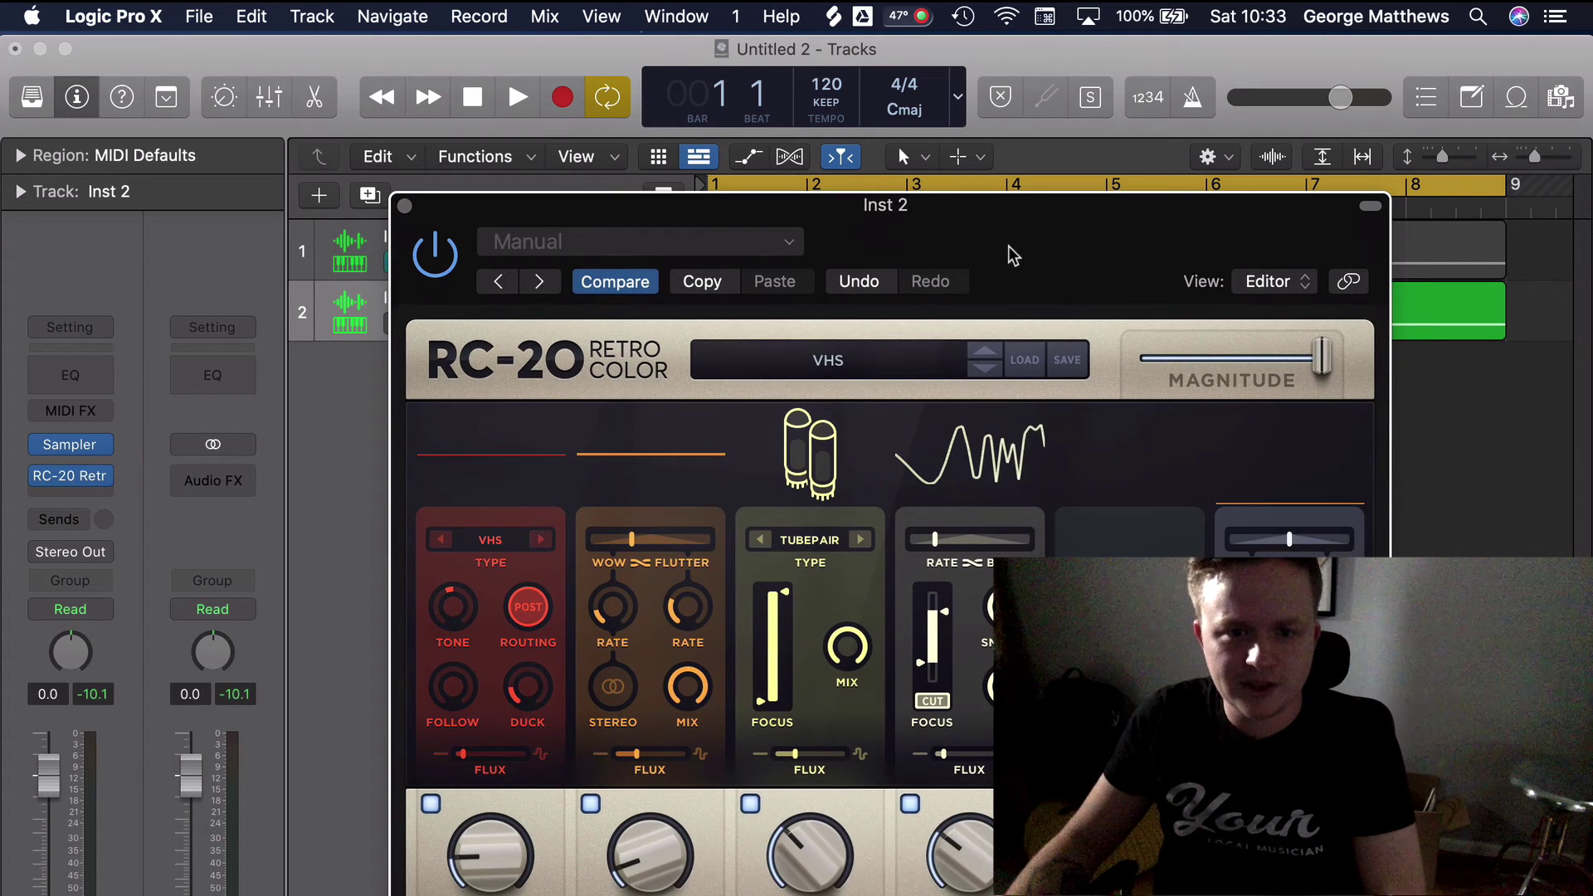
{"action": "key", "text": "space"}
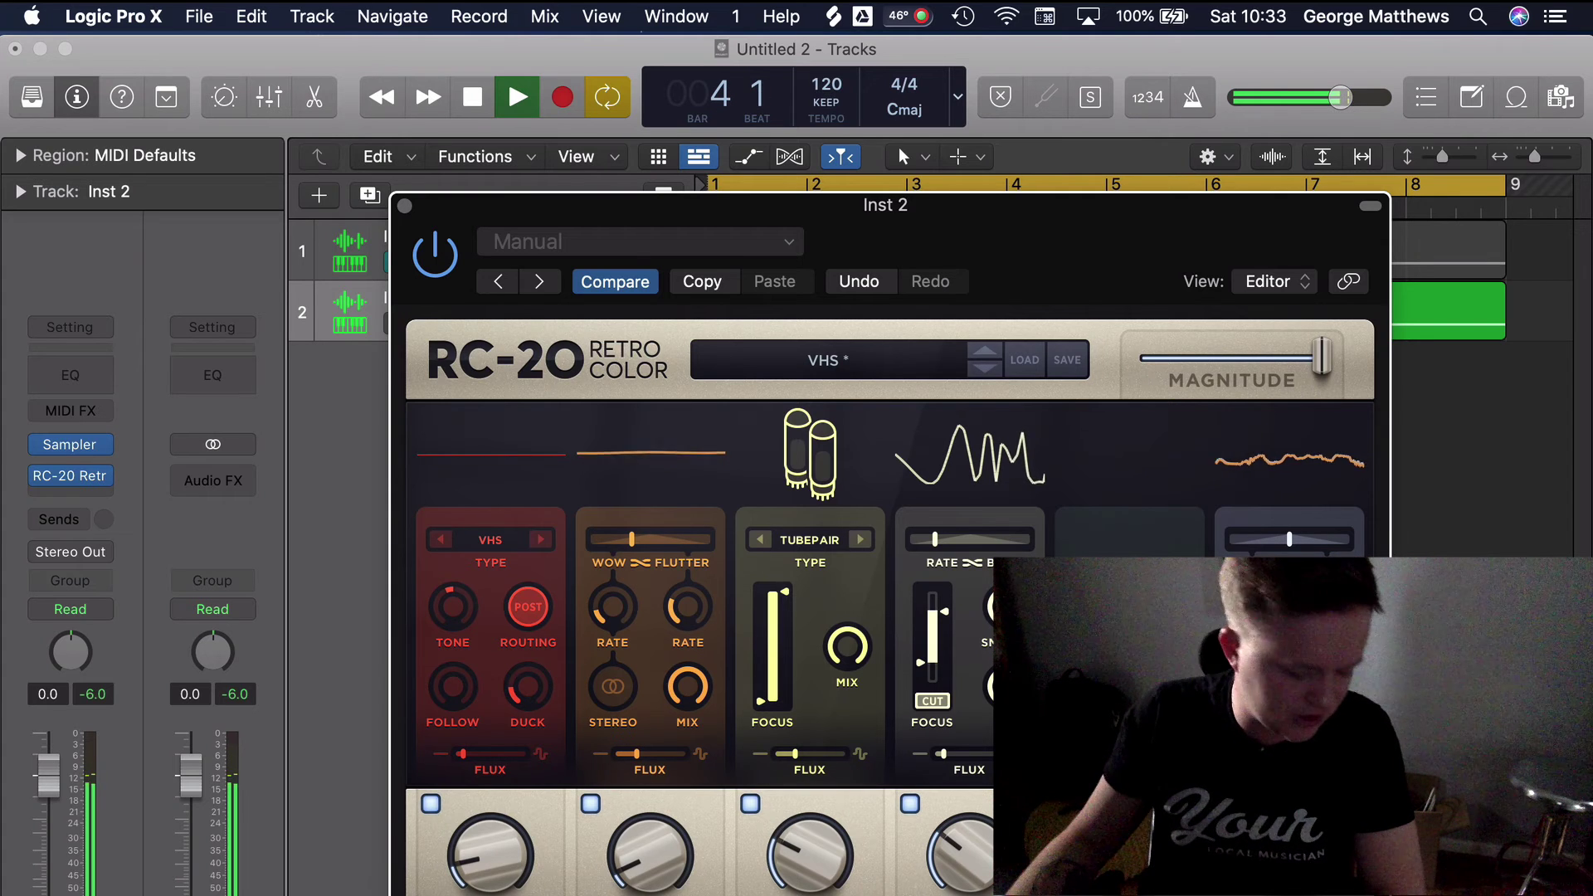
{"action": "key", "text": "super+w"}
{"action": "key", "text": "space"}
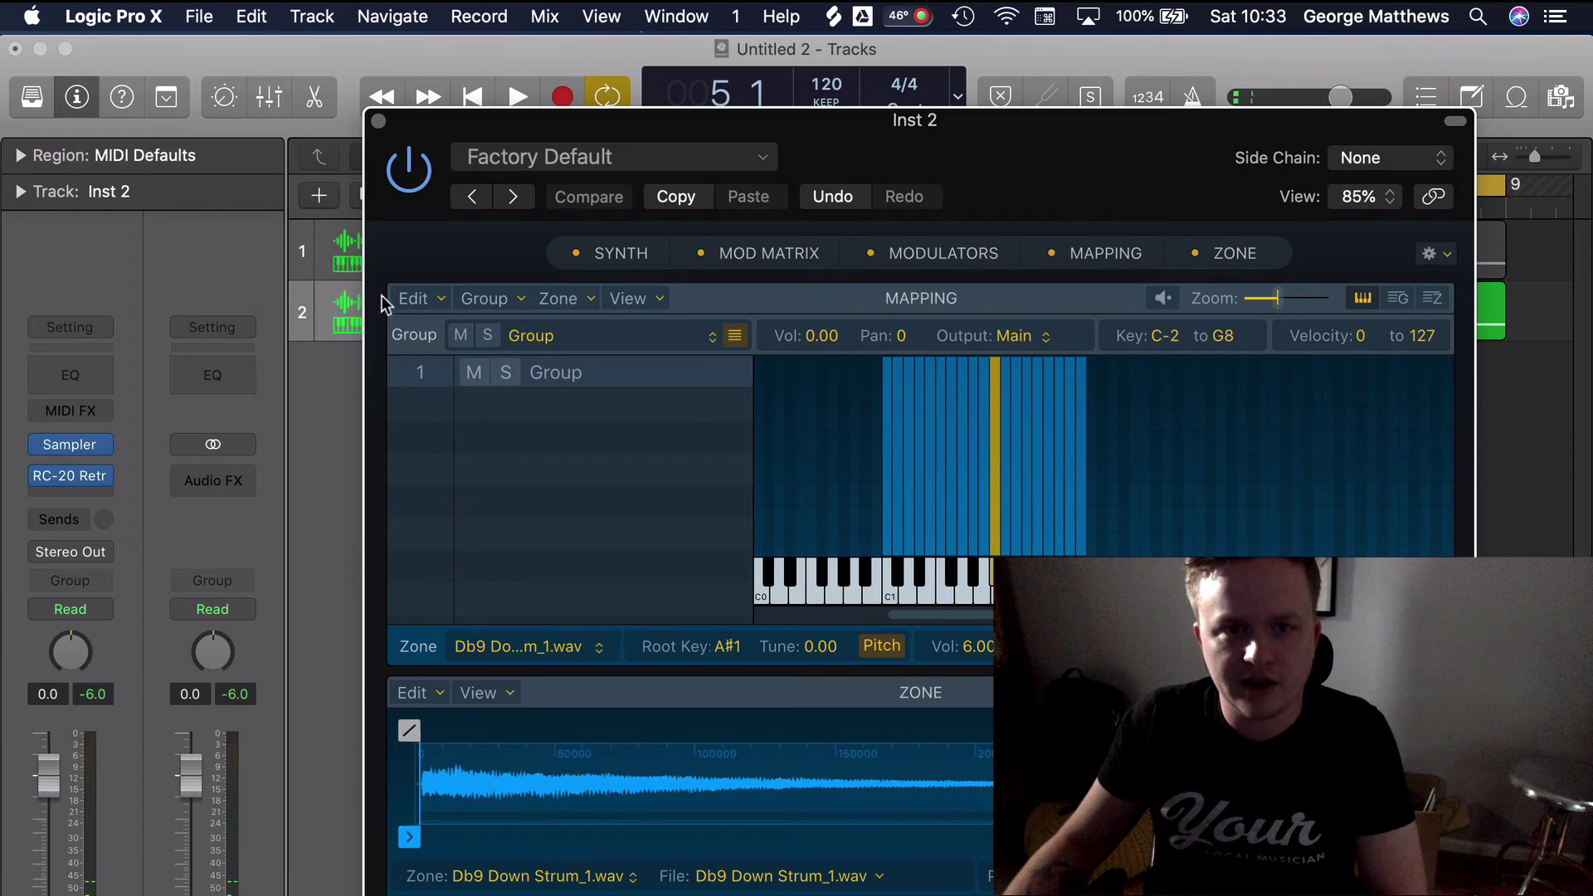
- Select the Sampler's group in the mapping list and rename it 'Key of Db'
{"action": "left_click", "coordinate": [562, 372]}
{"action": "key", "text": "Right"}
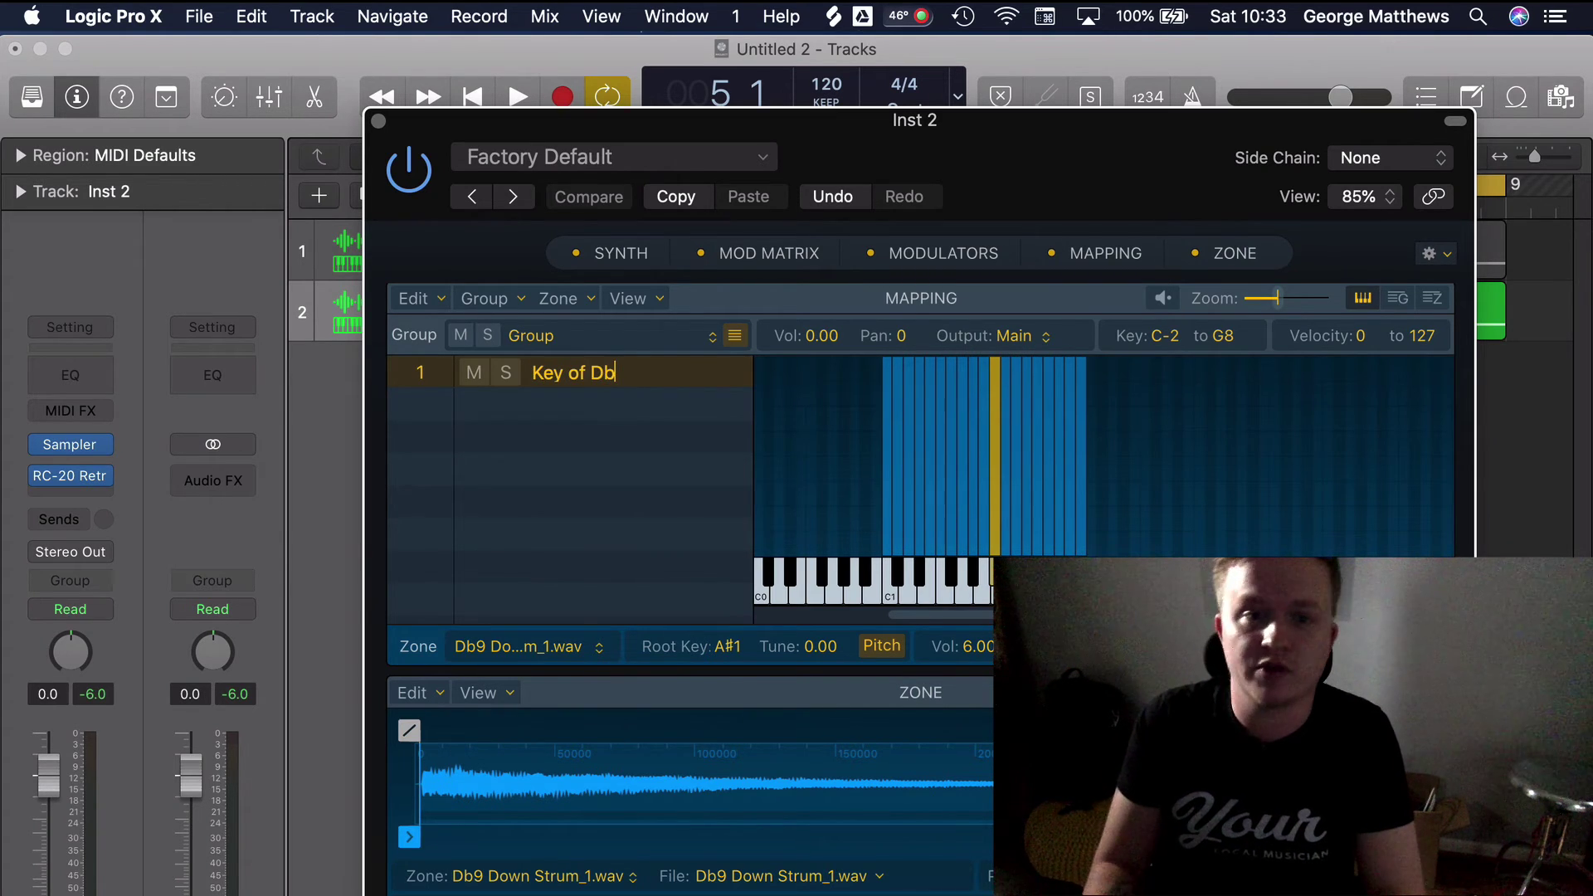
{"action": "key", "text": "Return"}
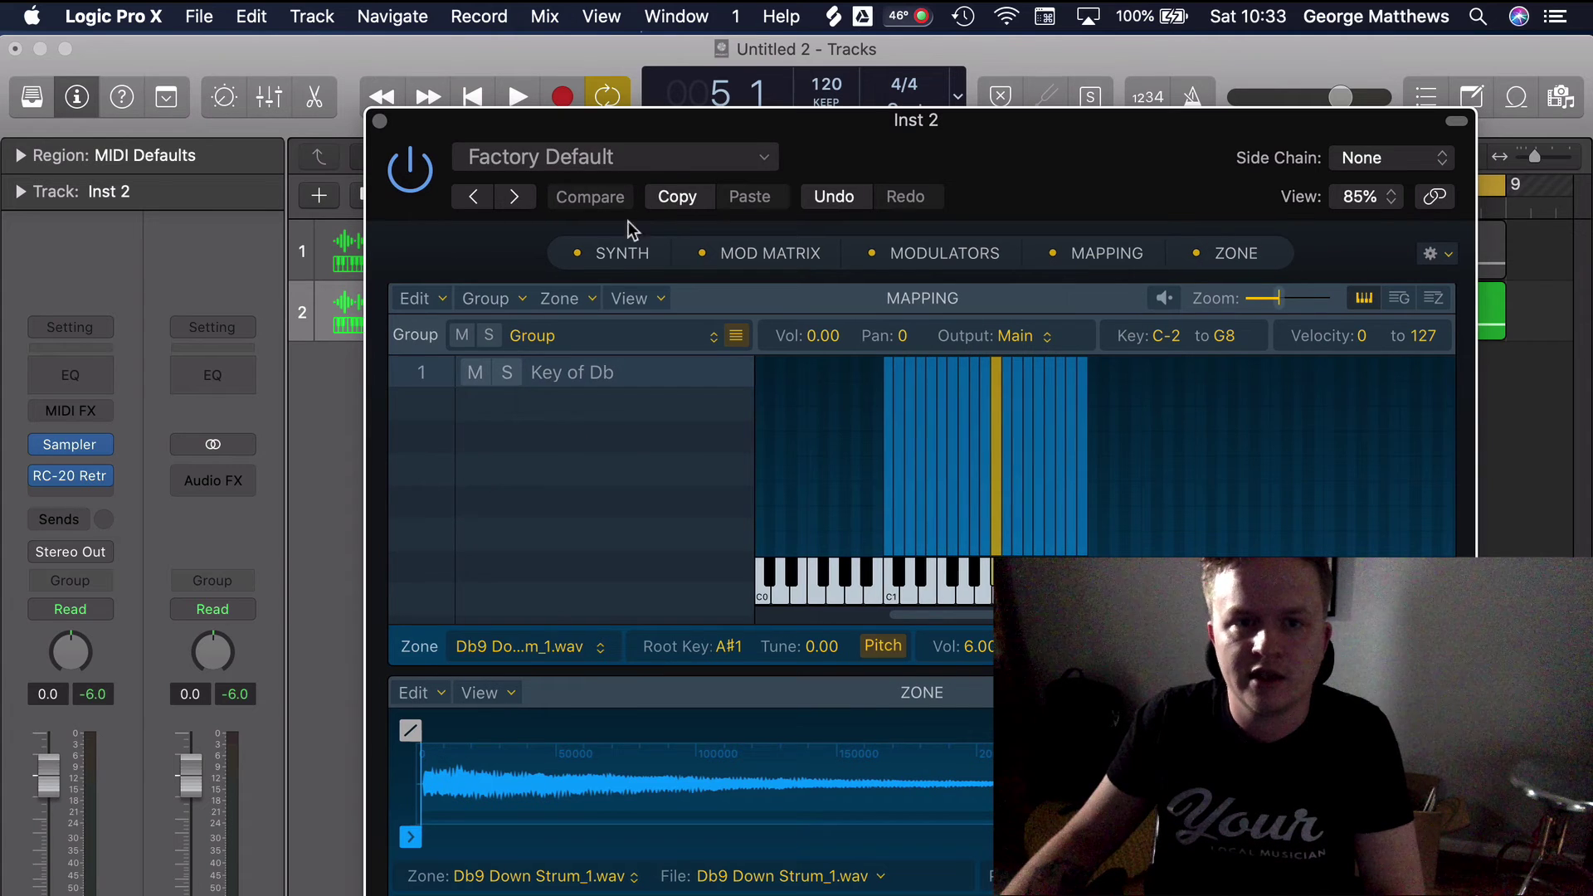
- Save the Sampler instrument setting under the name 'Key of Db'
{"action": "left_click", "coordinate": [655, 158]}
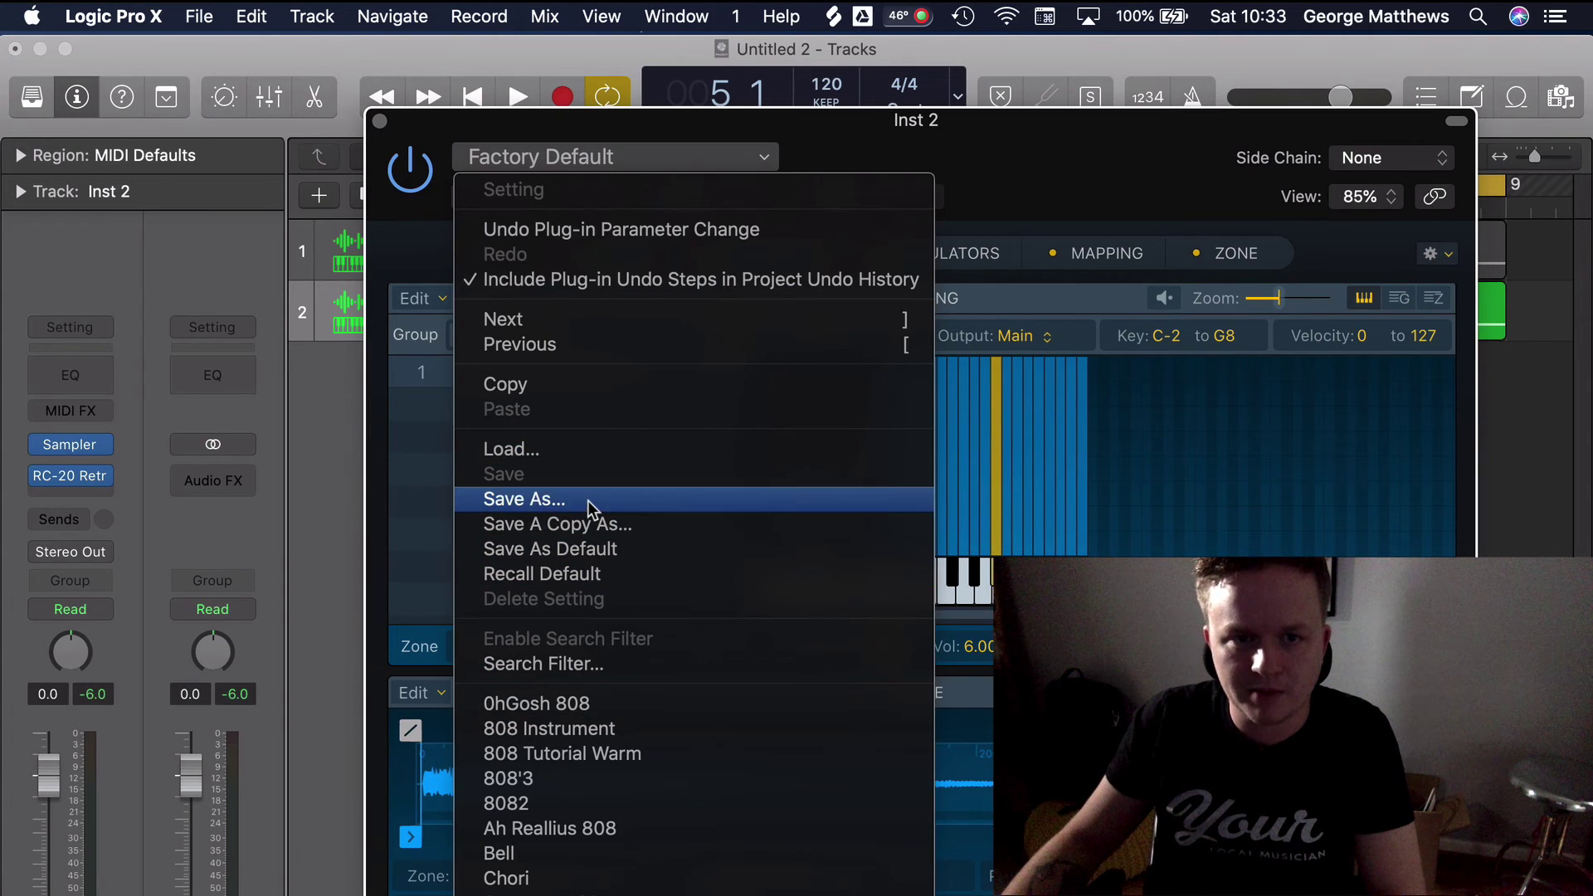
{"action": "key", "text": "Escape"}
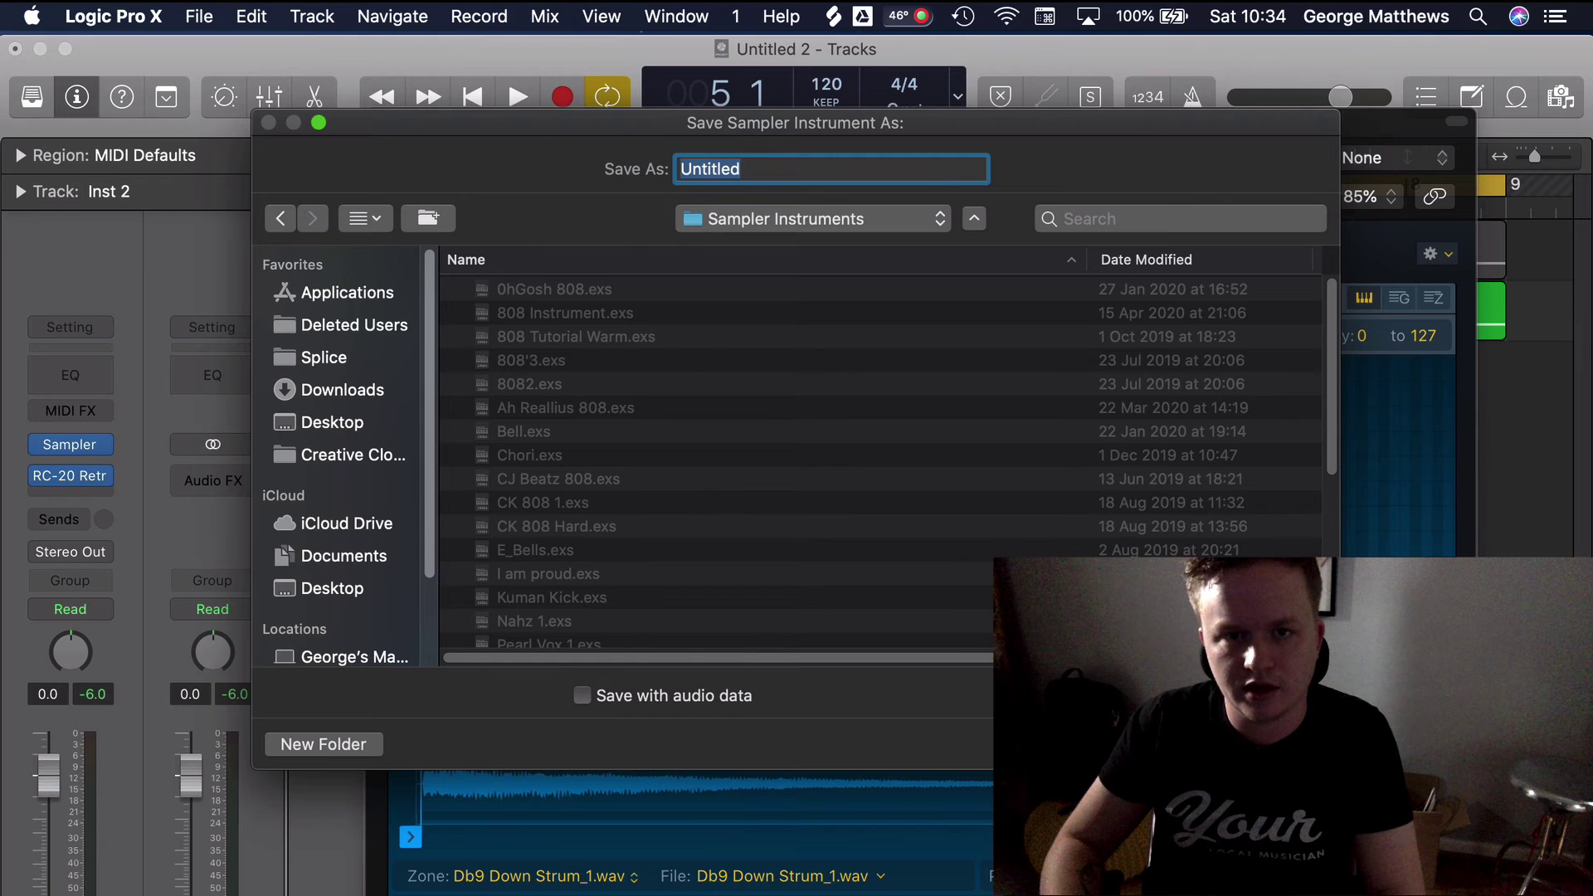
{"action": "type", "text": "Key of Db"}
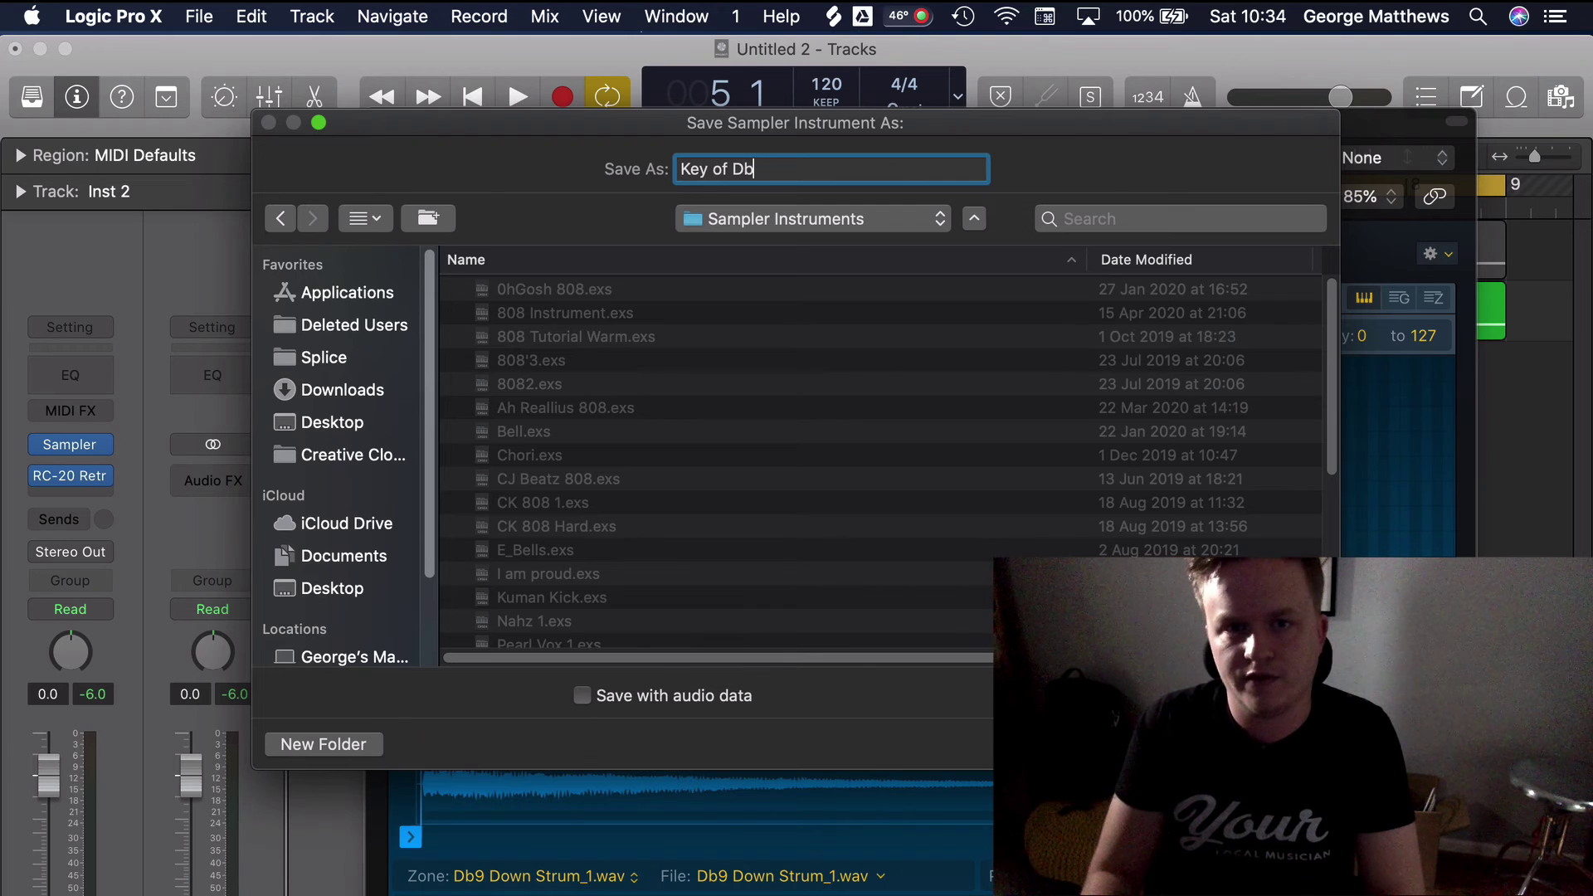
{"action": "key", "text": "Return"}
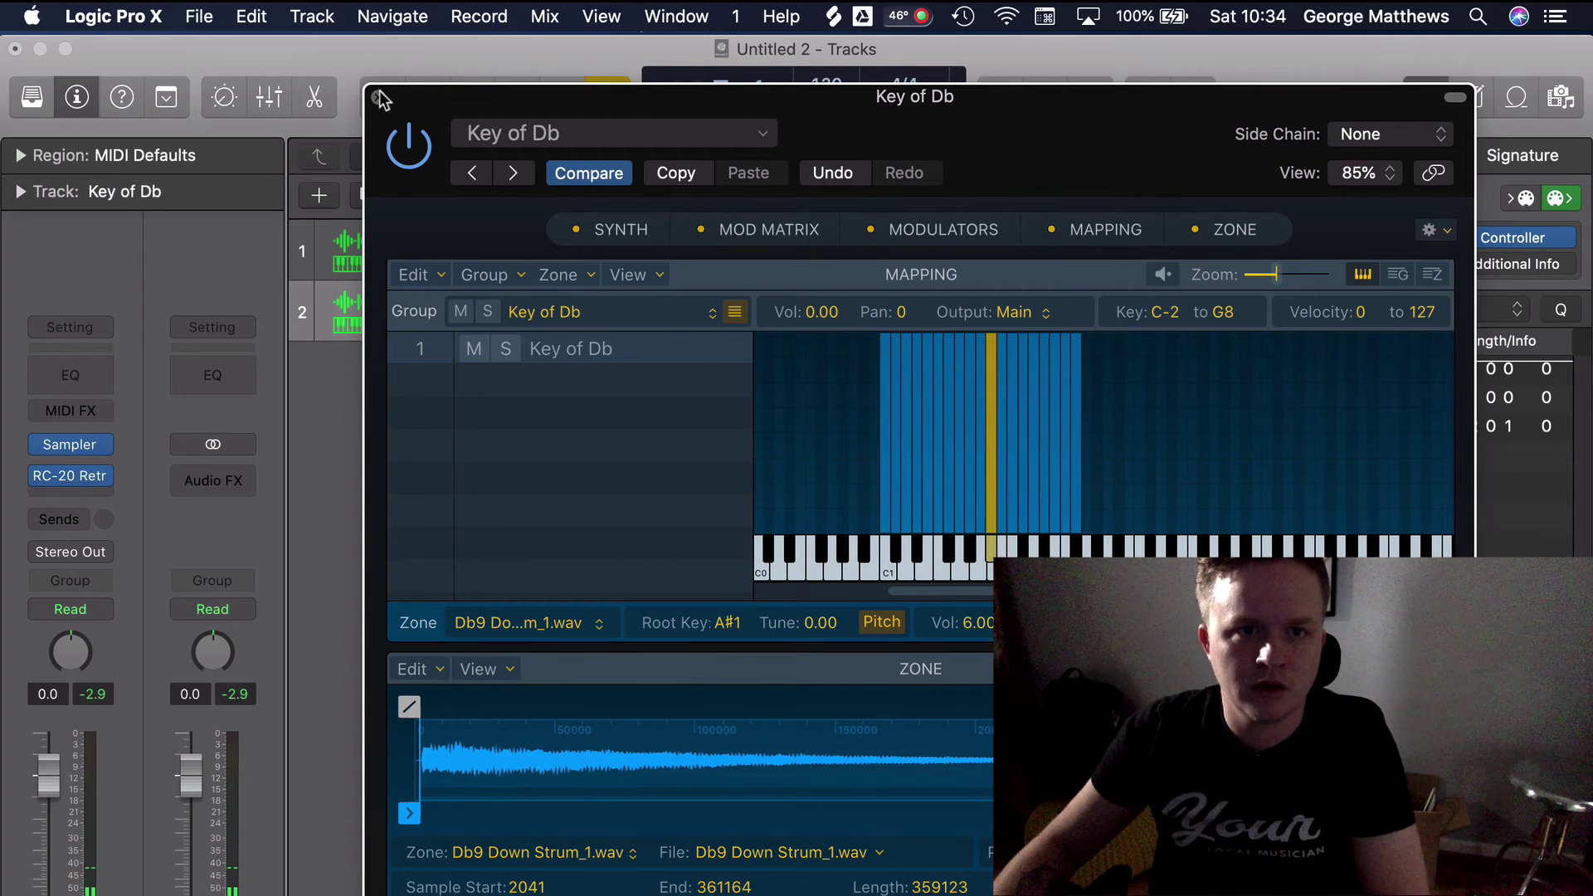
- Close the Key of Db Sampler, hide the event list, and bring up effects for the slot below RC-20
{"action": "left_click", "coordinate": [378, 97]}
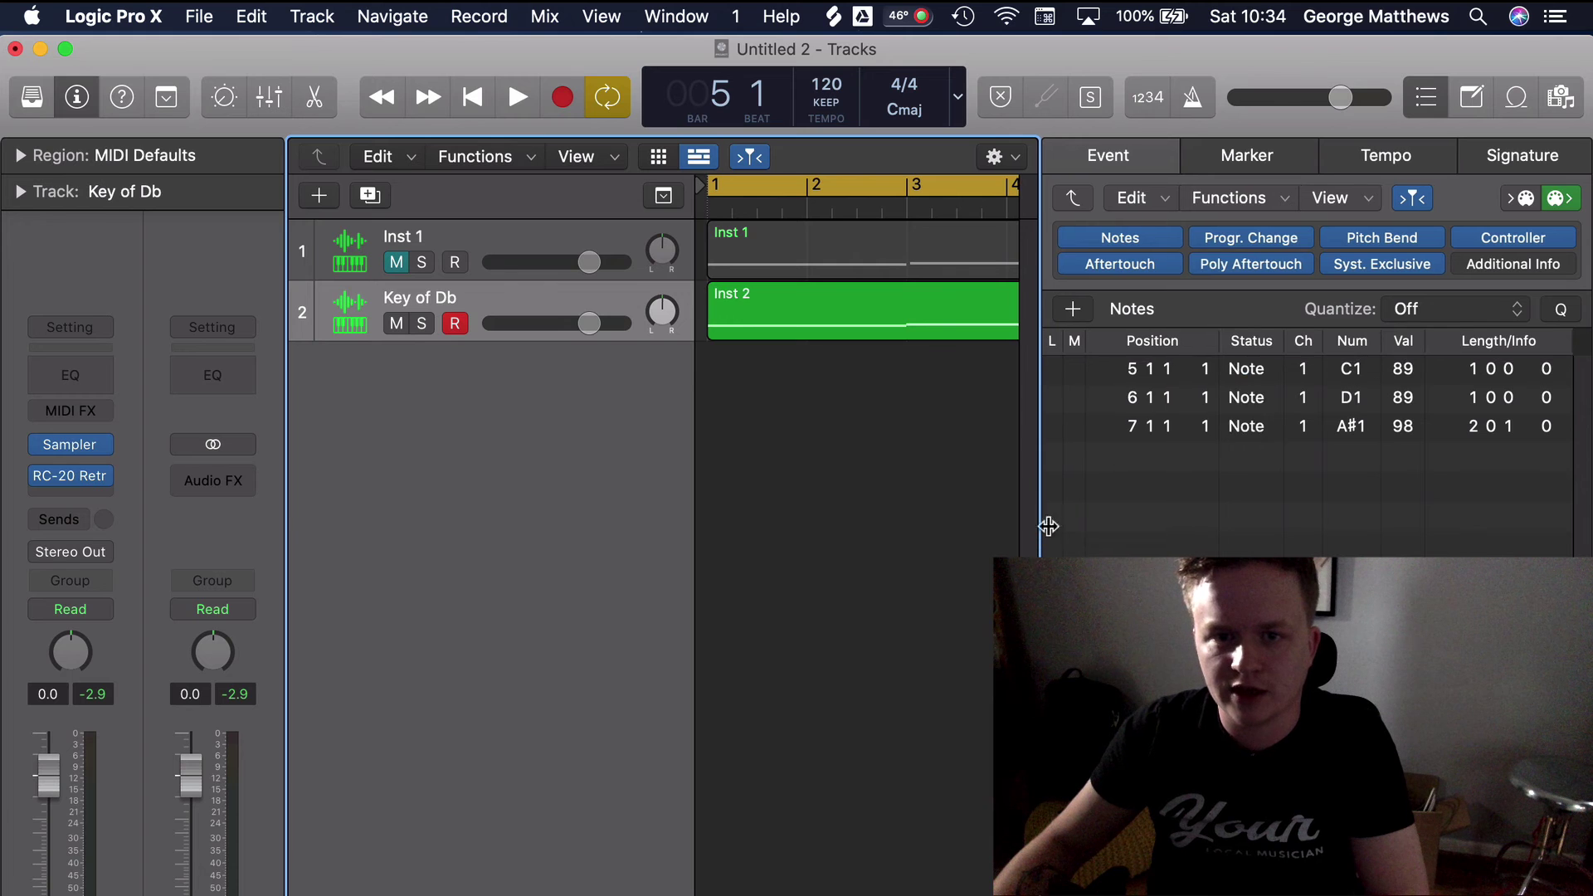
{"action": "key", "text": "d"}
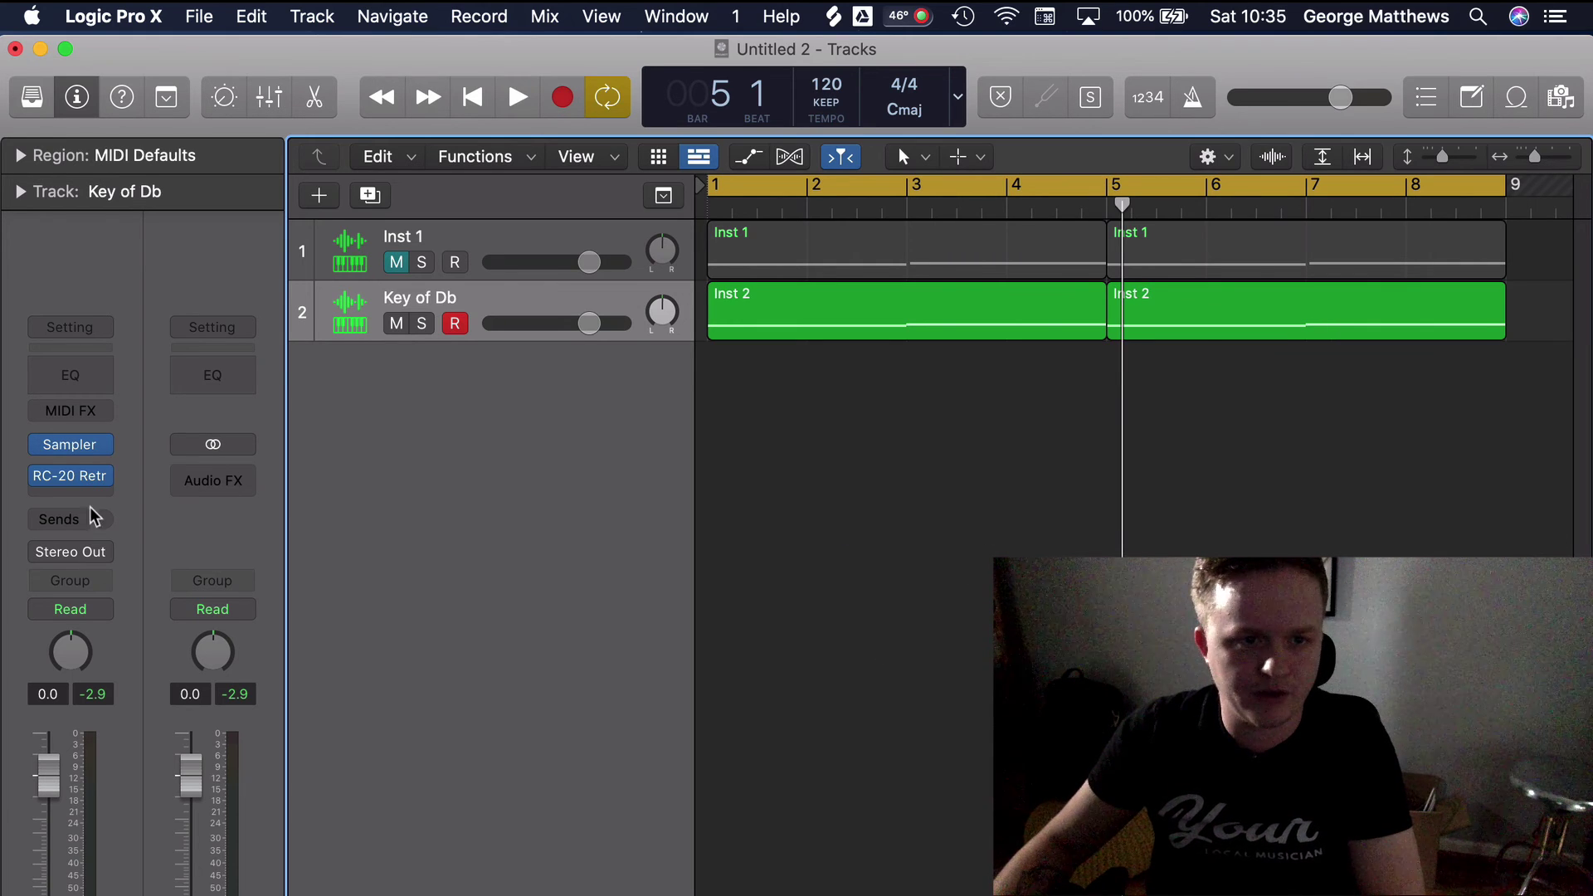
{"action": "left_click", "coordinate": [93, 496]}
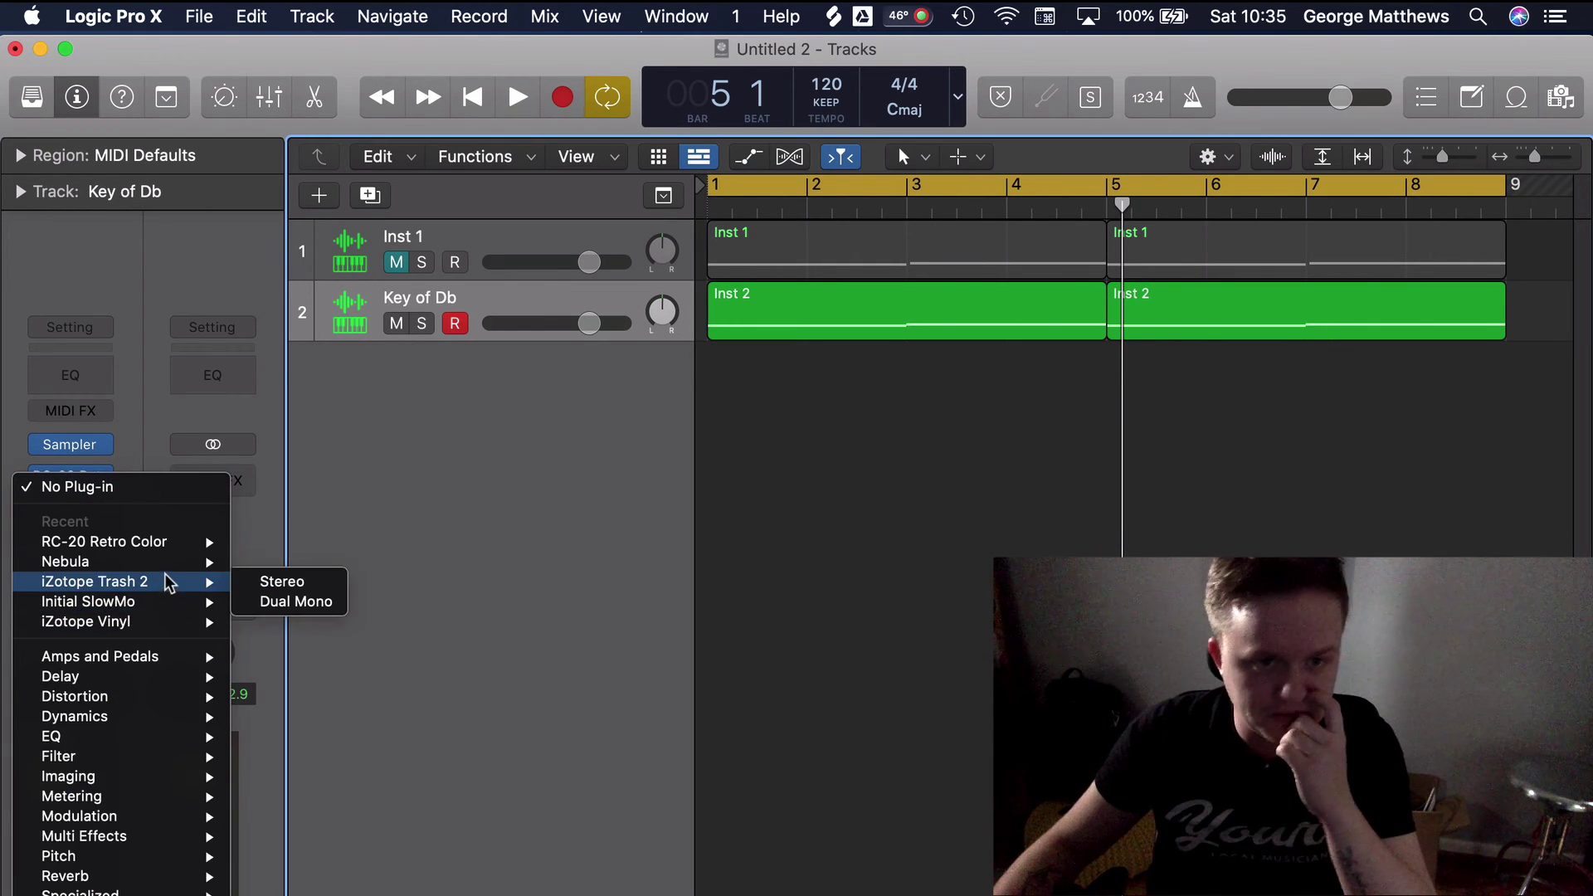
{"action": "mouse_move", "coordinate": [169, 568]}
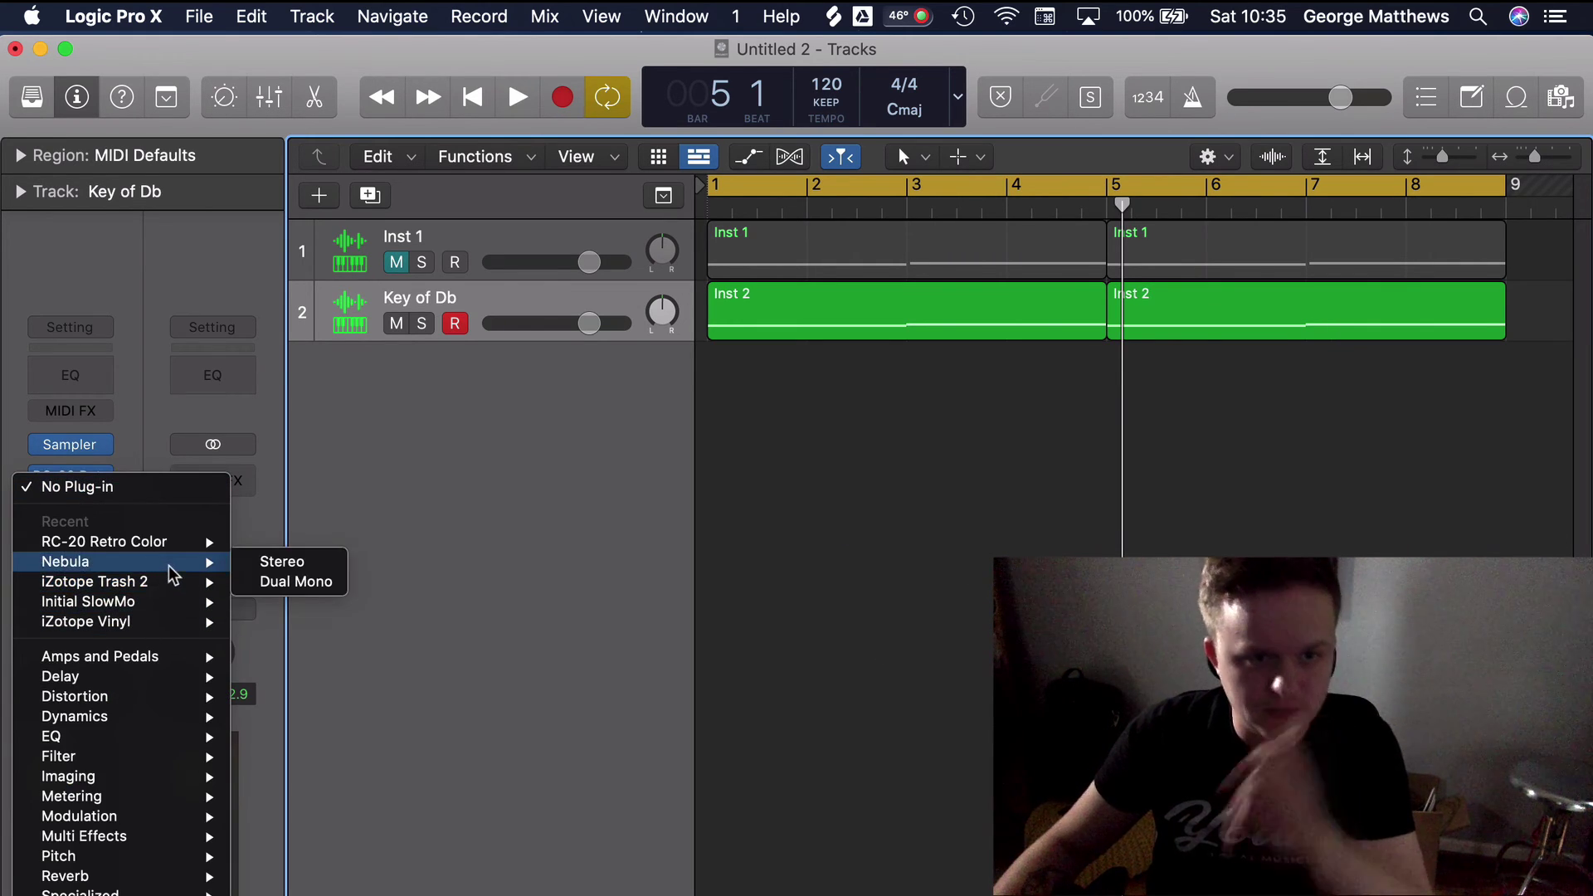
- Insert Nebula in stereo and switch off its LFO and Filter modules, showing the Flanger
{"action": "left_click", "coordinate": [276, 570]}
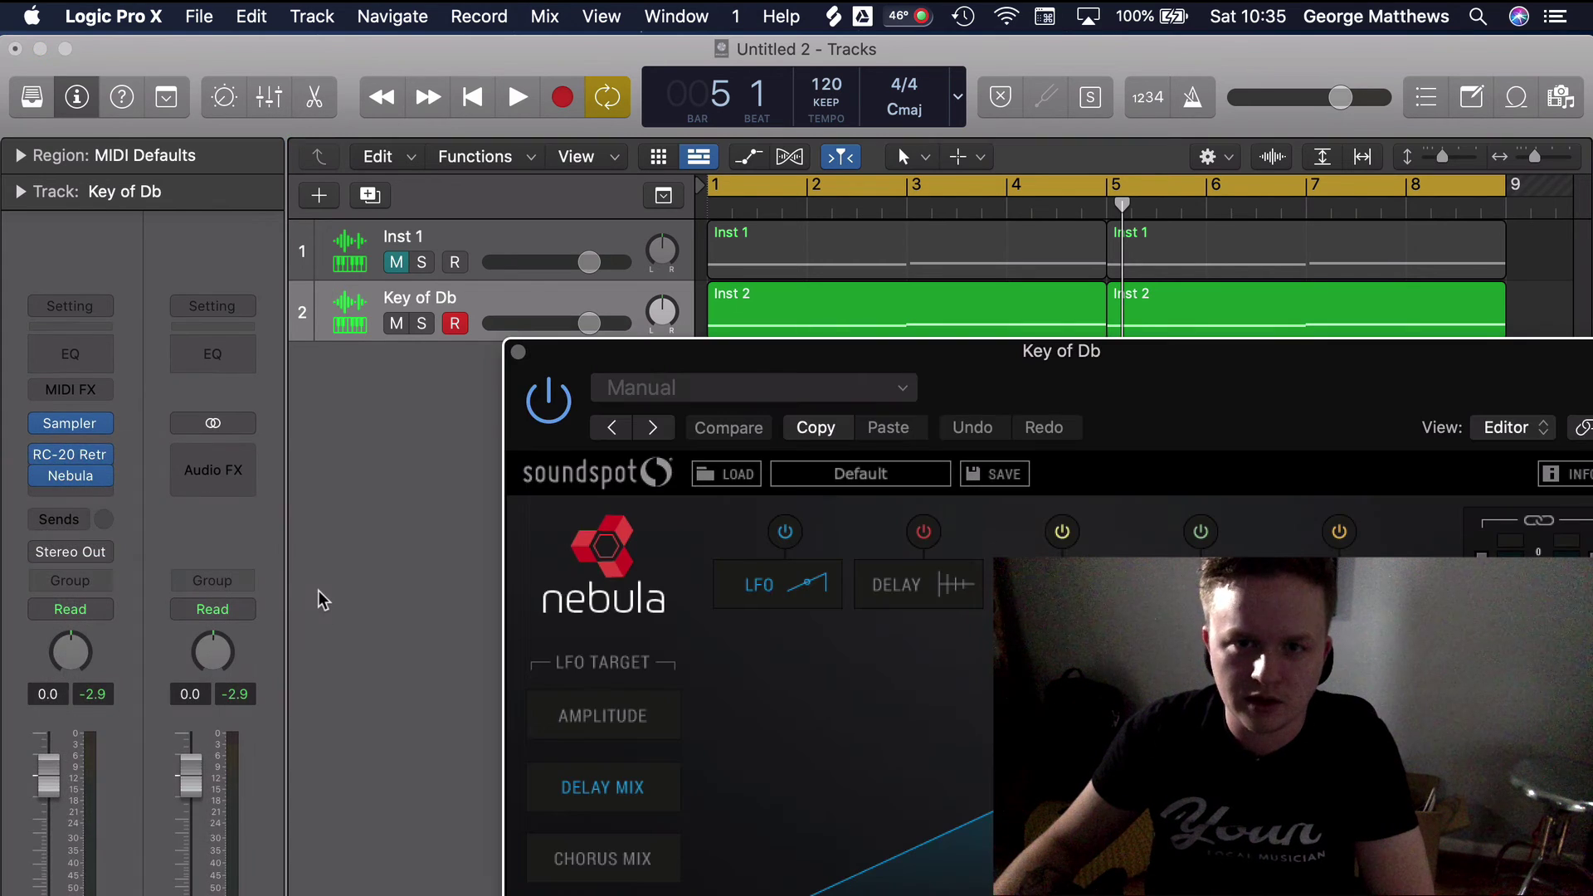
{"action": "left_click_drag", "start_coordinate": [1203, 440], "coordinate": [1009, 419]}
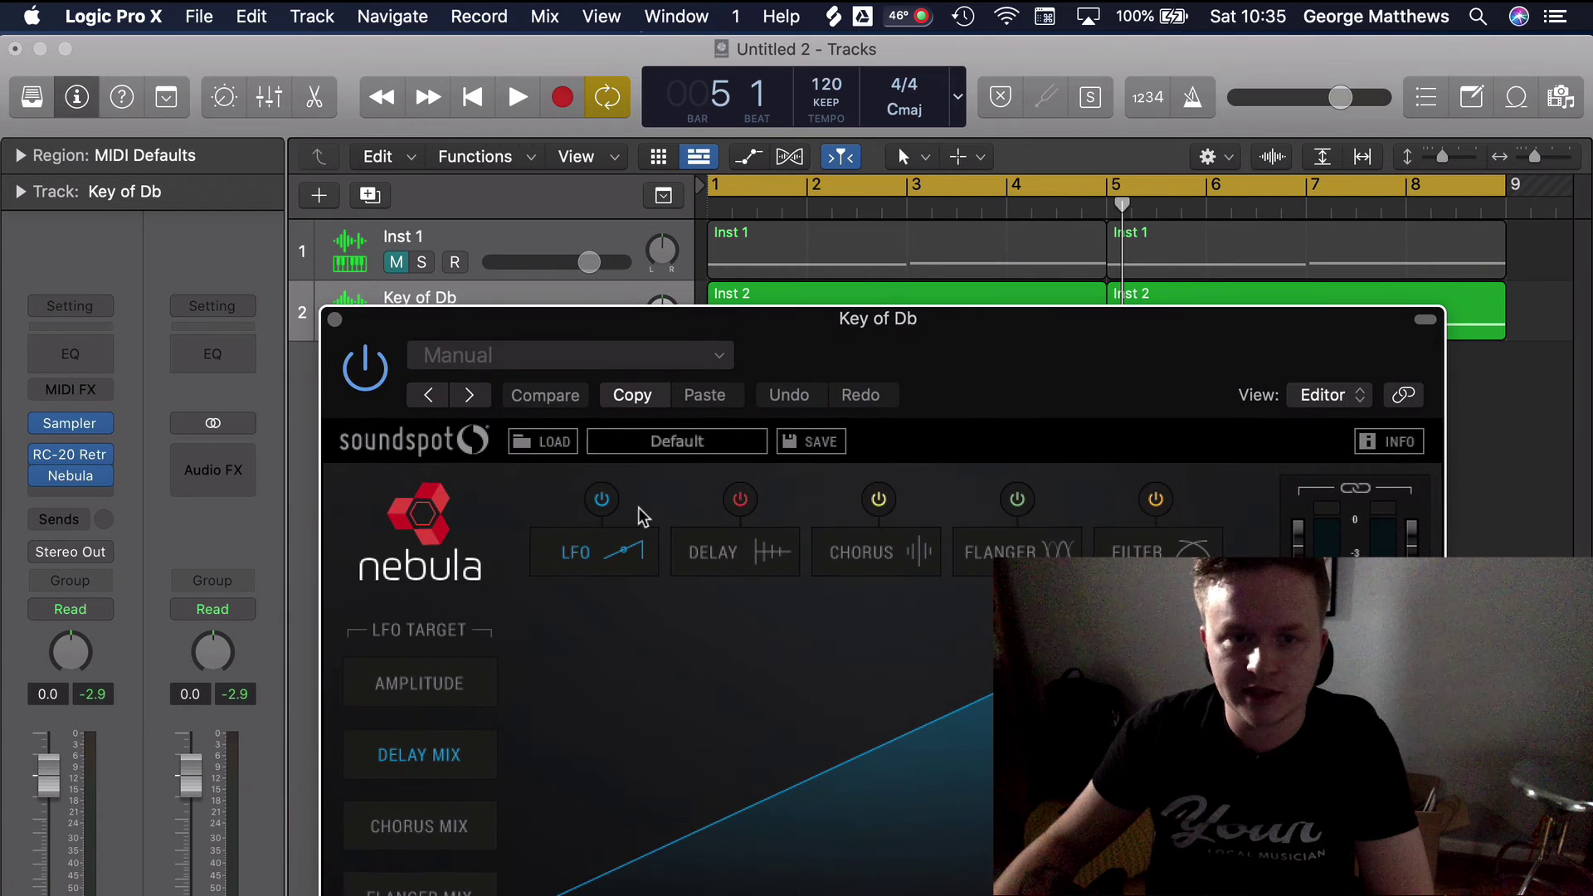
{"action": "left_click", "coordinate": [601, 499]}
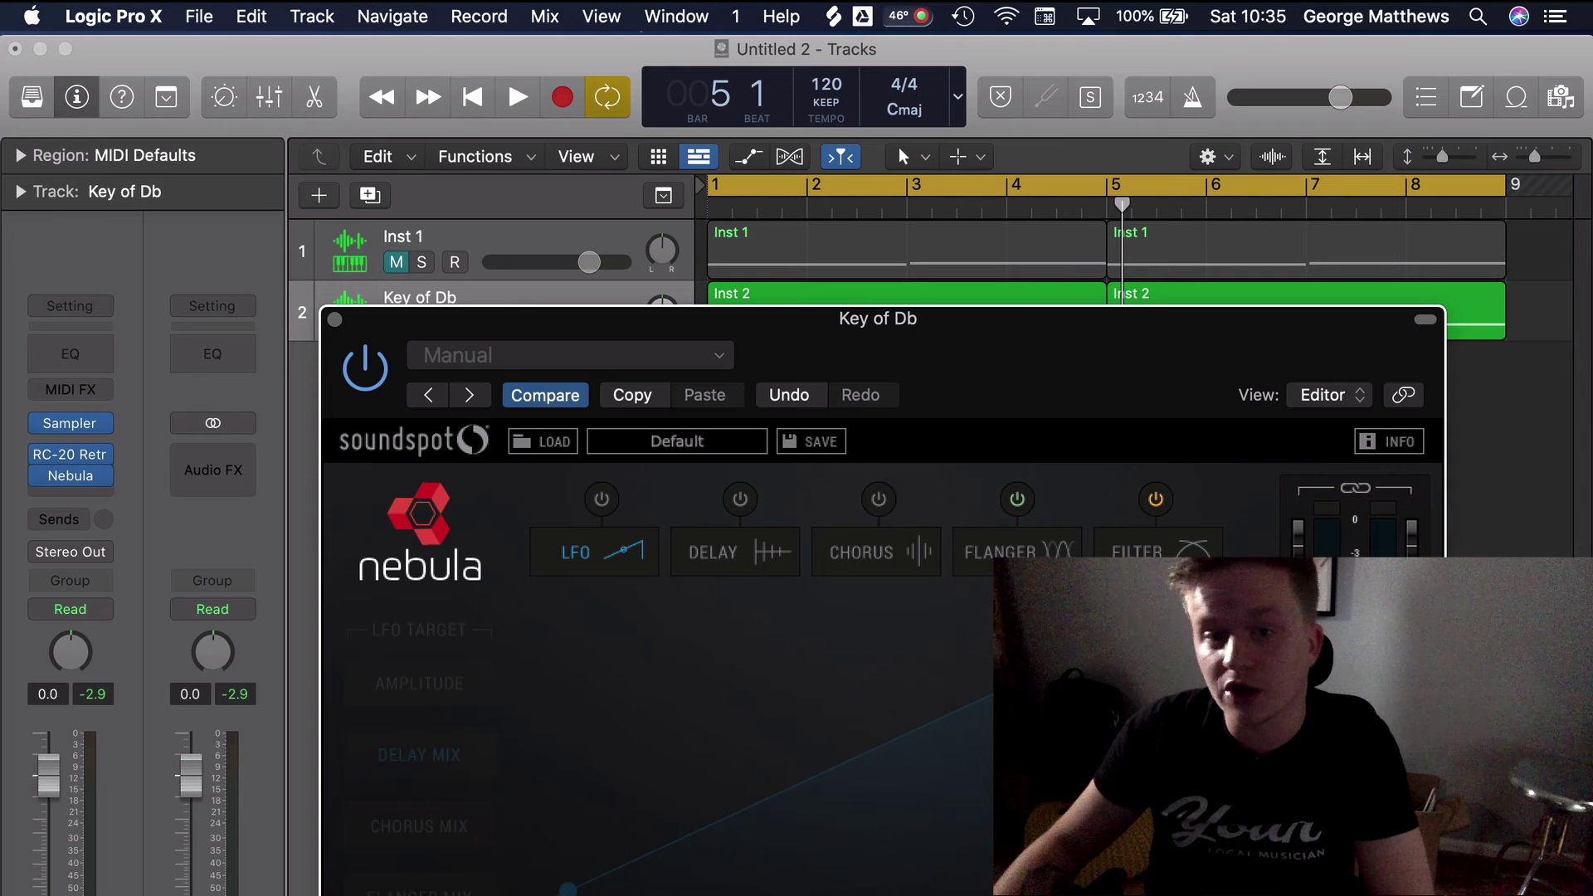
{"action": "left_click", "coordinate": [968, 572]}
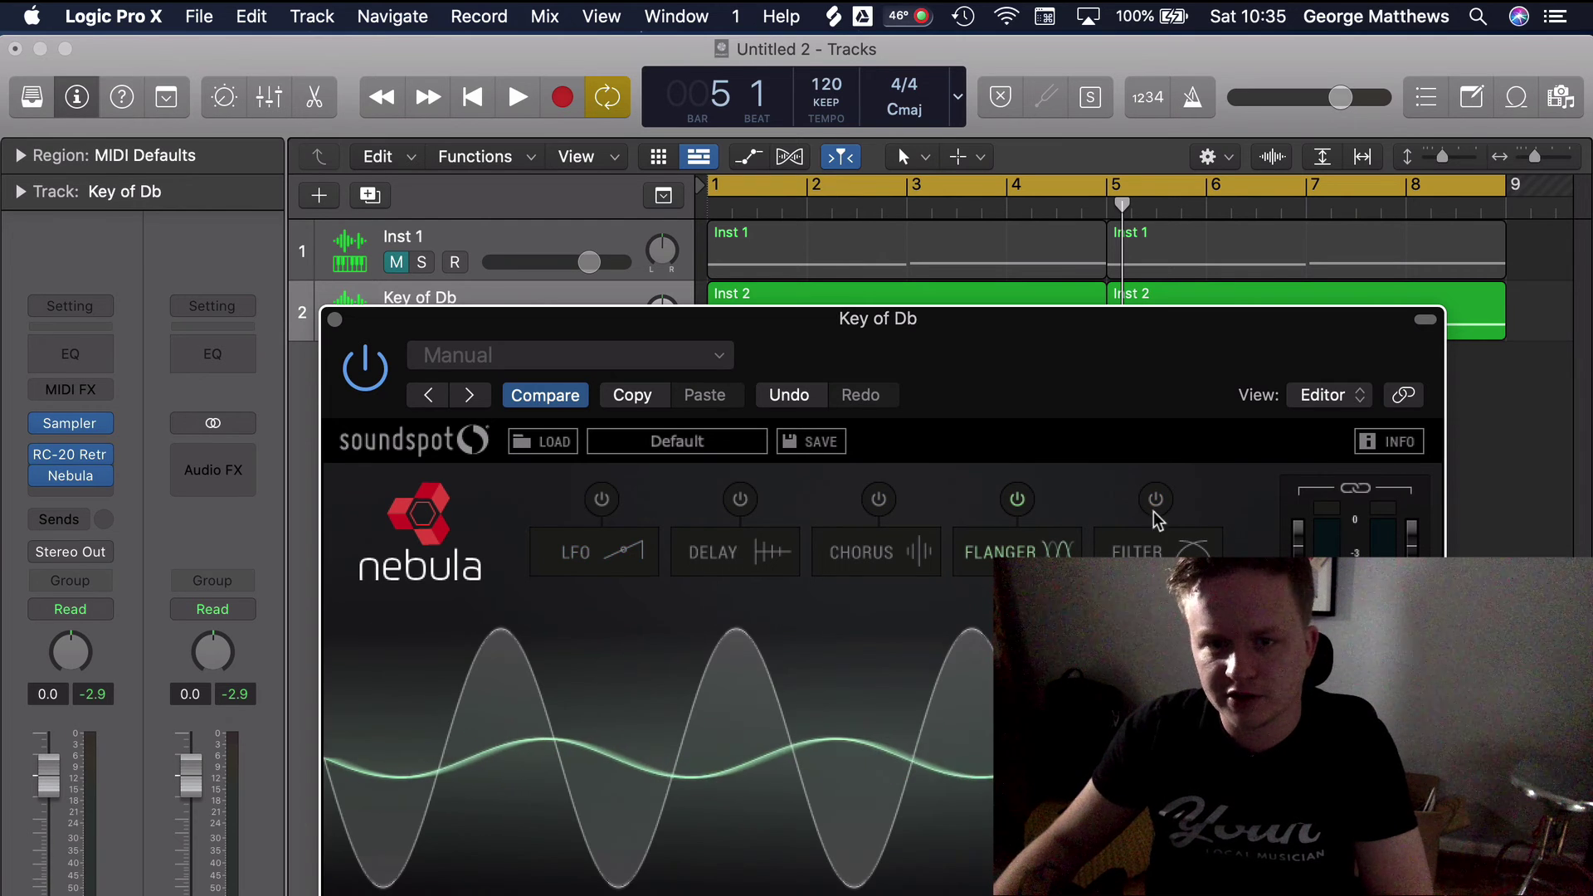
{"action": "left_click", "coordinate": [1156, 500]}
- Slow the flanger rate to 0.46Hz and set the second flanger parameter to about 40%
{"action": "left_click_drag", "start_coordinate": [1079, 402], "coordinate": [1050, 280]}
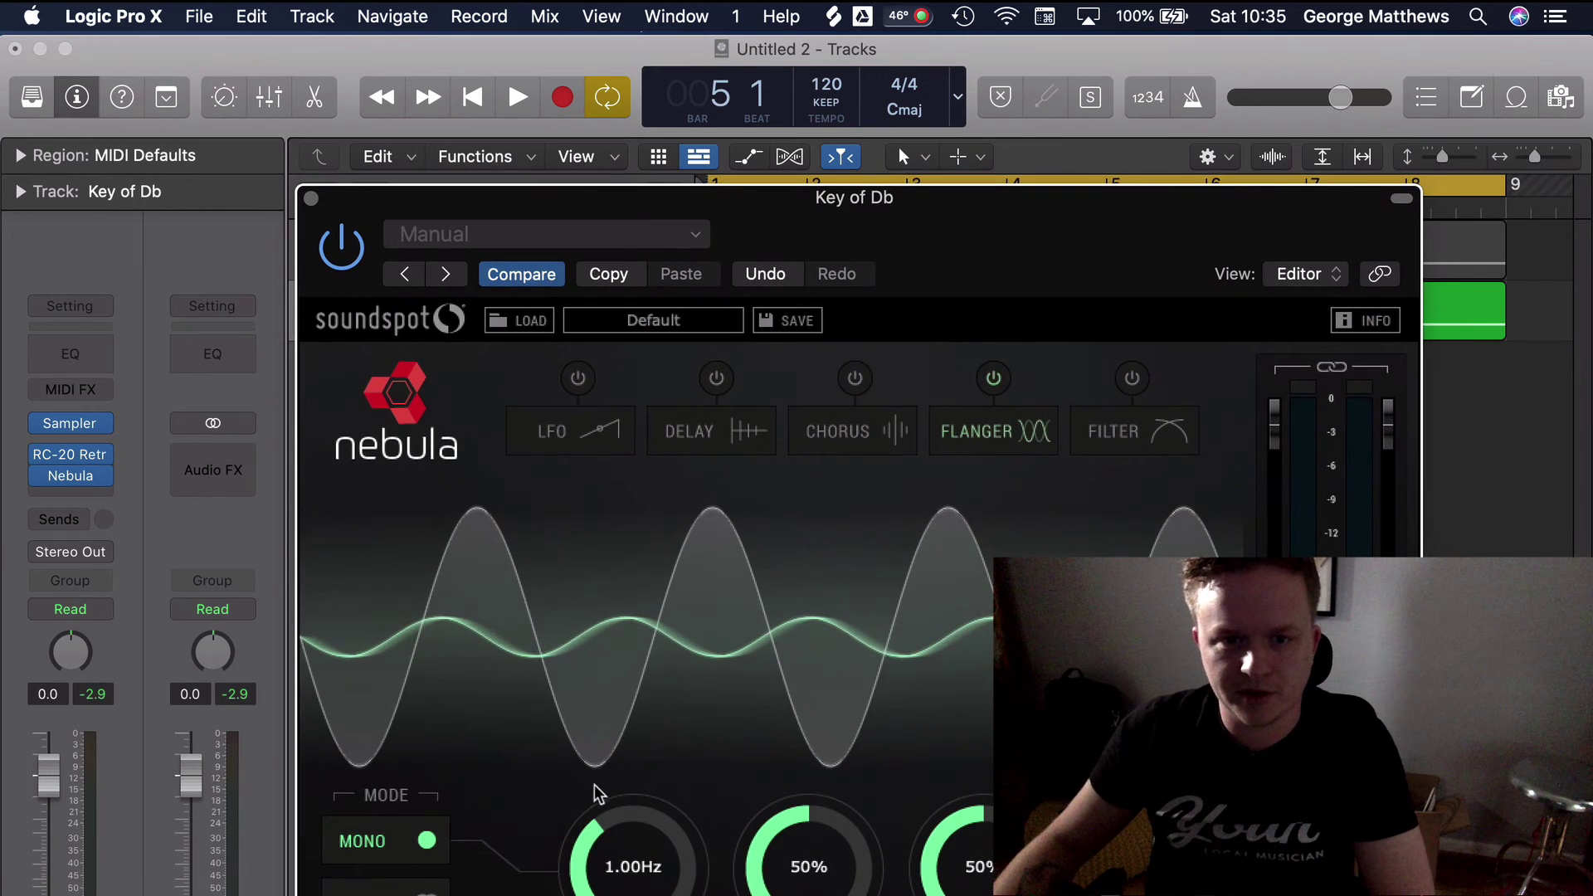
{"action": "key", "text": "space"}
{"action": "left_click_drag", "start_coordinate": [689, 883], "coordinate": [581, 830]}
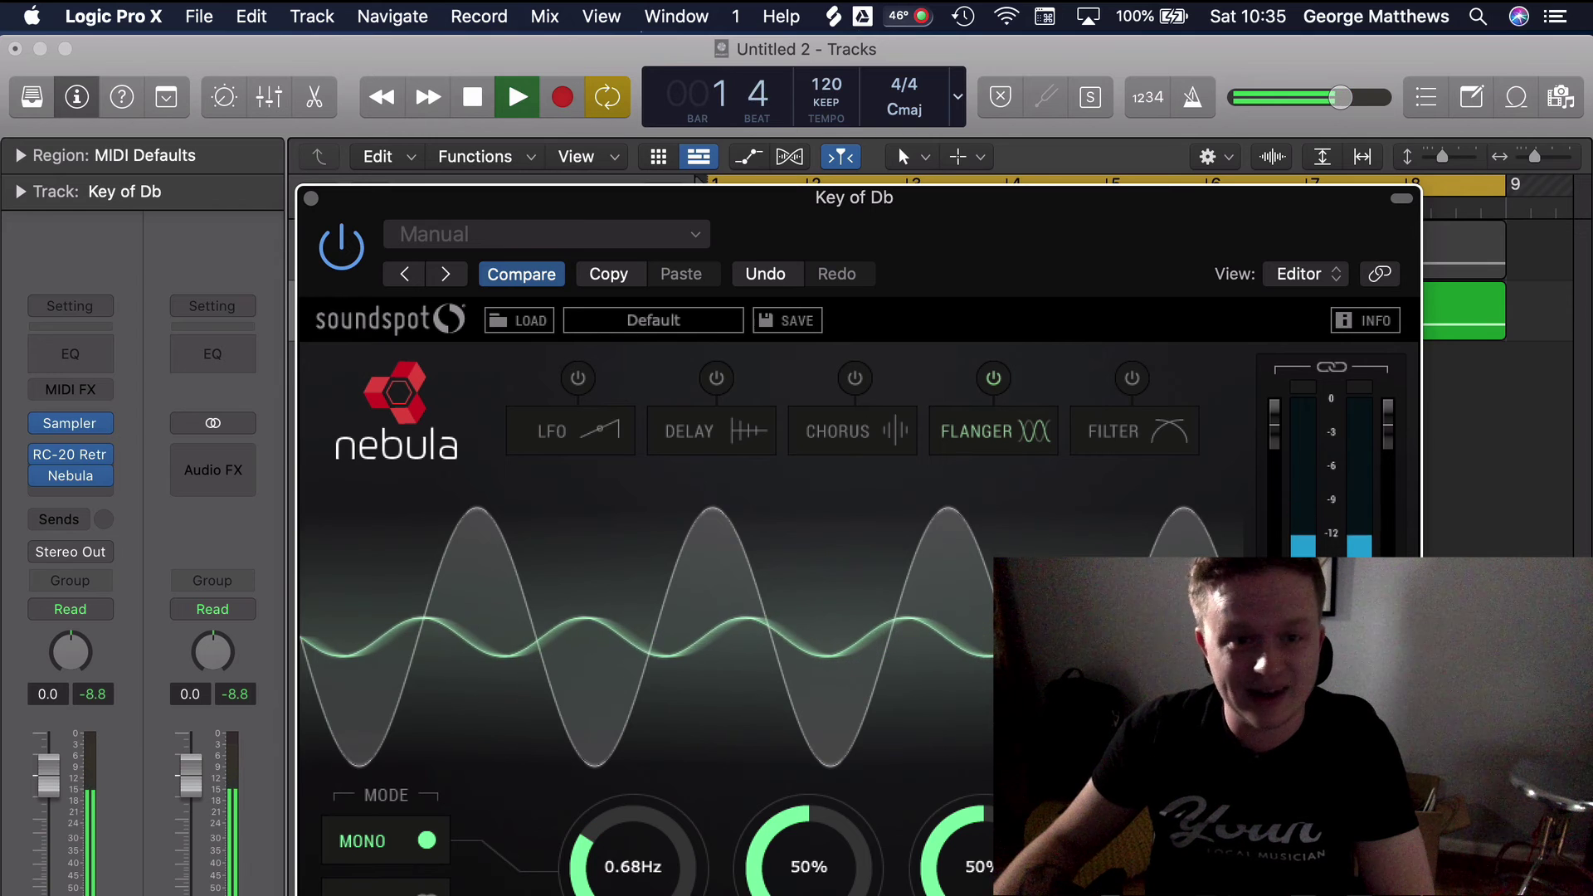
{"action": "key", "text": "space"}
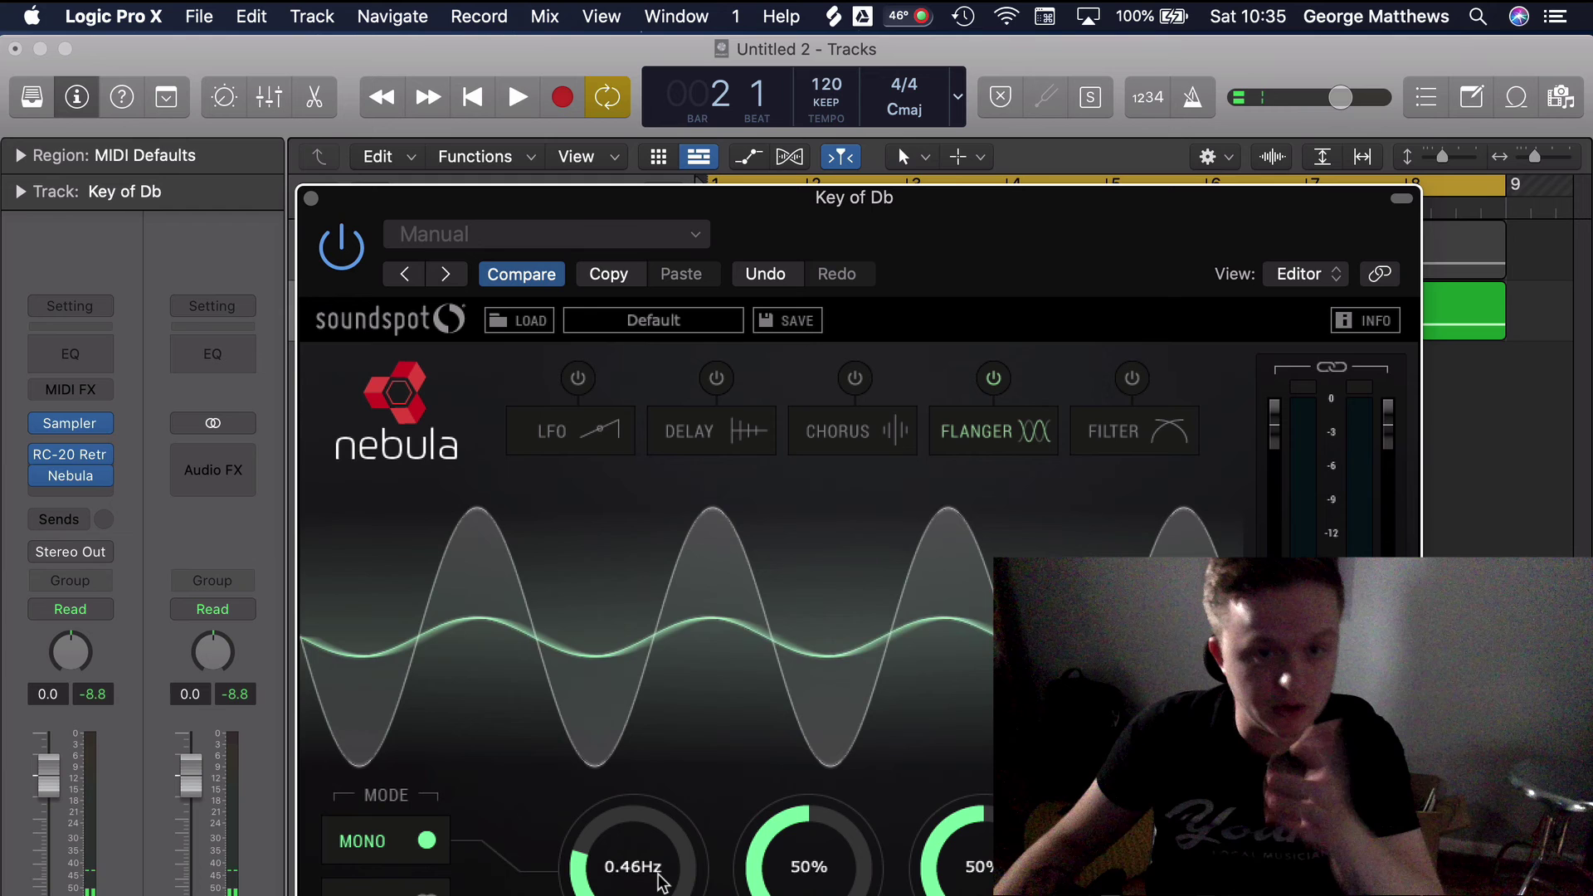
{"action": "left_click_drag", "start_coordinate": [809, 863], "coordinate": [809, 877]}
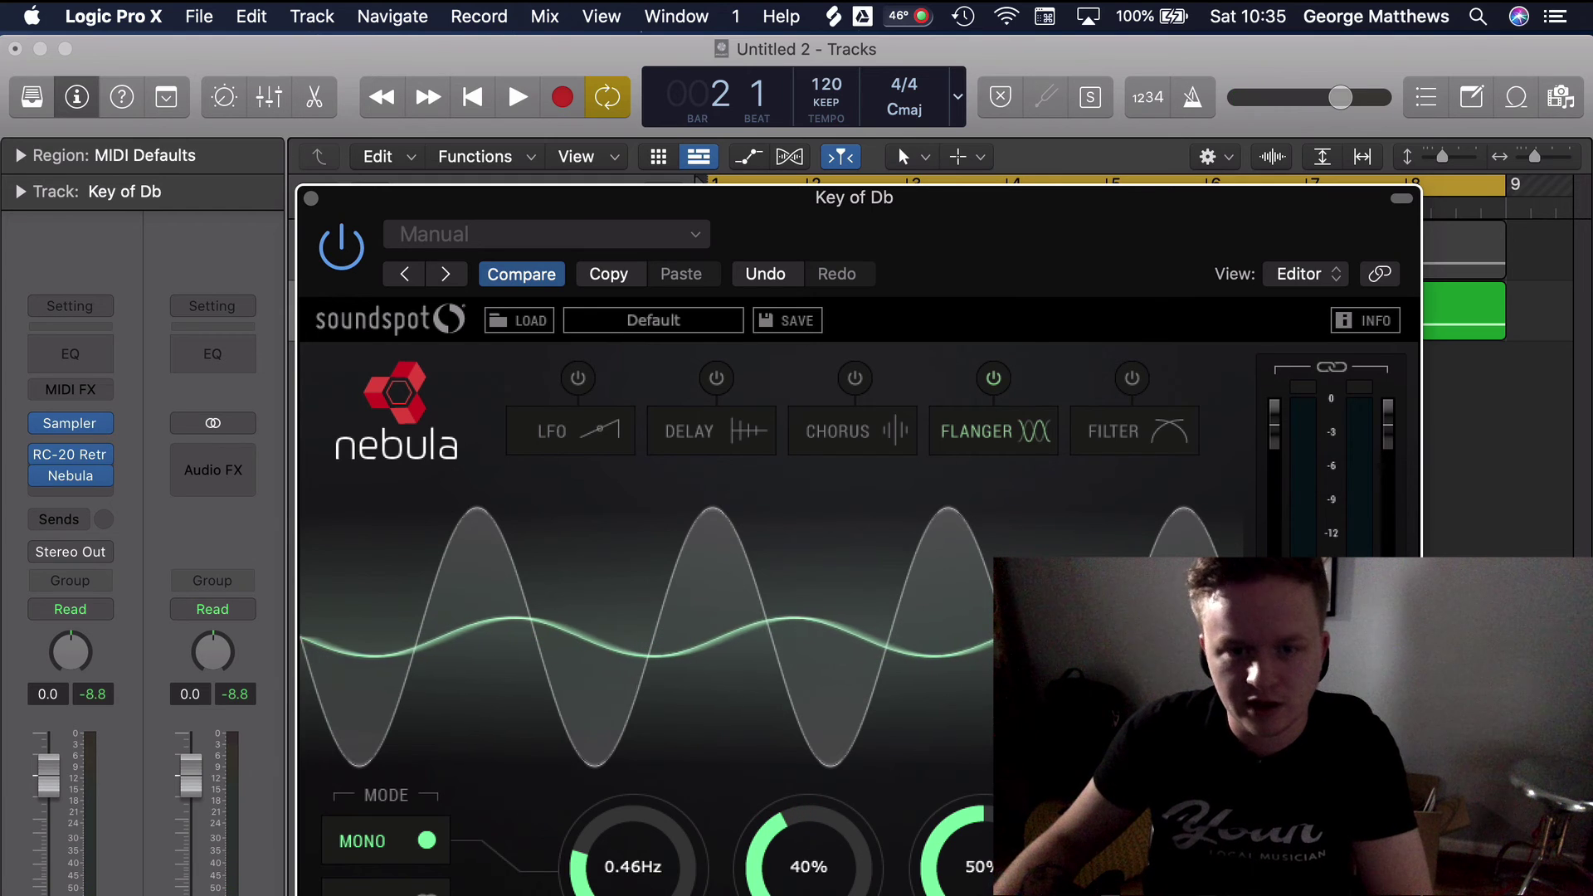
{"action": "key", "text": "space"}
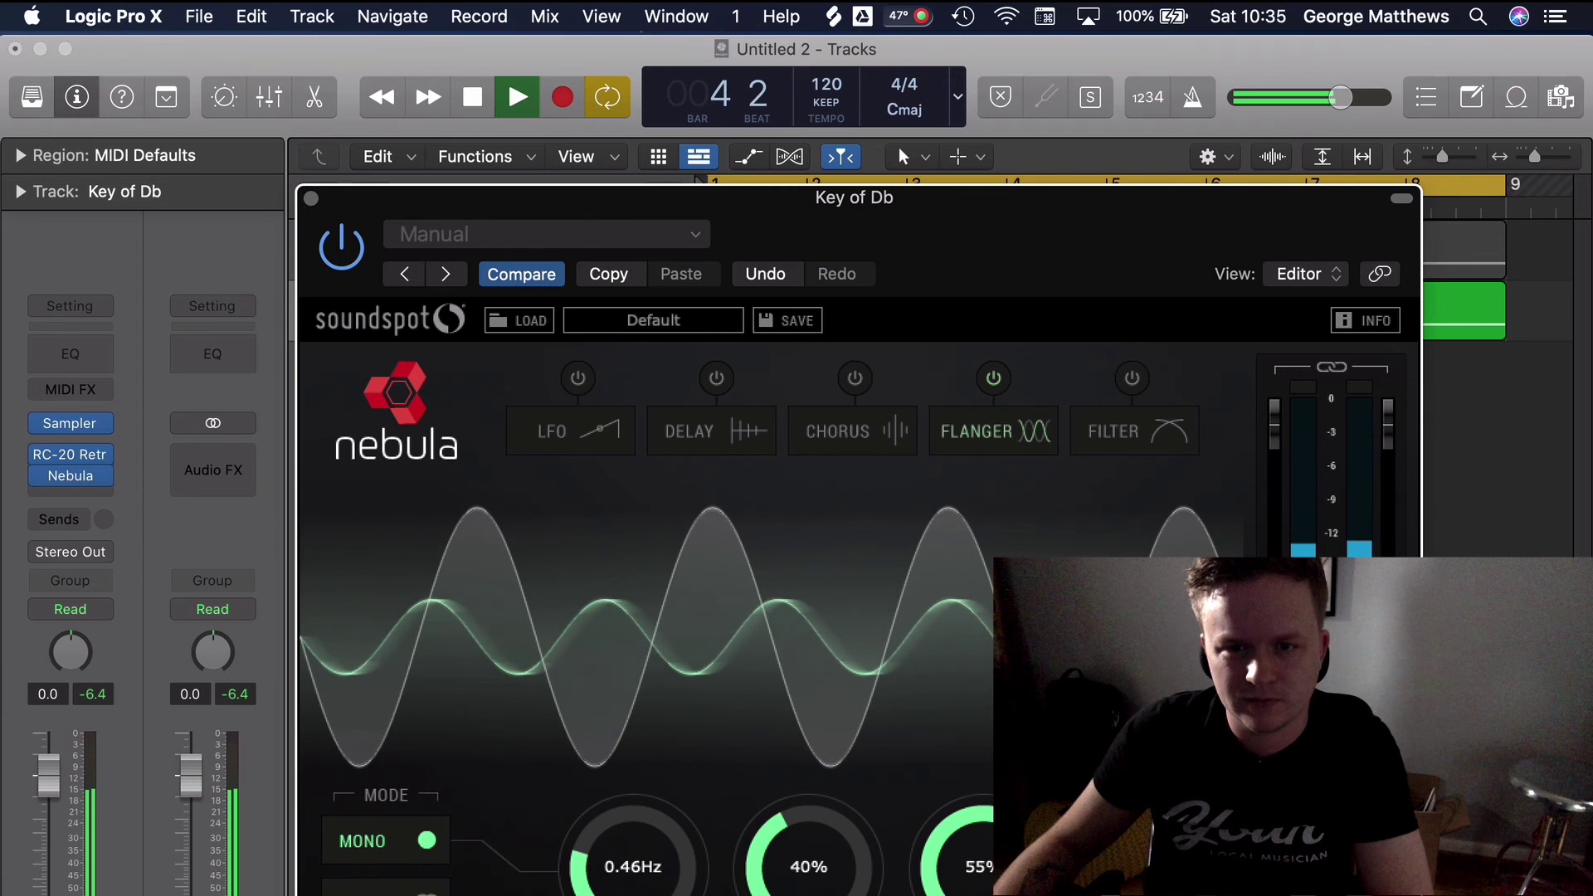
- Turn on Nebula's filter, sweep its cutoff down, and close the window
{"action": "left_click", "coordinate": [1162, 428]}
{"action": "left_click", "coordinate": [1134, 380]}
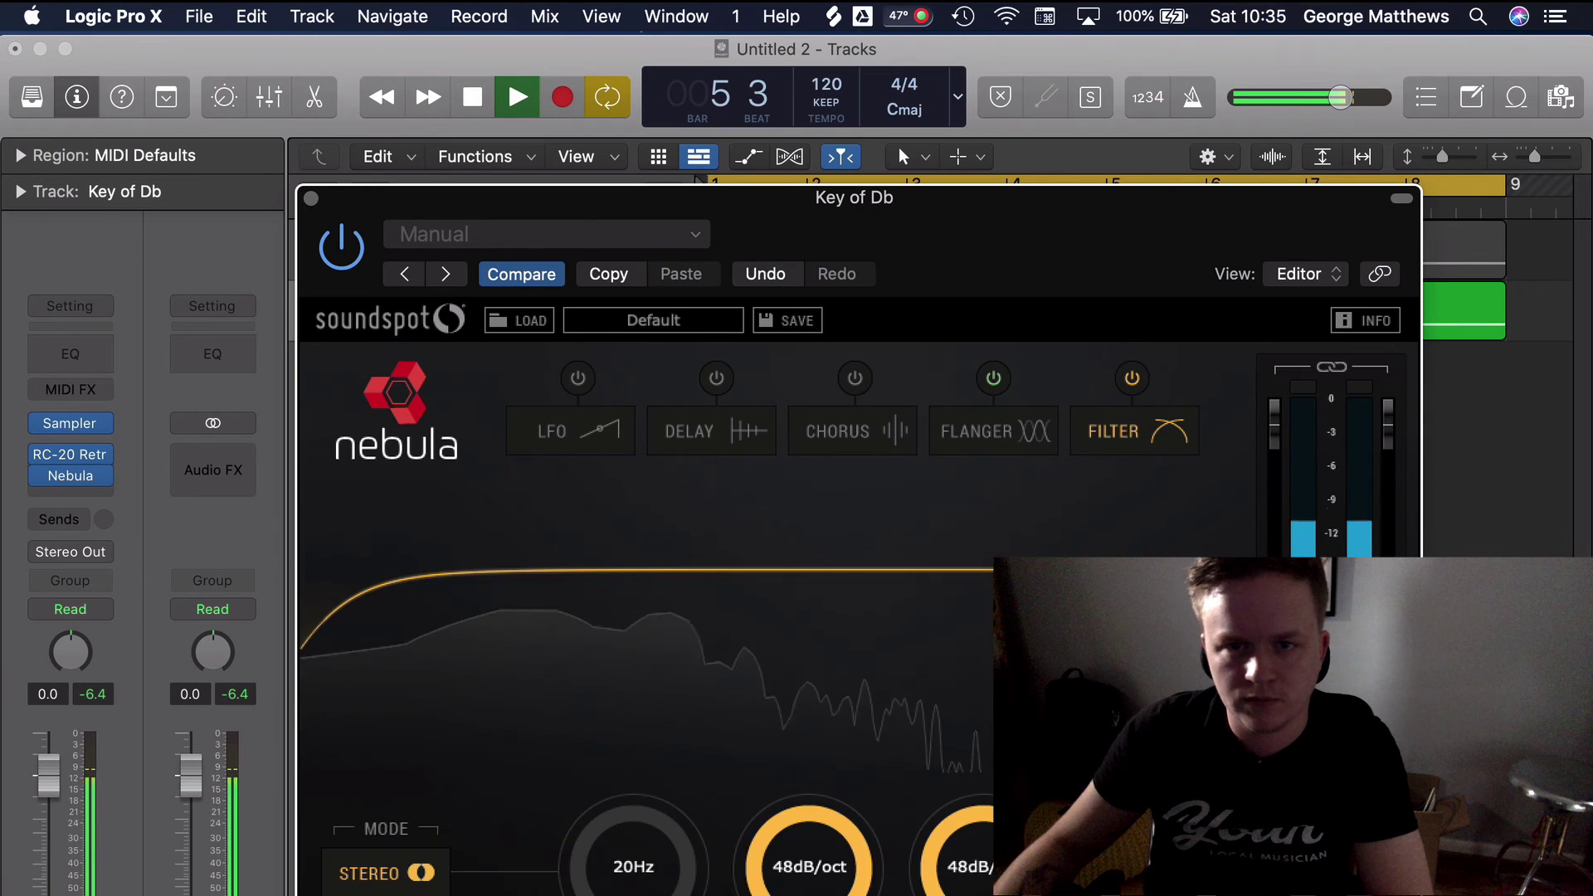
{"action": "left_click_drag", "start_coordinate": [631, 836], "coordinate": [629, 878]}
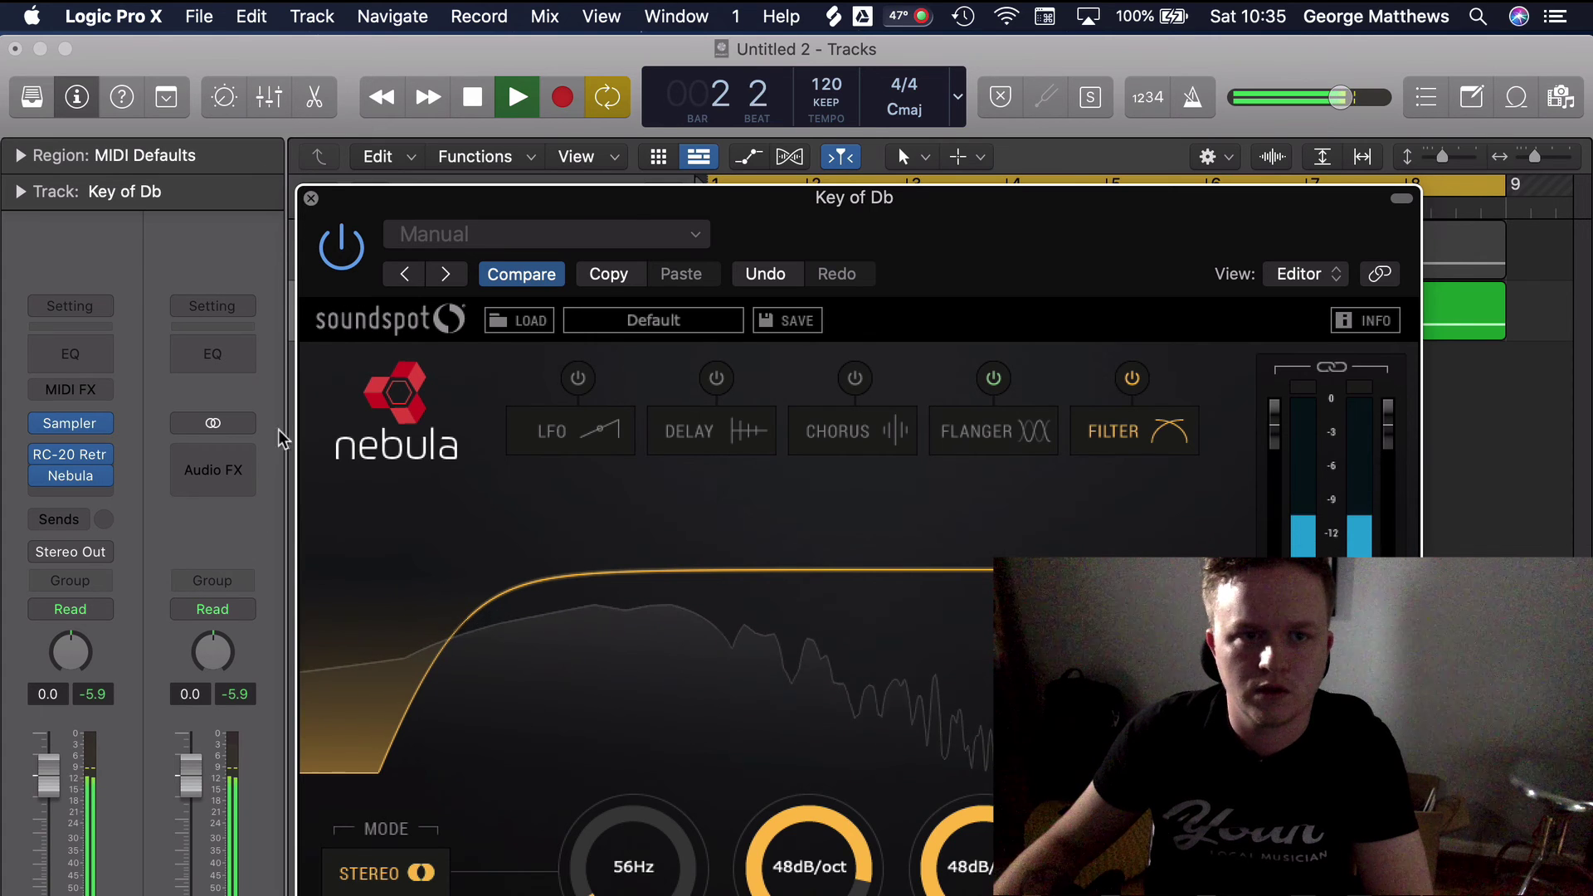
{"action": "left_click", "coordinate": [311, 197]}
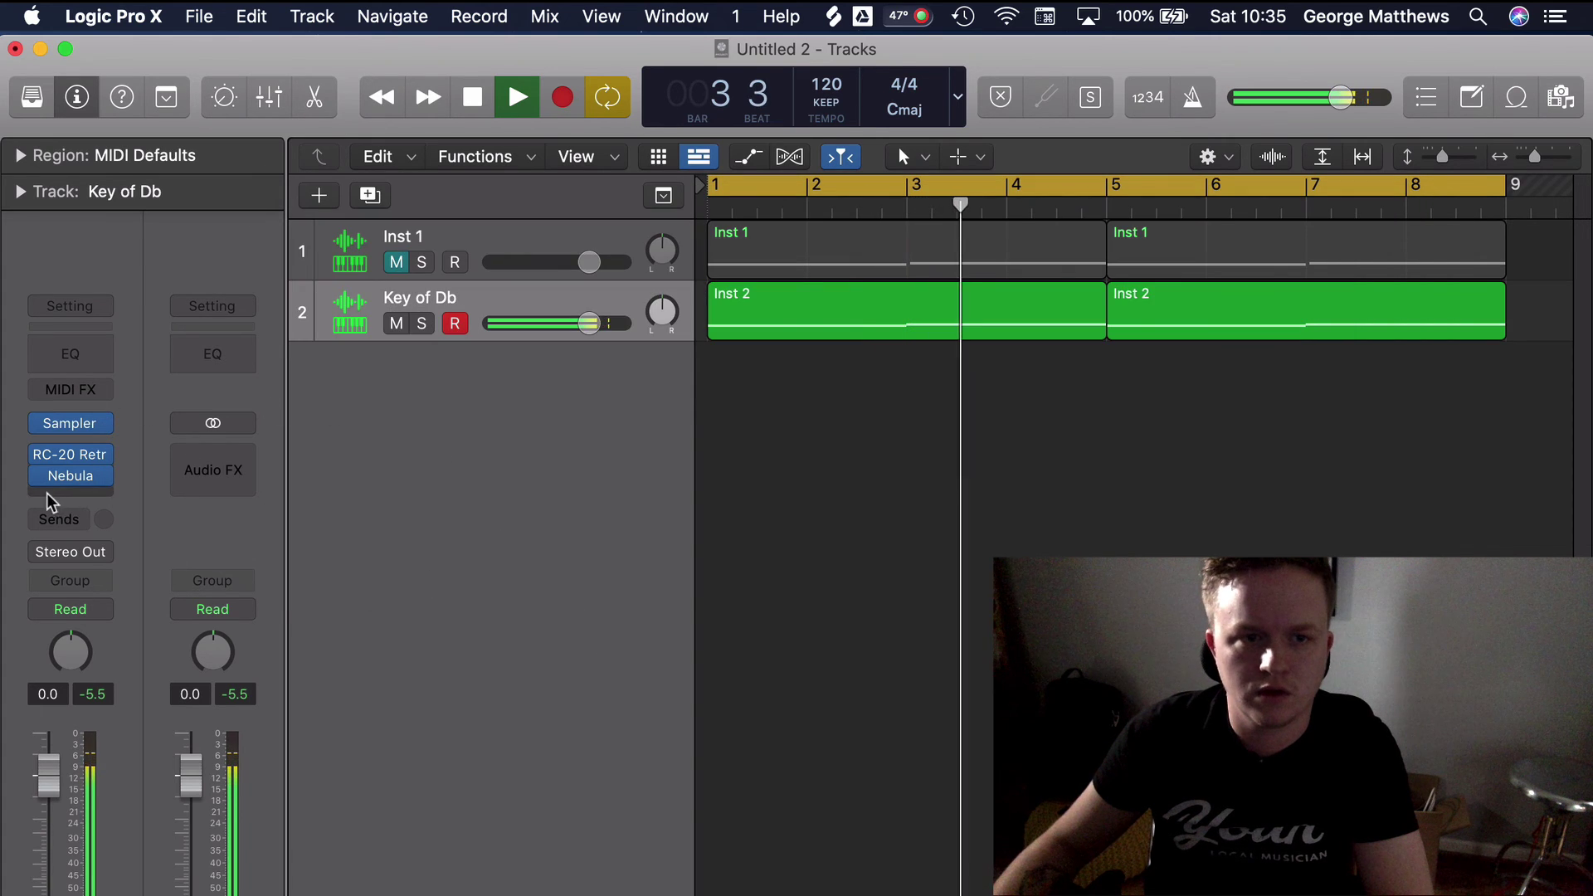
- Reopen Nebula, switch its filter back off, return to the Flanger and close it
{"action": "left_click", "coordinate": [70, 490]}
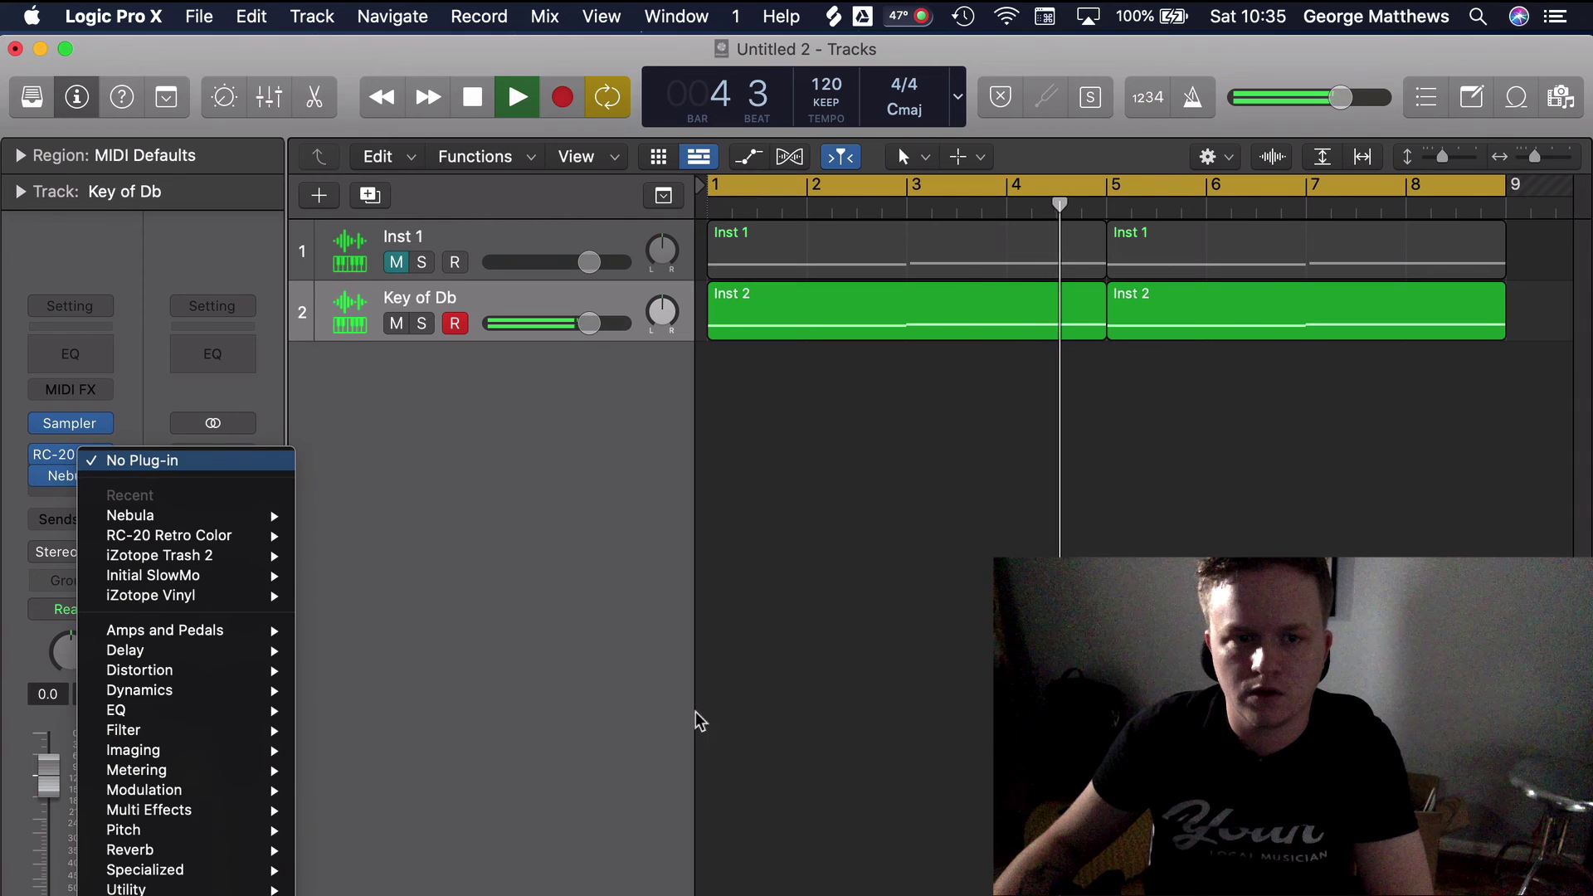
{"action": "left_click", "coordinate": [473, 463]}
{"action": "left_click", "coordinate": [74, 476]}
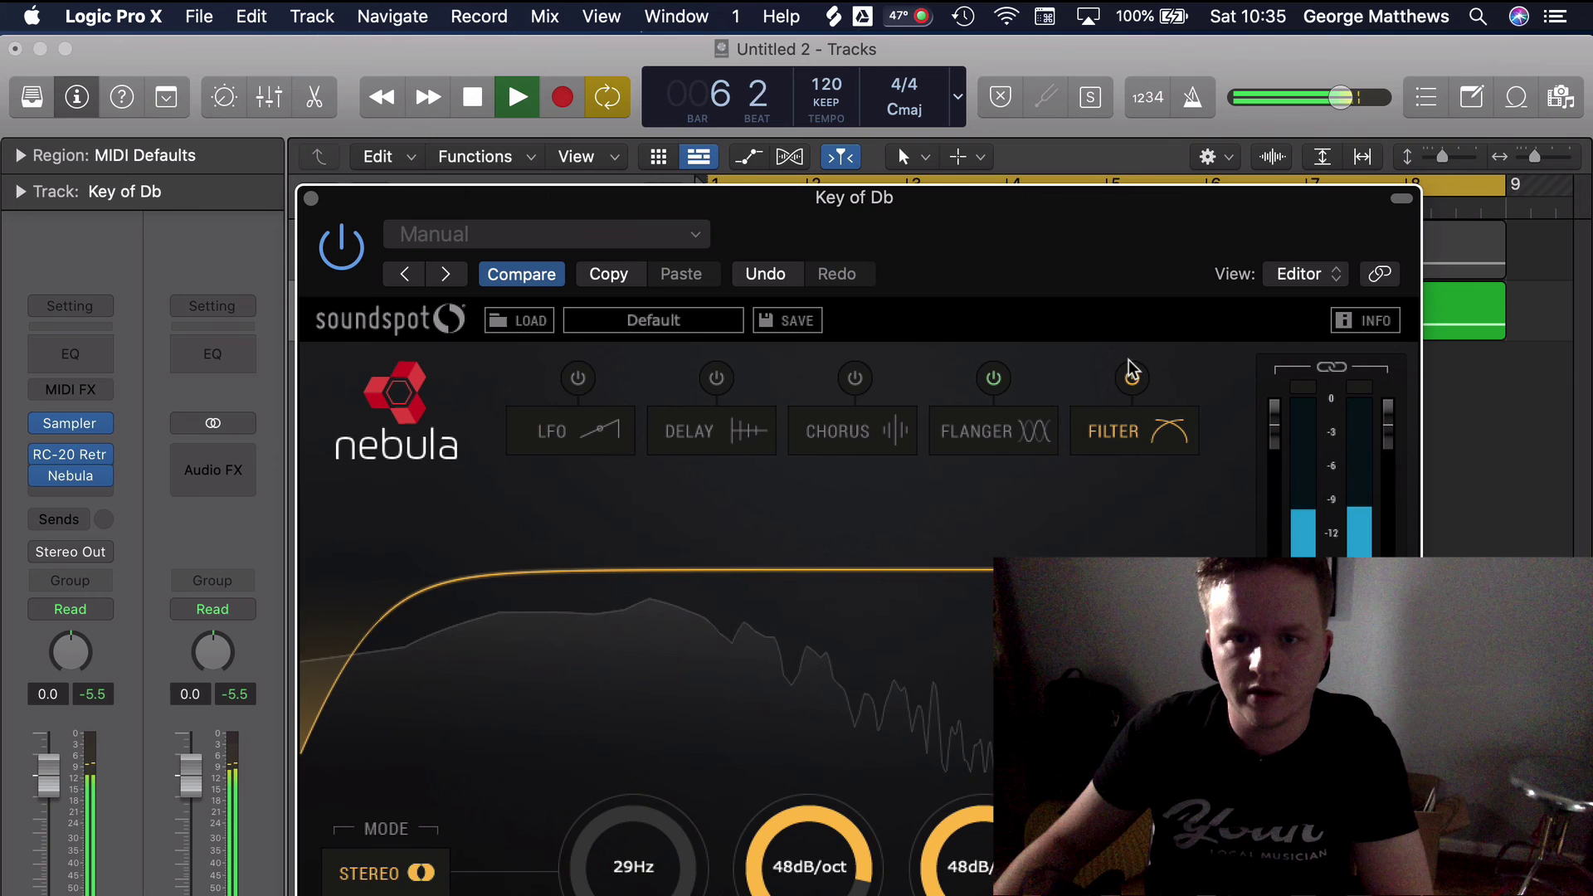
{"action": "left_click", "coordinate": [1132, 378]}
{"action": "left_click", "coordinate": [985, 420]}
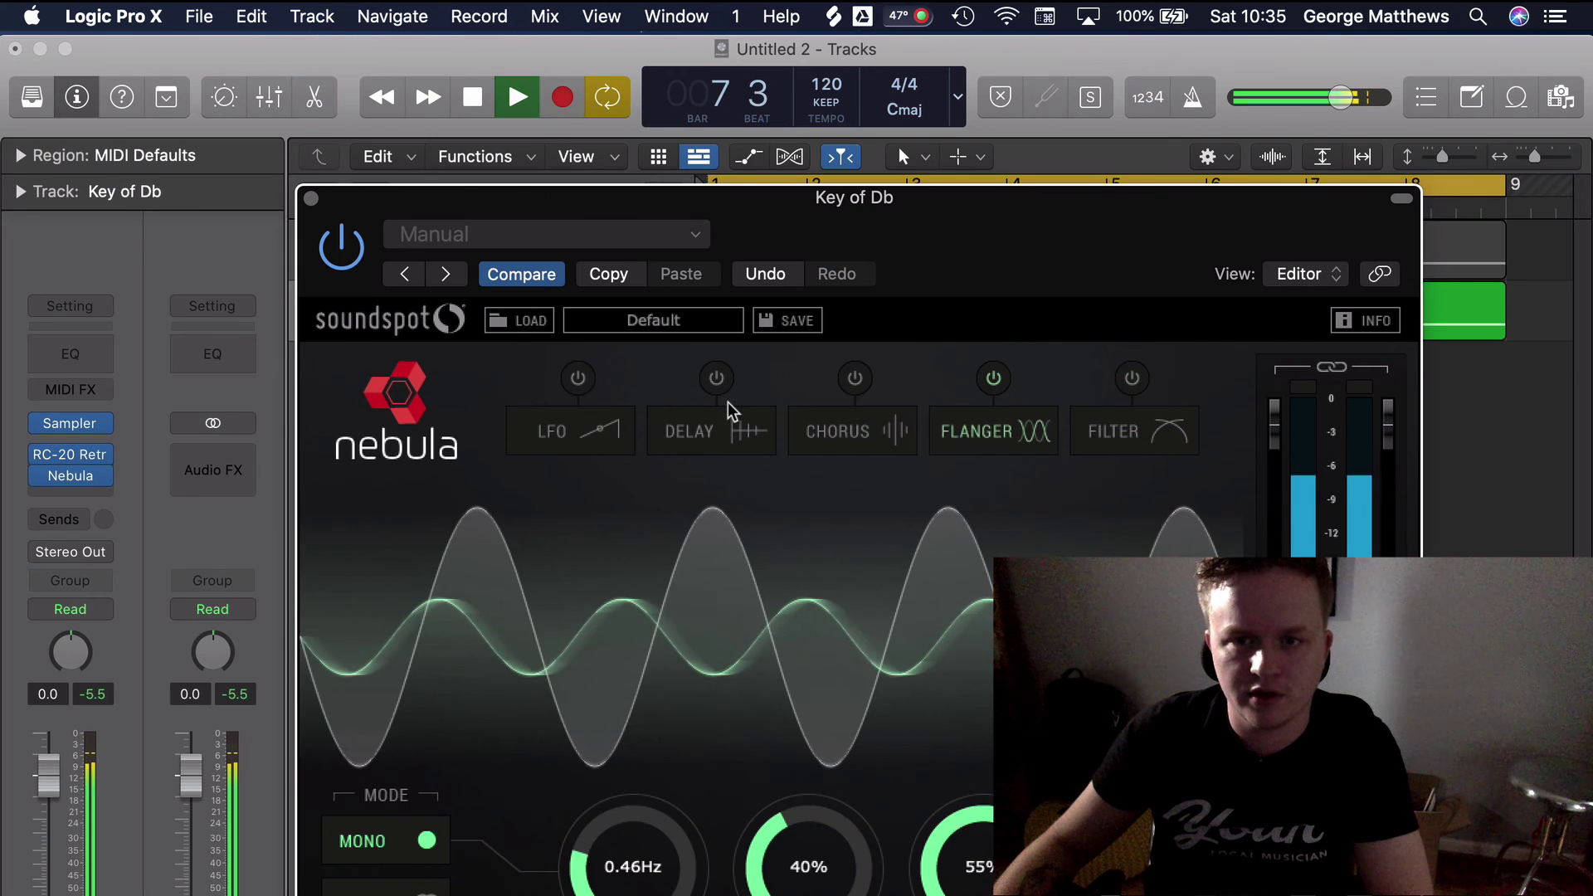
{"action": "left_click", "coordinate": [311, 200]}
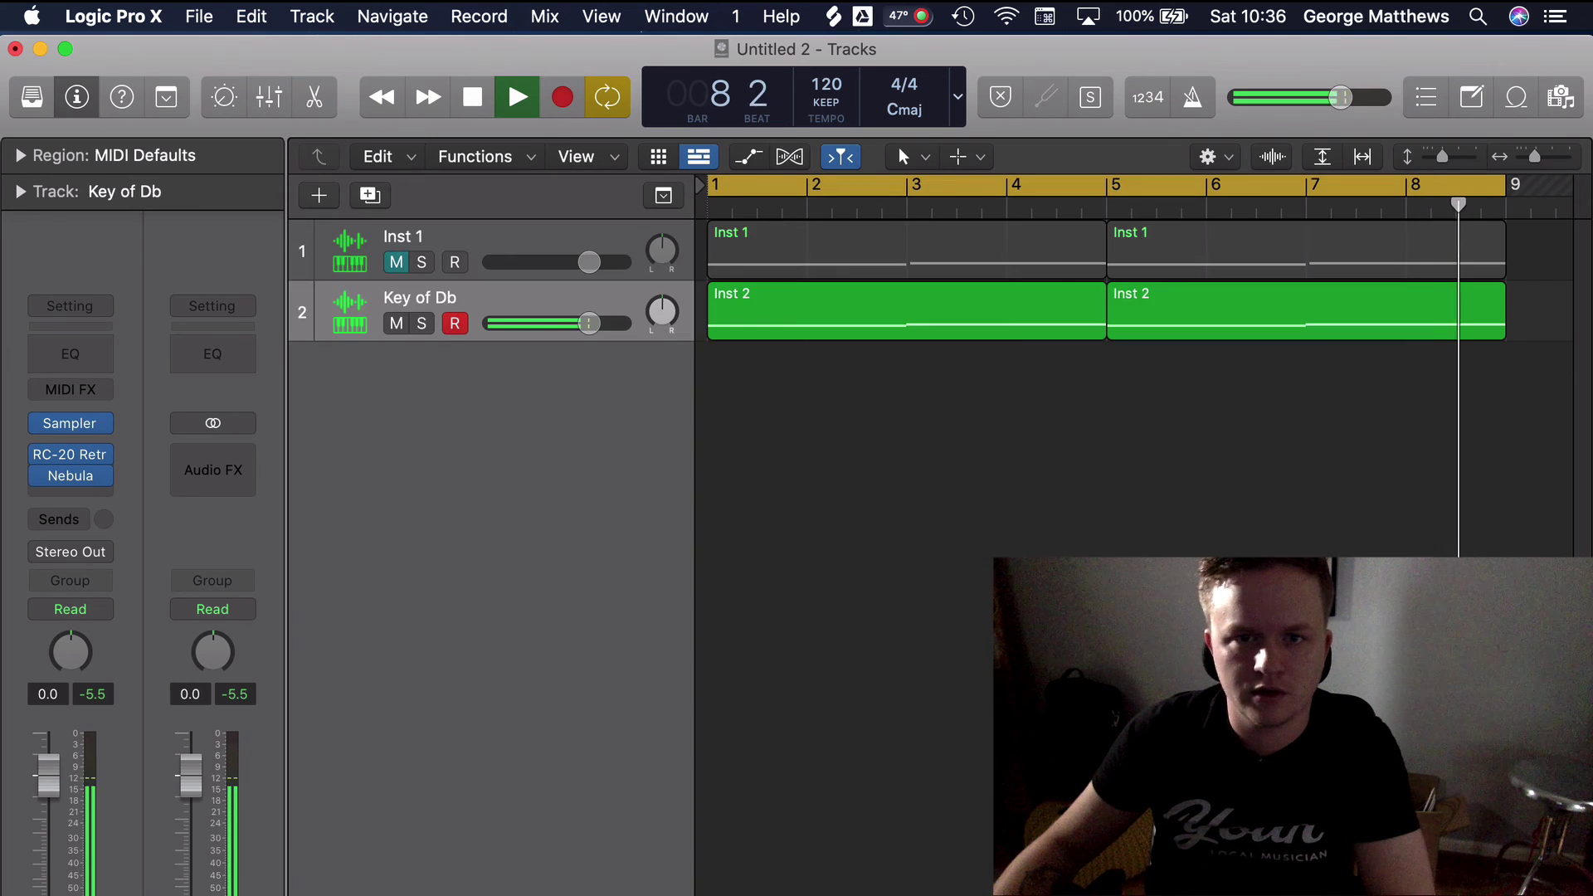
- Stop playback, solo Inst 1 and mute the Key of Db track
{"action": "key", "text": "space"}
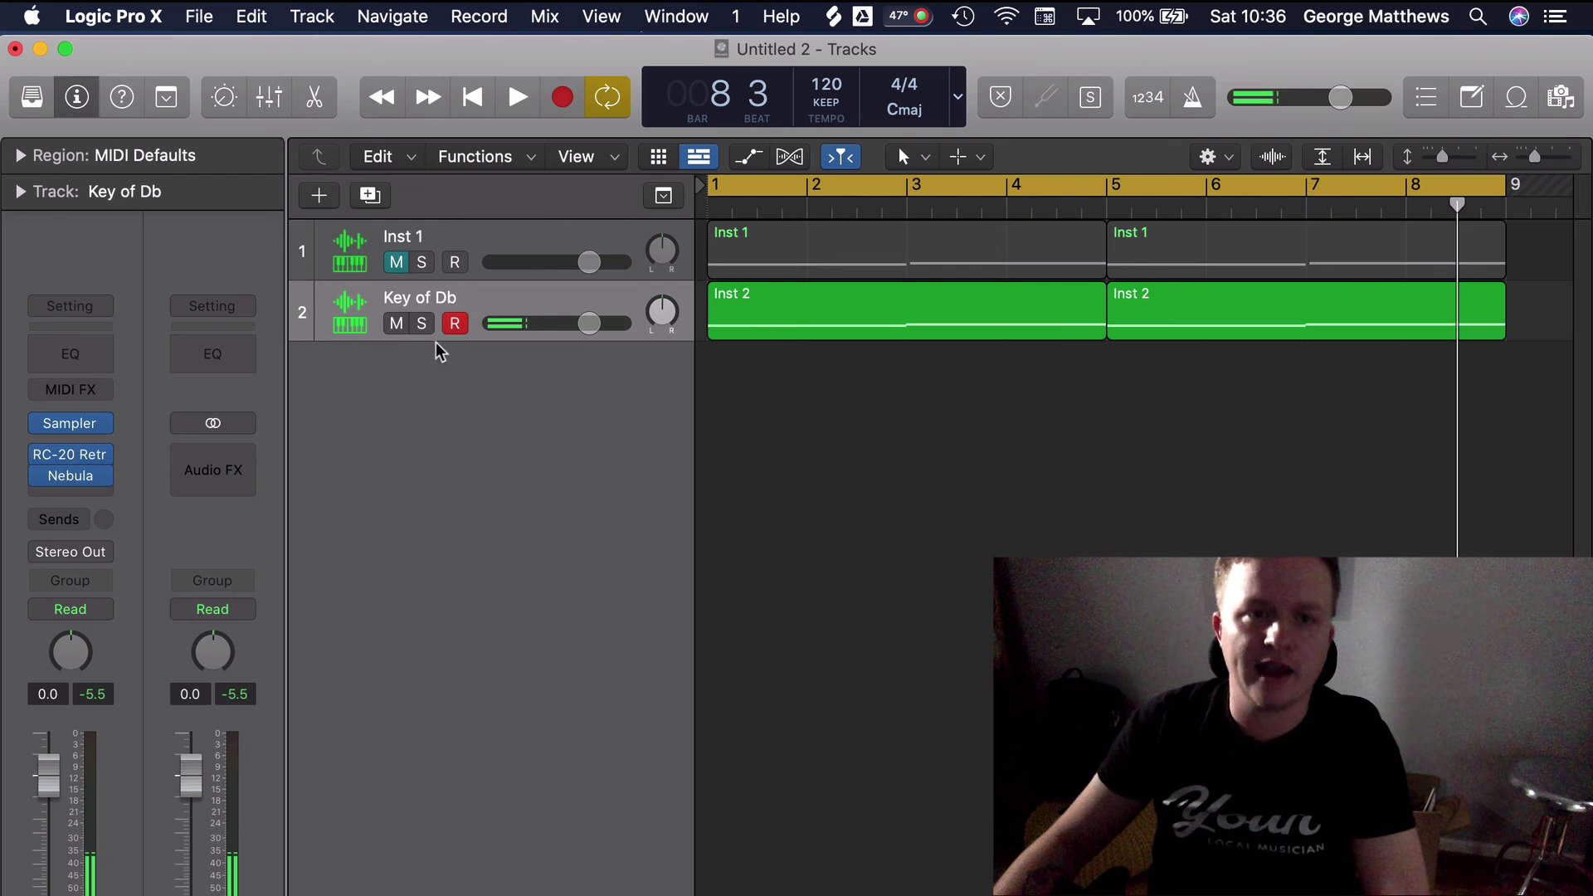
{"action": "left_click", "coordinate": [420, 263]}
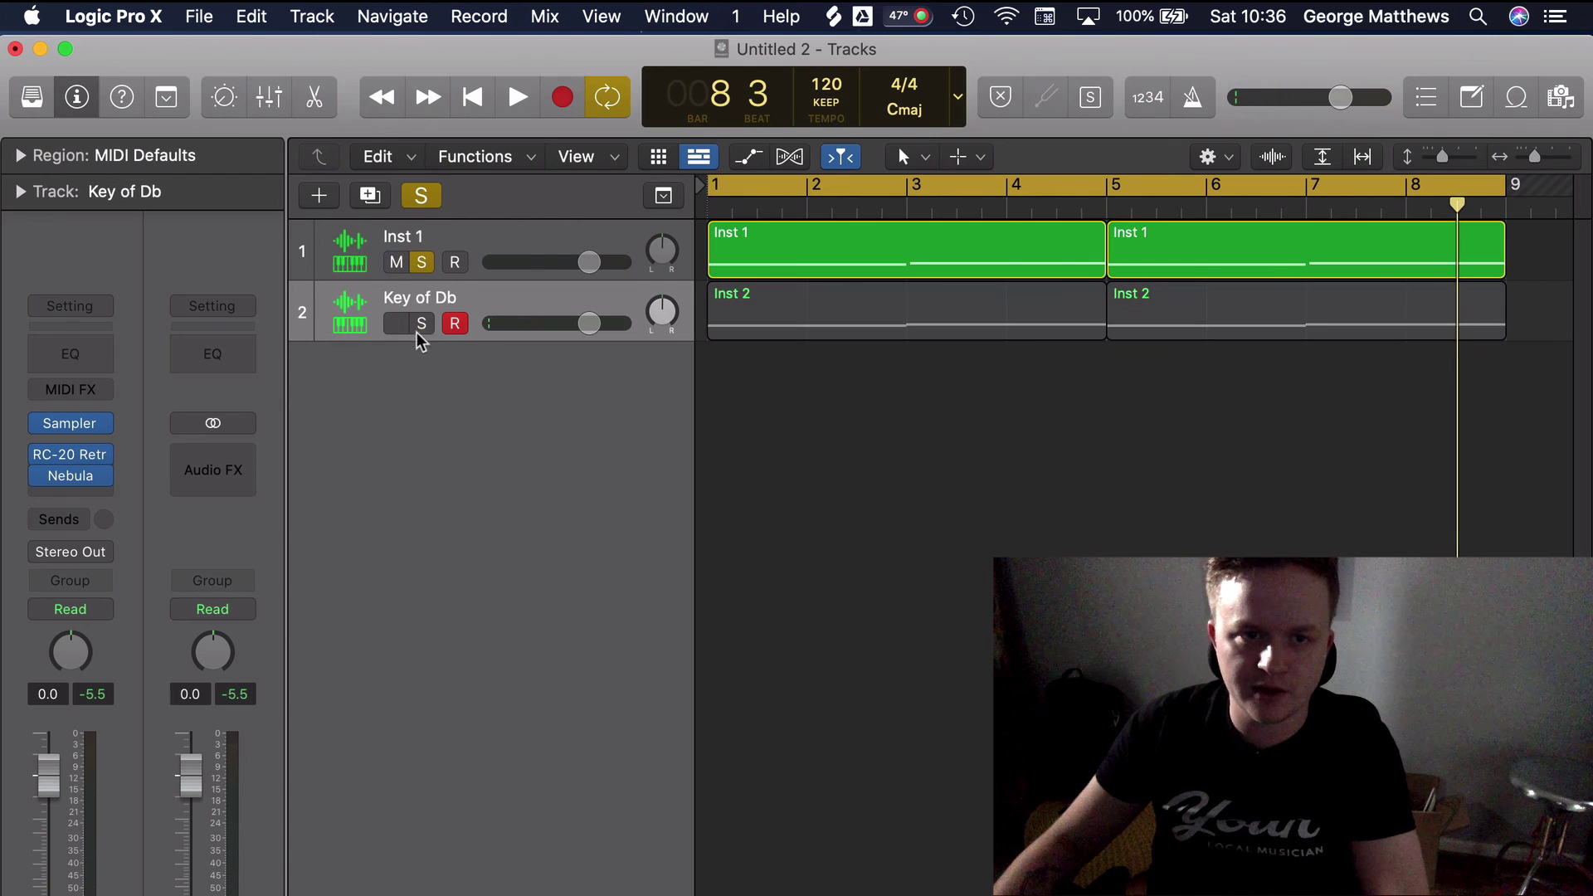
{"action": "left_click", "coordinate": [420, 326]}
{"action": "left_click", "coordinate": [398, 324]}
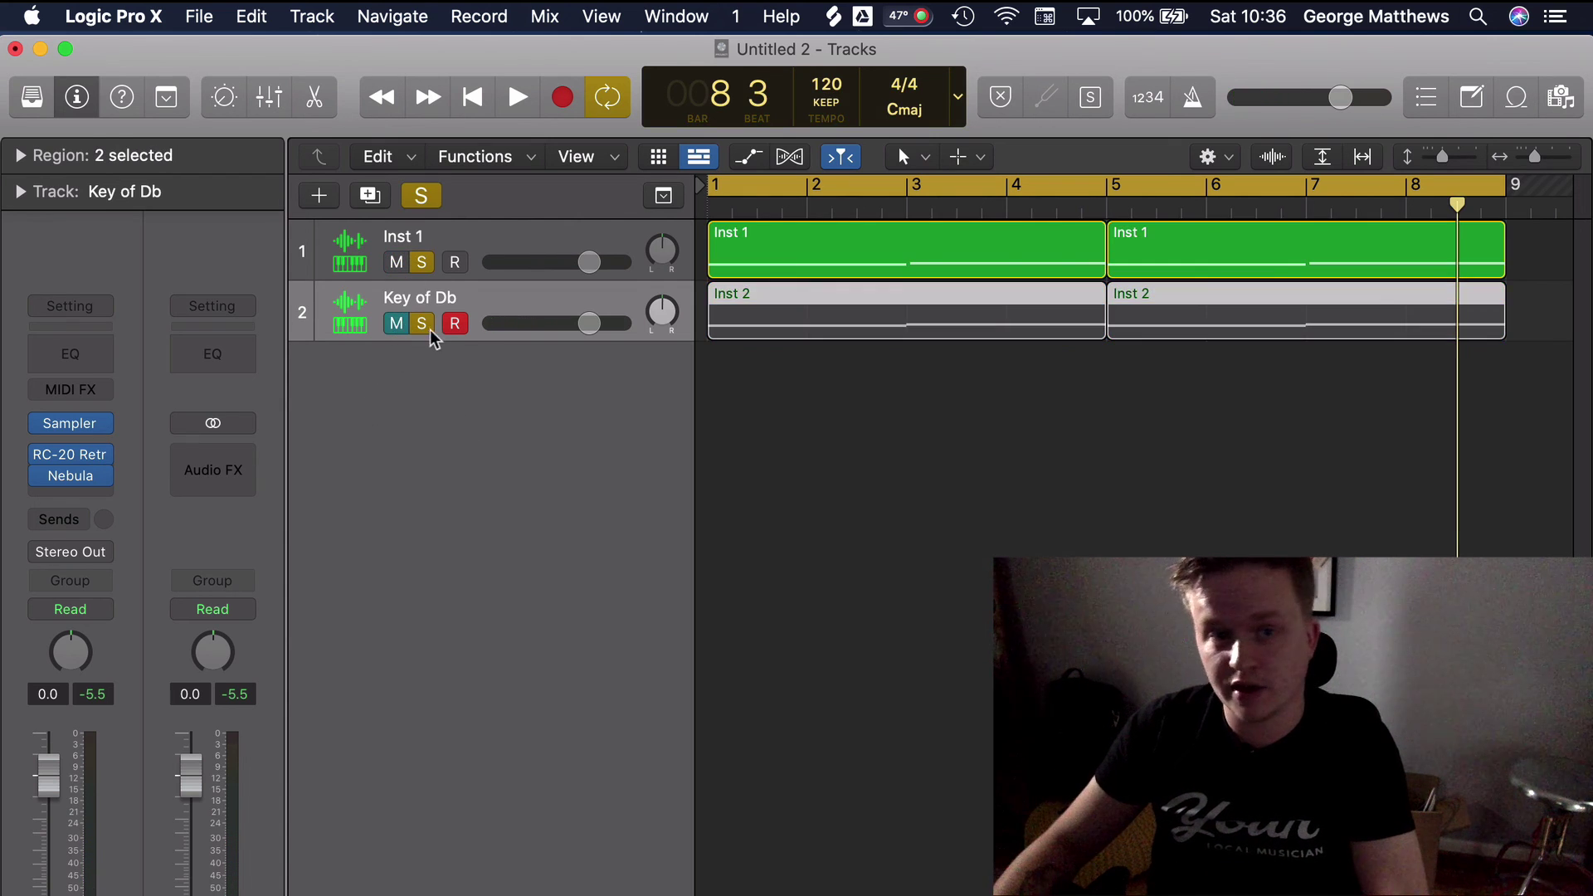
- Play the soloed Inst 1 part from the beginning to hear it alone
{"action": "key", "text": "space"}
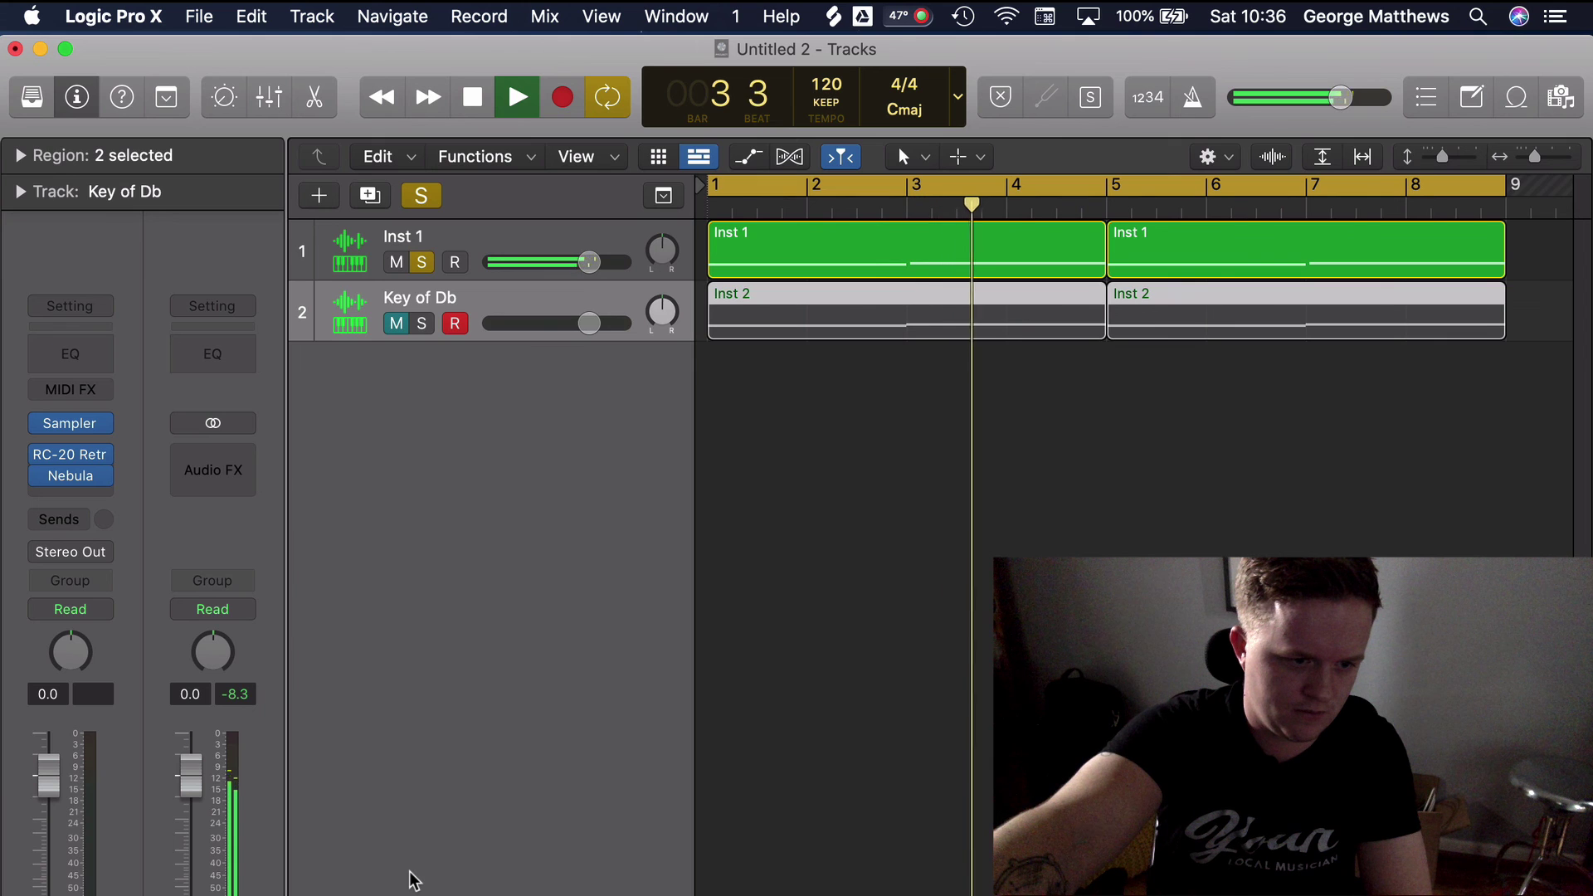
{"action": "key", "text": "space"}
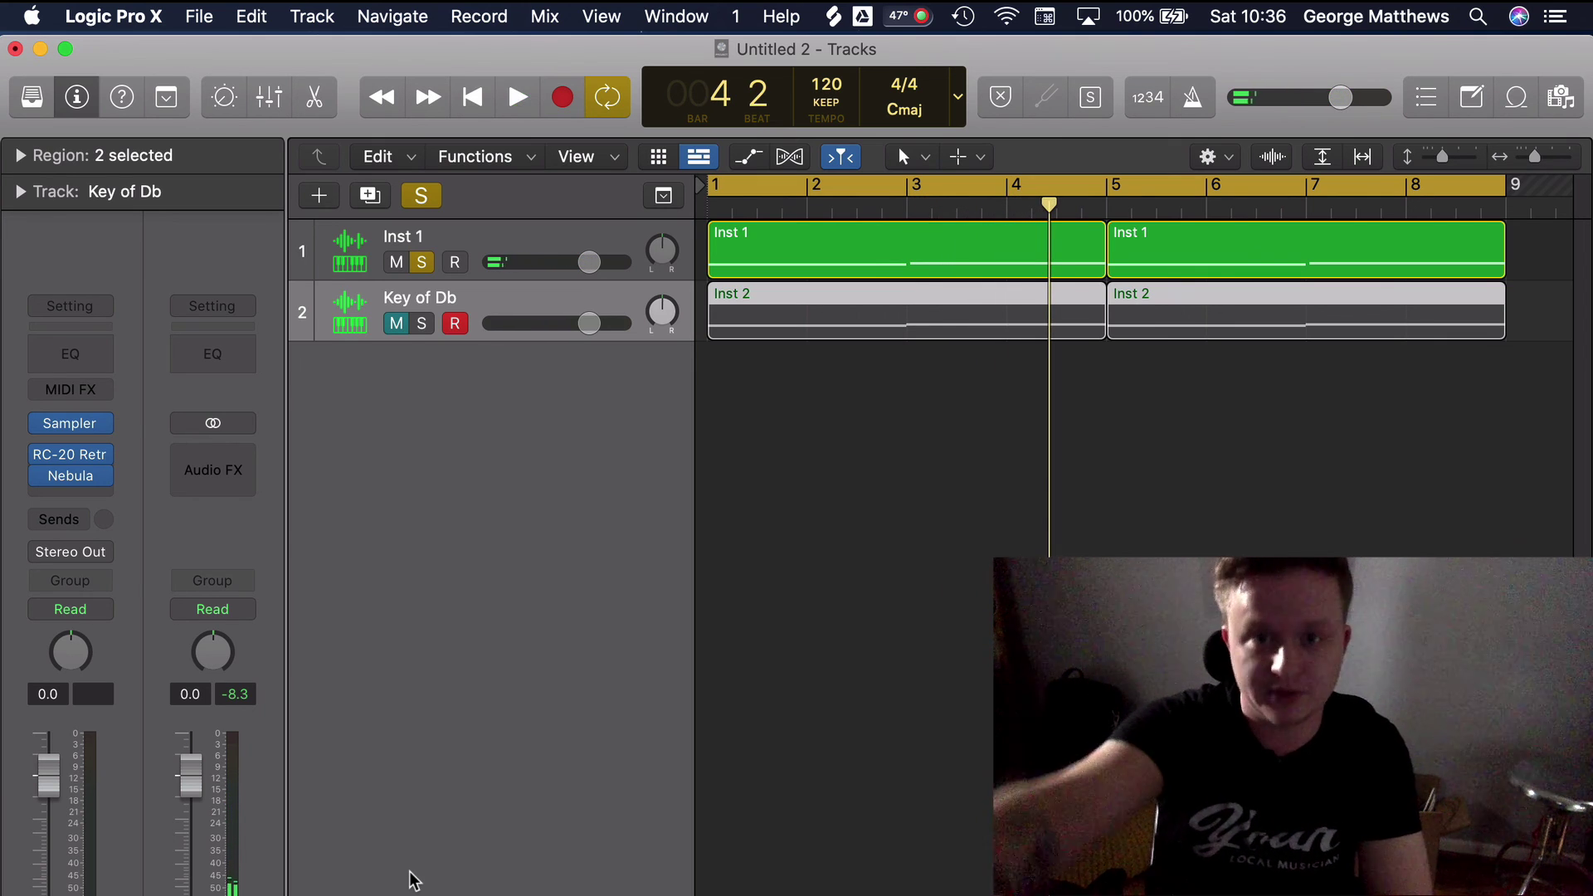
{"action": "key", "text": "space"}
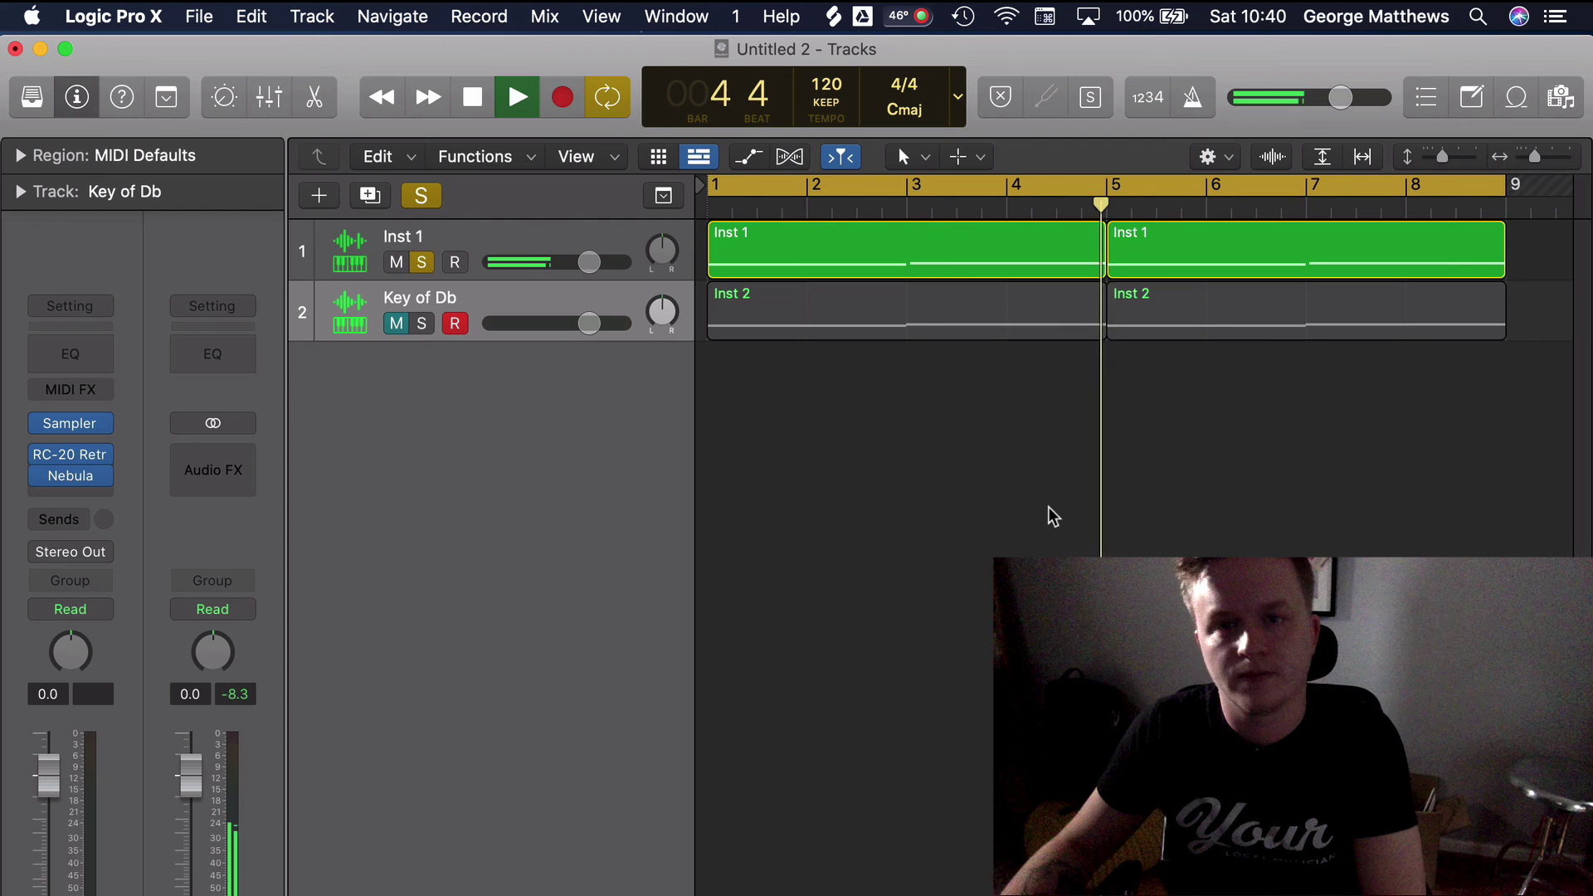
- Solo Key of Db and mute Inst 1, then play the processed chords alone
{"action": "key", "text": "space"}
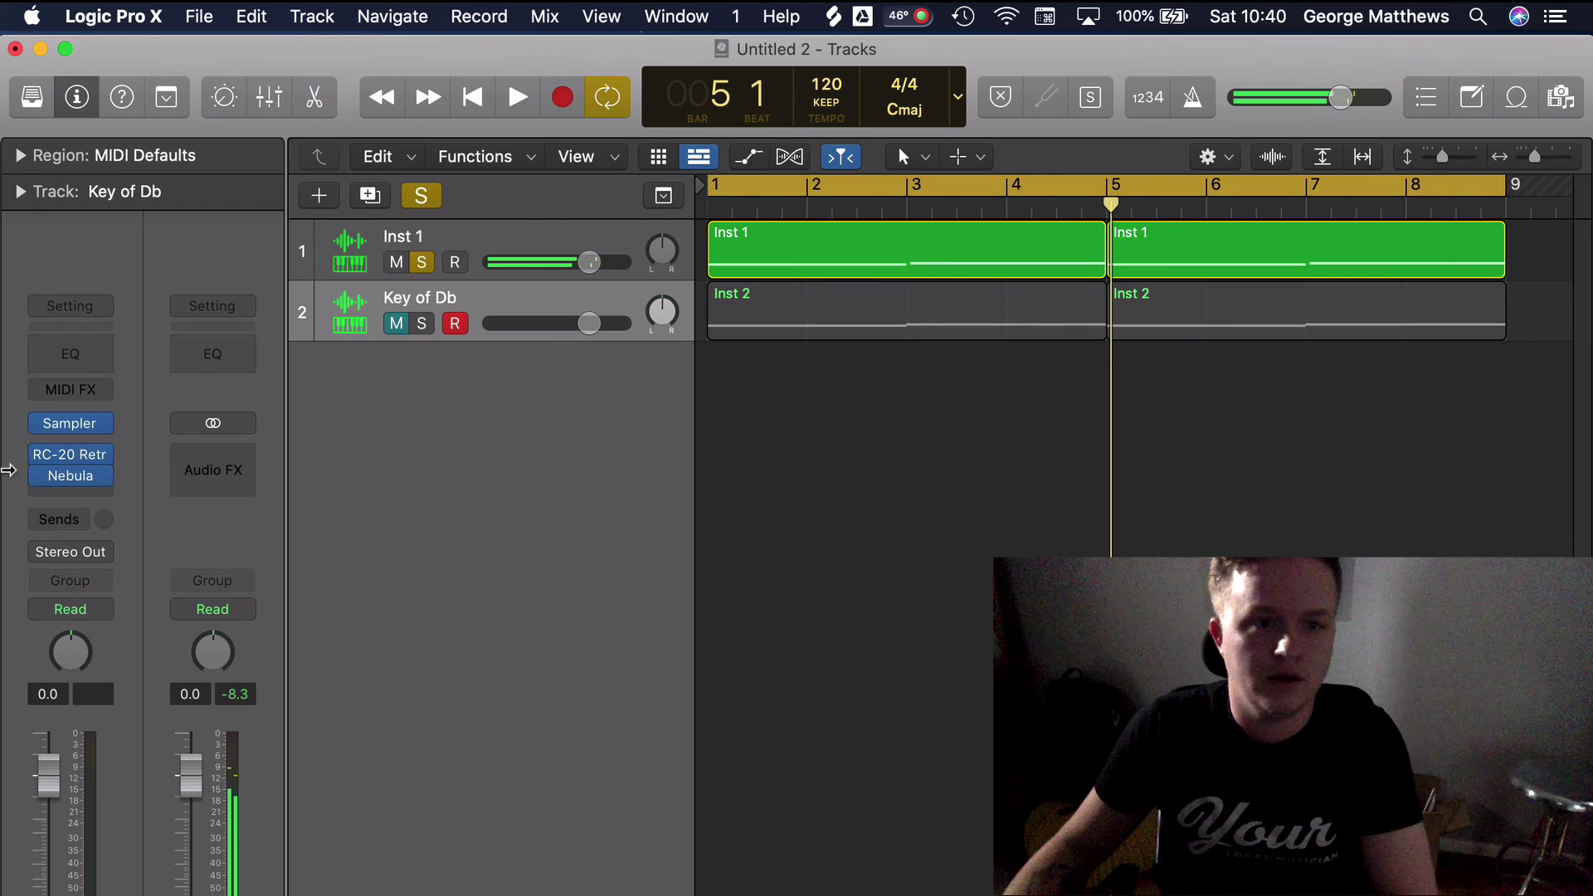
{"action": "left_click", "coordinate": [485, 320]}
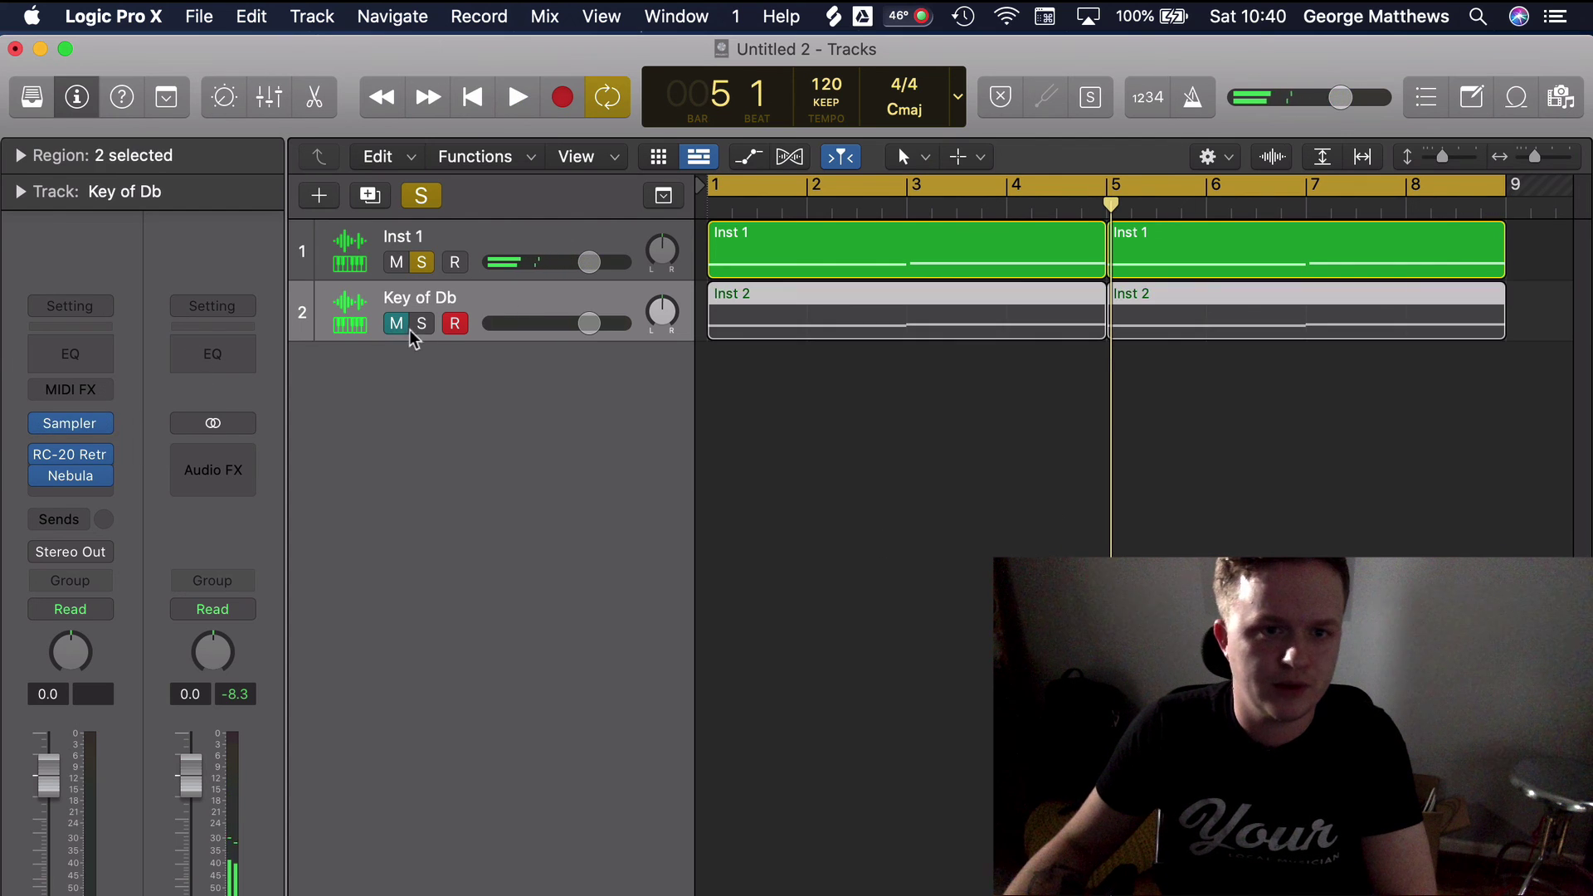
{"action": "left_click", "coordinate": [422, 262]}
{"action": "left_click", "coordinate": [421, 322]}
{"action": "key", "text": "space"}
{"action": "key", "text": "space"}
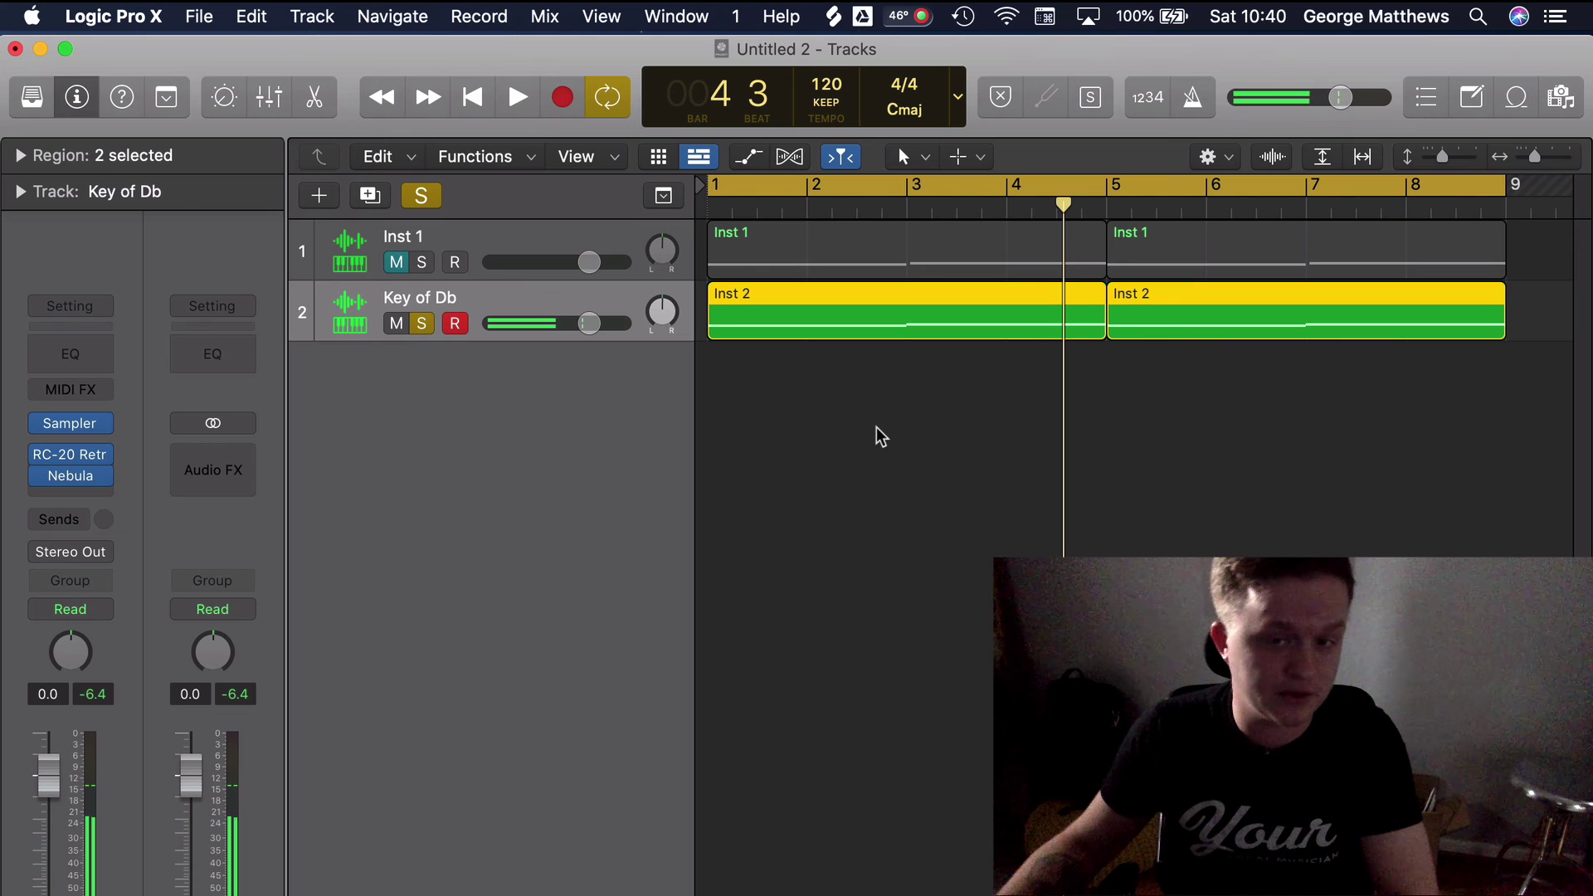
{"action": "left_click", "coordinate": [737, 814]}
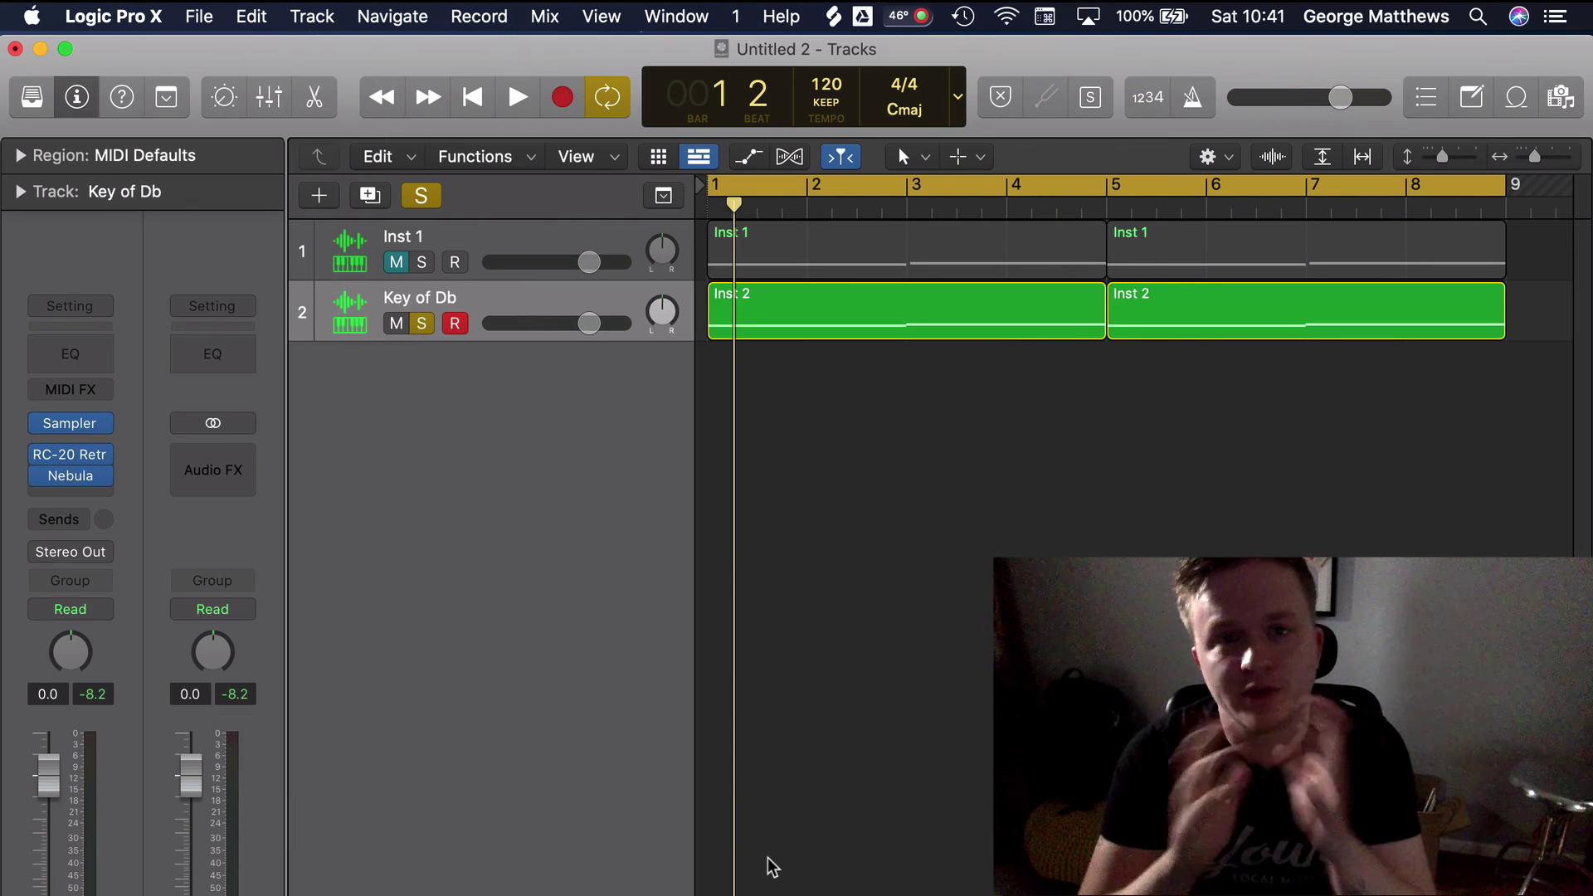